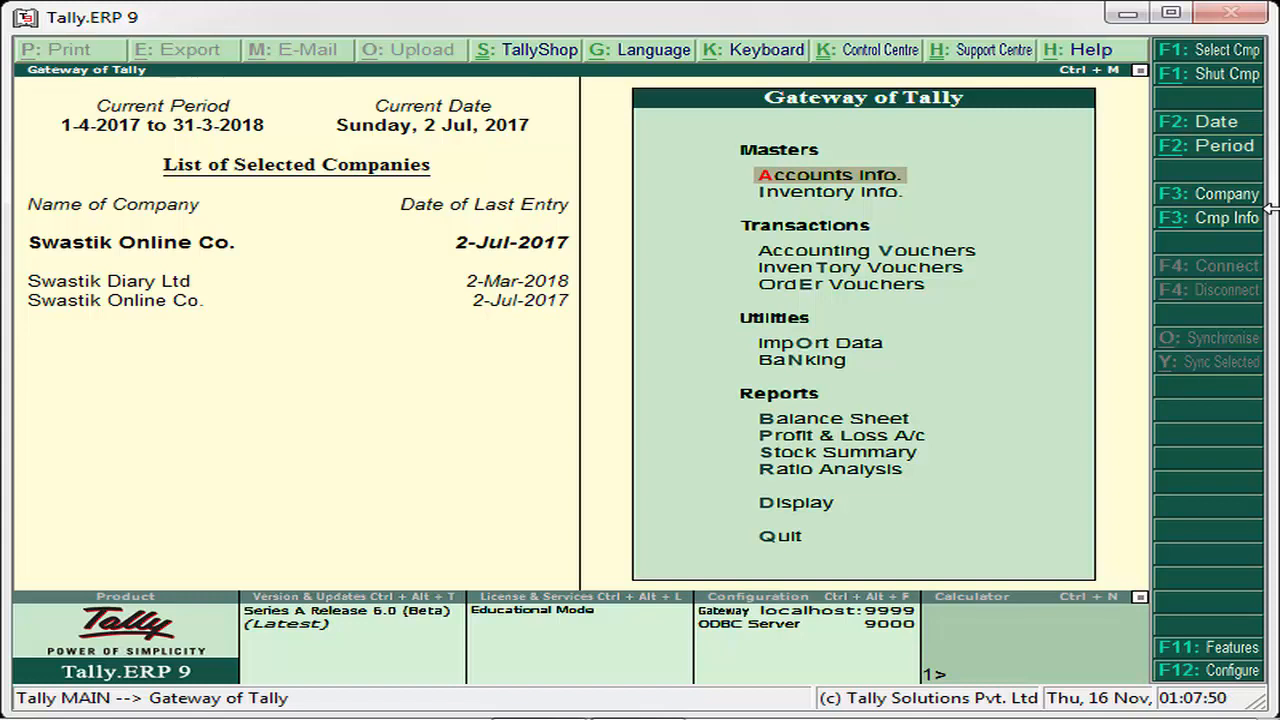
pyautogui.press('Down')
pyautogui.press('Up')
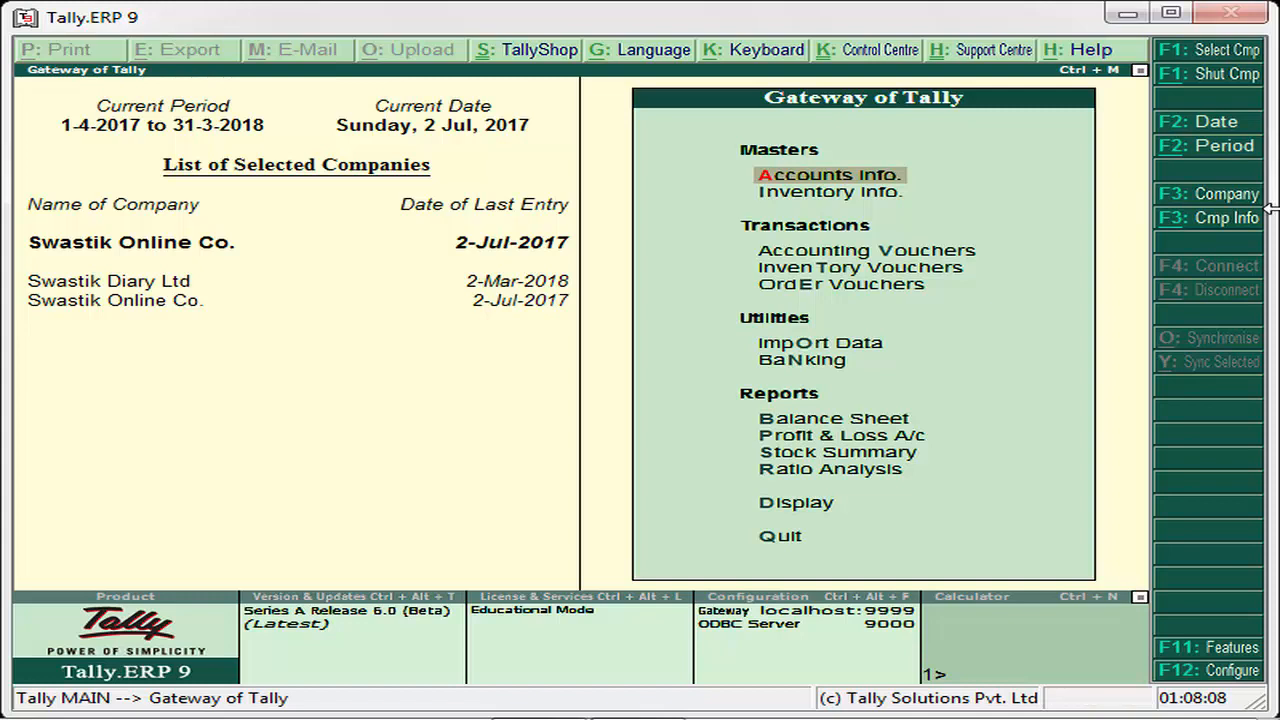
# Start creating a single ledger named "Sale to SEZ Under Lut/bond Account" without an alias
pyautogui.press('Return')
pyautogui.press('Down')
pyautogui.press('Return')
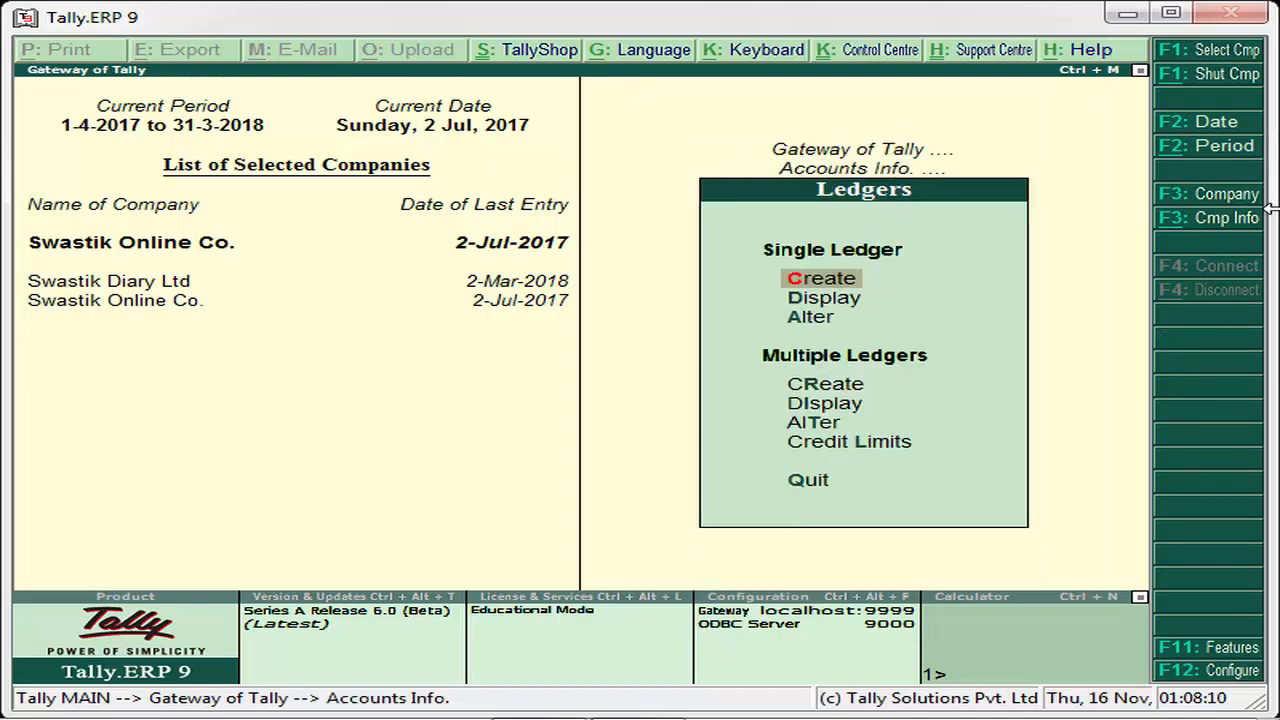
pyautogui.press('Return')
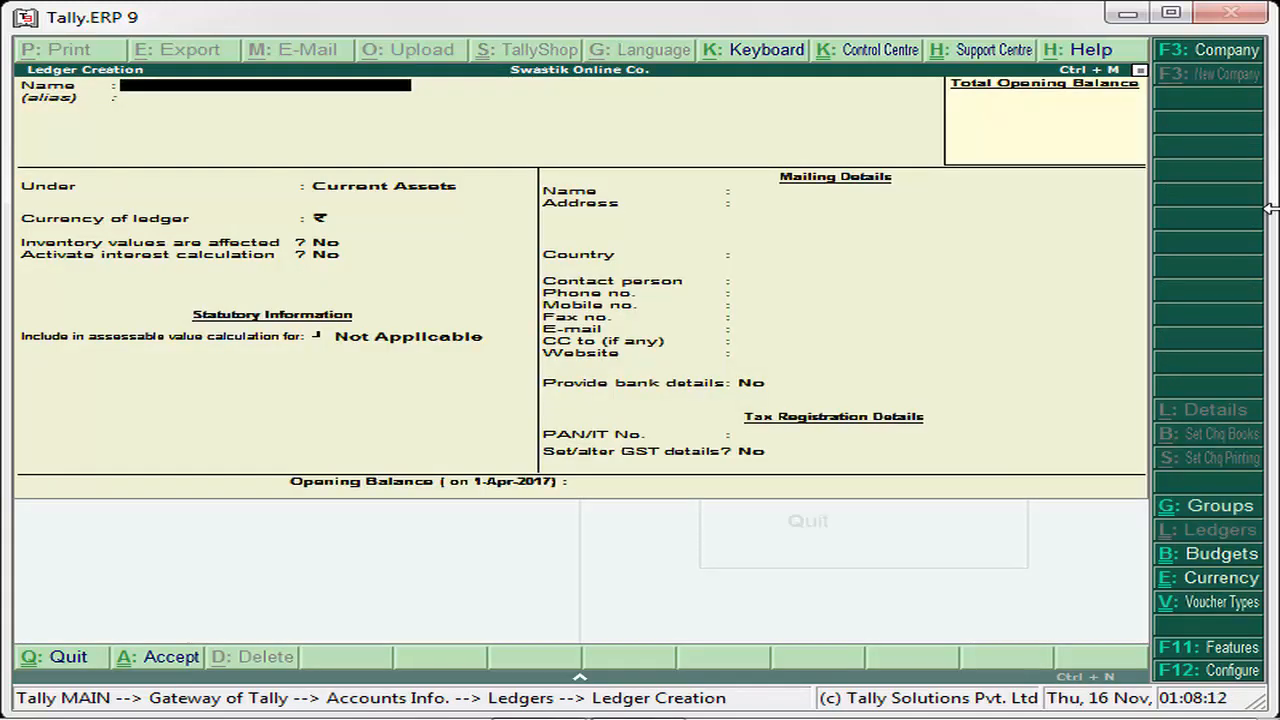
pyautogui.write('Sale to SEZ')
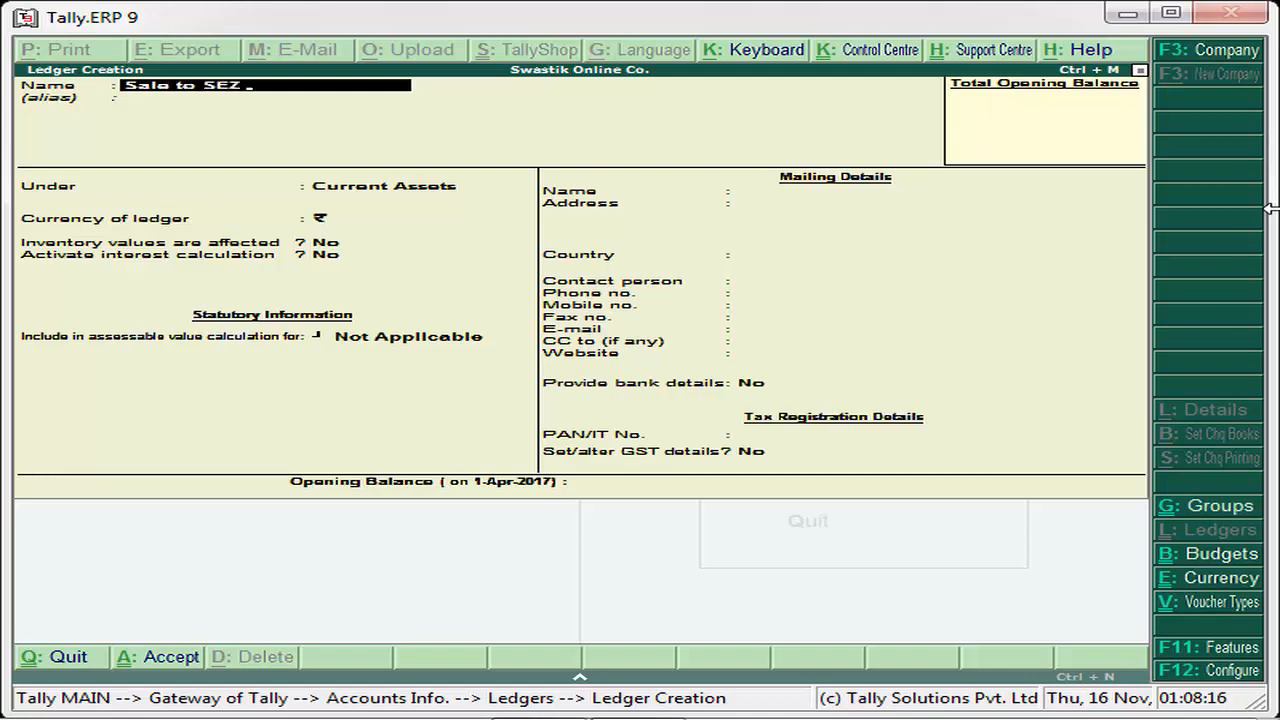
pyautogui.write(' Under Lut/bo')
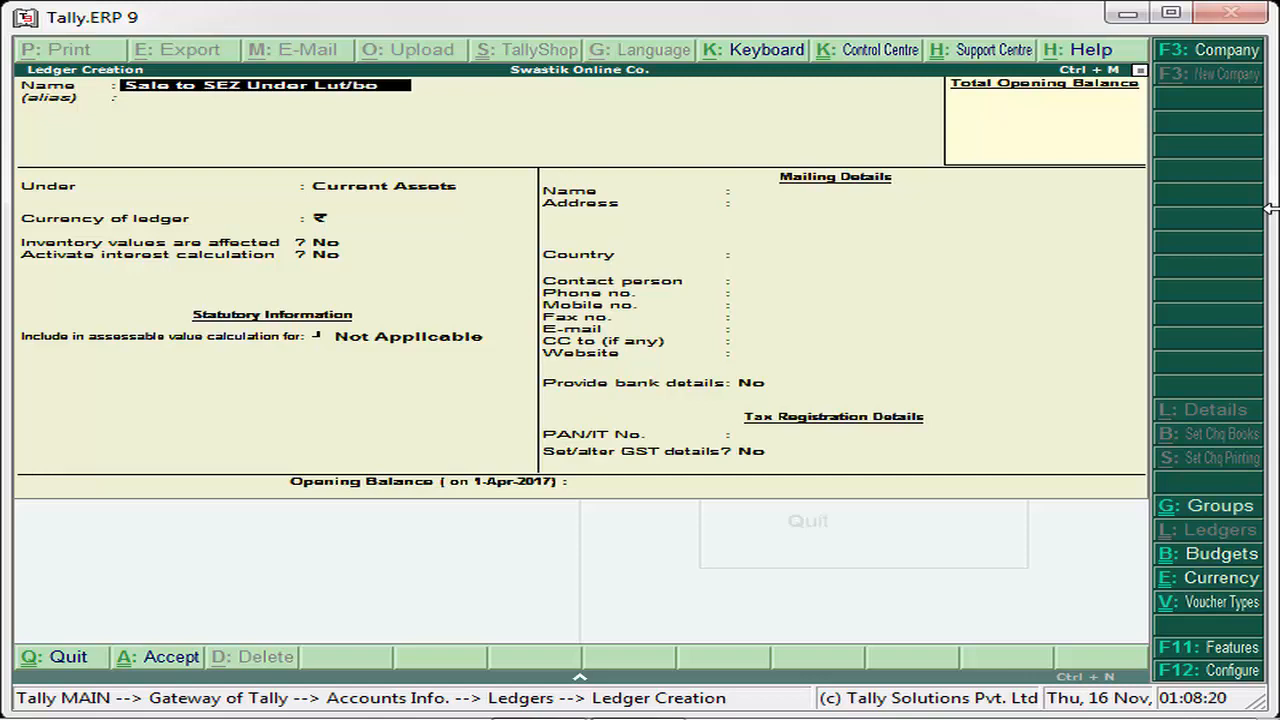
pyautogui.write('nd Account')
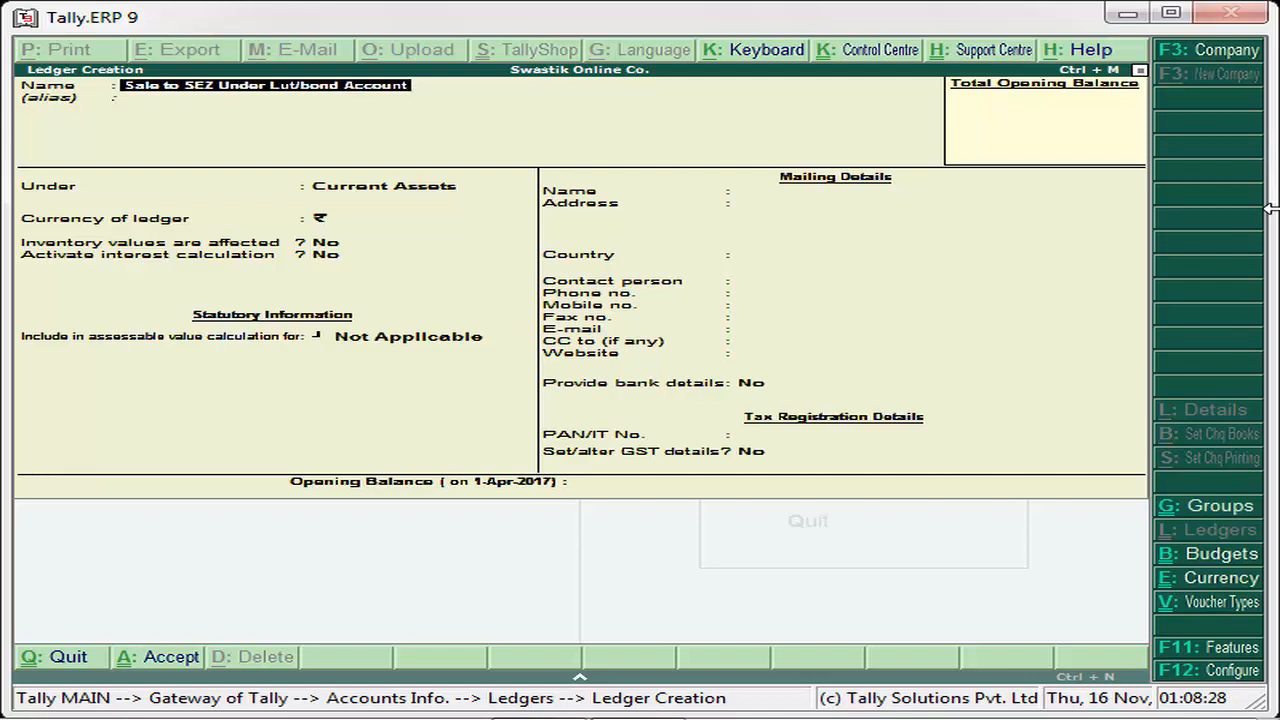
pyautogui.press('Return')
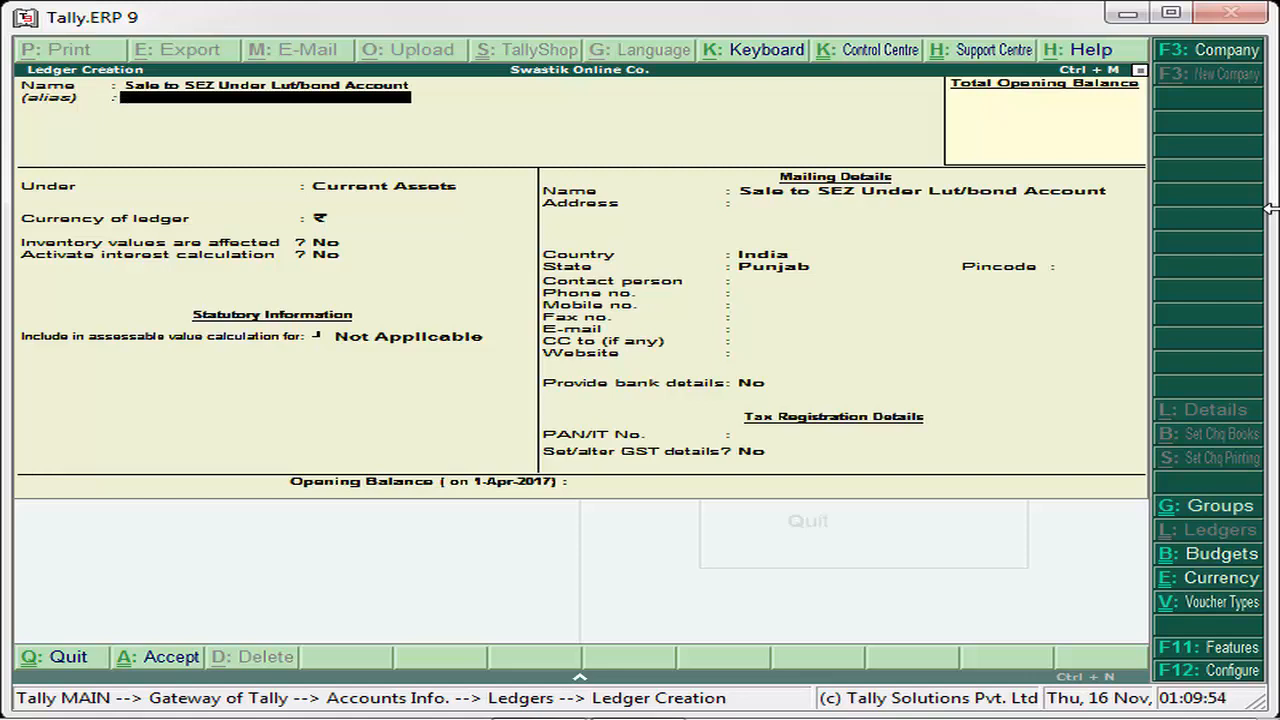
pyautogui.press('Return')
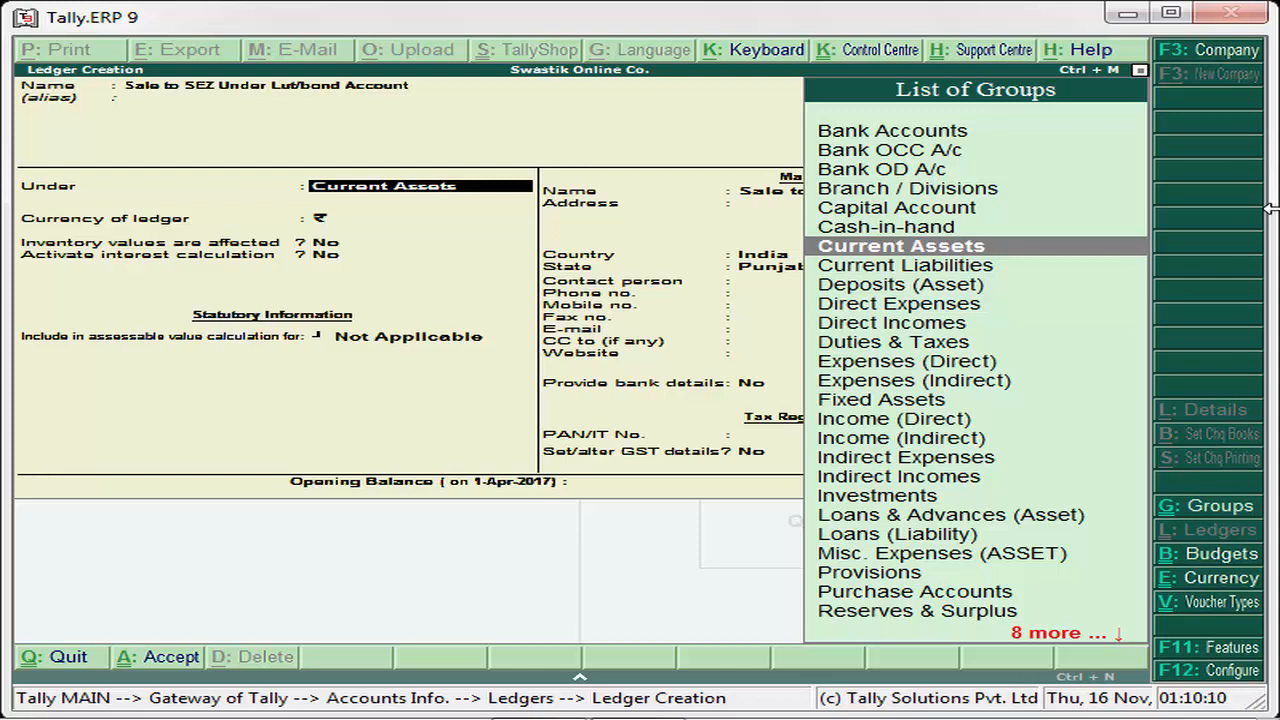
# Place the ledger under Sales Accounts, keeping inventory values affected at Yes, interest calculation at No and GST as Applicable
pyautogui.write('sa')
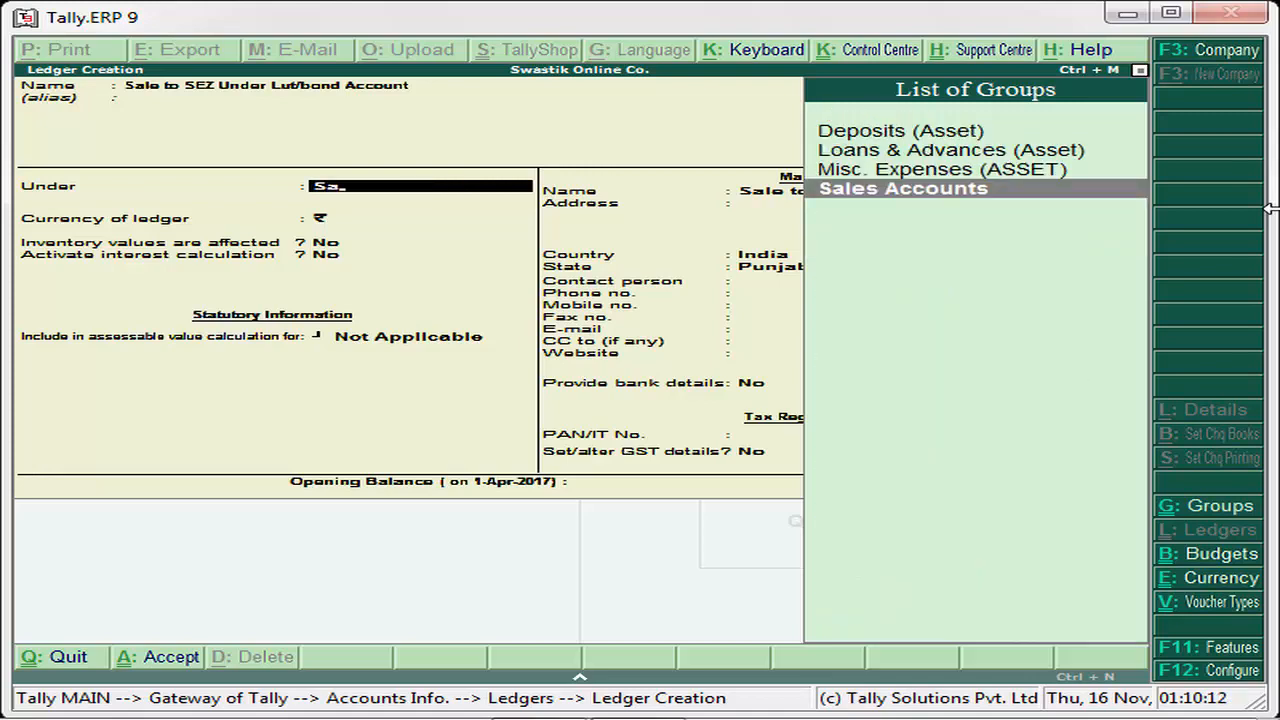
pyautogui.press('Return')
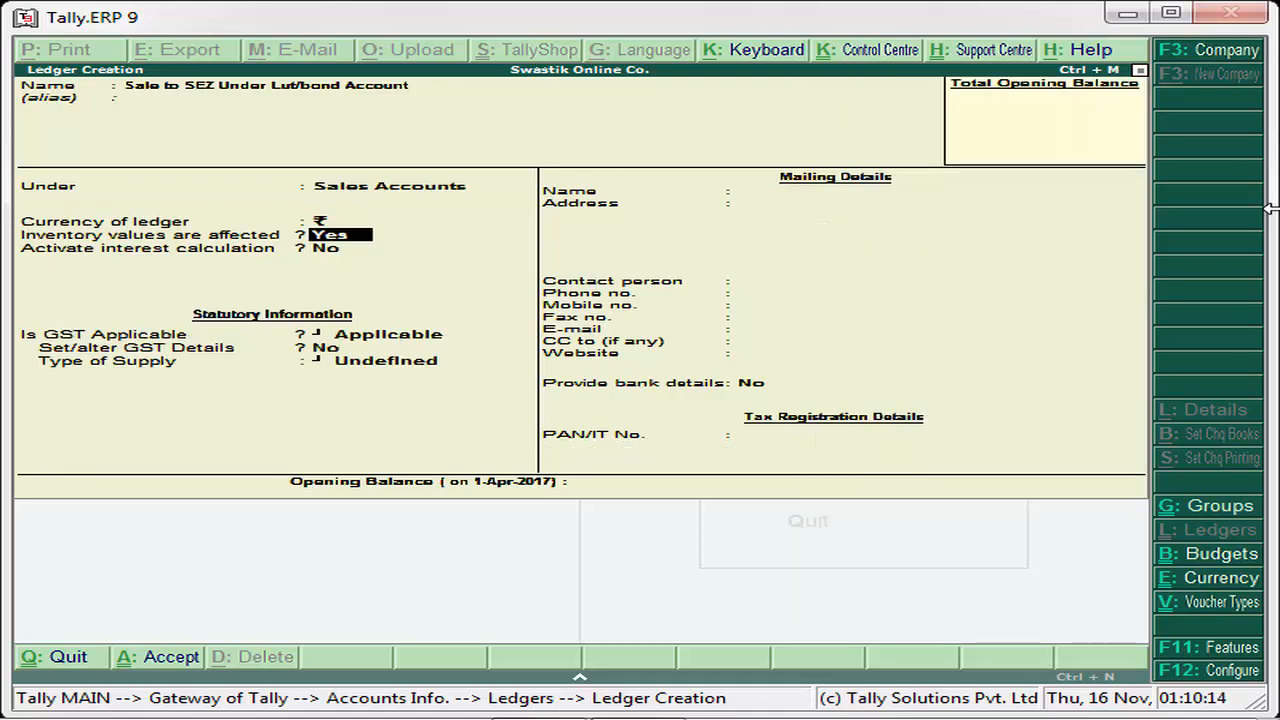
pyautogui.press('Return')
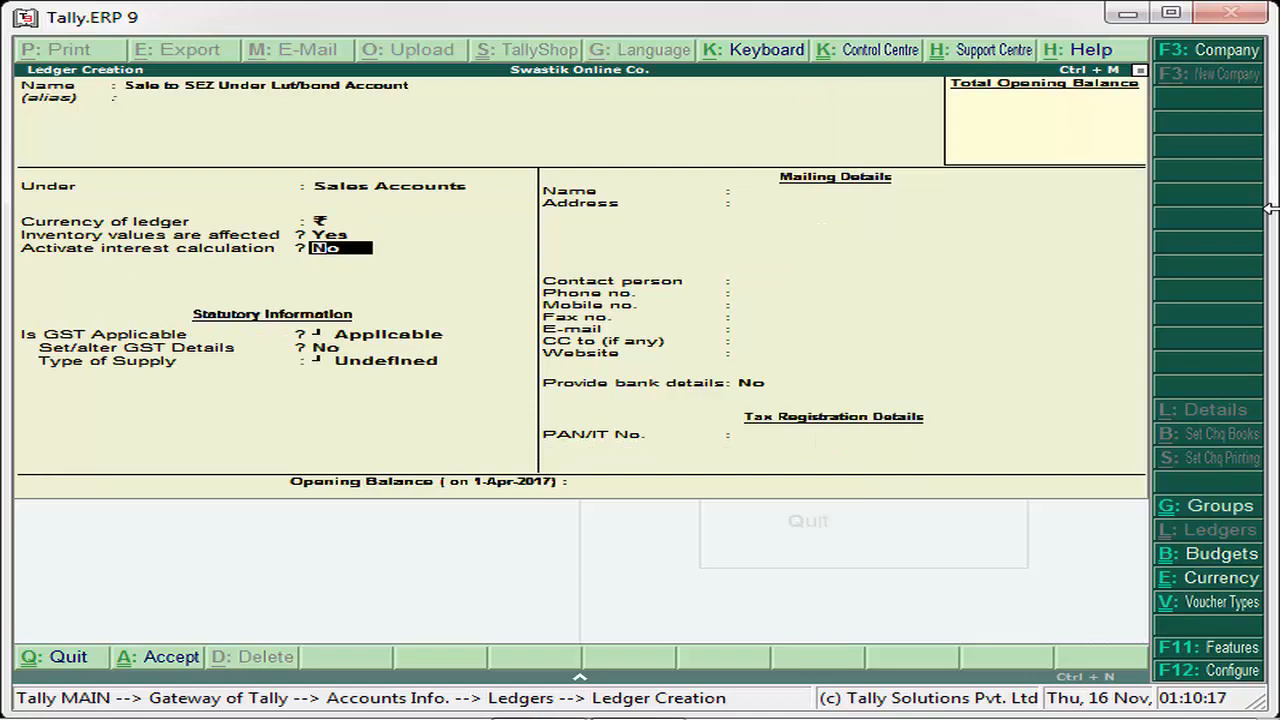
pyautogui.press('Return')
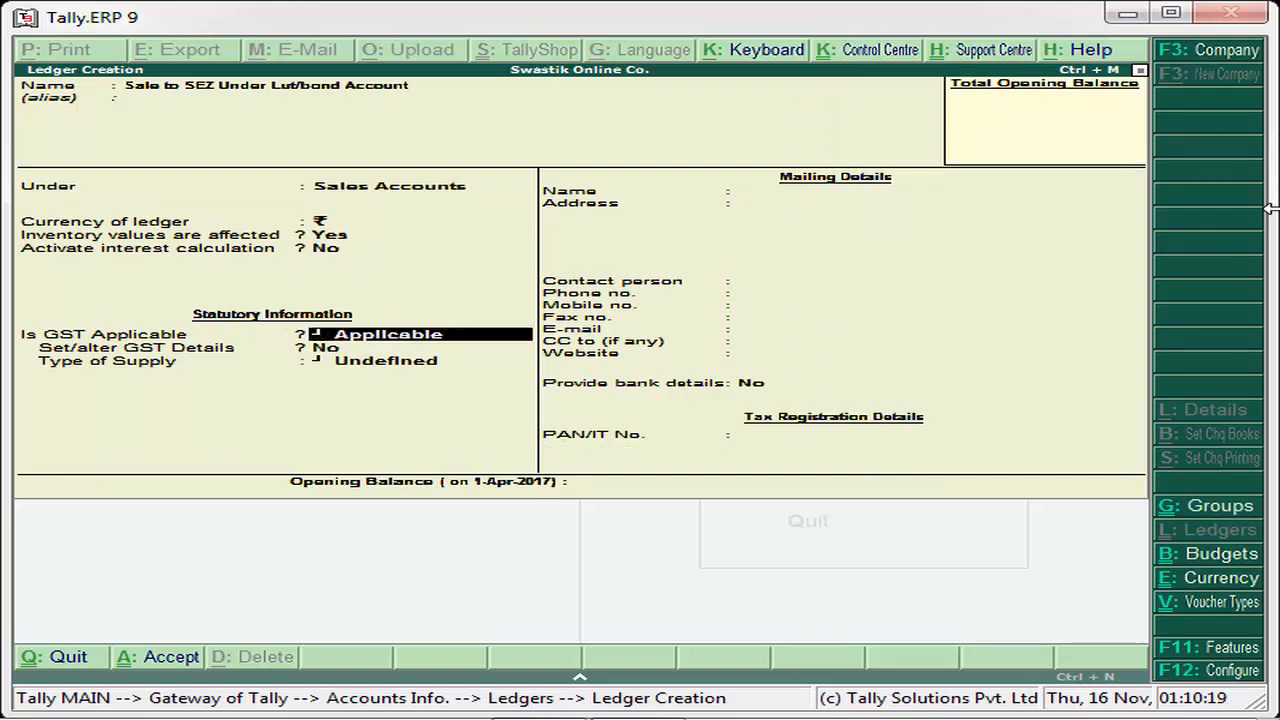
pyautogui.press('Return')
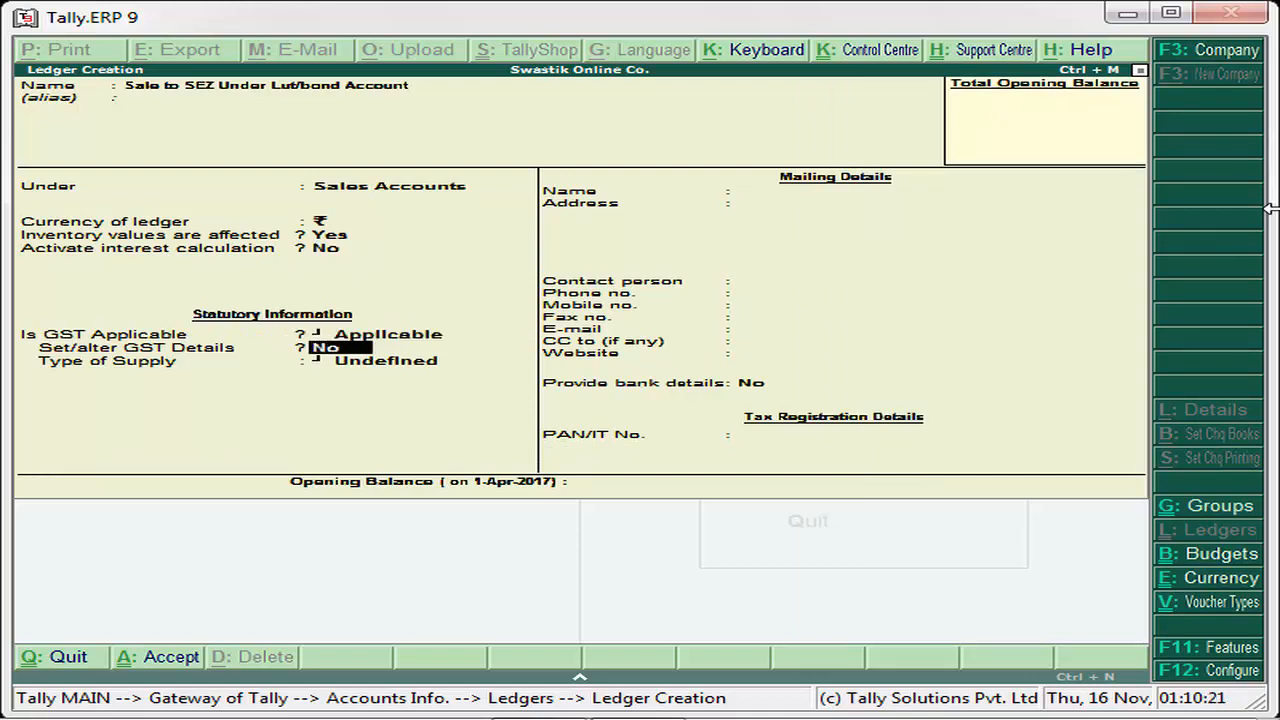
# Enable the ledger's GST details, set the nature of transaction to Sales to SEZ - LUT/Bond and accept the tax rate details
pyautogui.press('y')
pyautogui.press('Return')
pyautogui.press('Return')
pyautogui.press('Return')
pyautogui.press('Return')
pyautogui.press('Return')
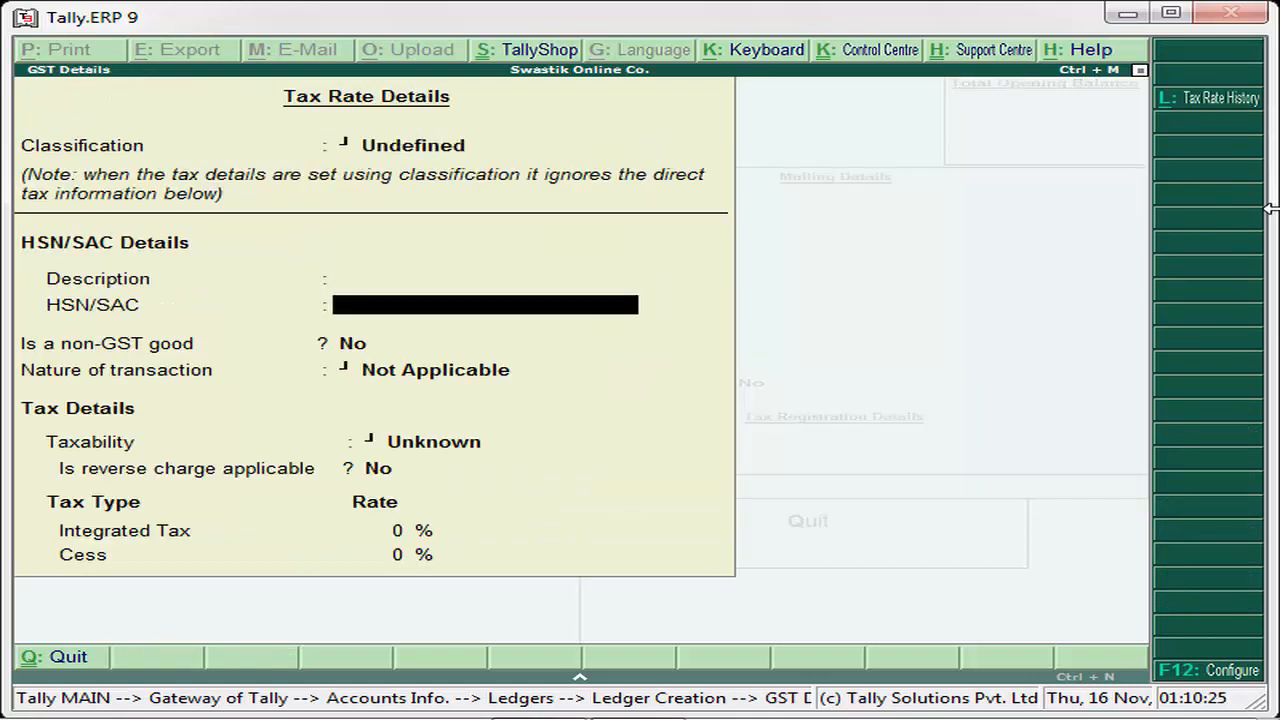
pyautogui.press('Down')
pyautogui.press('Down')
pyautogui.press('Down')
pyautogui.press('Down')
pyautogui.press('Down')
pyautogui.press('Down')
pyautogui.press('Down')
pyautogui.press('Down')
pyautogui.press('Down')
pyautogui.press('Down')
pyautogui.press('Down')
pyautogui.press('Down')
pyautogui.press('Down')
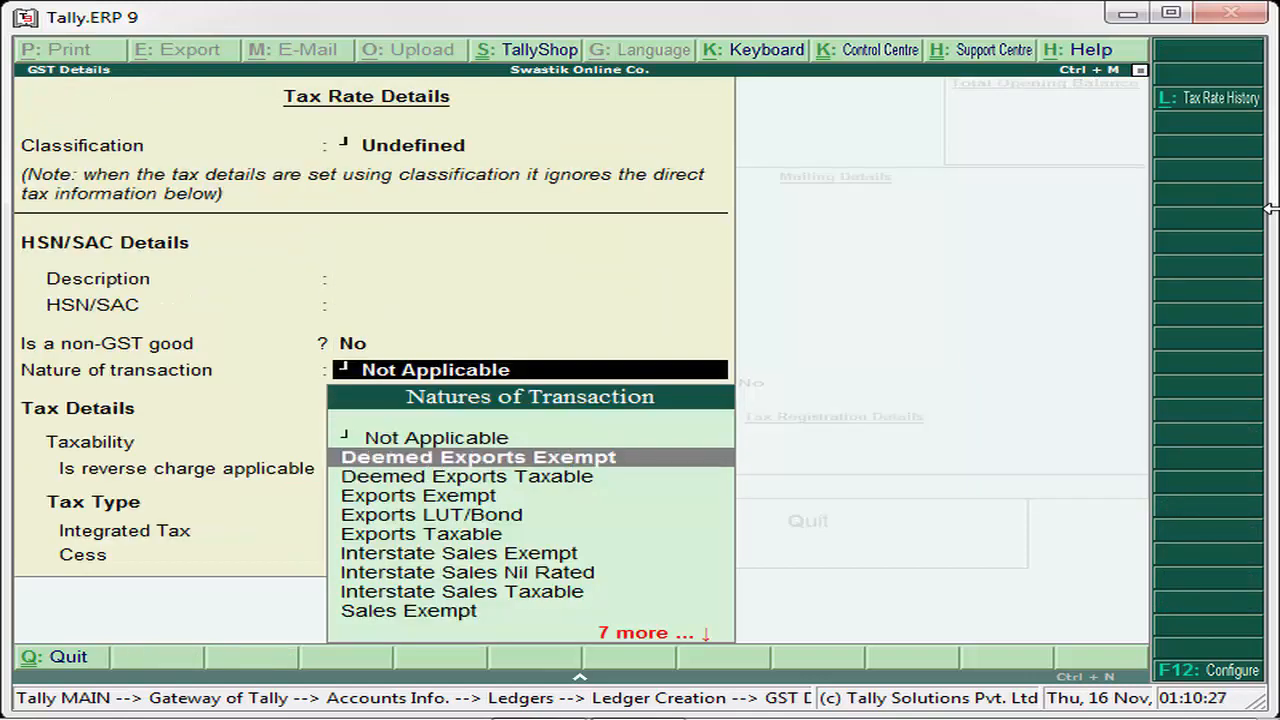
pyautogui.press('Down')
pyautogui.press('Down')
pyautogui.press('Down')
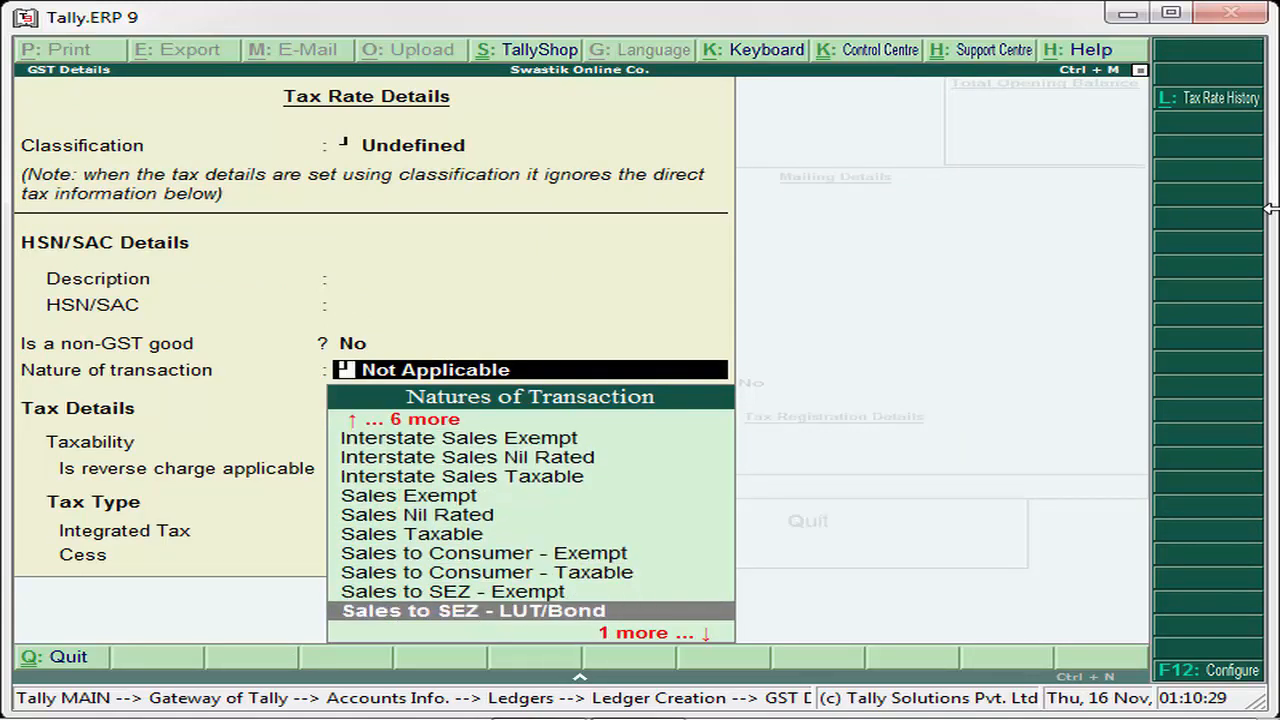
pyautogui.press('Up')
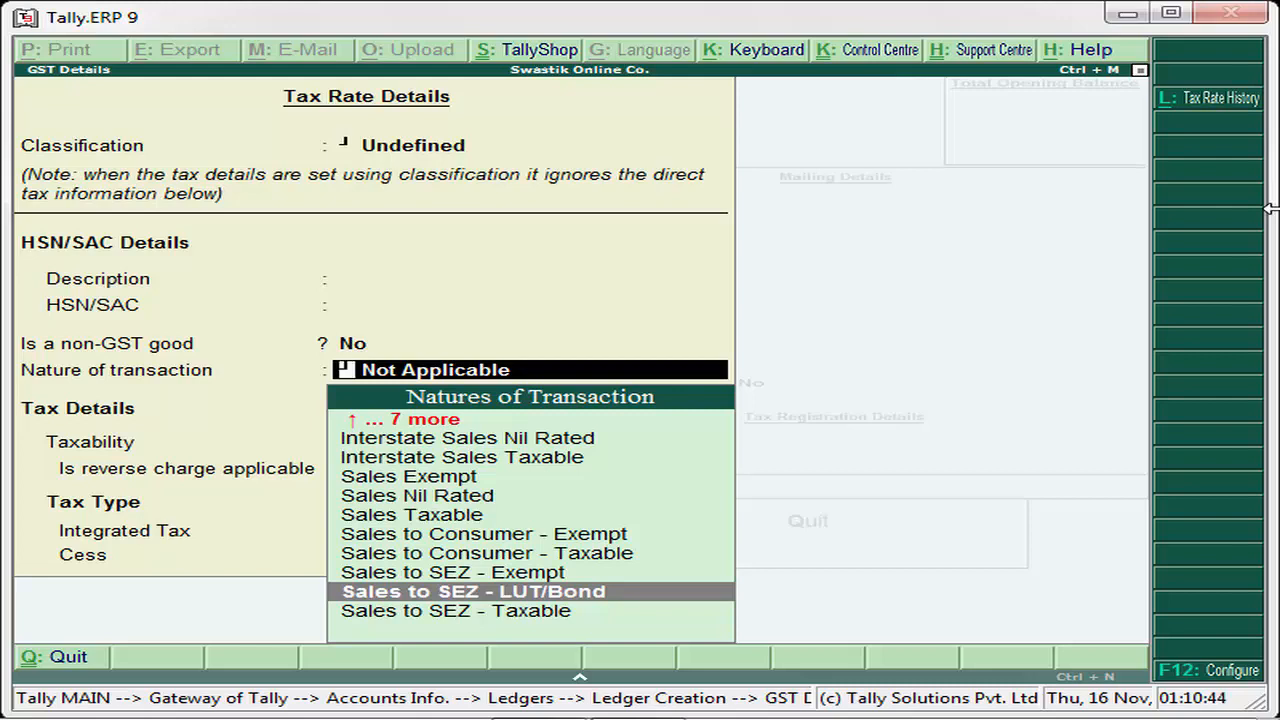
pyautogui.press('Return')
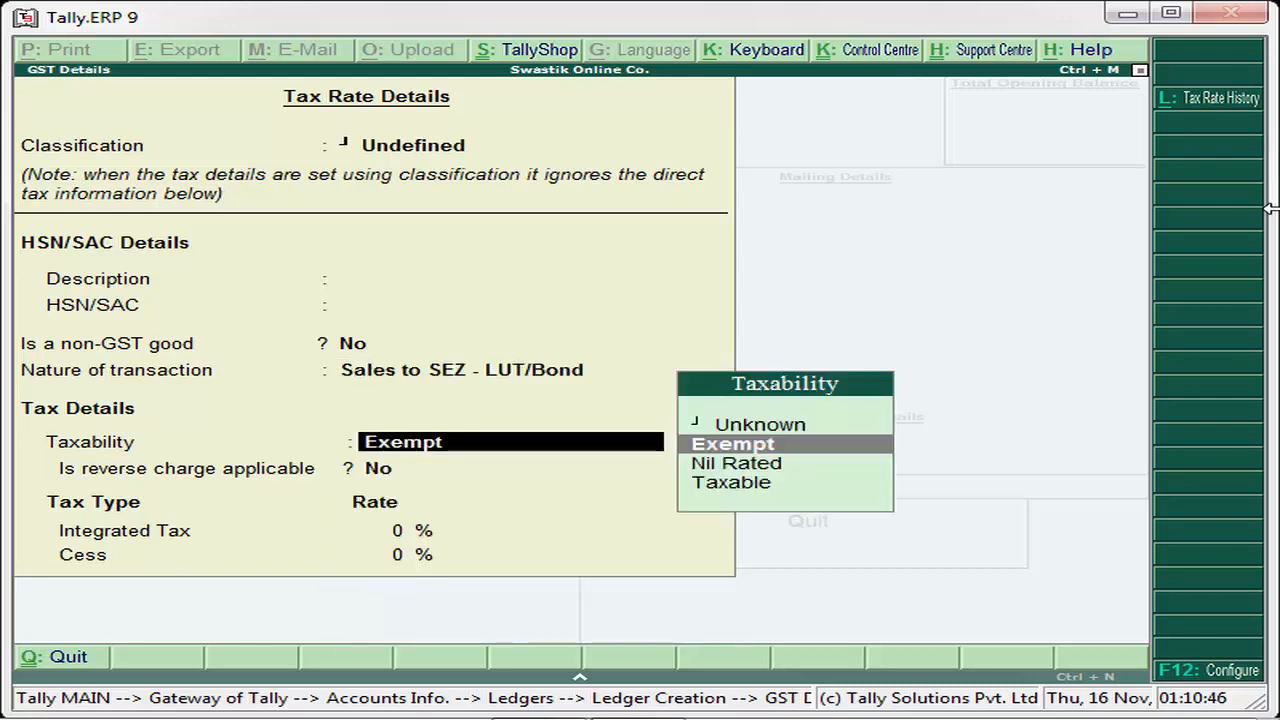
pyautogui.press('Up')
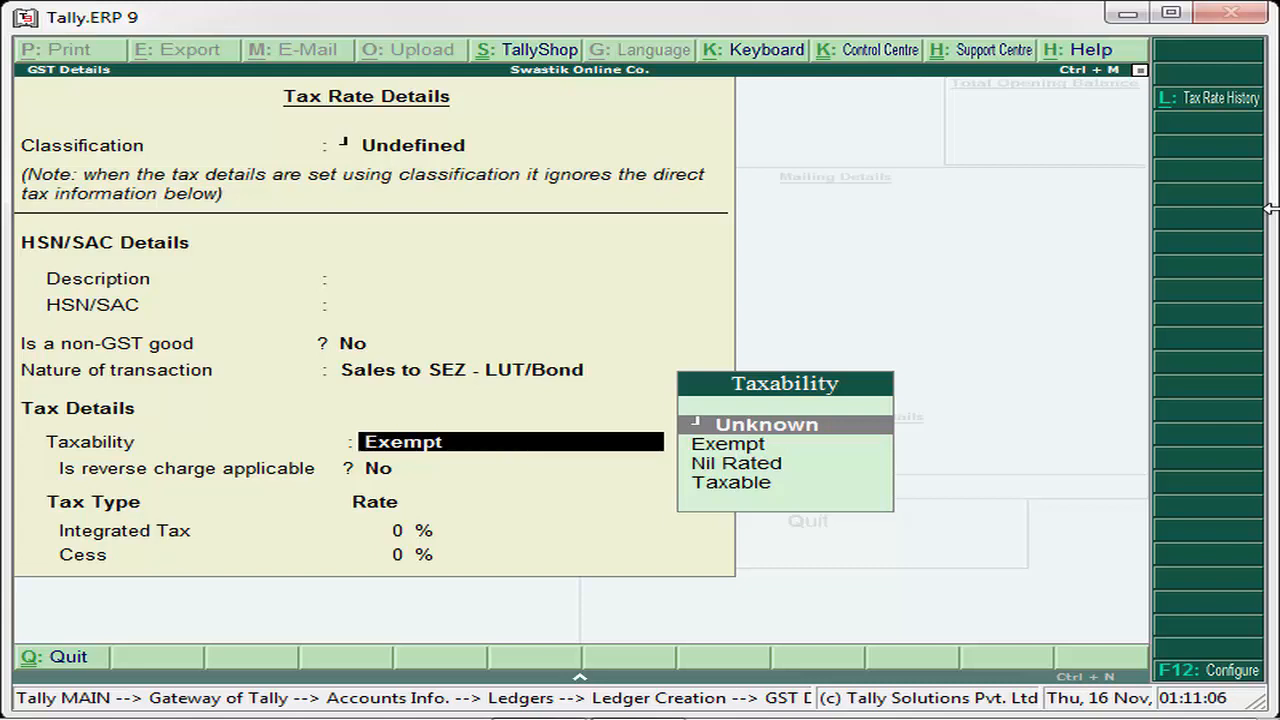
pyautogui.hotkey('ctrl', 'a')
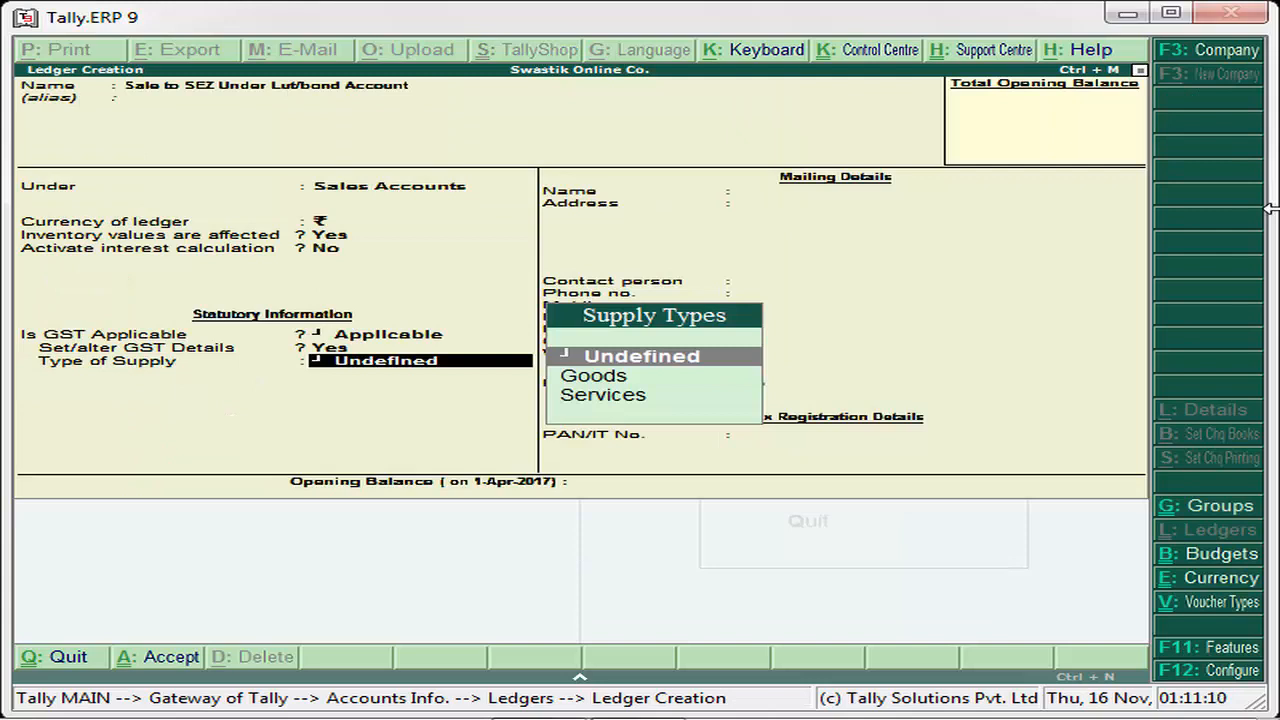
# Set the ledger's type of supply to Goods and save it without bank details or a PAN
pyautogui.press('Down')
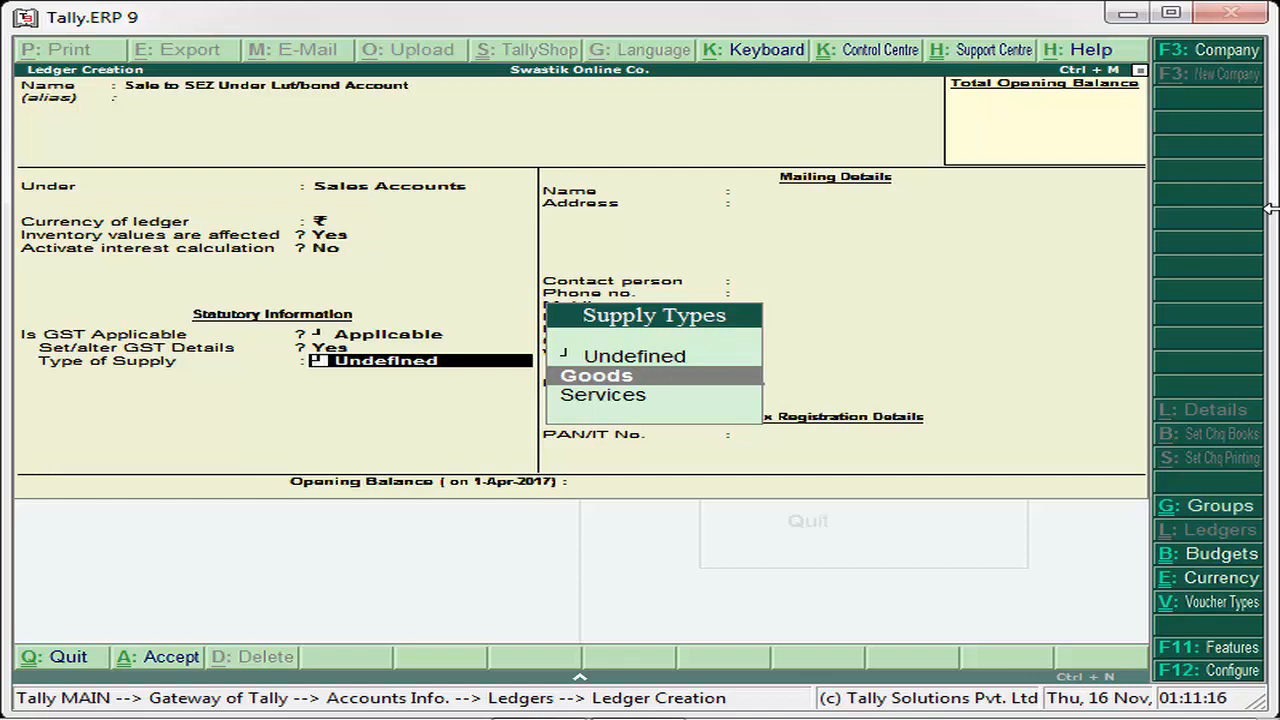
pyautogui.press('Return')
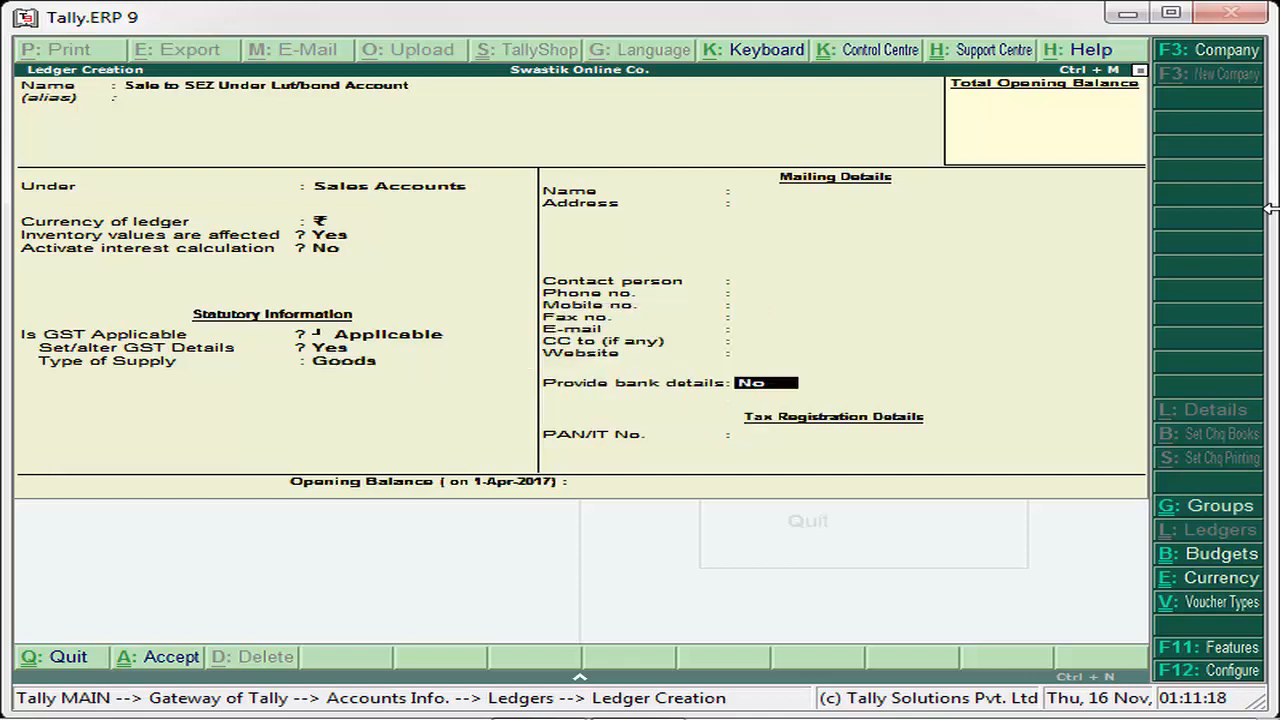
pyautogui.press('Return')
pyautogui.press('Return')
pyautogui.press('Return')
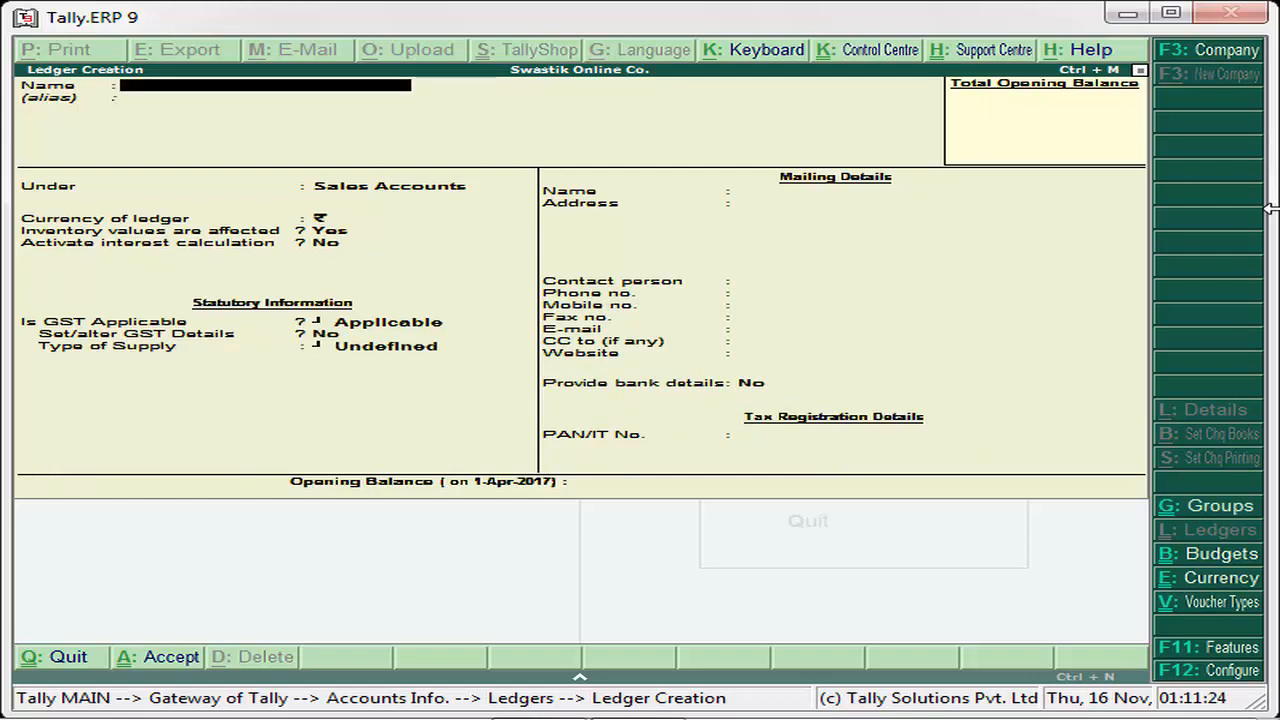
pyautogui.write('Sale to SEZ')
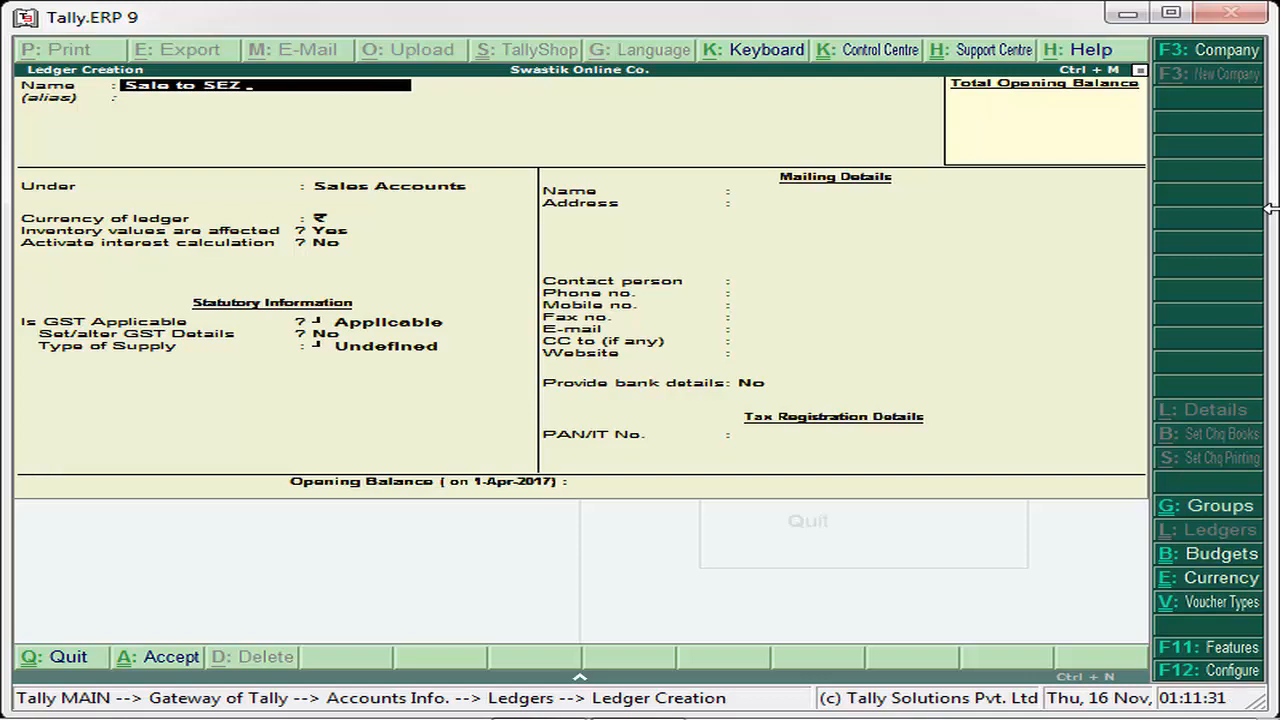
pyautogui.write(' @18% GST')
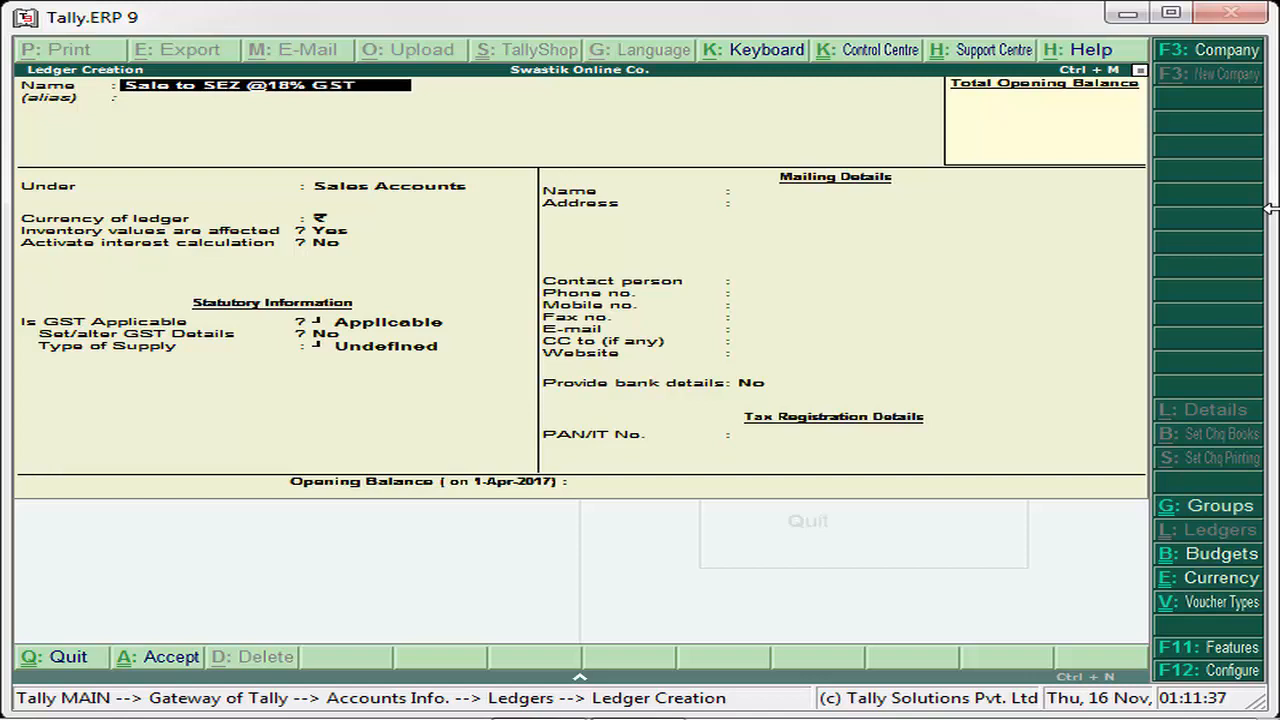
pyautogui.write(' Account')
pyautogui.press('Return')
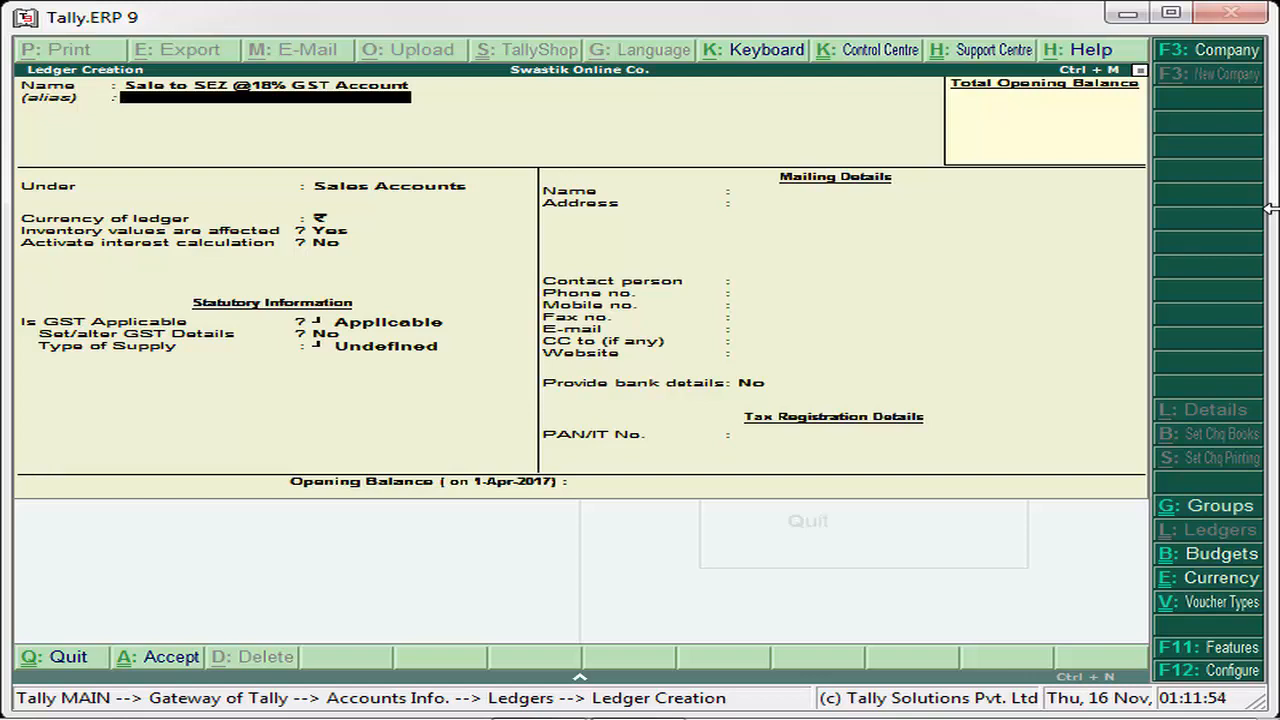
pyautogui.press('Return')
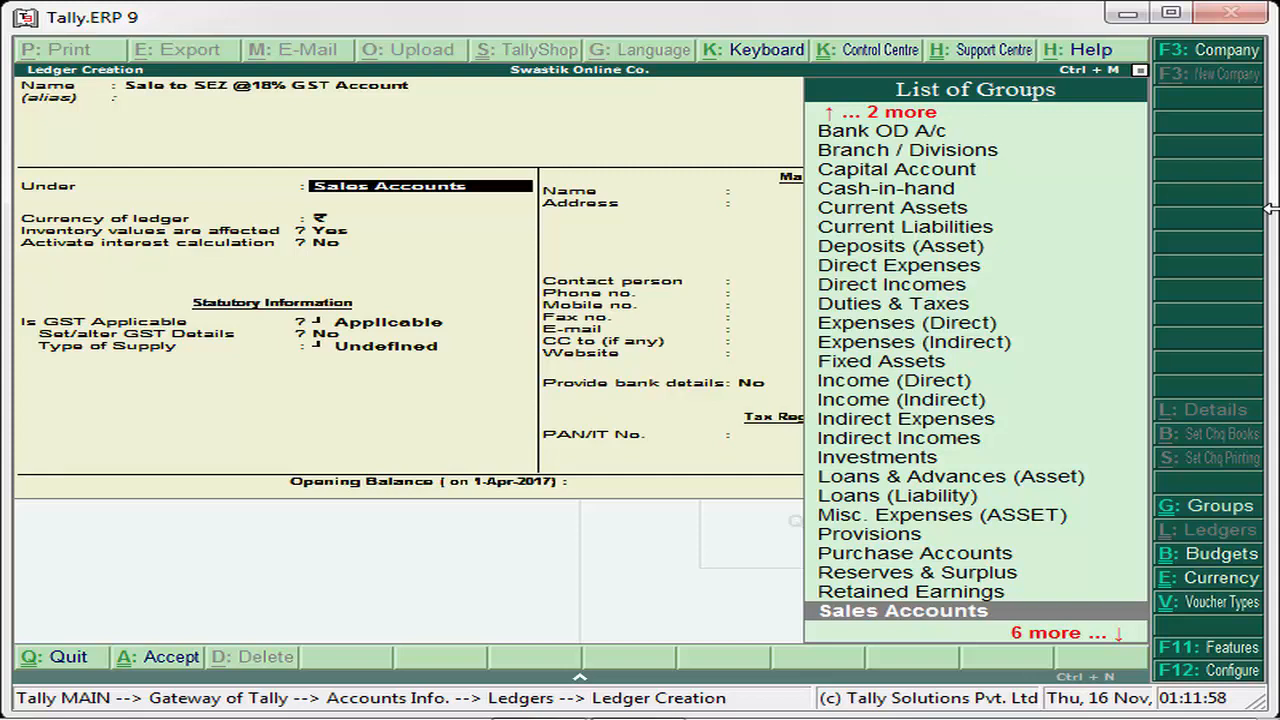
# Keep the 18% GST ledger under Sales Accounts with inventory values affected, no interest calculation and GST applicable
pyautogui.press('Return')
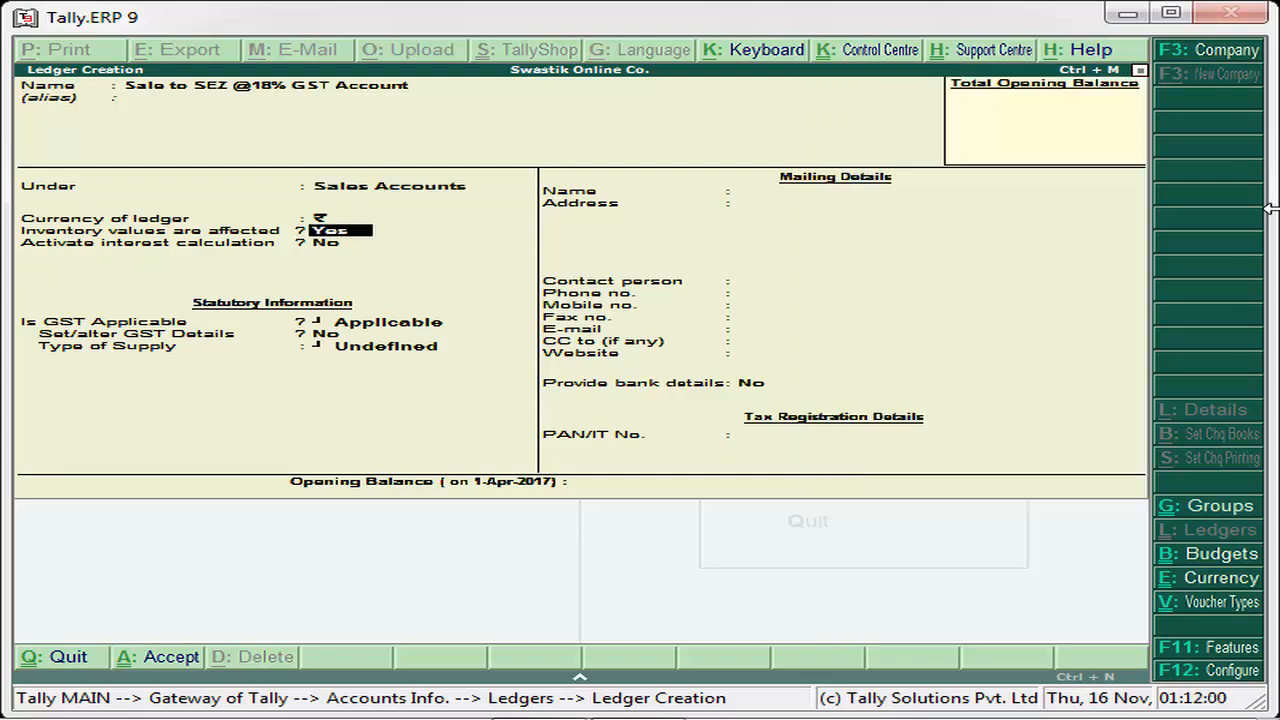
pyautogui.press('Return')
pyautogui.press('Return')
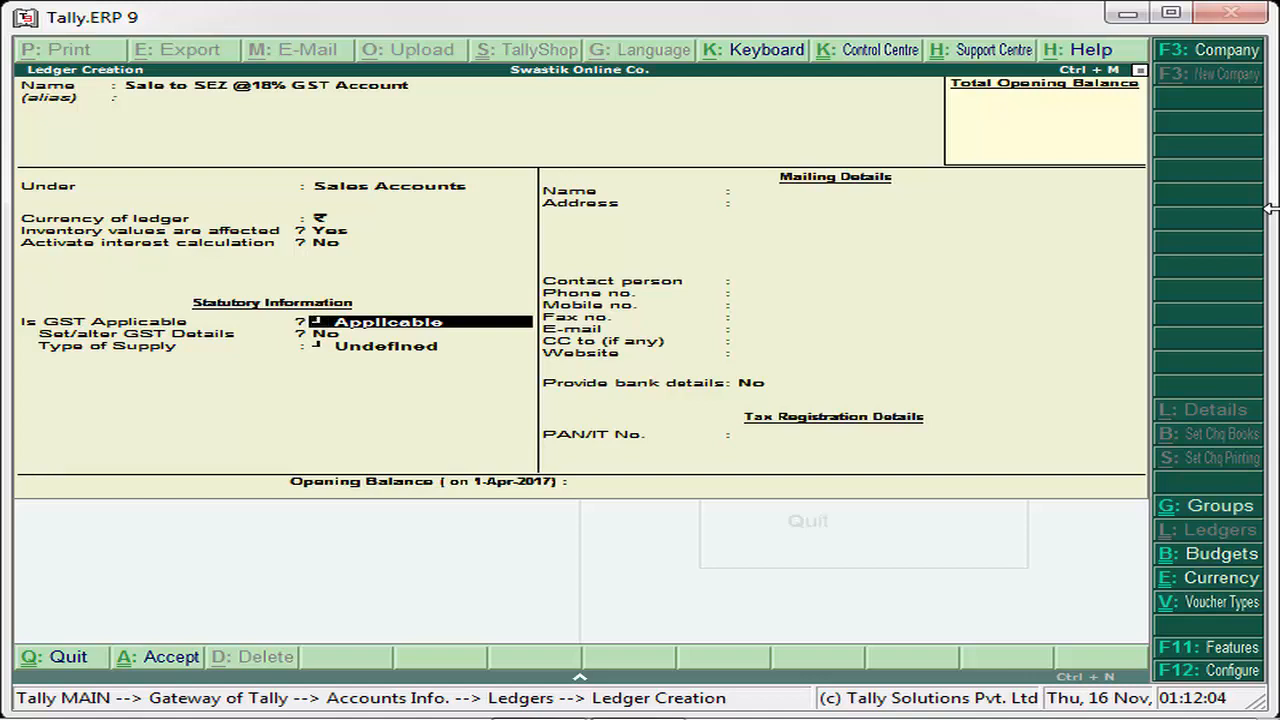
pyautogui.press('Return')
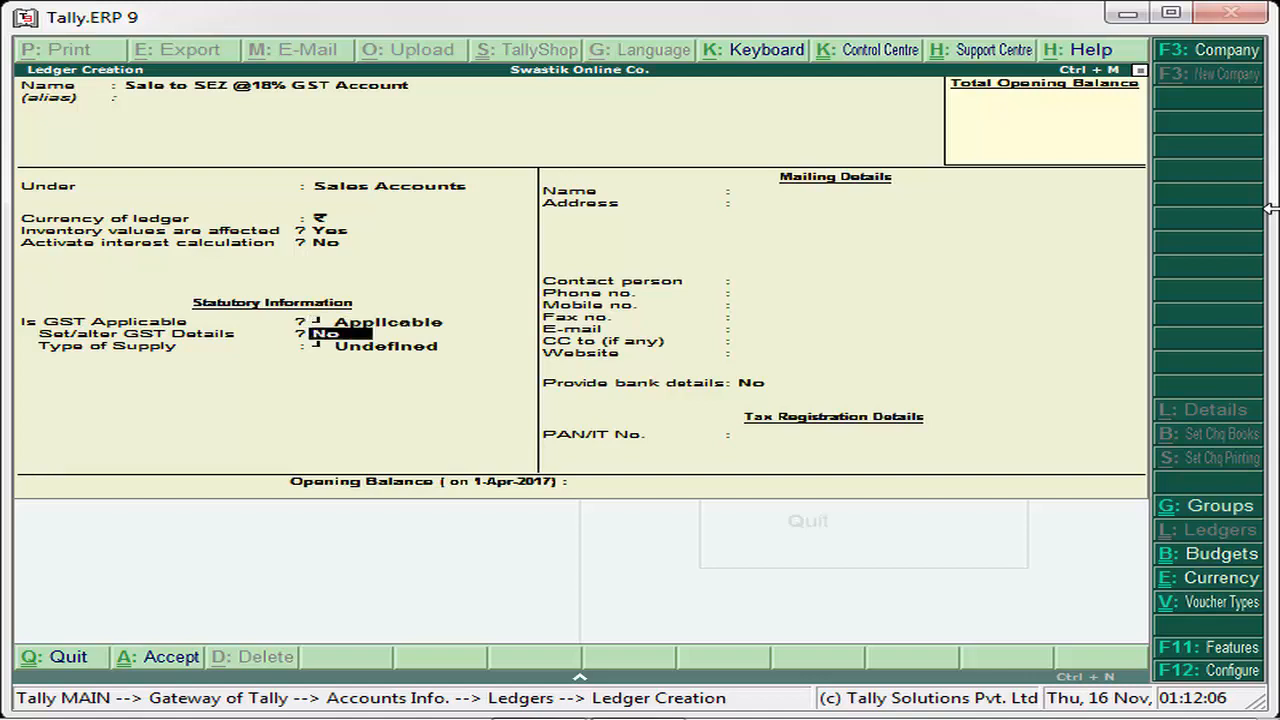
# Enable GST details for the 18% GST ledger and set the nature of transaction to Sales to SEZ - Taxable
pyautogui.press('y')
pyautogui.press('Return')
pyautogui.press('Return')
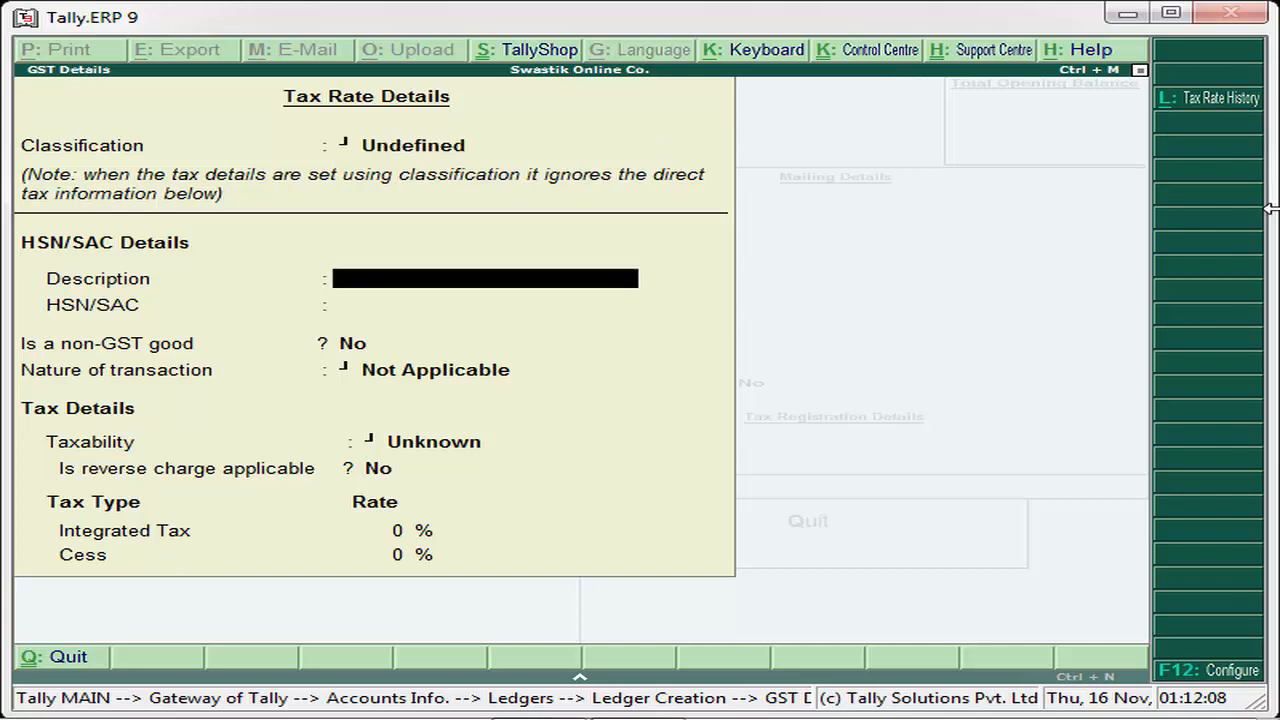
pyautogui.press('Return')
pyautogui.press('Return')
pyautogui.press('Return')
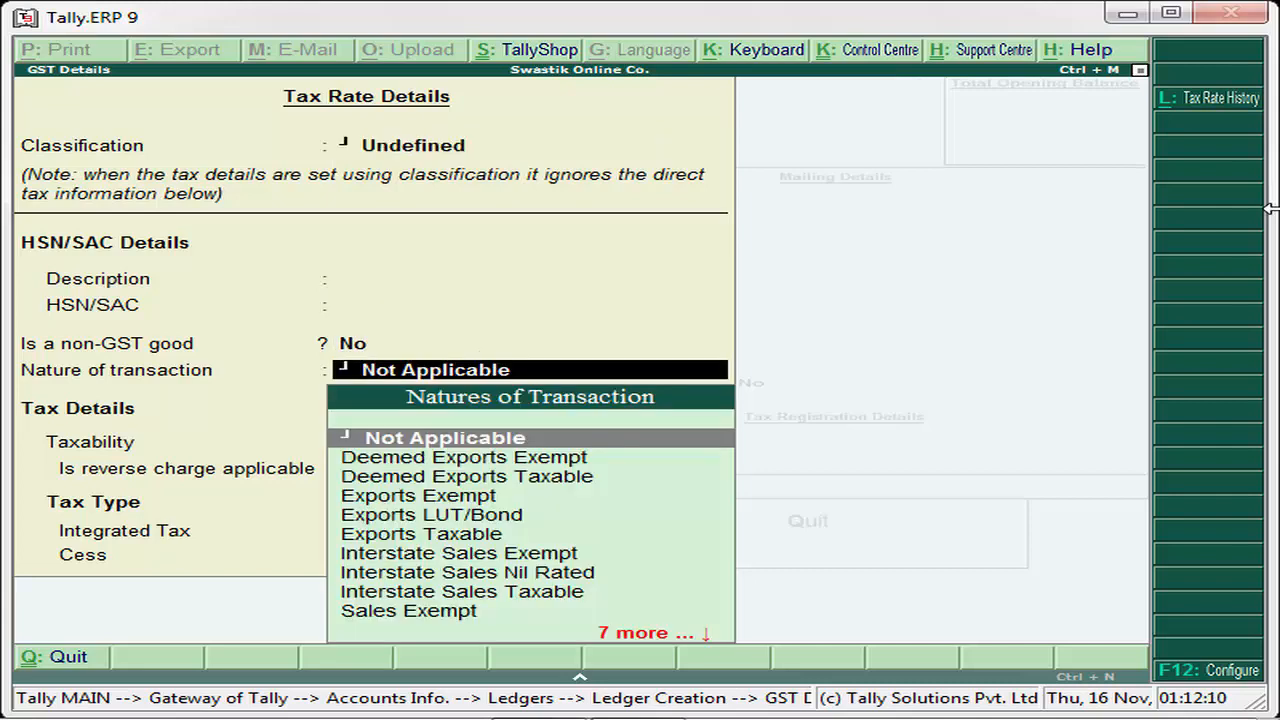
pyautogui.press('Down')
pyautogui.press('Down')
pyautogui.press('Down')
pyautogui.press('Down')
pyautogui.press('Down')
pyautogui.press('Down')
pyautogui.press('Down')
pyautogui.press('Down')
pyautogui.press('Down')
pyautogui.press('Down')
pyautogui.press('Down')
pyautogui.press('Down')
pyautogui.press('Down')
pyautogui.press('Down')
pyautogui.press('Down')
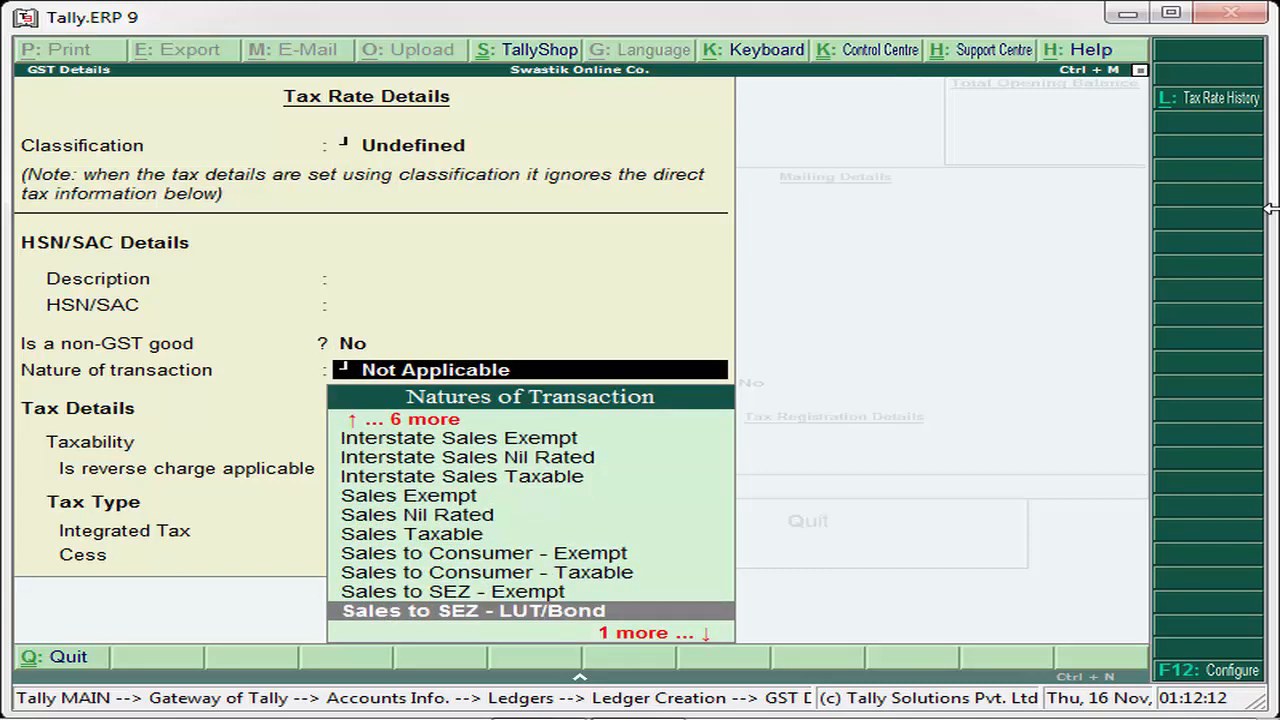
pyautogui.press('Down')
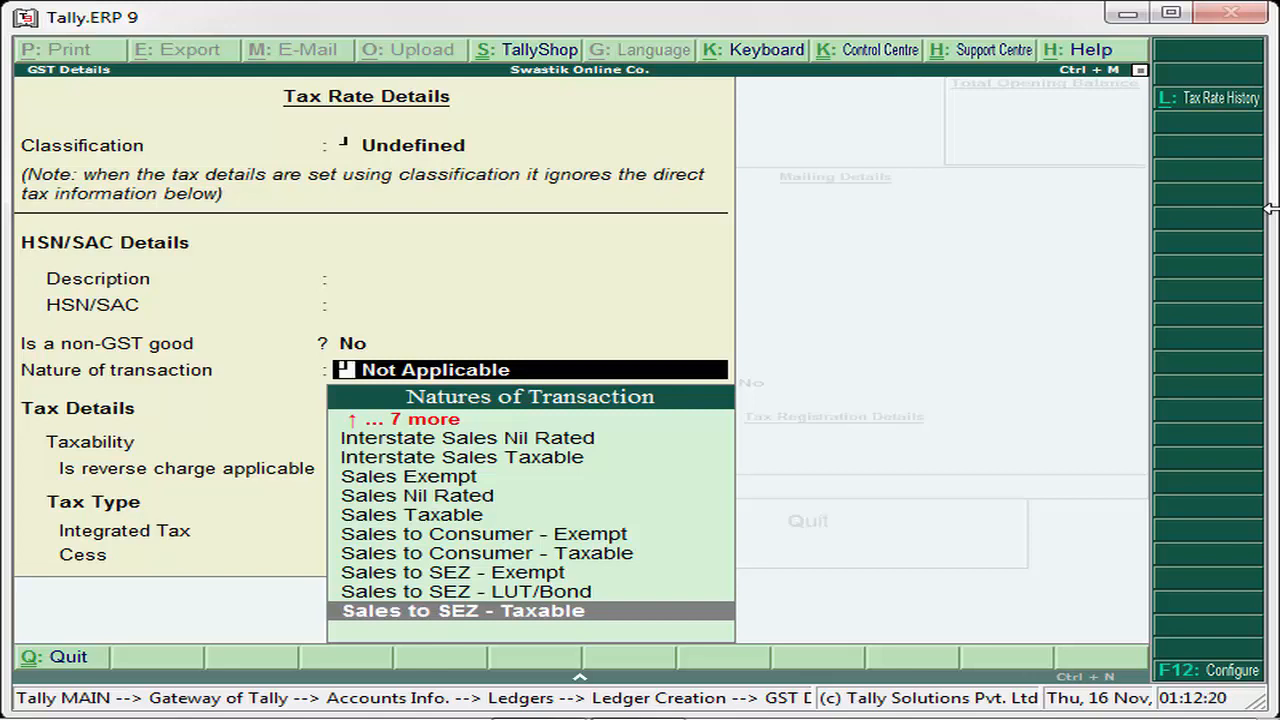
pyautogui.press('Return')
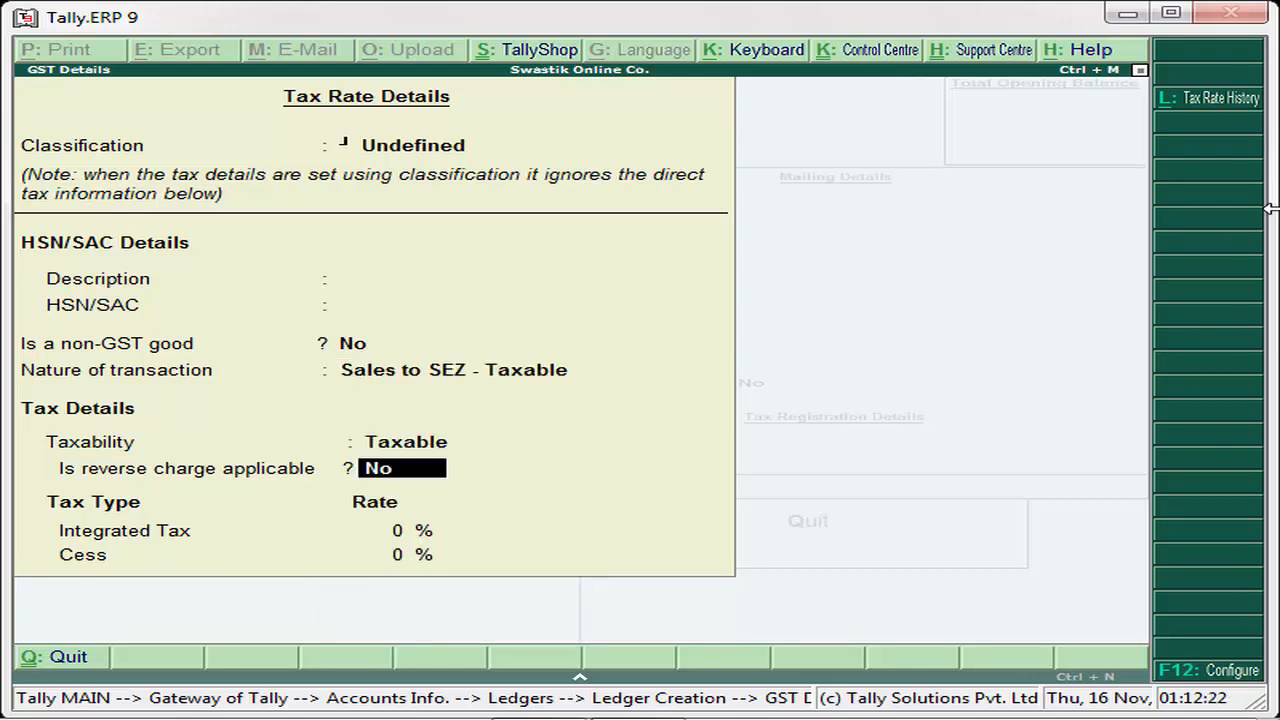
# Set the 18% GST ledger's integrated tax rate to 18% with 0% cess and no reverse charge
pyautogui.press('Return')
pyautogui.write('18')
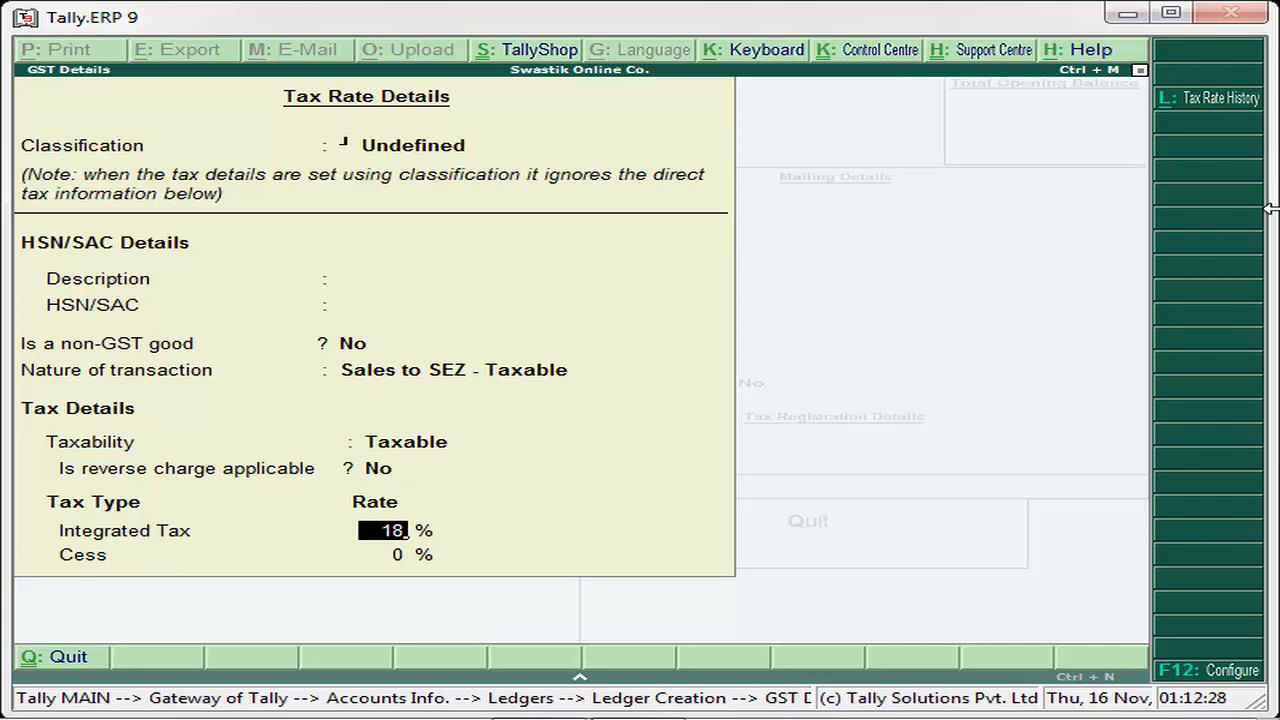
pyautogui.press('Return')
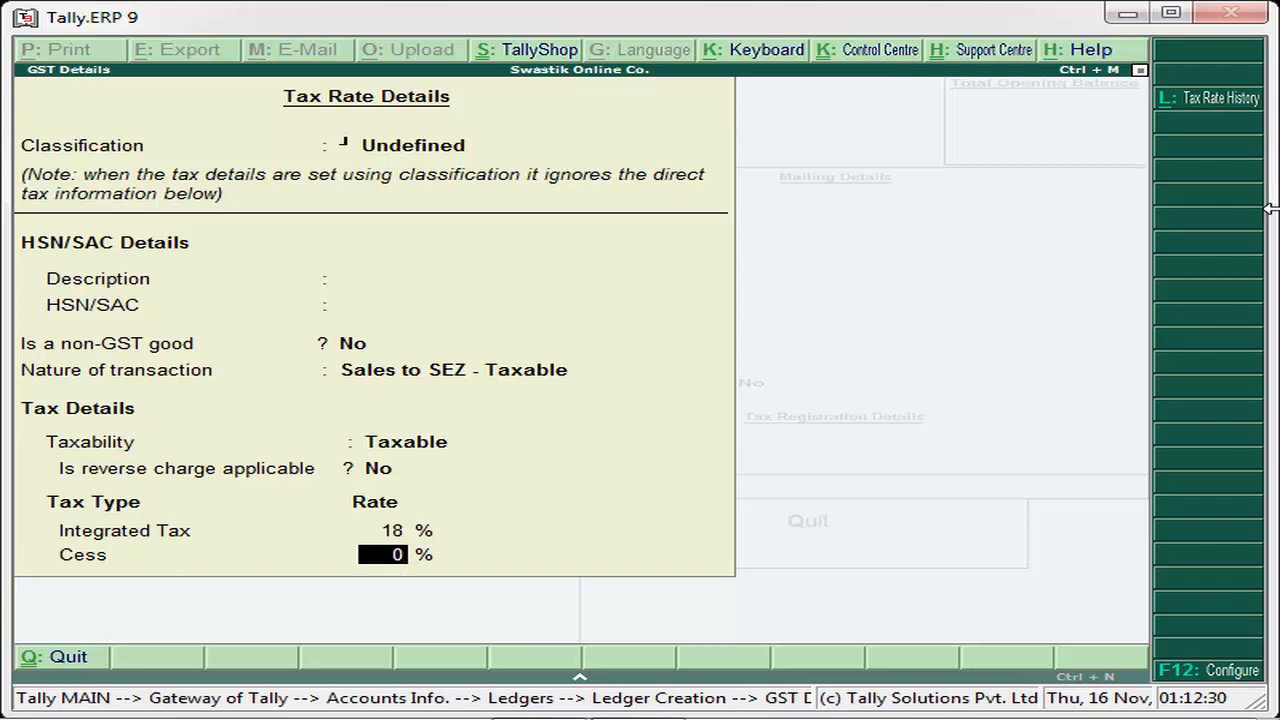
pyautogui.press('Return')
# Set the 18% GST ledger's type of supply to Goods and save it without bank details or a PAN
pyautogui.press('Down')
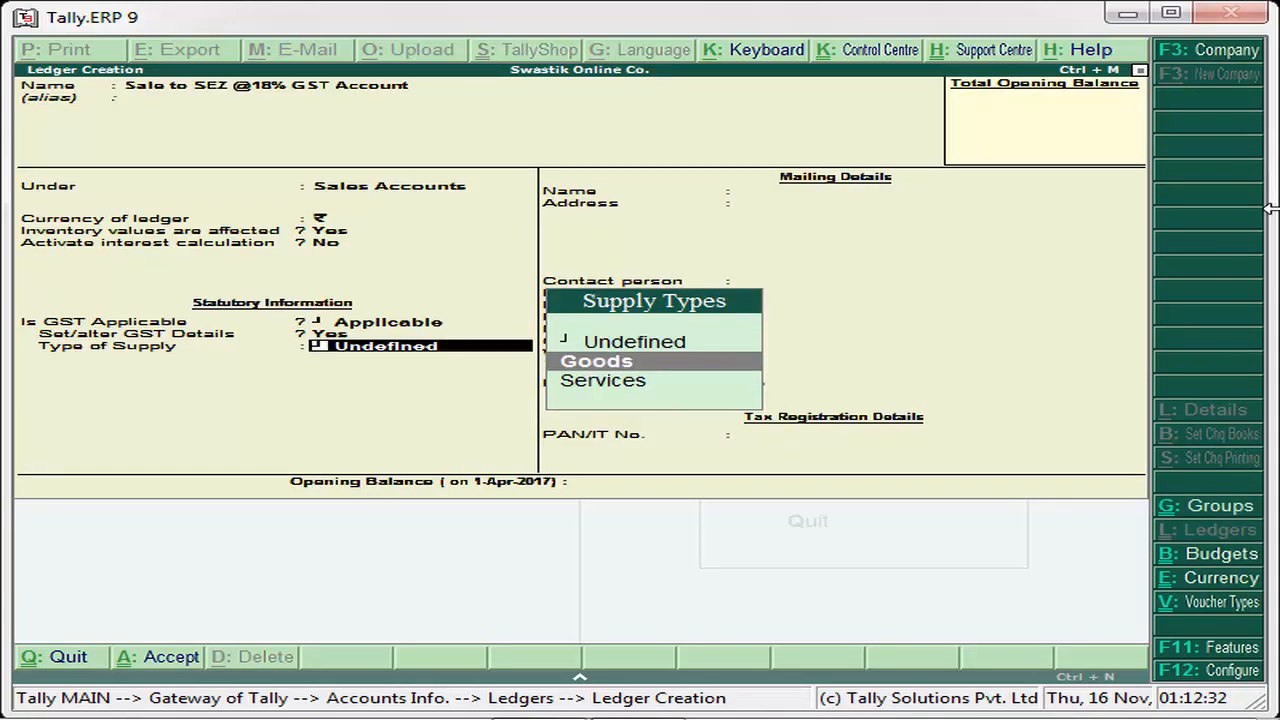
pyautogui.press('Return')
pyautogui.press('Return')
pyautogui.press('Return')
pyautogui.press('Return')
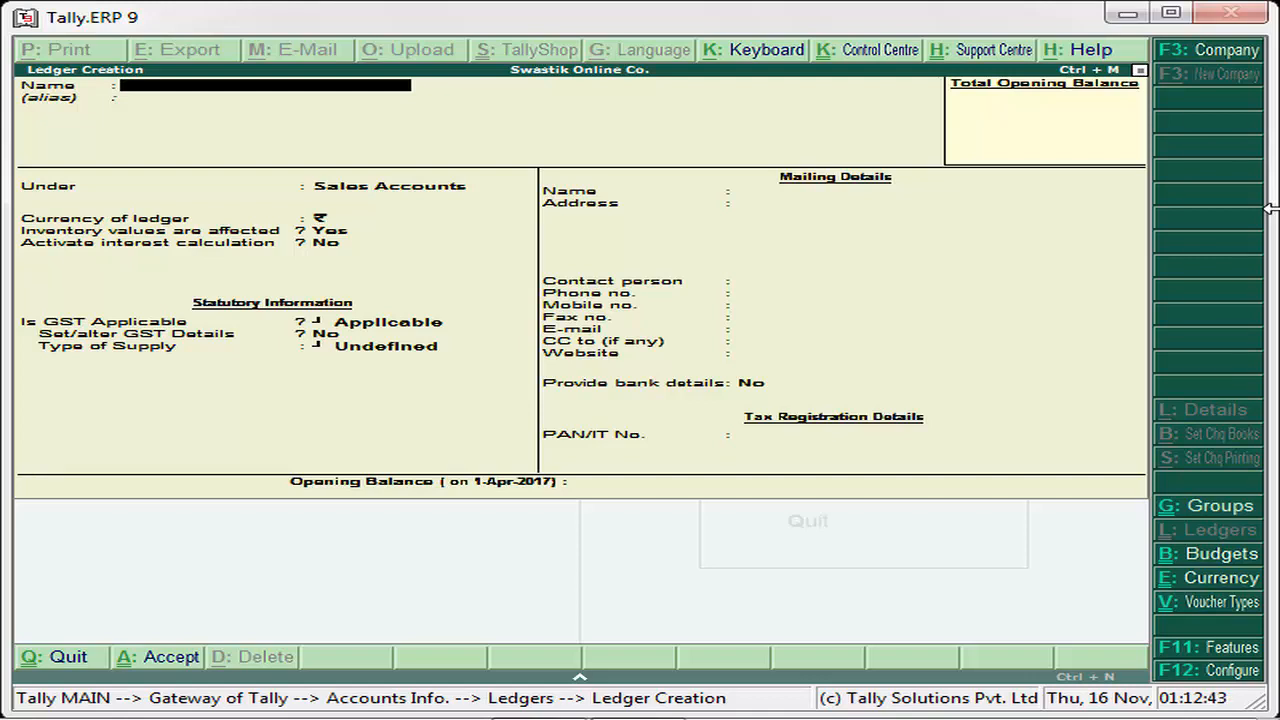
# Name the next new ledger "Sale to Sez Exmepted Account" and leave its alias blank
pyautogui.write('Sale to Sez Exmepted')
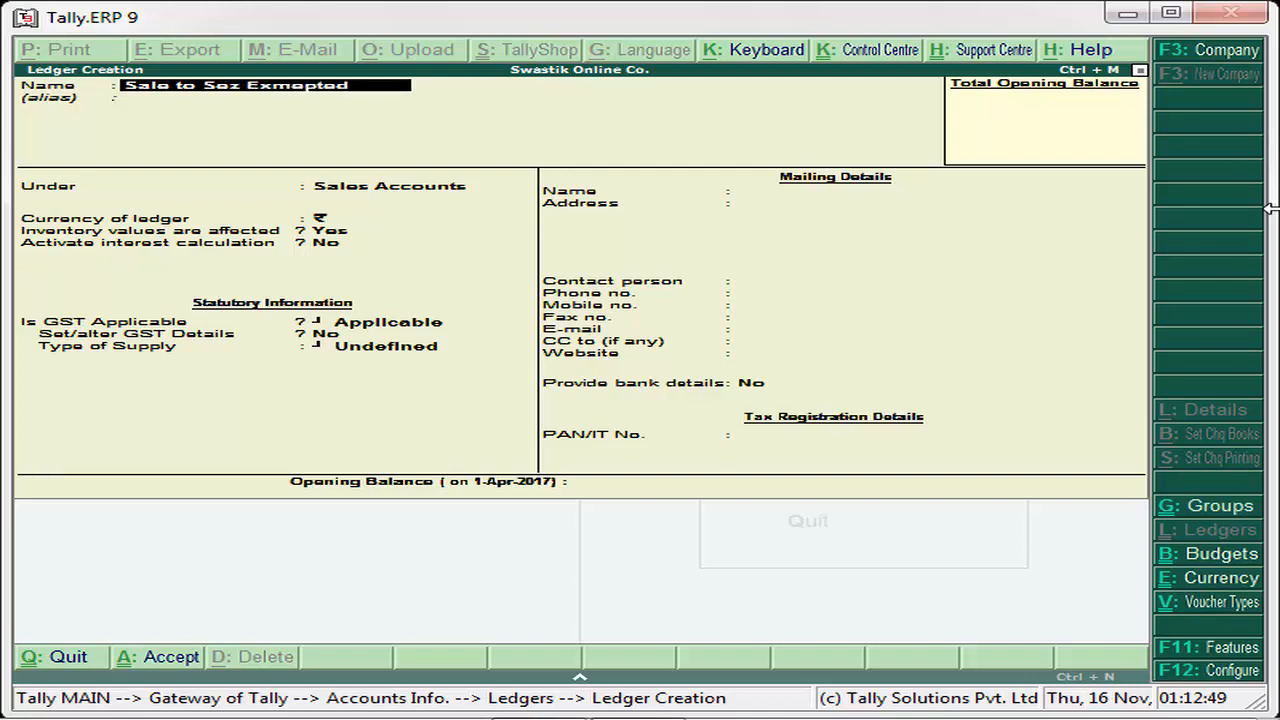
pyautogui.write(' Account')
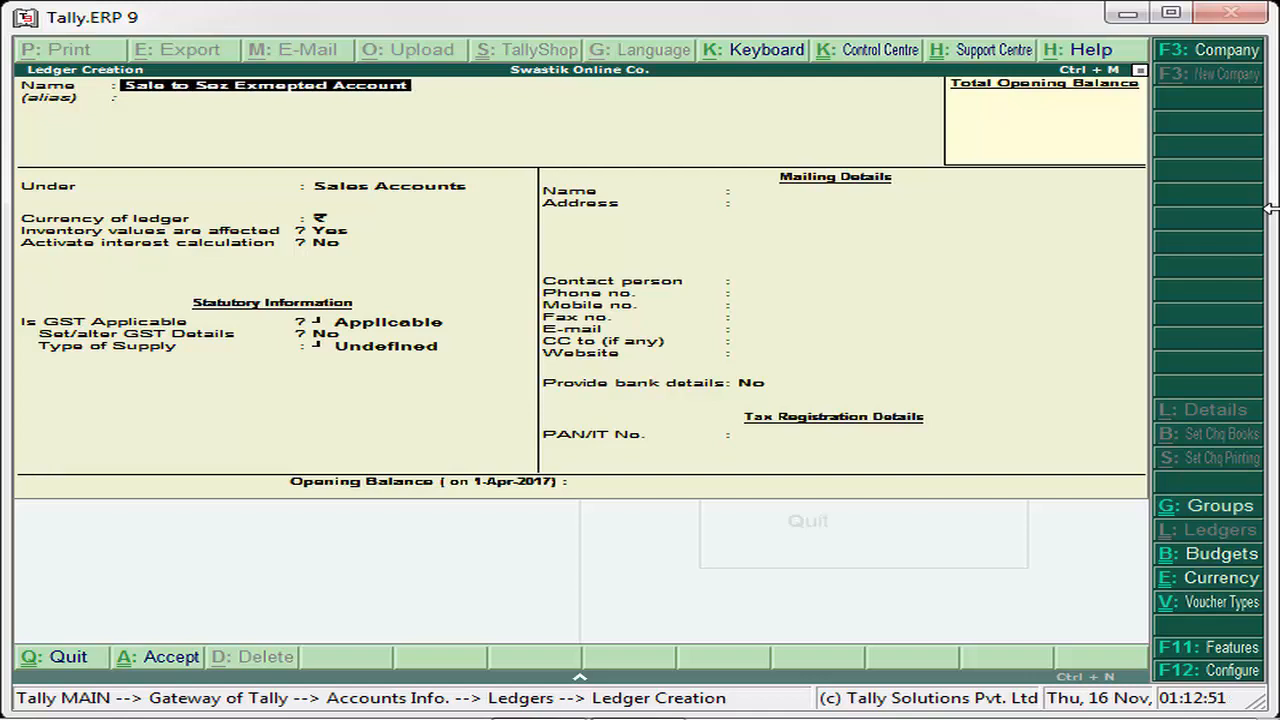
pyautogui.press('Return')
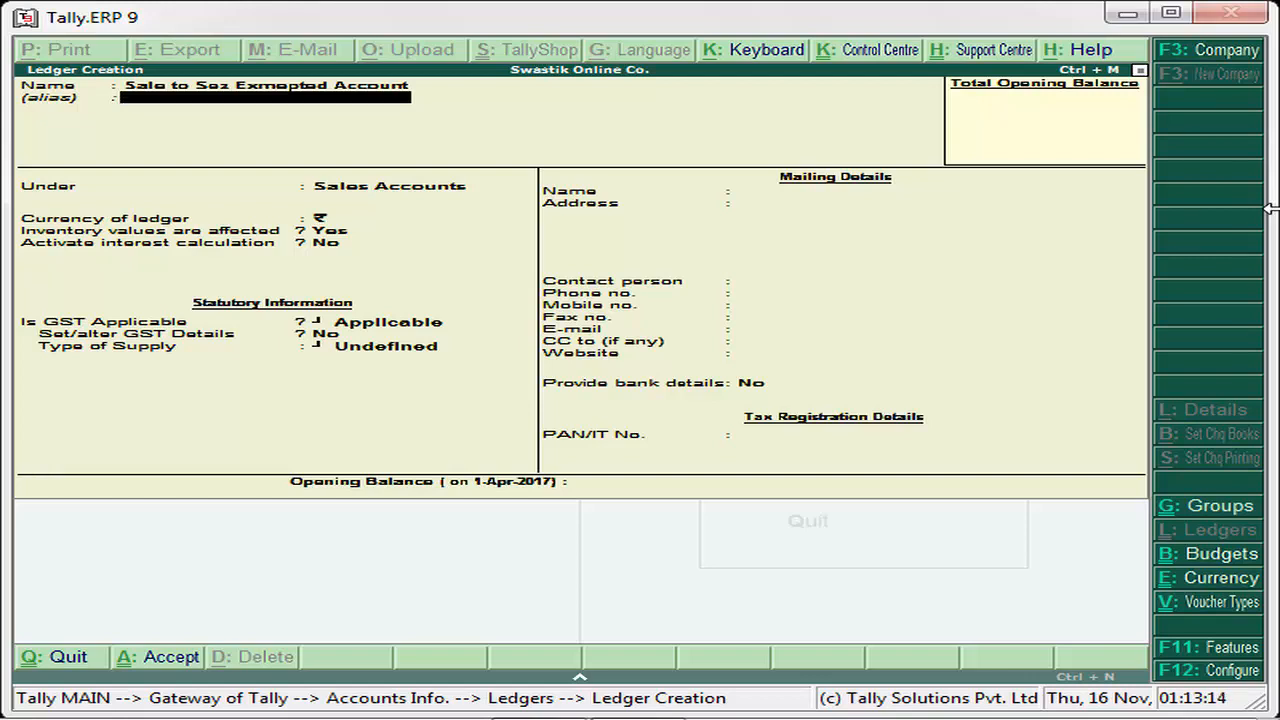
pyautogui.press('Return')
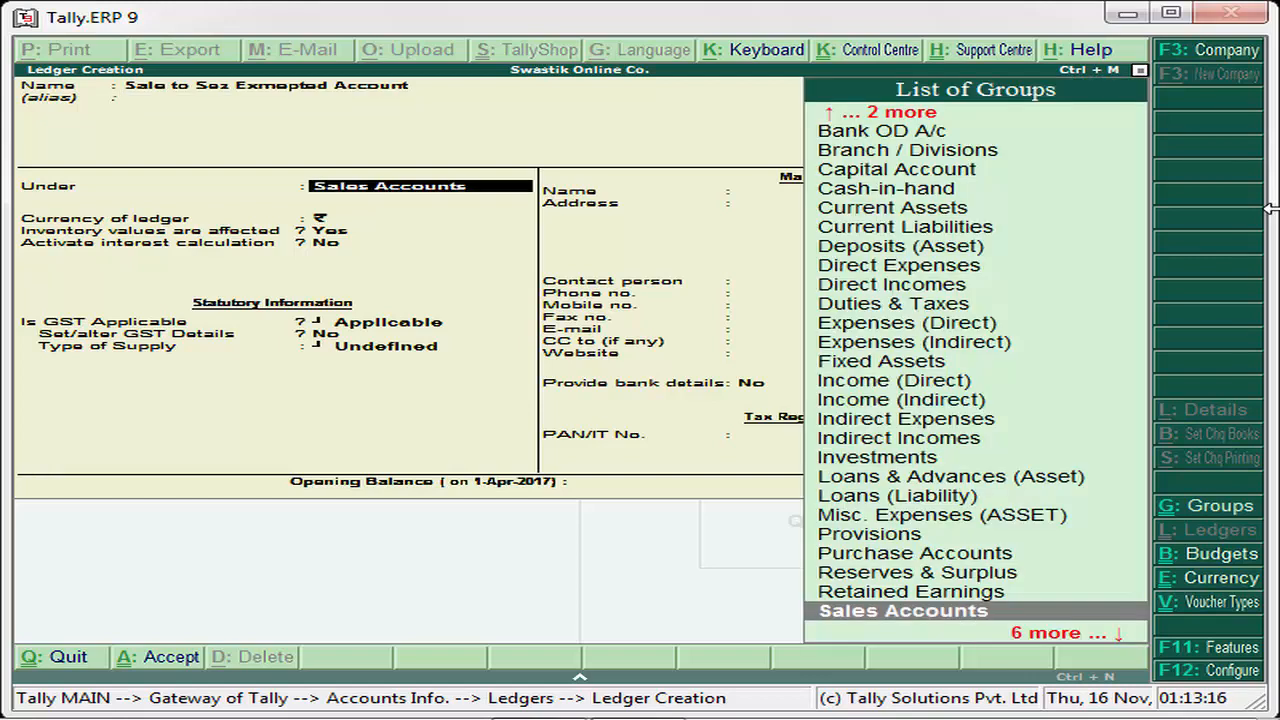
# Keep the exempt ledger under Sales Accounts with inventory values affected, no interest calculation and GST applicable
pyautogui.press('Return')
pyautogui.press('Return')
pyautogui.press('Return')
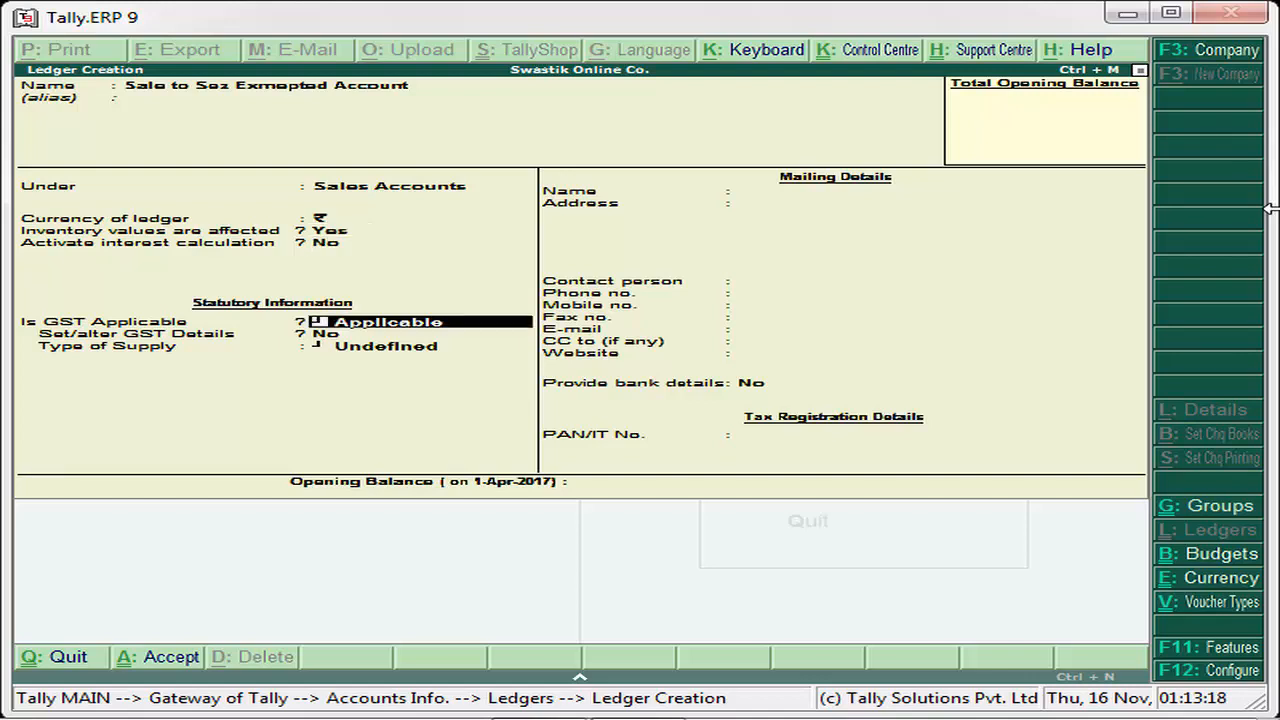
pyautogui.press('Return')
# Enable GST details for the exempt ledger, keeping classification undefined and the HSN/SAC description and code blank
pyautogui.write('y')
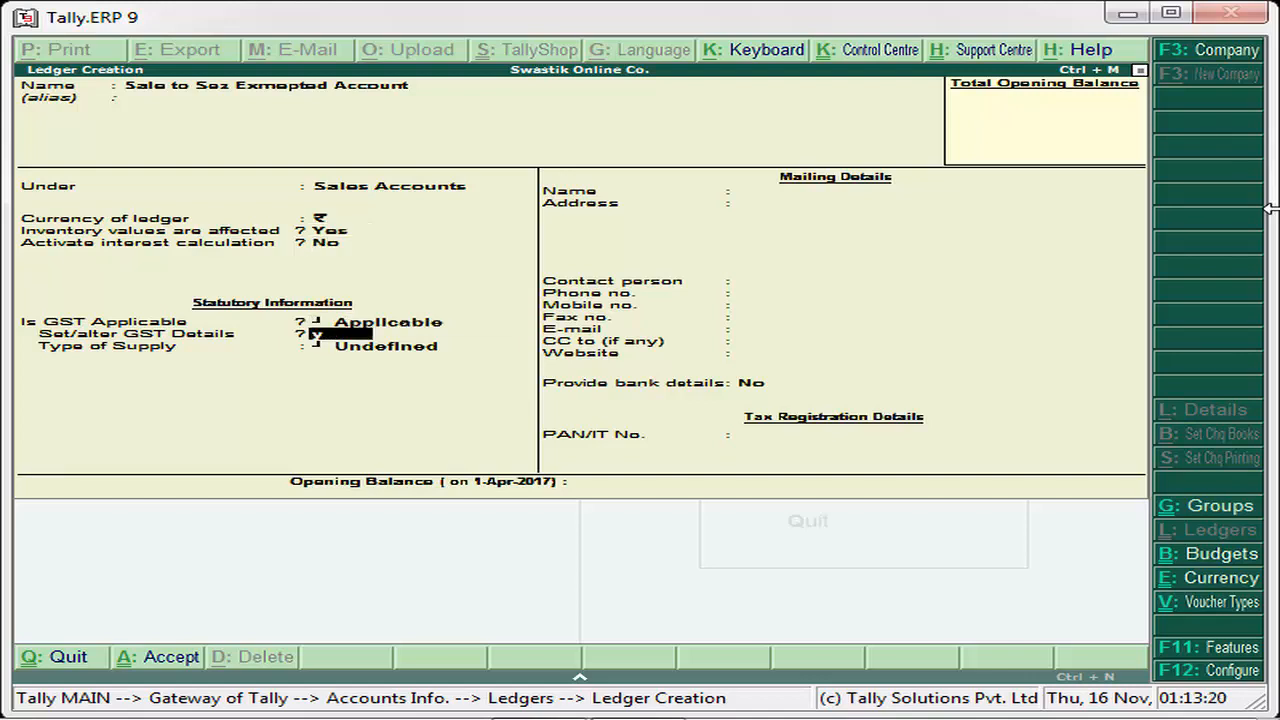
pyautogui.press('Return')
pyautogui.press('Return')
pyautogui.press('Return')
pyautogui.press('Return')
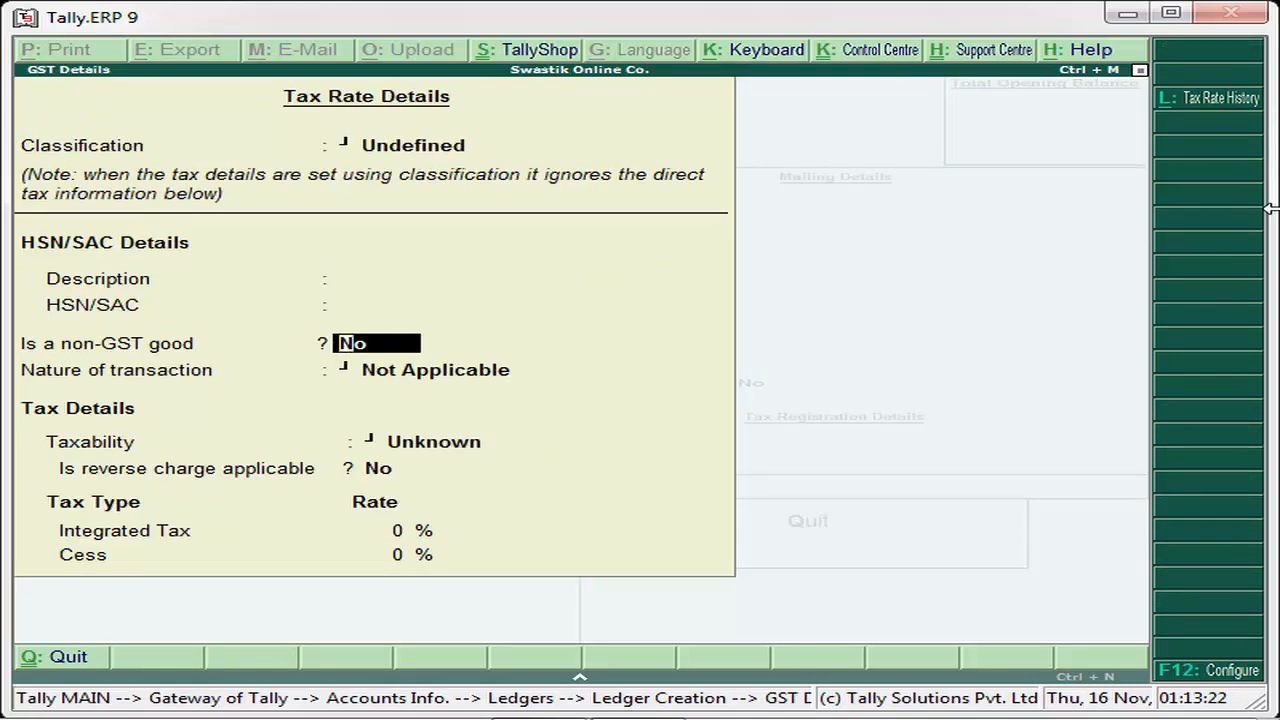
# Keep the exempt ledger out of non-GST goods and set its nature of transaction to Sales to SEZ - Exempt
pyautogui.press('Return')
pyautogui.press('Down')
pyautogui.press('Down')
pyautogui.press('Down')
pyautogui.press('Down')
pyautogui.press('Down')
pyautogui.press('Down')
pyautogui.press('Down')
pyautogui.press('Down')
pyautogui.press('Down')
pyautogui.press('Down')
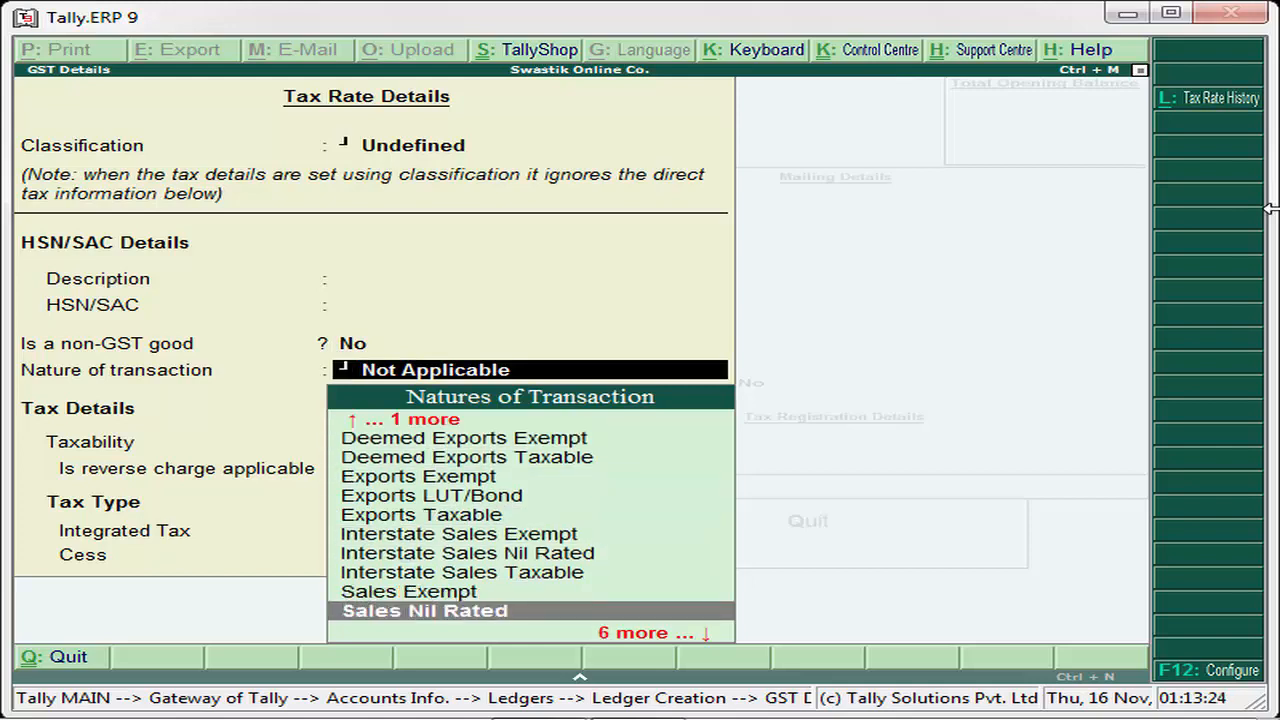
pyautogui.press('Down')
pyautogui.press('Down')
pyautogui.press('Down')
pyautogui.press('Down')
pyautogui.press('Down')
pyautogui.press('Down')
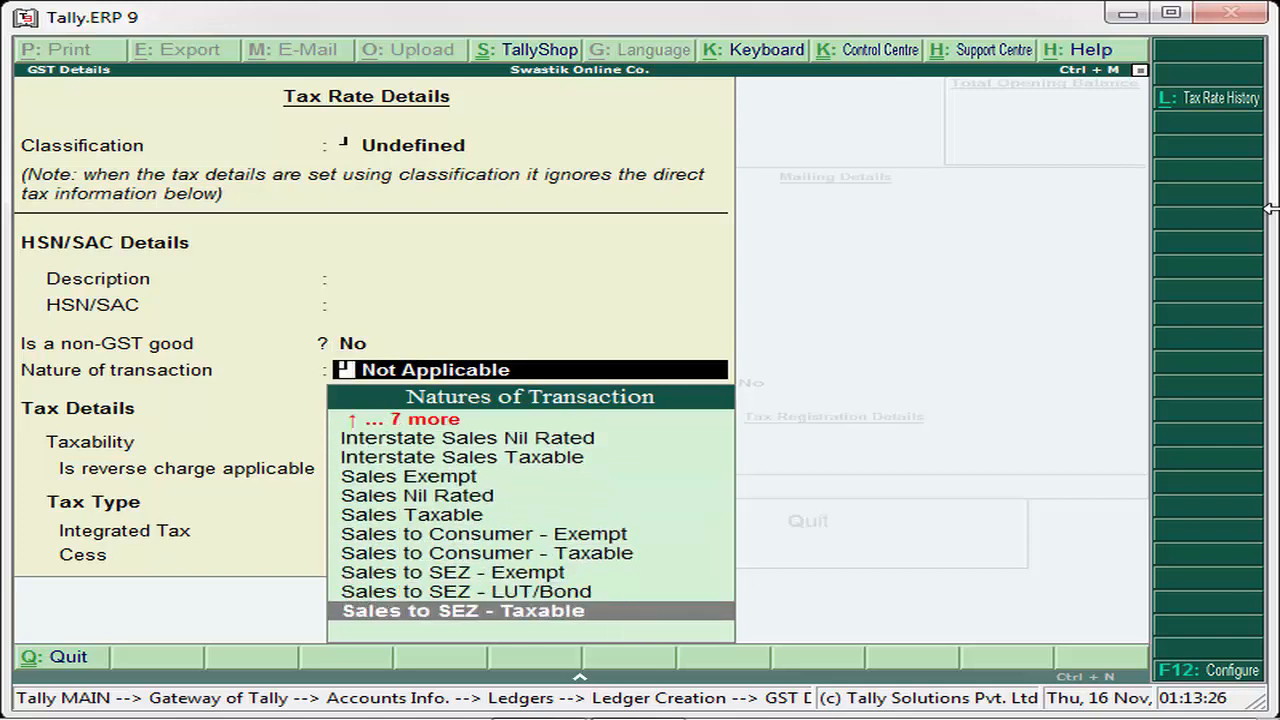
pyautogui.press('Up')
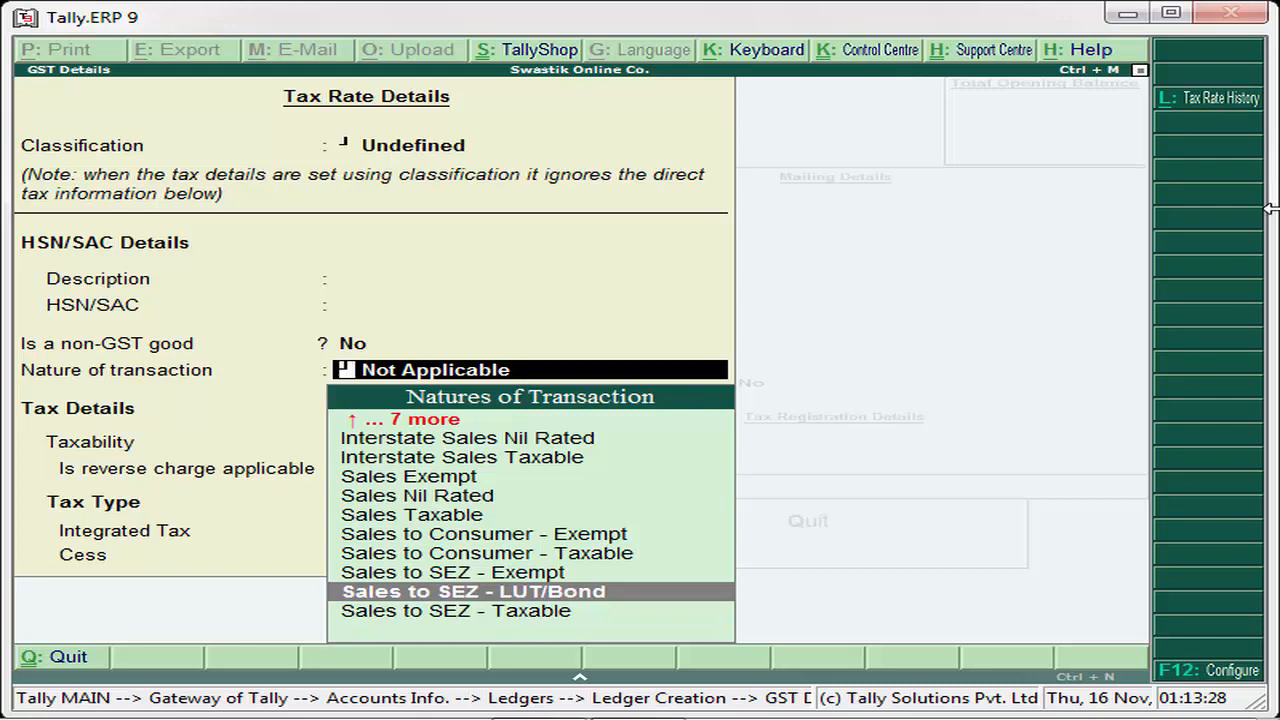
pyautogui.press('Up')
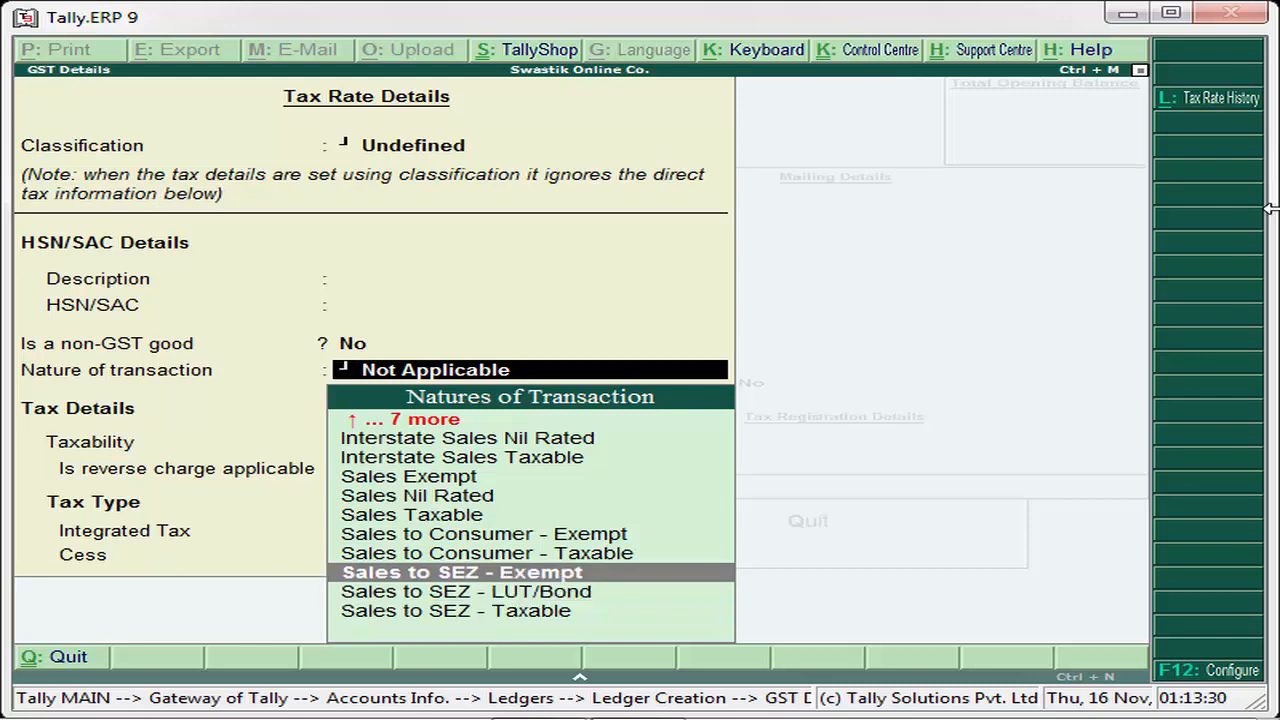
pyautogui.press('Return')
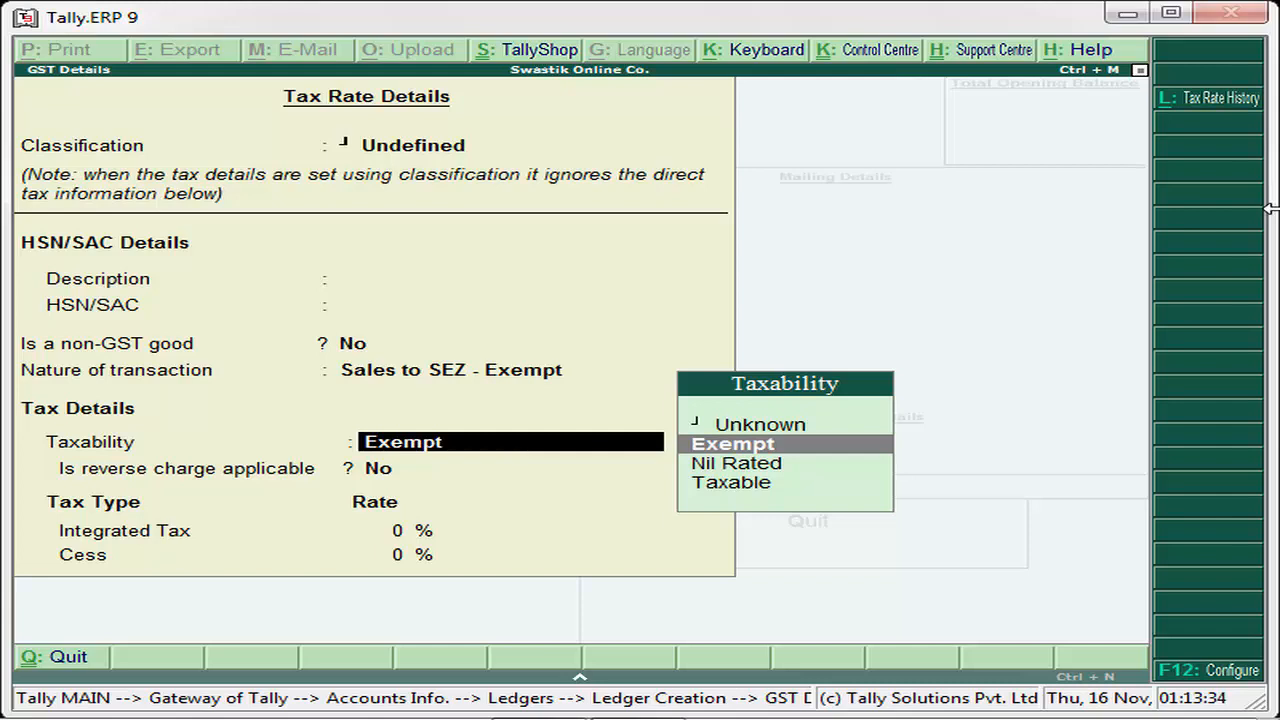
# Keep the taxability as Exempt and accept the exempt ledger's tax rate details
pyautogui.press('Up')
pyautogui.press('Down')
pyautogui.press('Down')
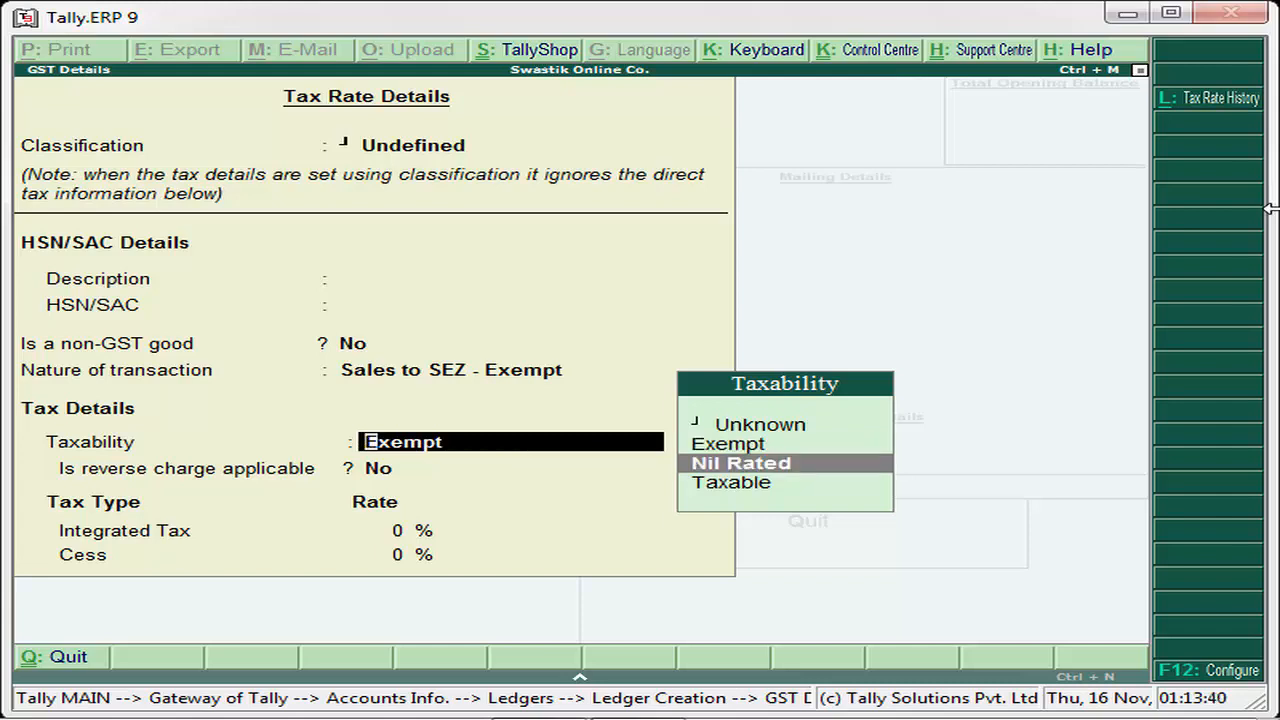
pyautogui.press('Up')
pyautogui.press('Up')
pyautogui.press('Return')
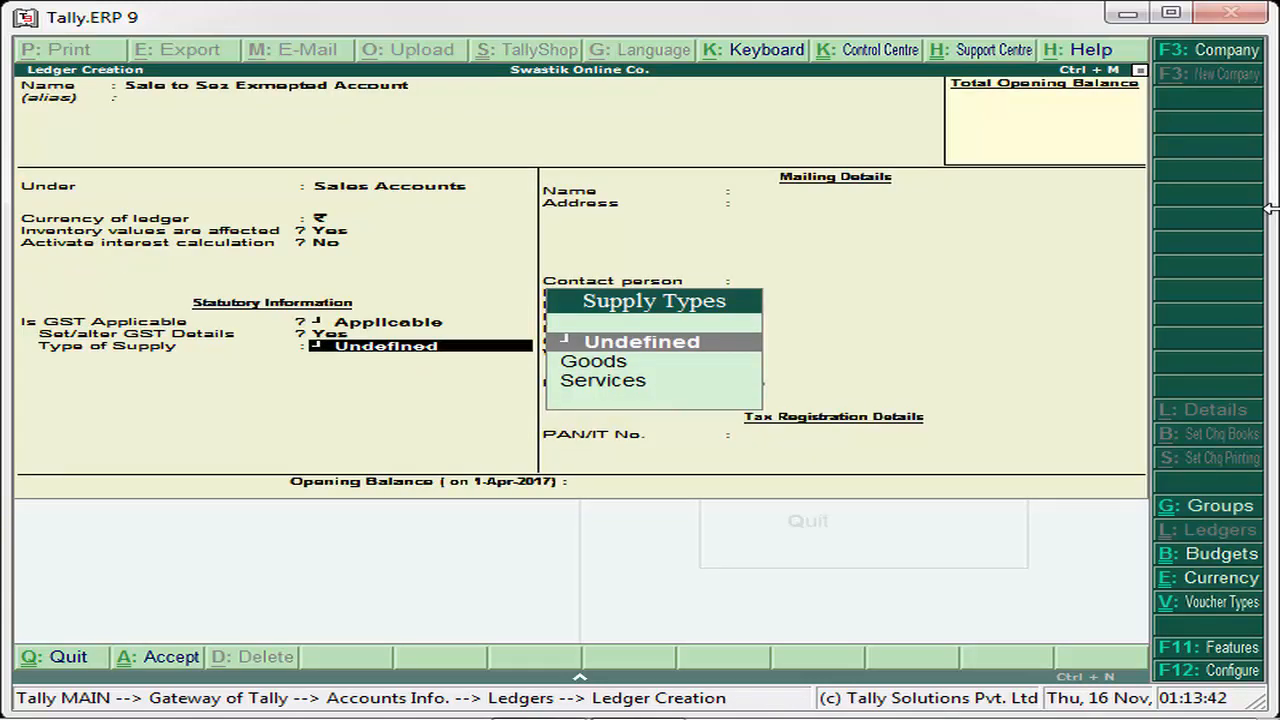
# Set the exempt ledger's type of supply to Goods and save it without bank details or a PAN
pyautogui.press('Down')
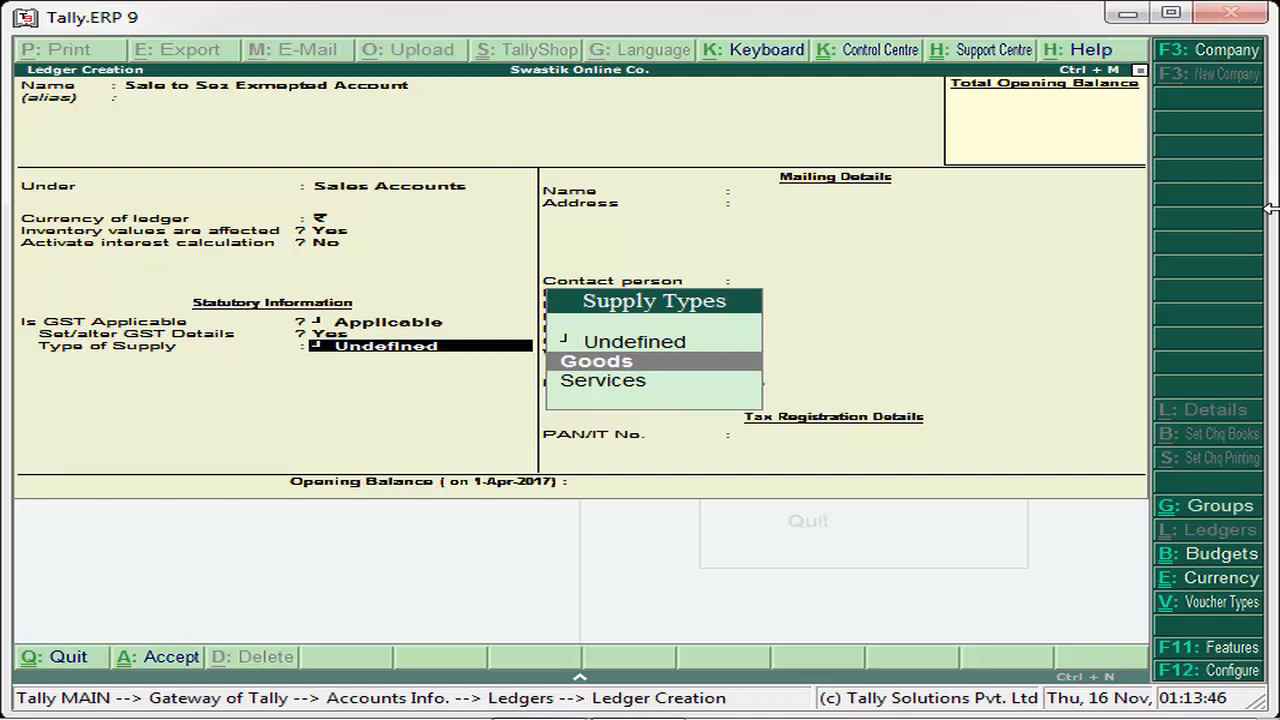
pyautogui.press('Return')
pyautogui.press('Return')
pyautogui.press('Return')
pyautogui.press('Return')
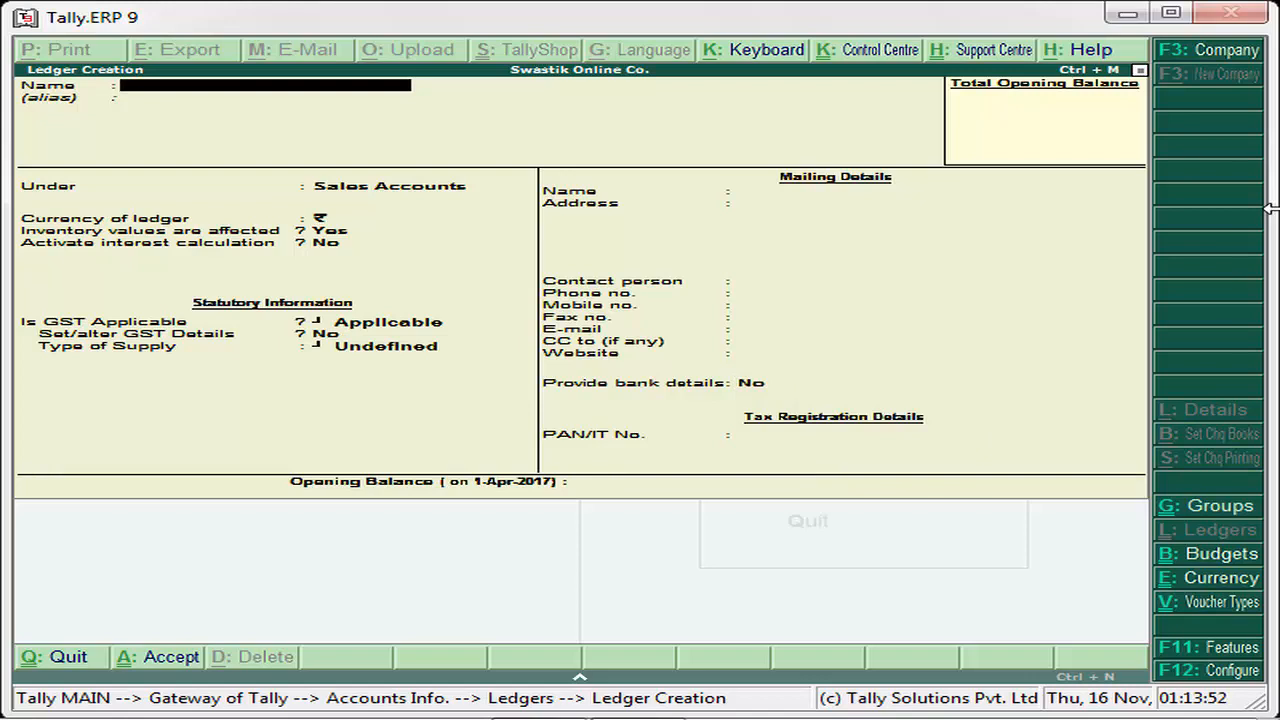
# Leave ledger creation and open a new sales voucher under Accounting Vouchers
pyautogui.press('Escape')
pyautogui.press('Escape')
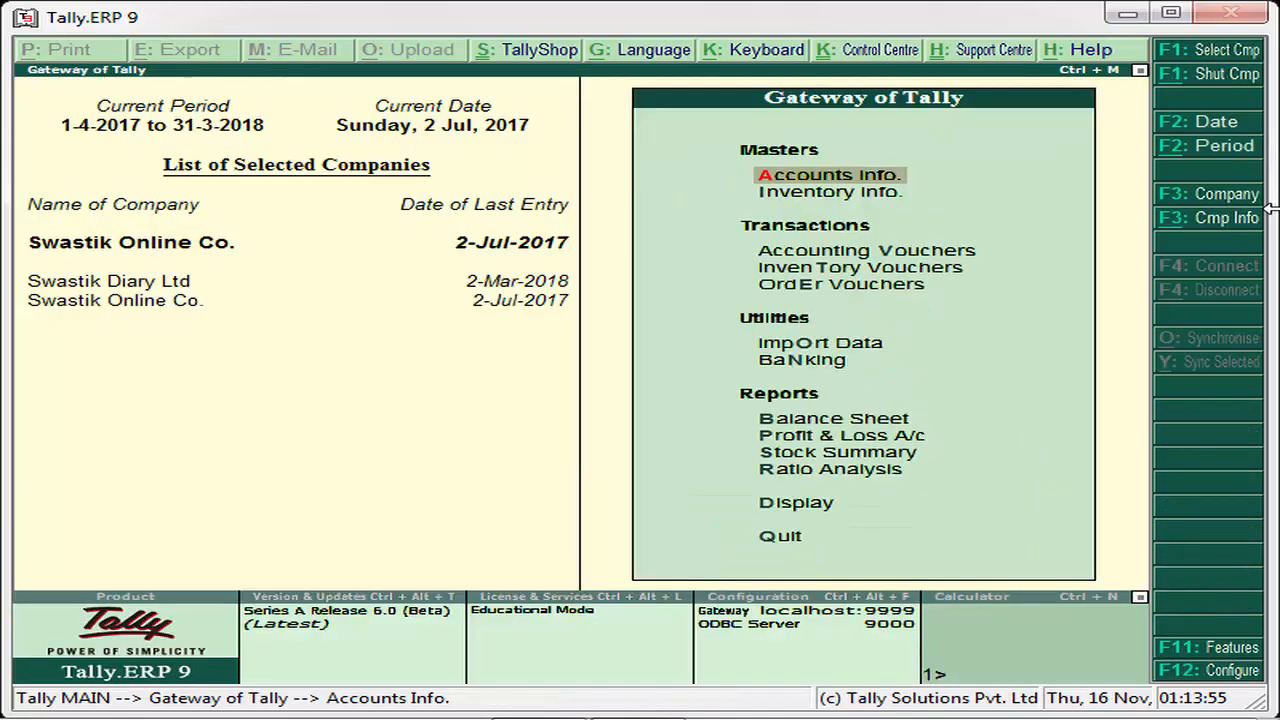
pyautogui.press('Down')
pyautogui.press('Down')
pyautogui.press('Return')
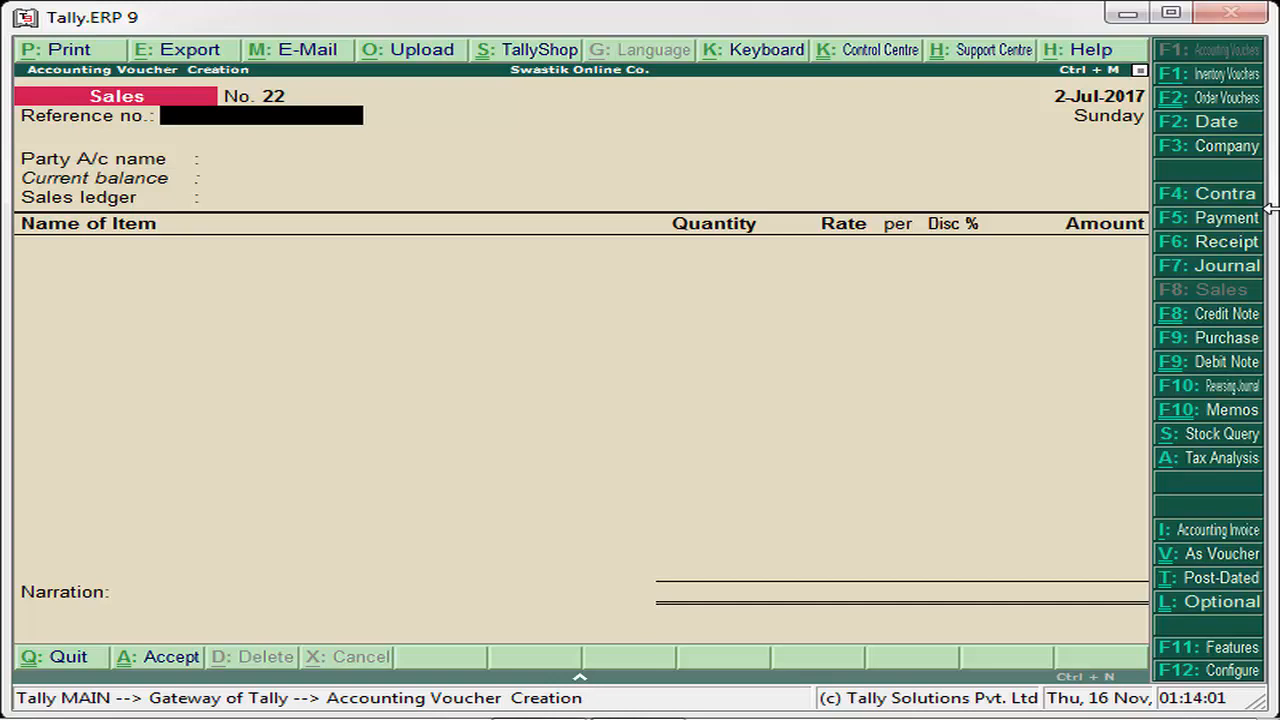
# Leave the voucher's reference number blank and start a new party ledger named "Rana Trading Account" under Sundry Debtors
pyautogui.press('Return')
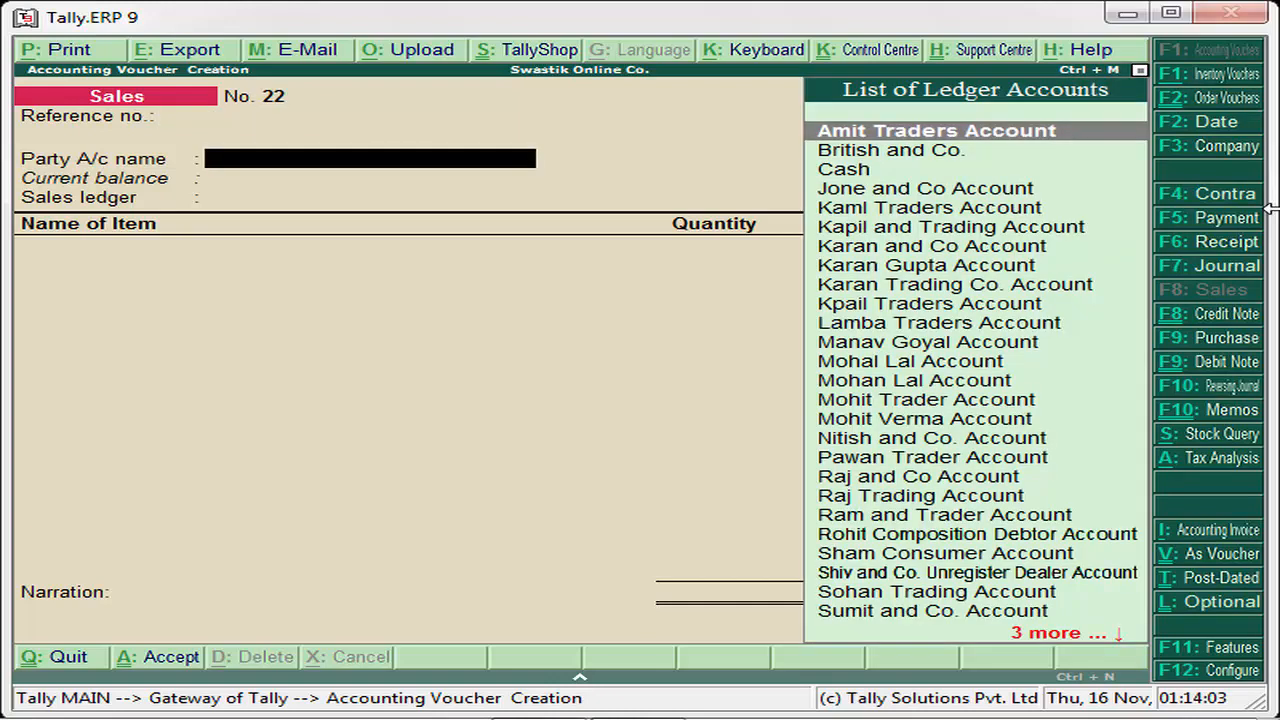
pyautogui.hotkey('alt', 'c')
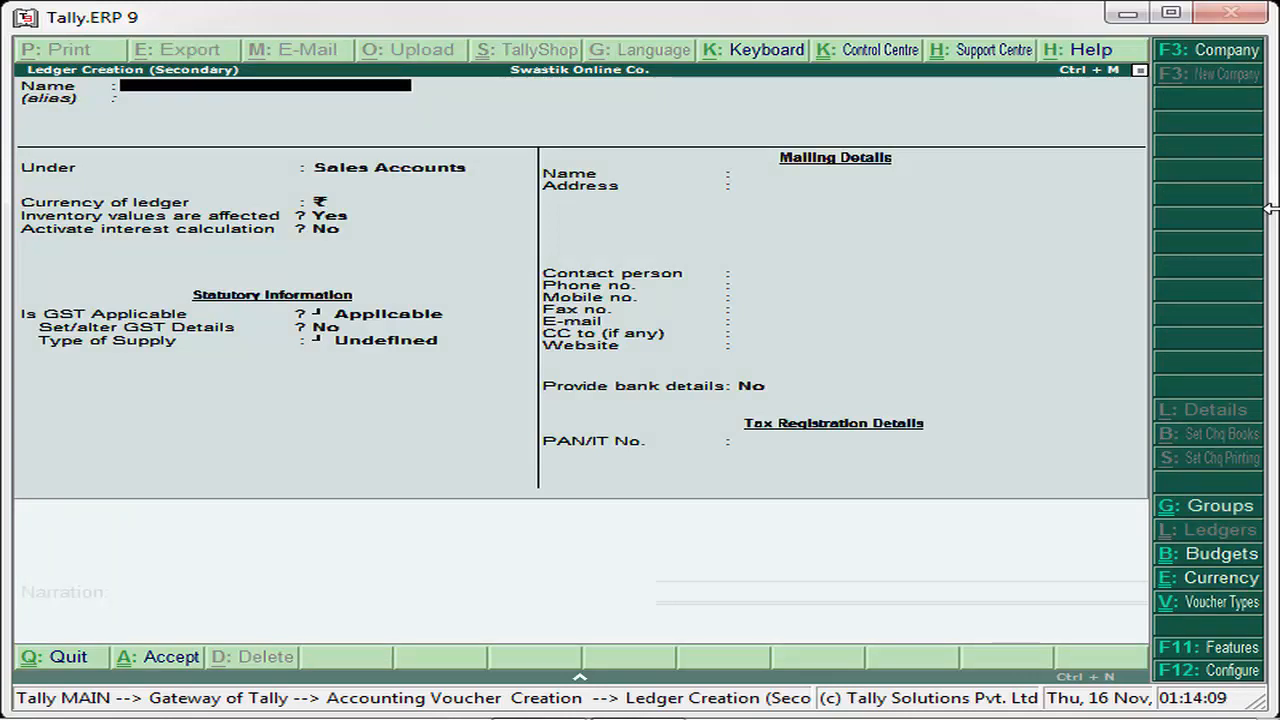
pyautogui.write('Rana Trading Account')
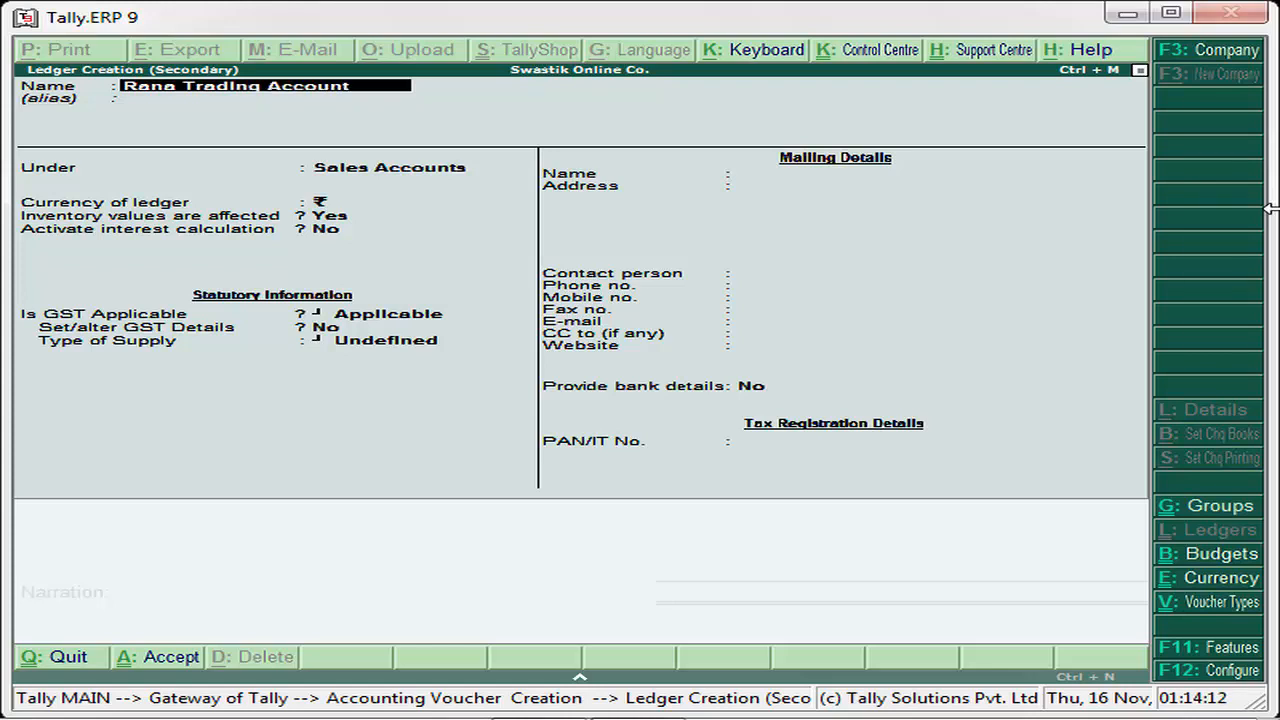
pyautogui.press('Return')
pyautogui.write('Su')
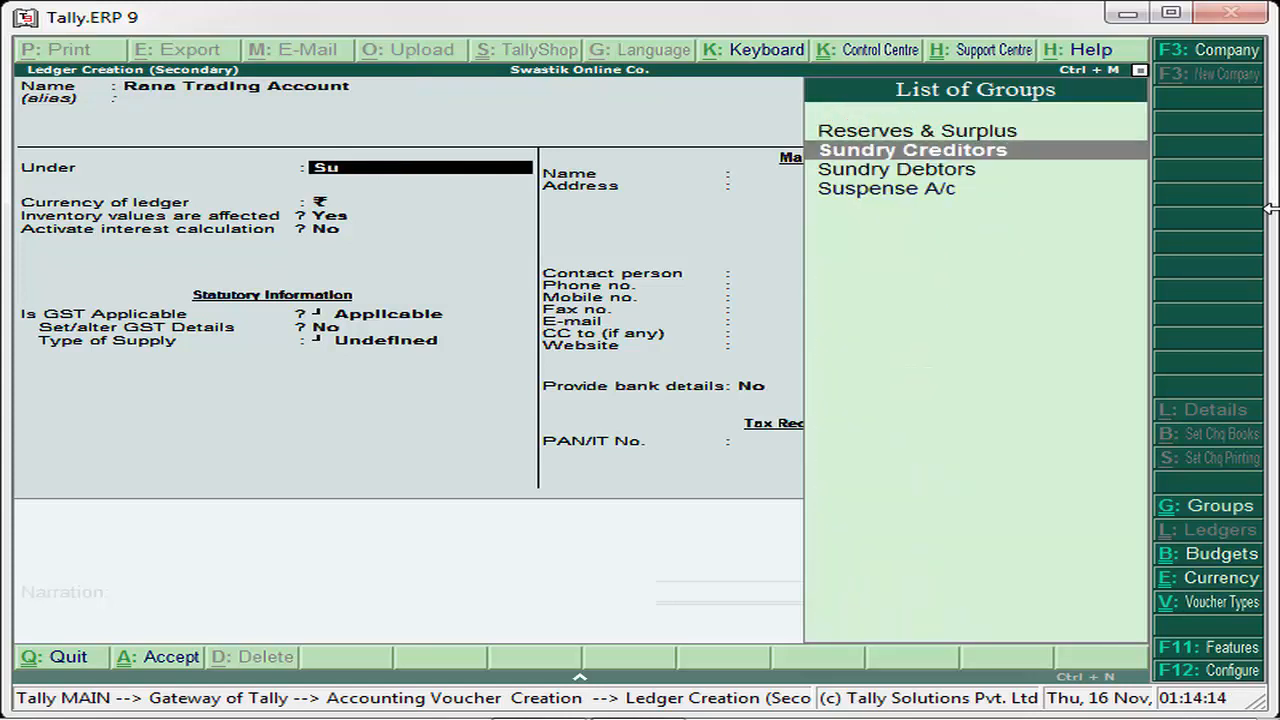
pyautogui.press('Down')
pyautogui.press('Return')
pyautogui.press('Return')
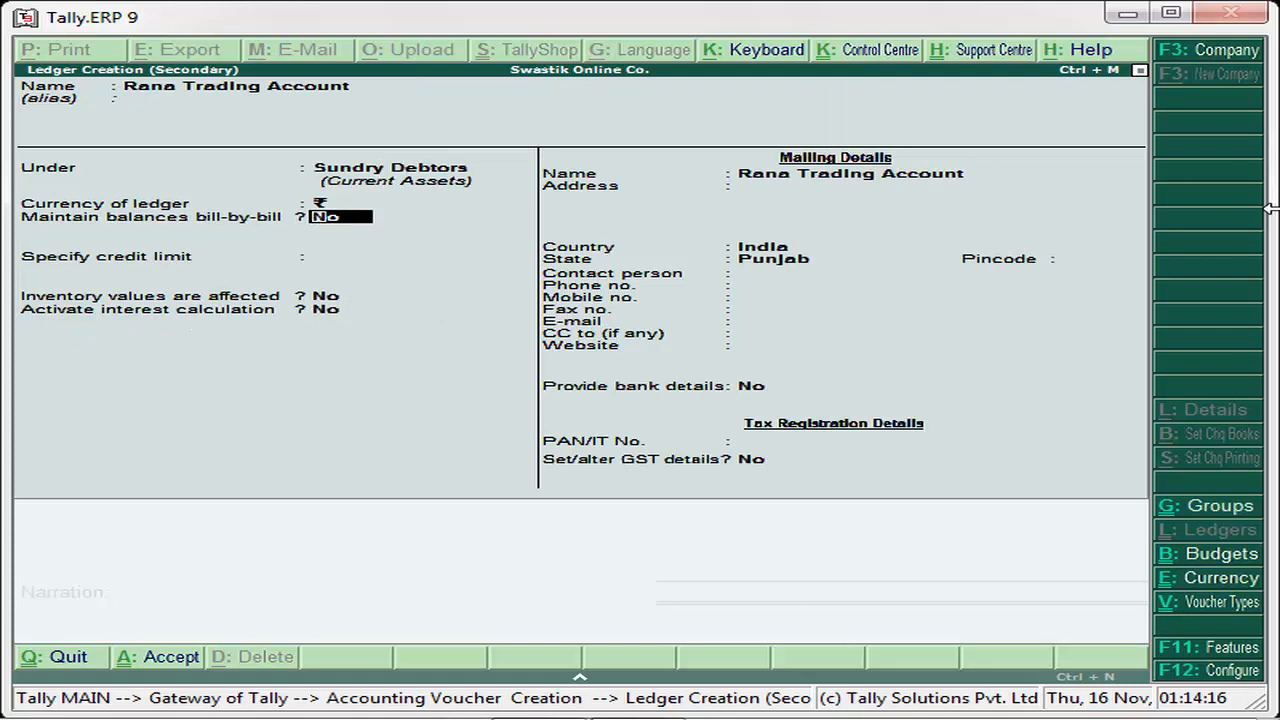
# Maintain the party's balances bill-by-bill with no credit period or limit, inventory values unaffected and no interest calculation
pyautogui.press('y')
pyautogui.press('Return')
pyautogui.press('Return')
pyautogui.press('Return')
pyautogui.press('Return')
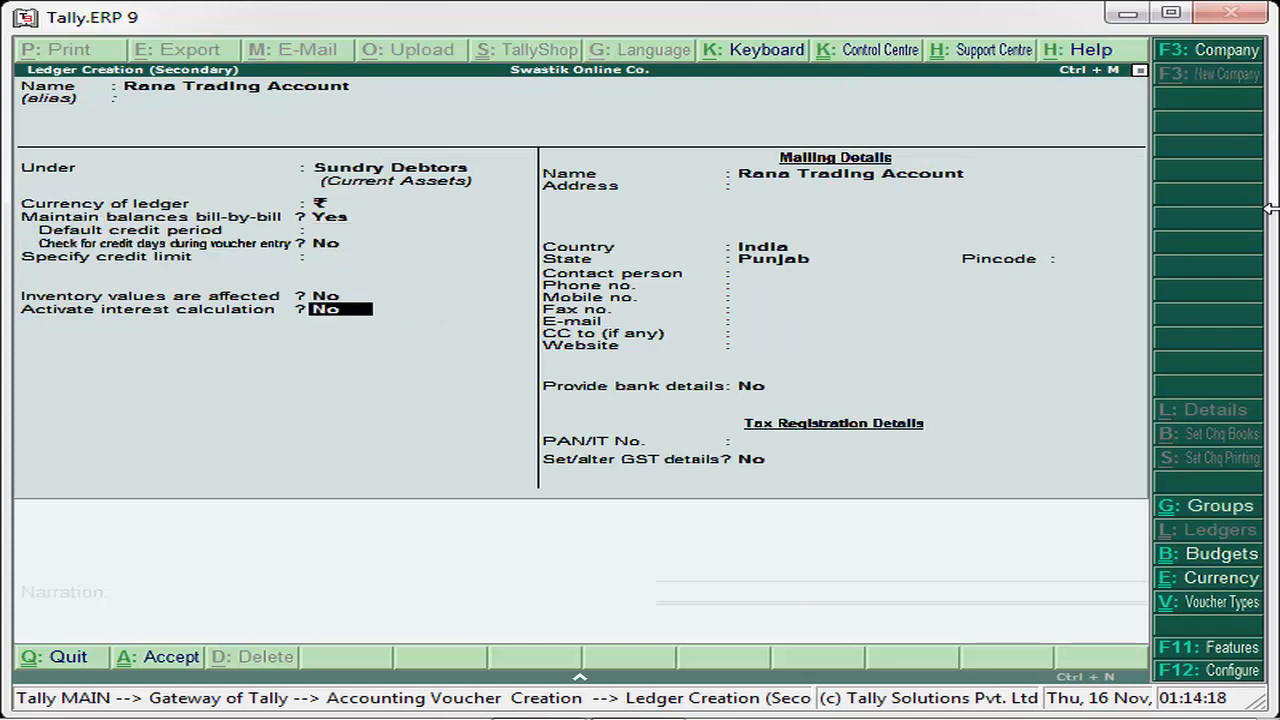
pyautogui.press('Return')
# Keep the party's mailing name and country India, leave the address blank, and set the state to Kerala
pyautogui.press('Return')
pyautogui.press('Return')
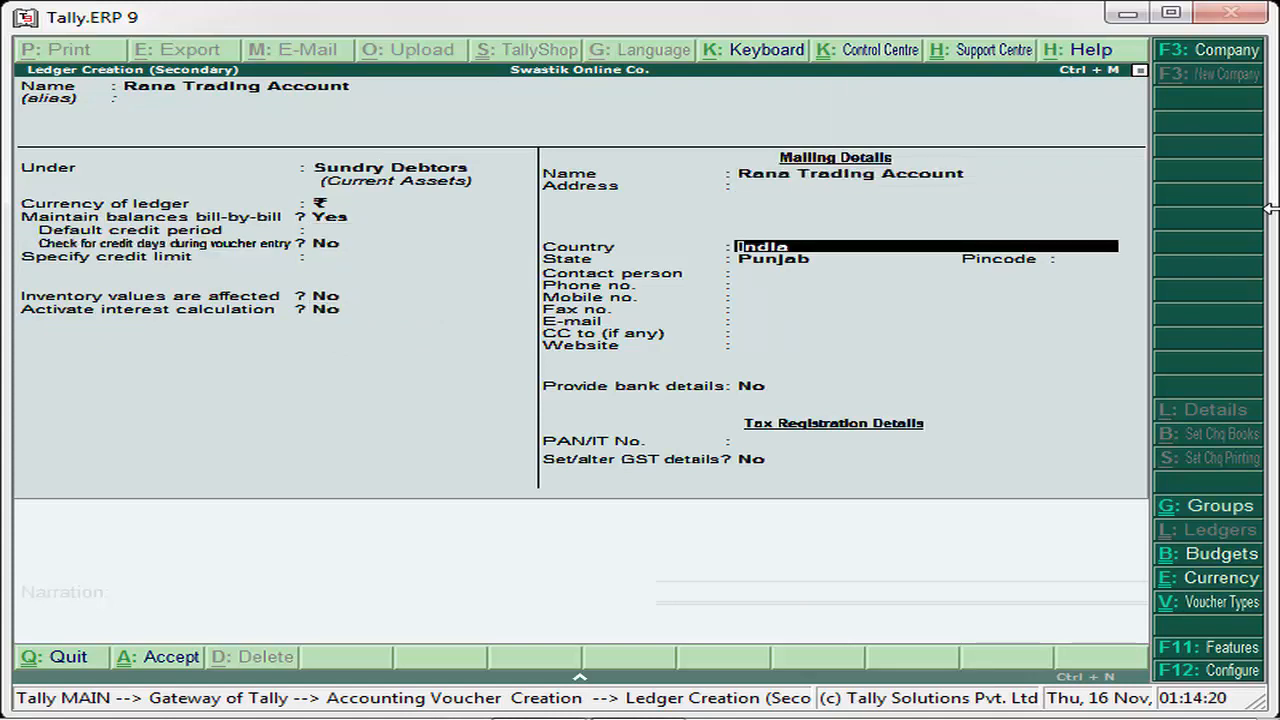
pyautogui.press('Return')
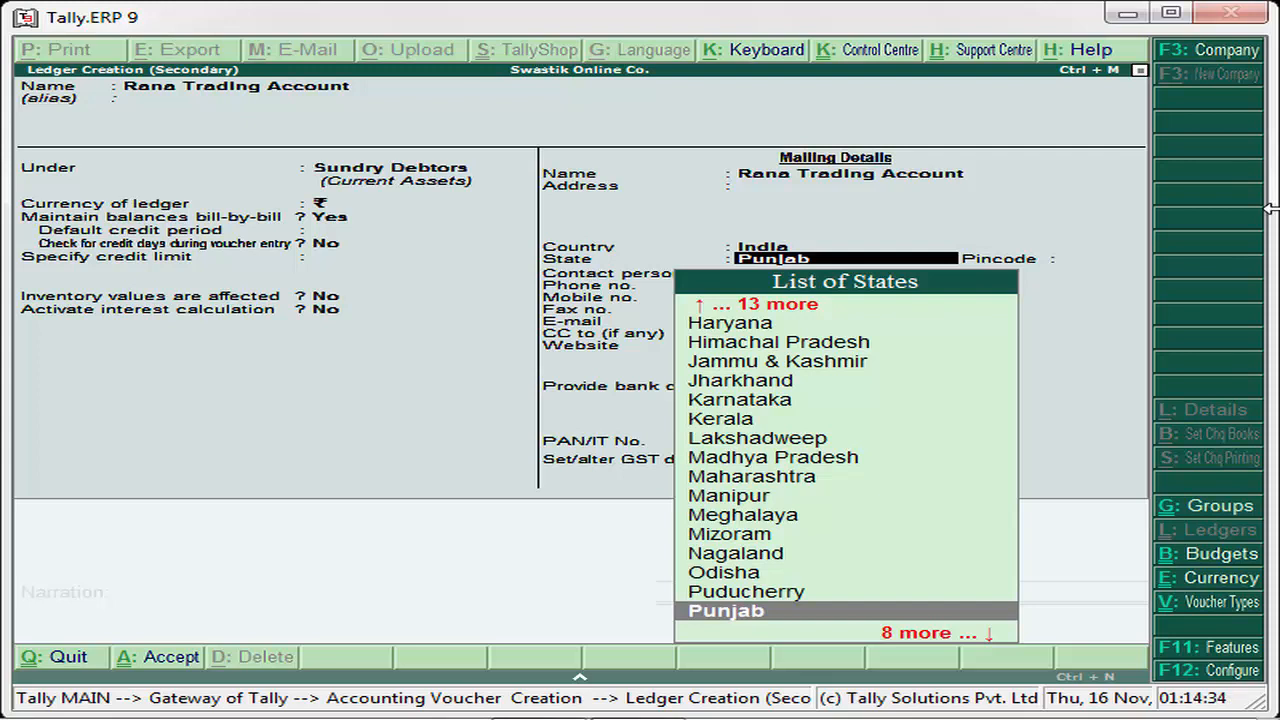
pyautogui.press('Up')
pyautogui.press('Up')
pyautogui.press('Up')
pyautogui.press('Up')
pyautogui.press('Up')
pyautogui.press('Up')
pyautogui.press('Up')
pyautogui.press('Up')
pyautogui.press('Up')
pyautogui.press('Up')
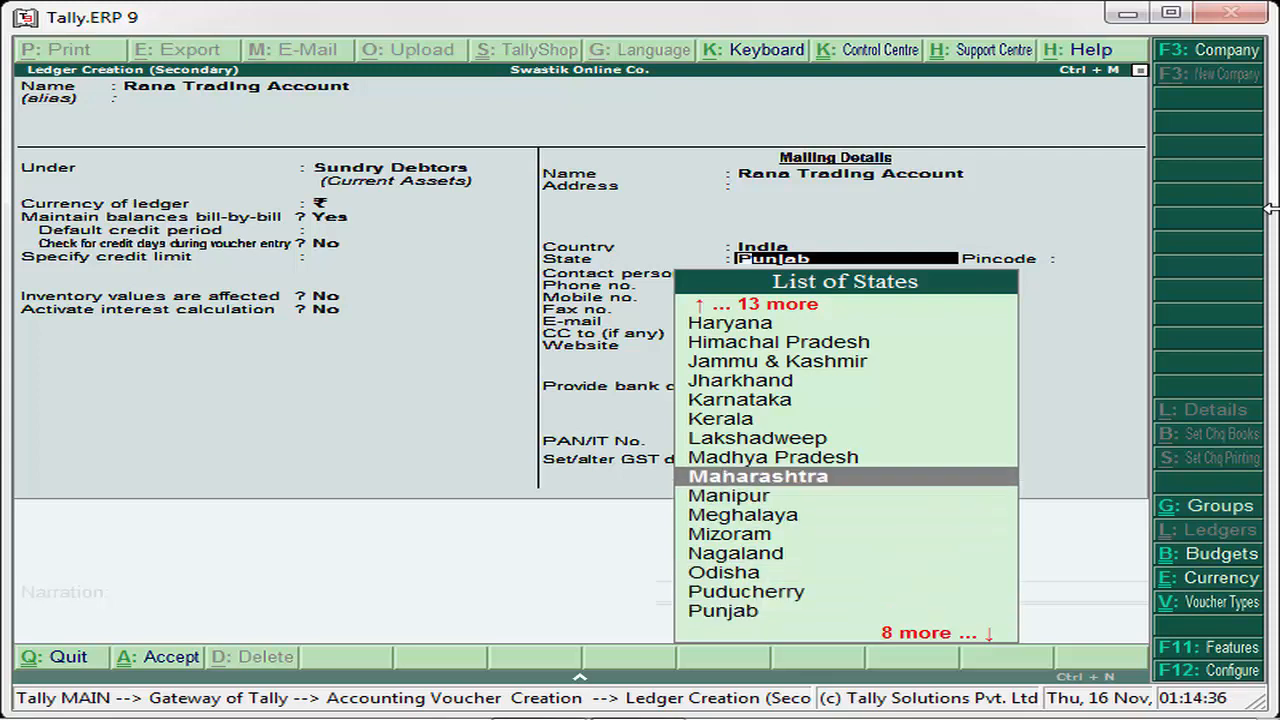
pyautogui.press('Return')
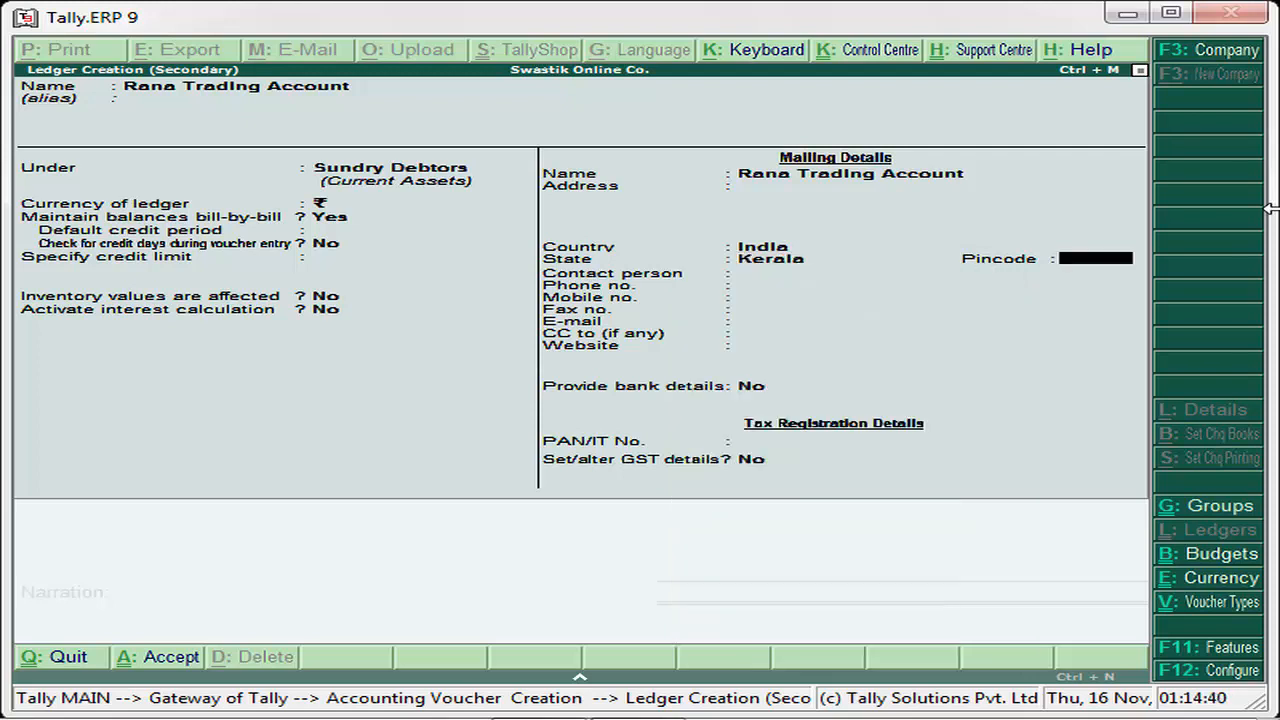
# Leave the party's pincode, contact person, phone, mobile, fax, e-mail, CC and website fields blank
pyautogui.press('Return')
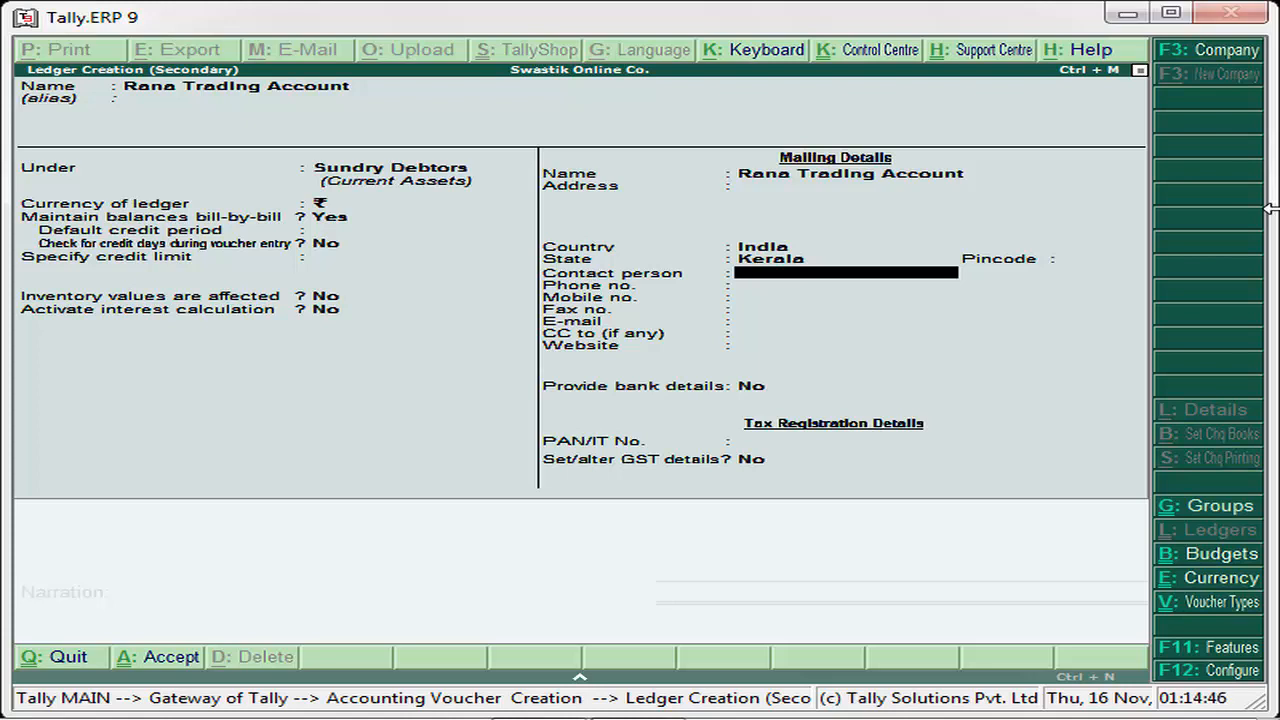
pyautogui.press('Return')
pyautogui.press('Return')
pyautogui.press('Return')
pyautogui.press('Return')
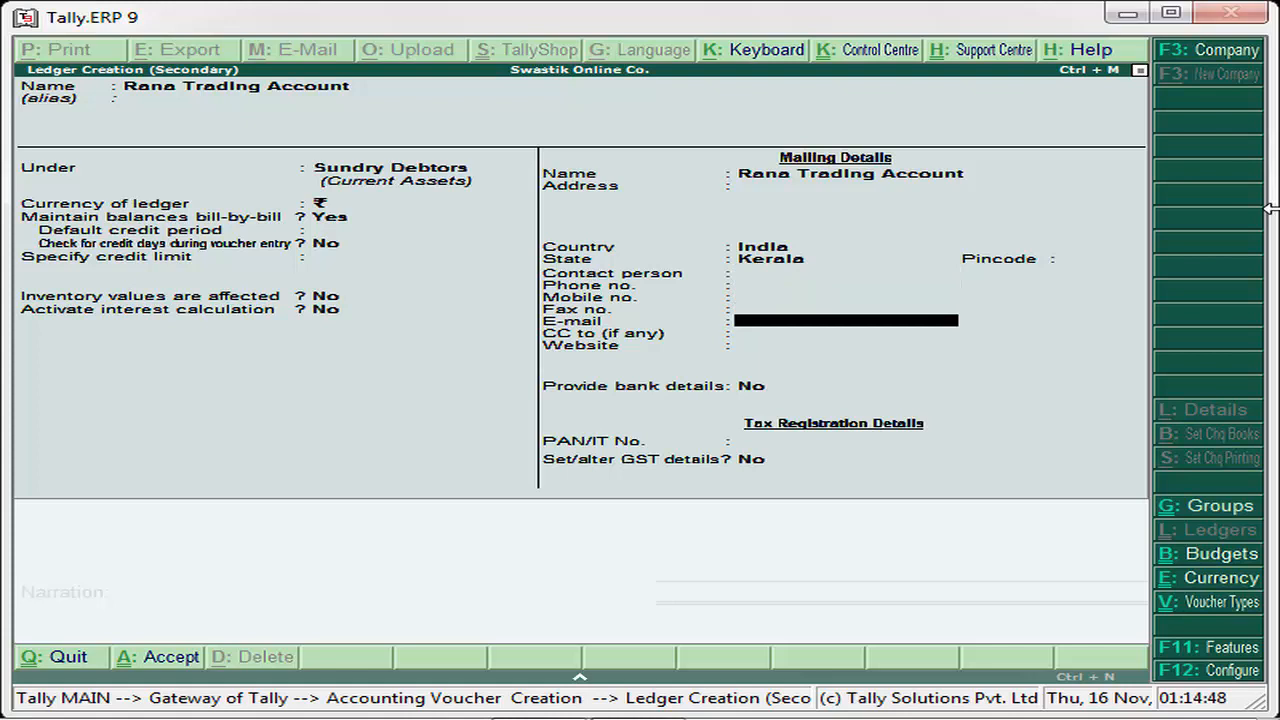
pyautogui.press('Return')
pyautogui.press('Return')
pyautogui.press('Return')
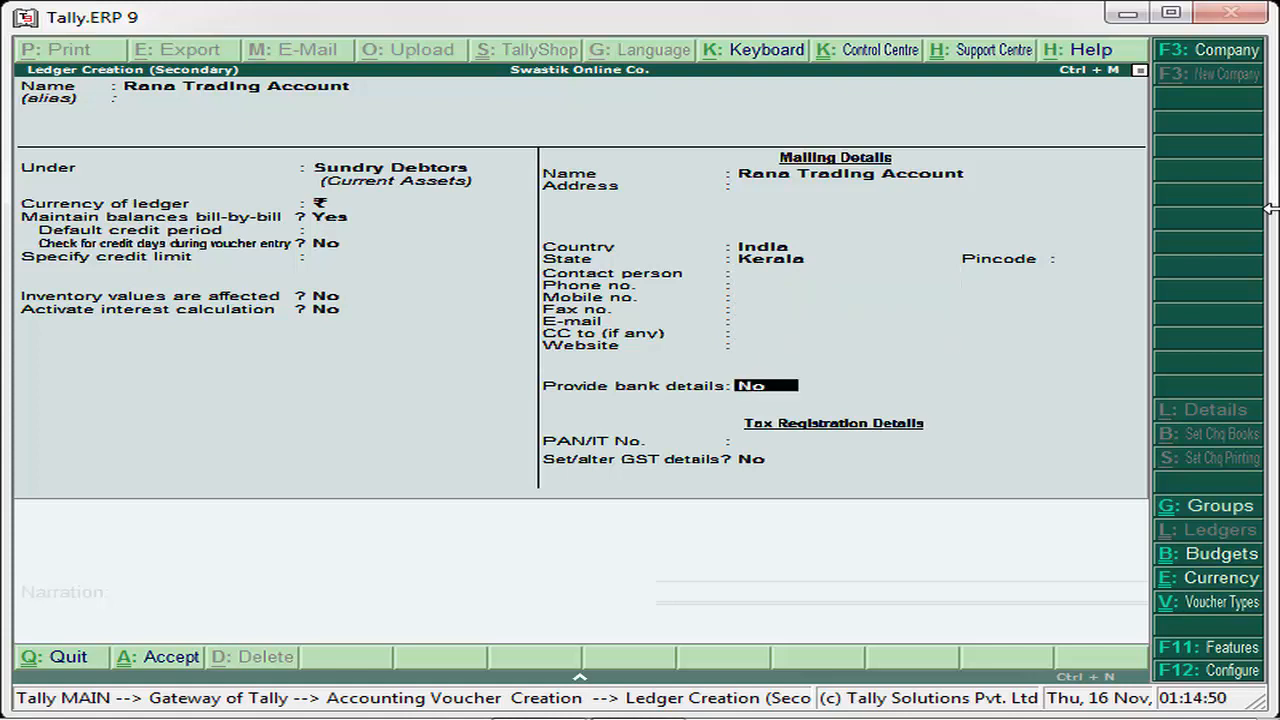
# Provide no bank details or PAN for the party, set its GST registration type to Unregistered, and save the ledger
pyautogui.press('Return')
pyautogui.press('Return')
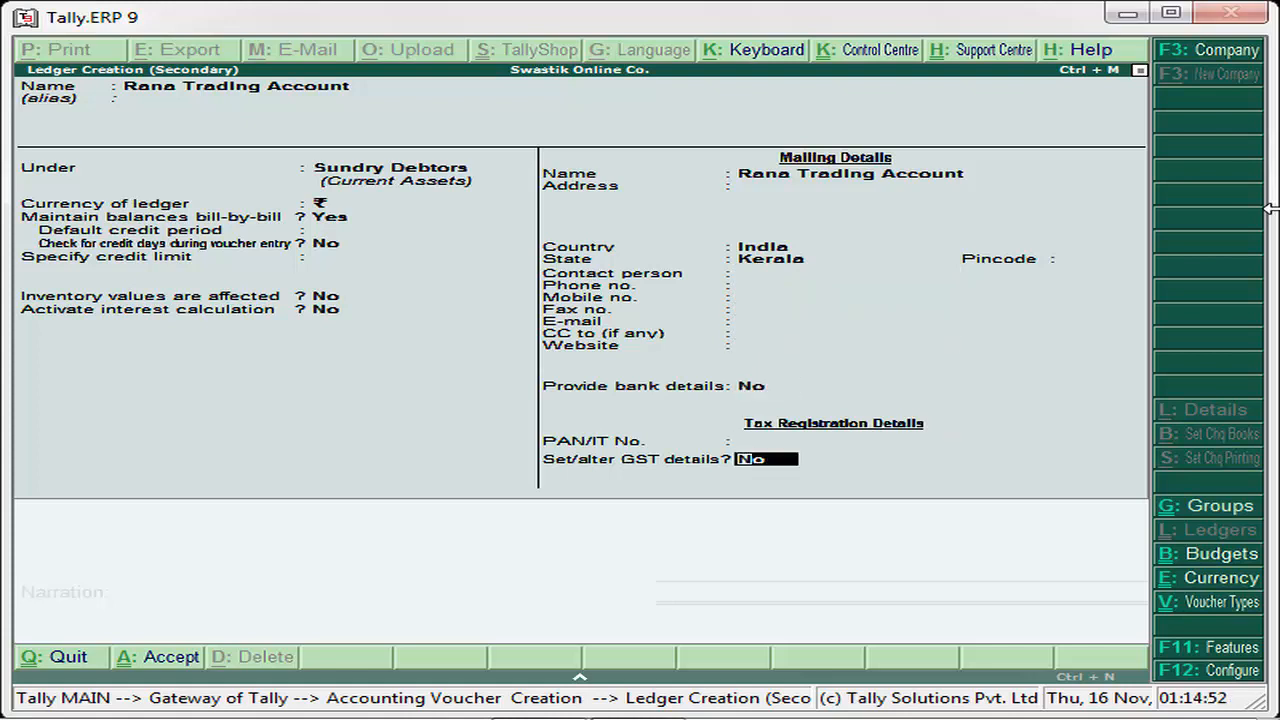
pyautogui.write('y')
pyautogui.press('Return')
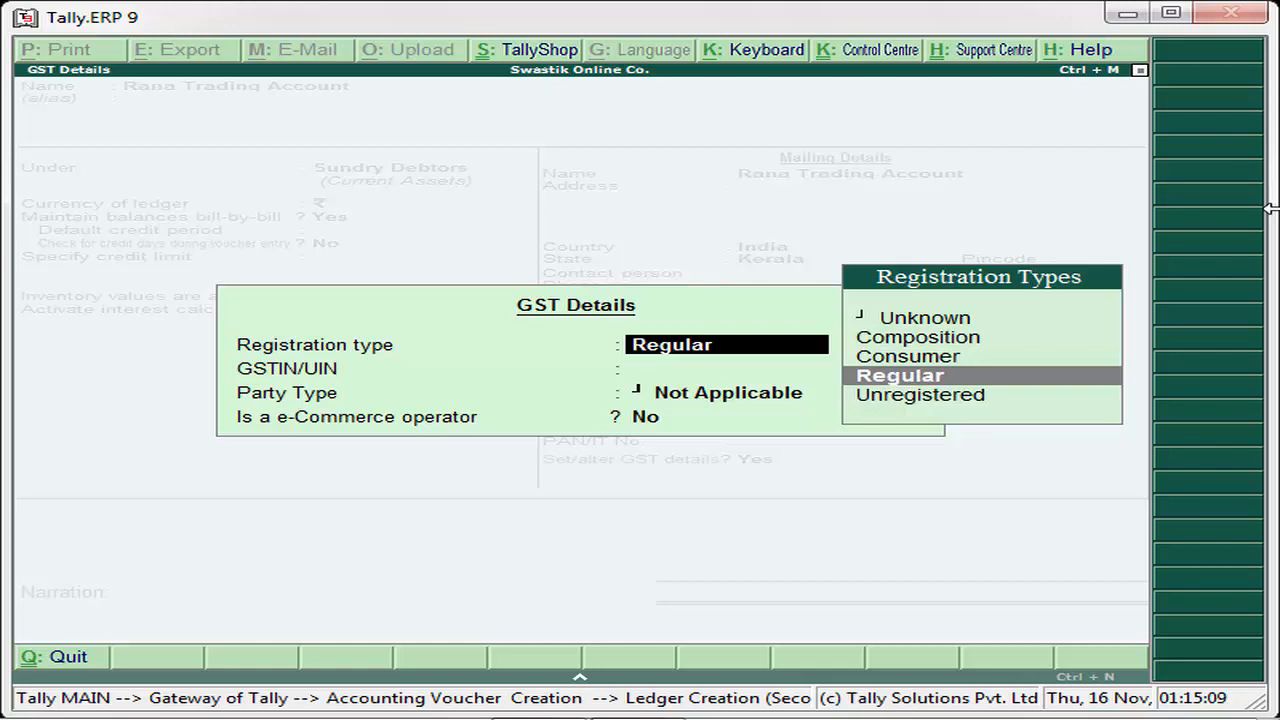
pyautogui.press('Down')
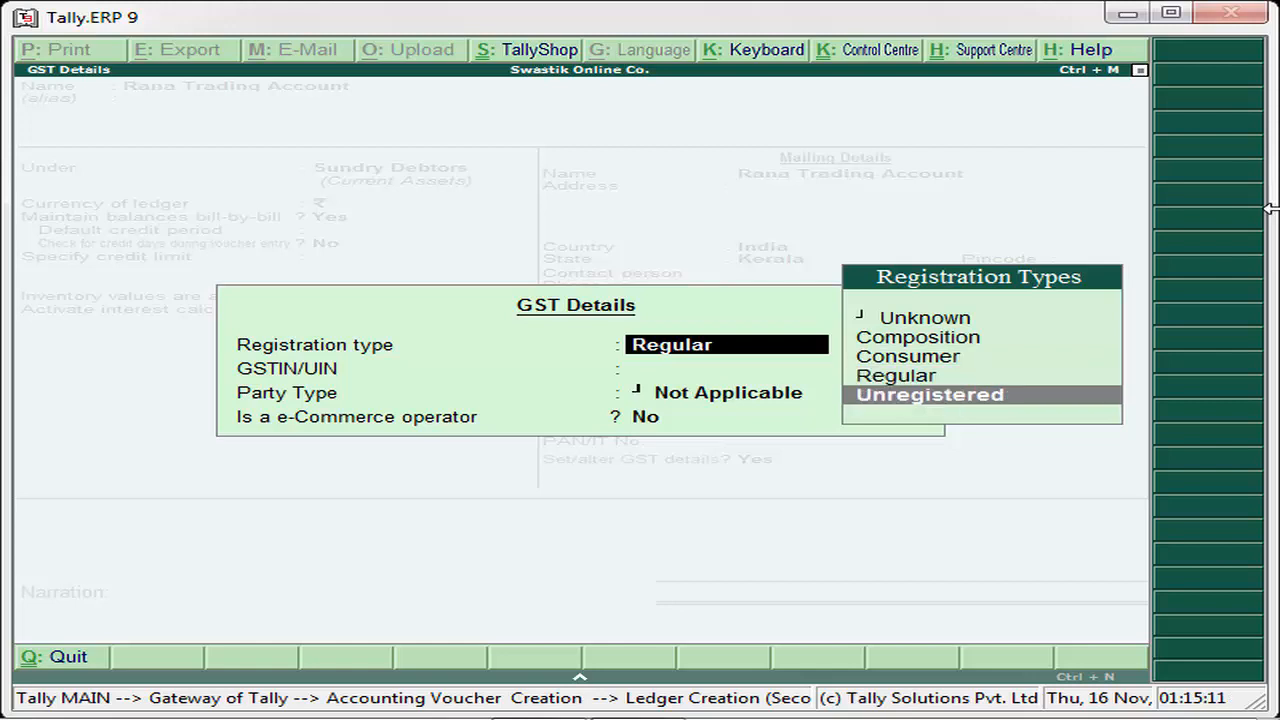
pyautogui.hotkey('ctrl', 'a')
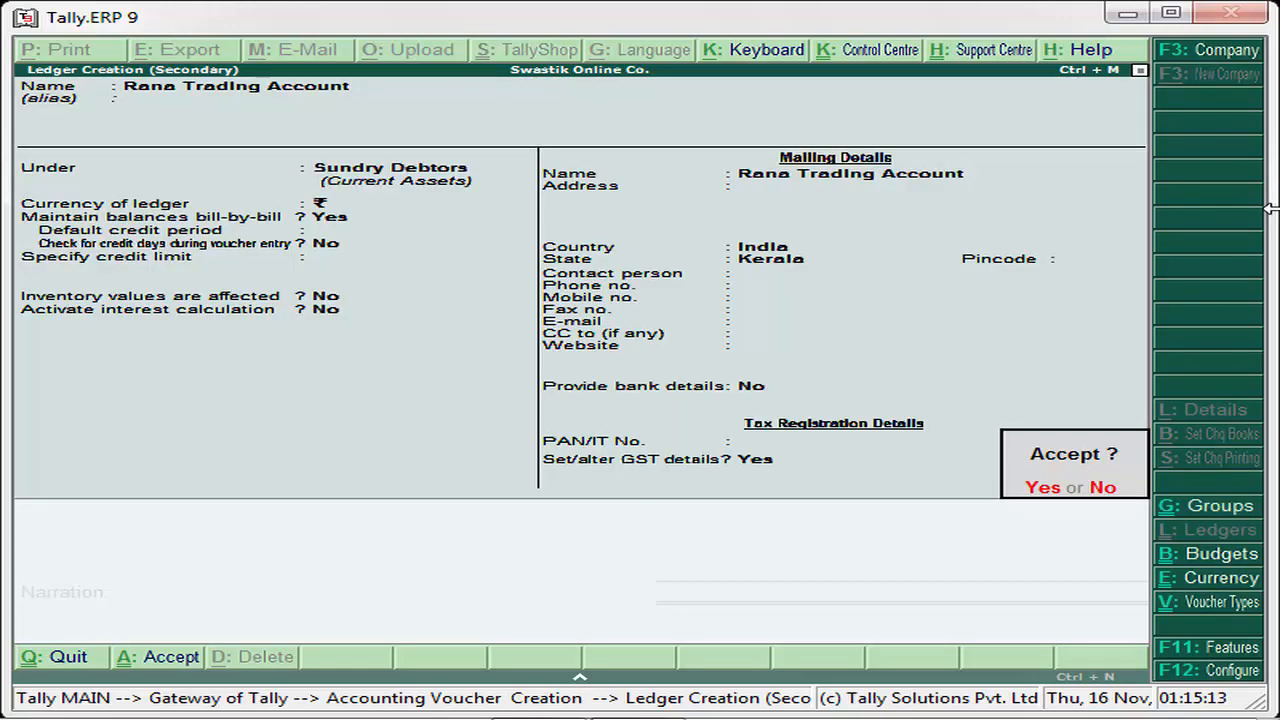
pyautogui.press('Return')
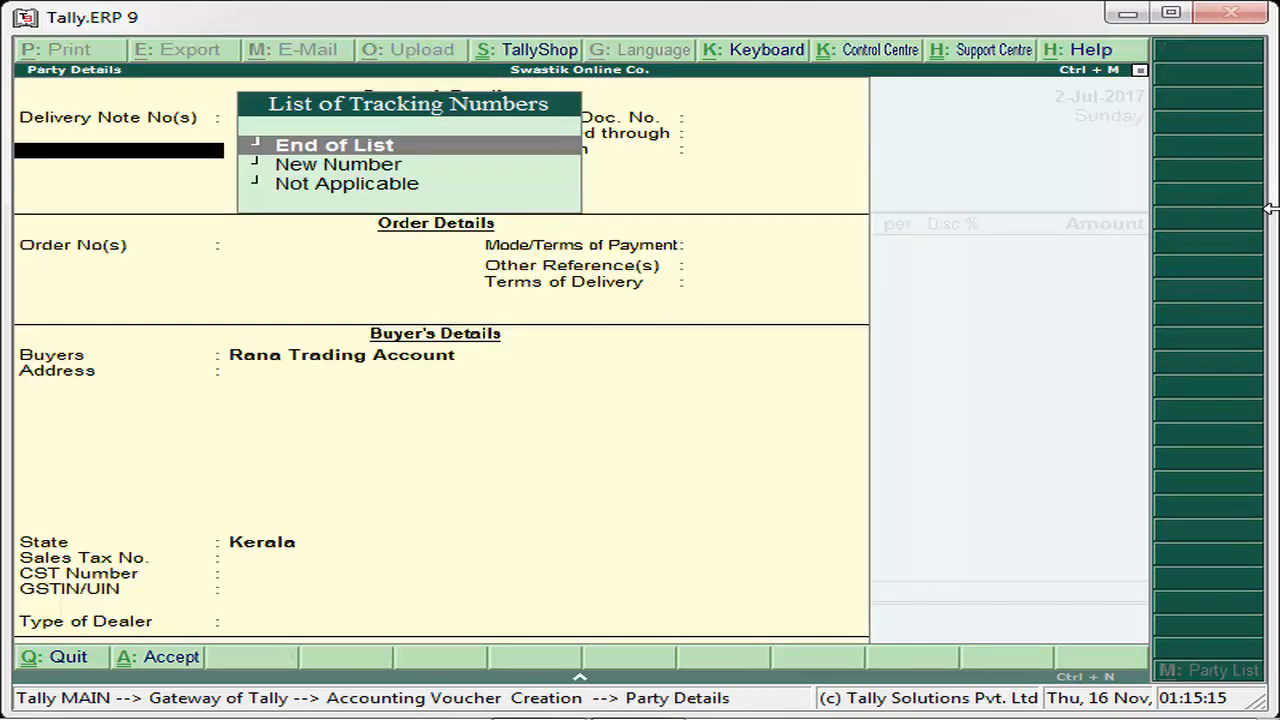
# Close the delivery note and order lists with End of List, leaving the other despatch and order details blank
pyautogui.press('Return')
pyautogui.press('Return')
pyautogui.press('Return')
pyautogui.press('Return')
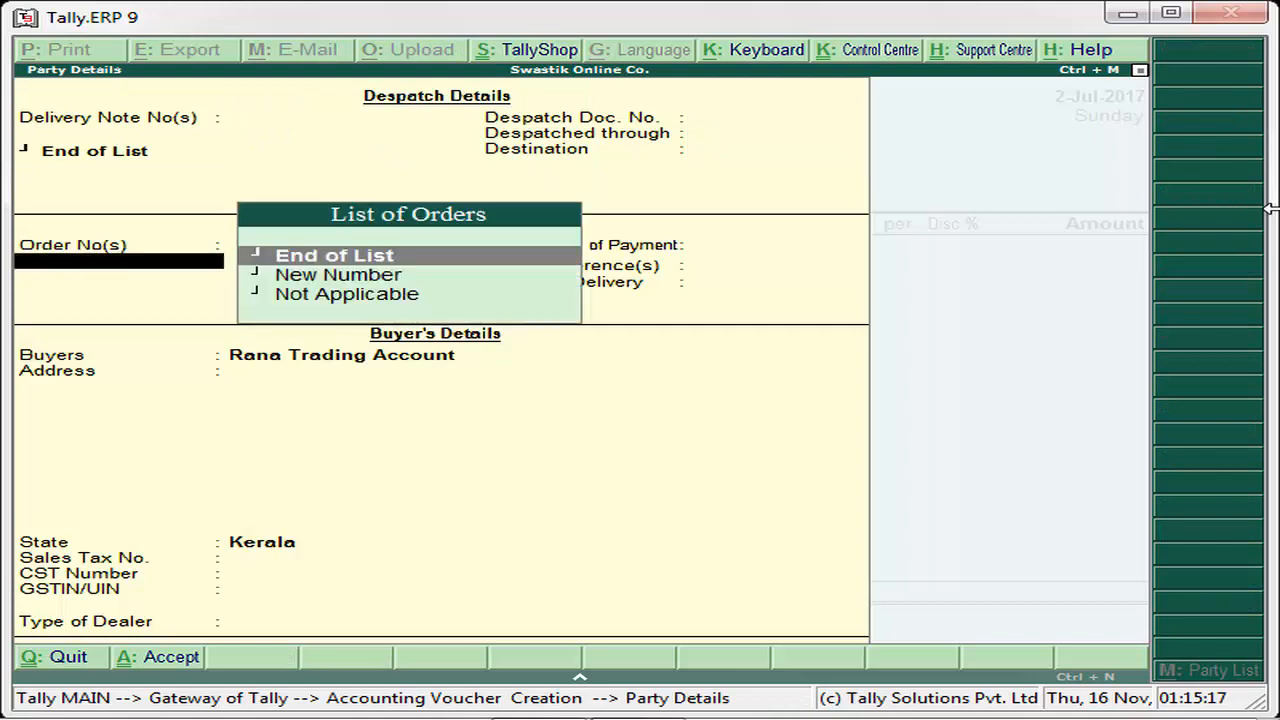
pyautogui.press('Return')
pyautogui.press('Return')
pyautogui.press('Return')
pyautogui.press('Return')
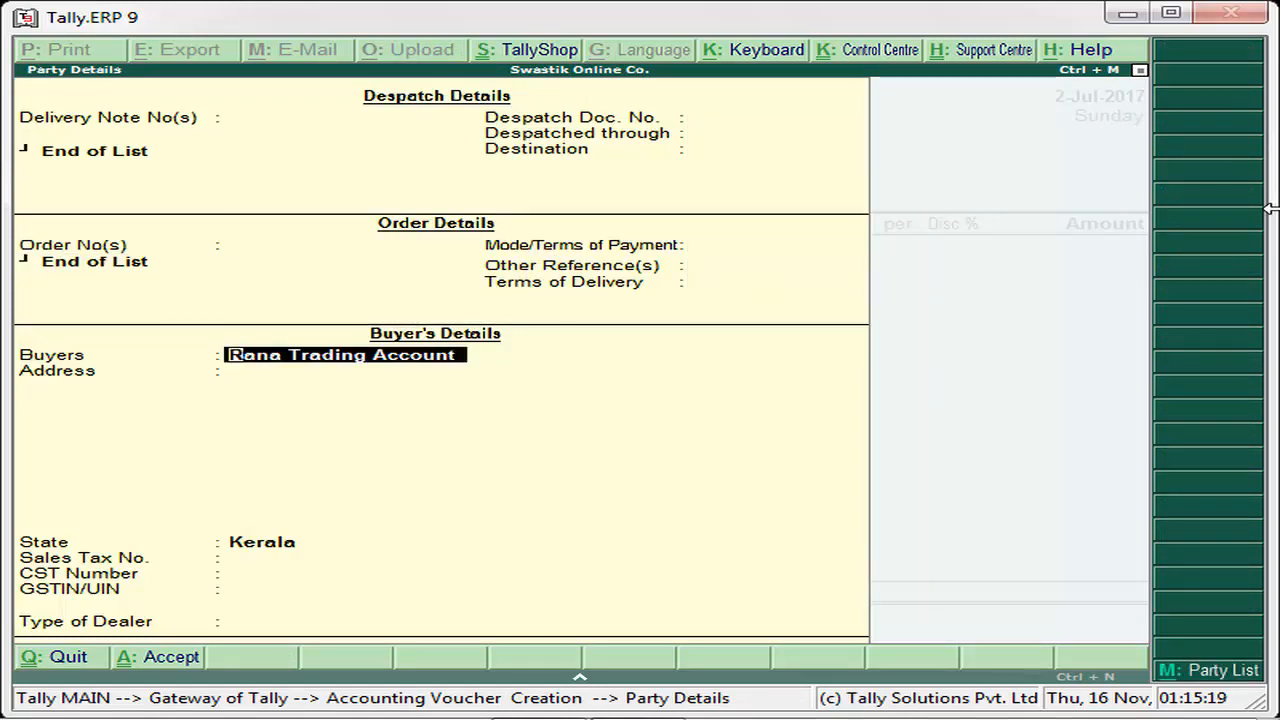
# Keep the buyer's name and Kerala state, leave the address and tax numbers blank, and set the dealer type to Unregistered
pyautogui.press('Return')
pyautogui.press('Return')
pyautogui.press('Return')
pyautogui.press('Return')
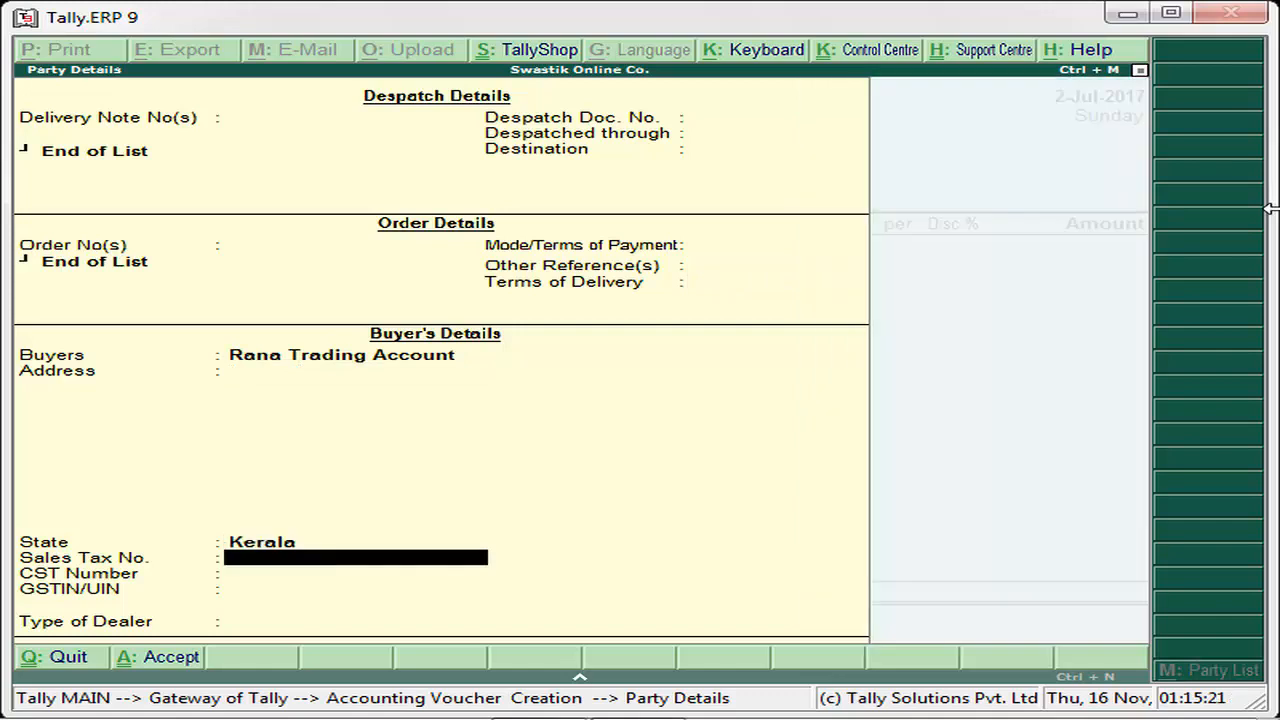
pyautogui.press('Return')
pyautogui.press('Return')
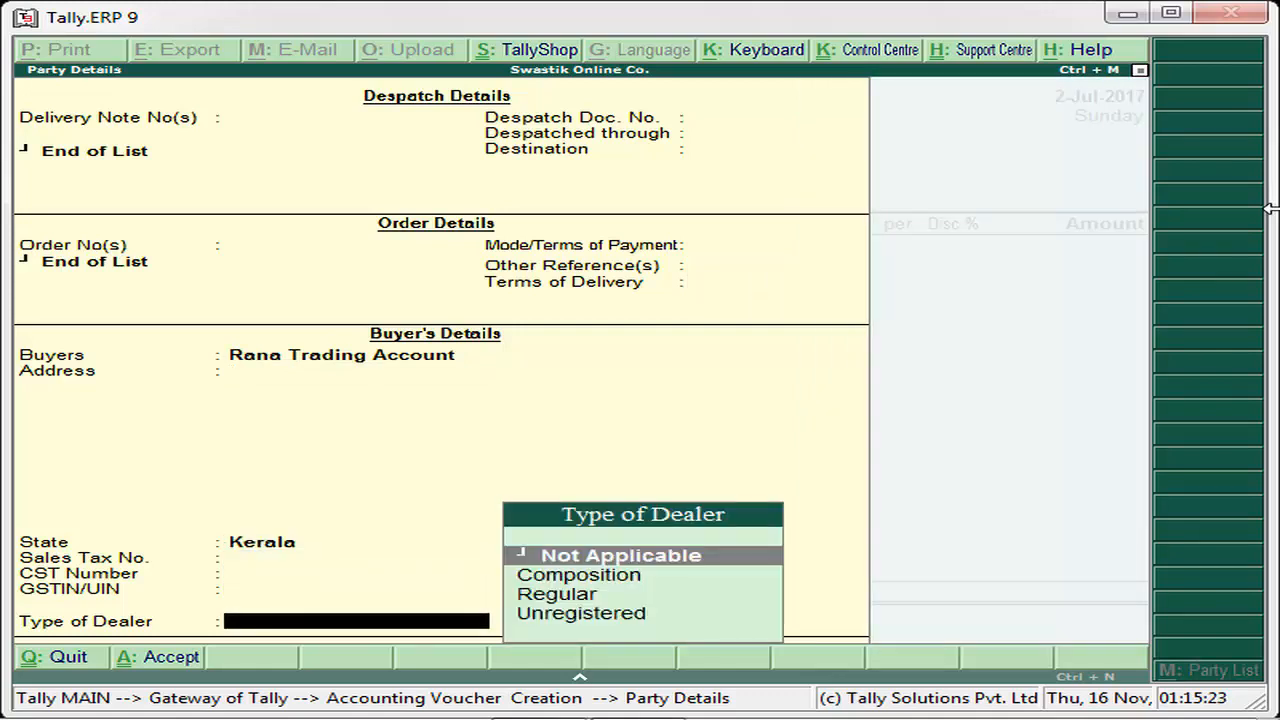
pyautogui.press('Down')
pyautogui.press('Down')
pyautogui.press('Down')
pyautogui.press('Return')
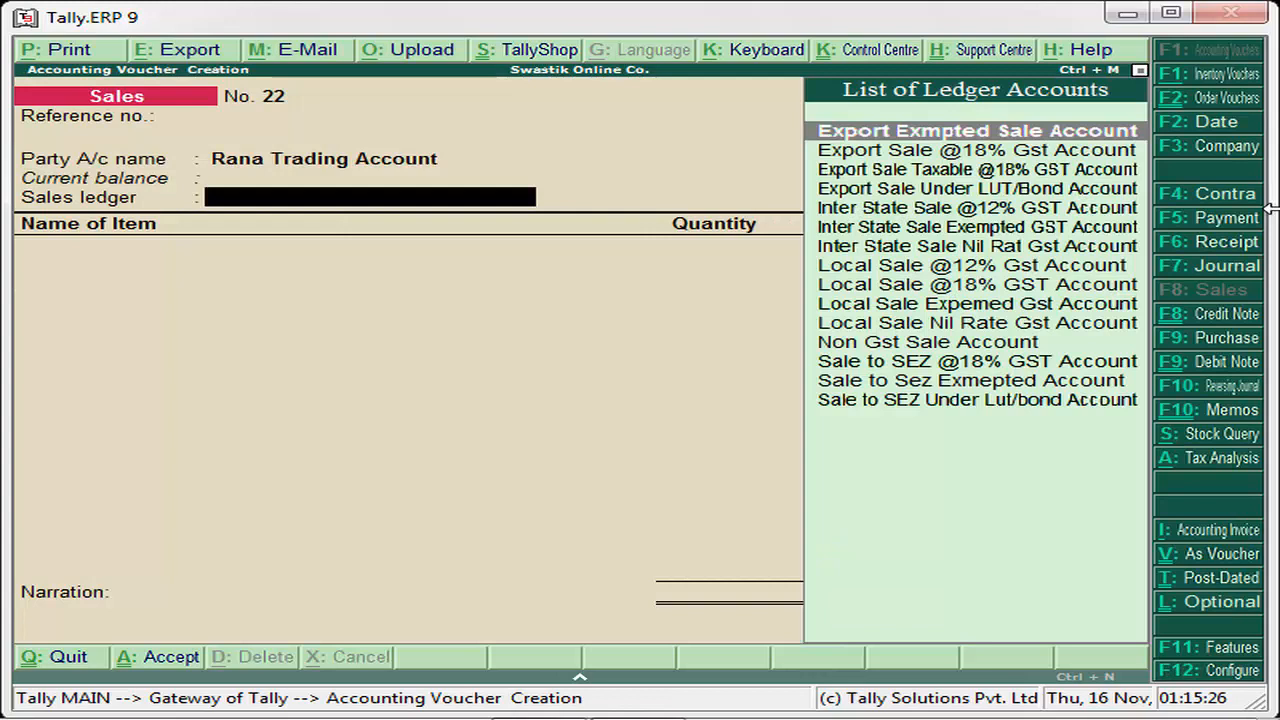
# Choose Sale to SEZ Under Lut/bond Account as the voucher's sales ledger
pyautogui.press('Down')
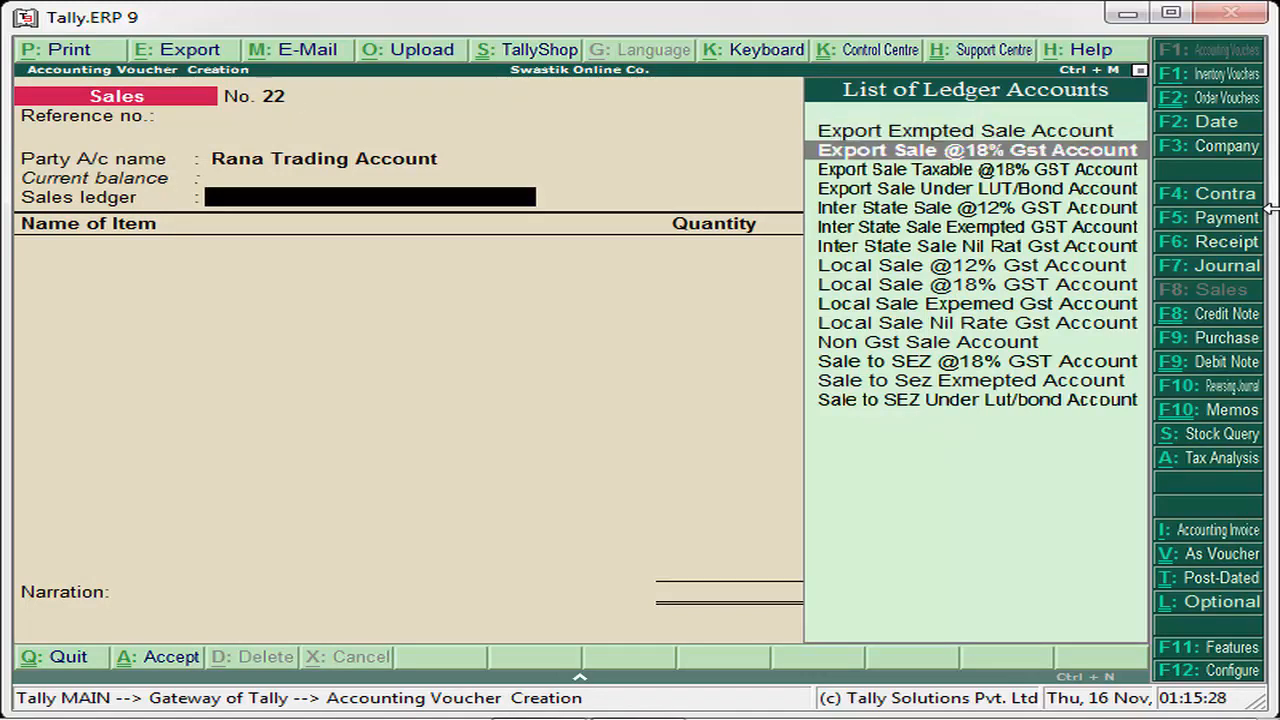
pyautogui.press('Down')
pyautogui.press('Down')
pyautogui.press('Down')
pyautogui.press('Down')
pyautogui.press('Down')
pyautogui.press('Down')
pyautogui.press('Down')
pyautogui.press('Down')
pyautogui.press('Down')
pyautogui.press('Down')
pyautogui.press('Down')
pyautogui.press('Down')
pyautogui.press('Down')
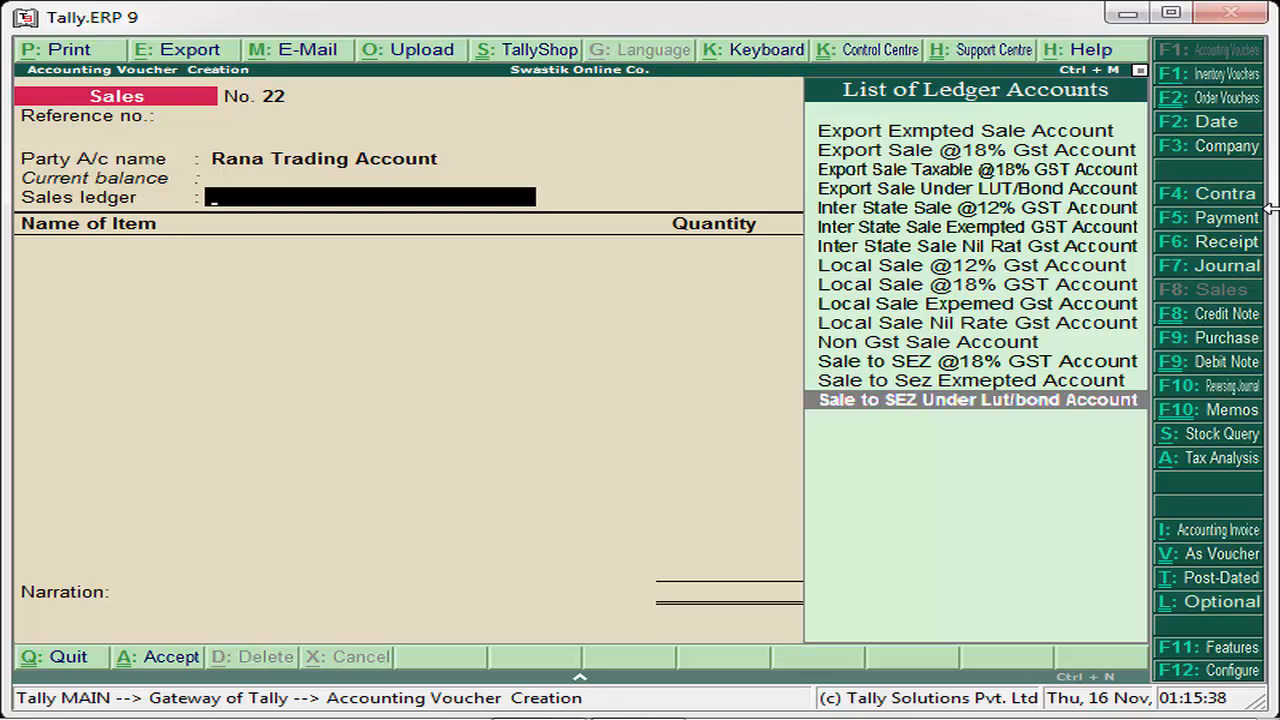
pyautogui.press('Return')
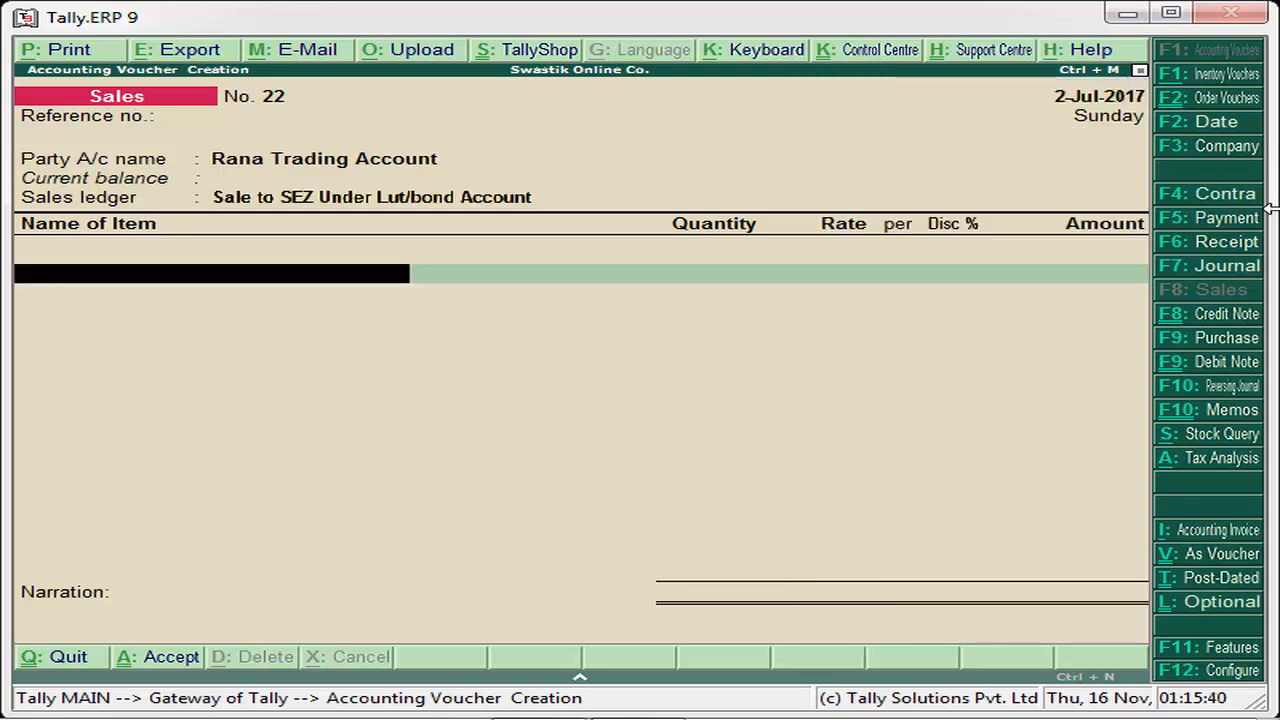
# Choose HP Computer as the voucher's stock item
pyautogui.write('S')
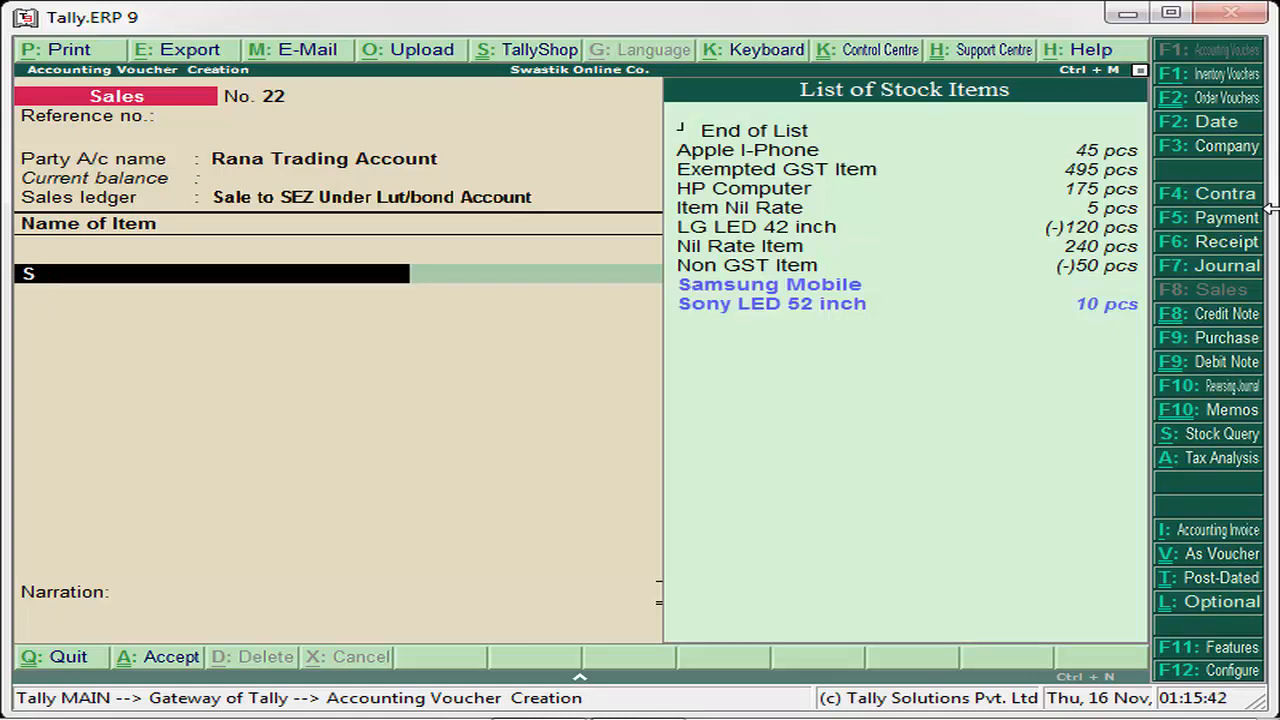
pyautogui.press('BackSpace')
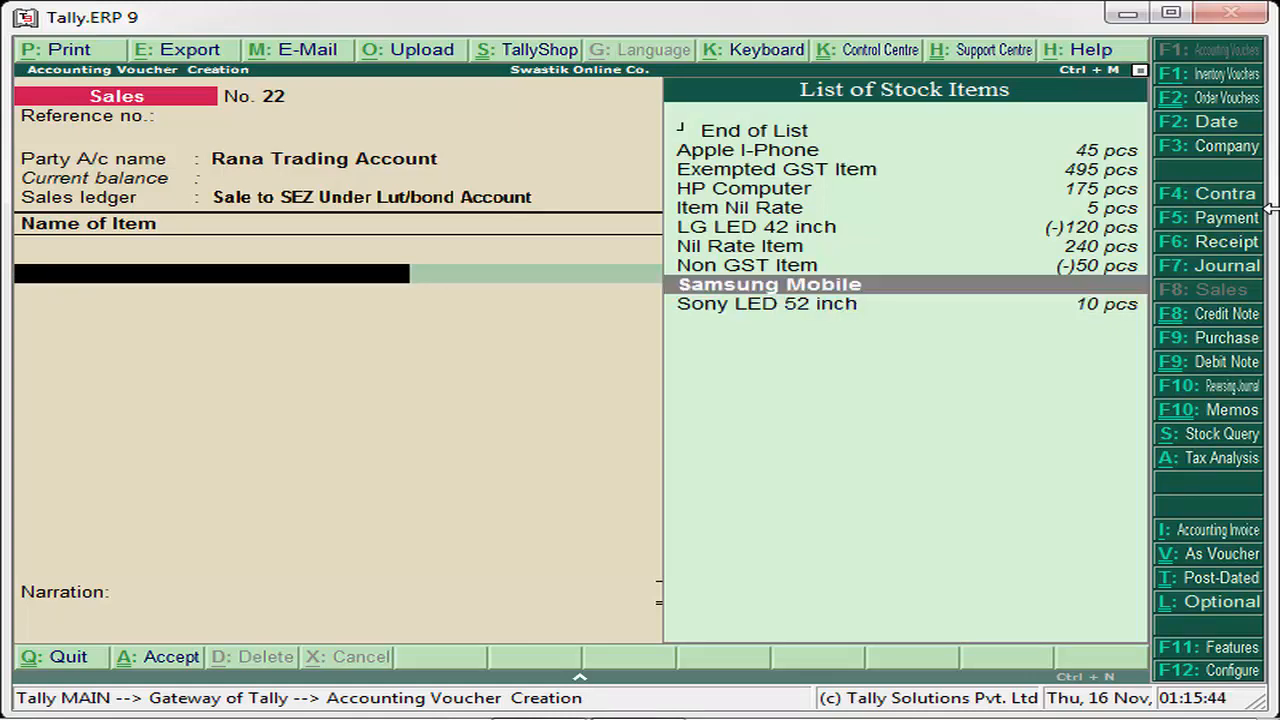
pyautogui.press('Up')
pyautogui.press('Up')
pyautogui.press('Up')
pyautogui.press('Up')
pyautogui.press('Up')
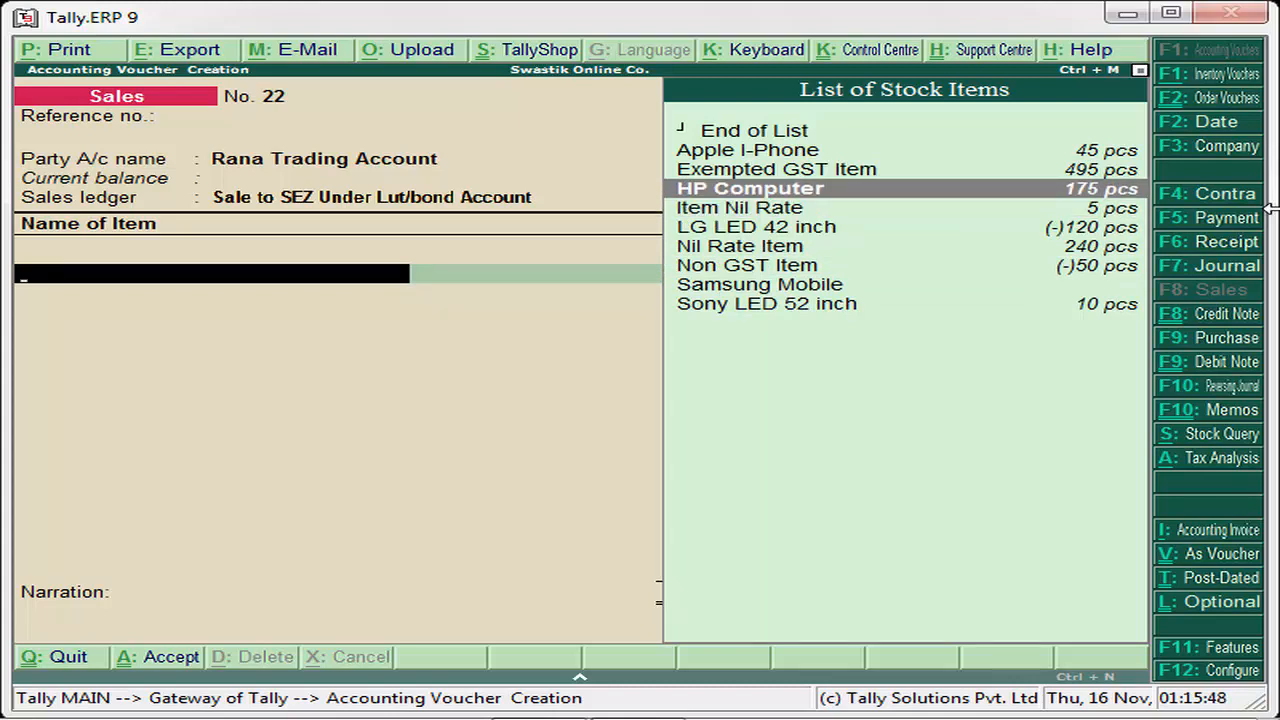
pyautogui.press('Return')
# Set the HP Computer allocation's tracking and order numbers to Not Applicable and its location to Main Location
pyautogui.press('Down')
pyautogui.press('Return')
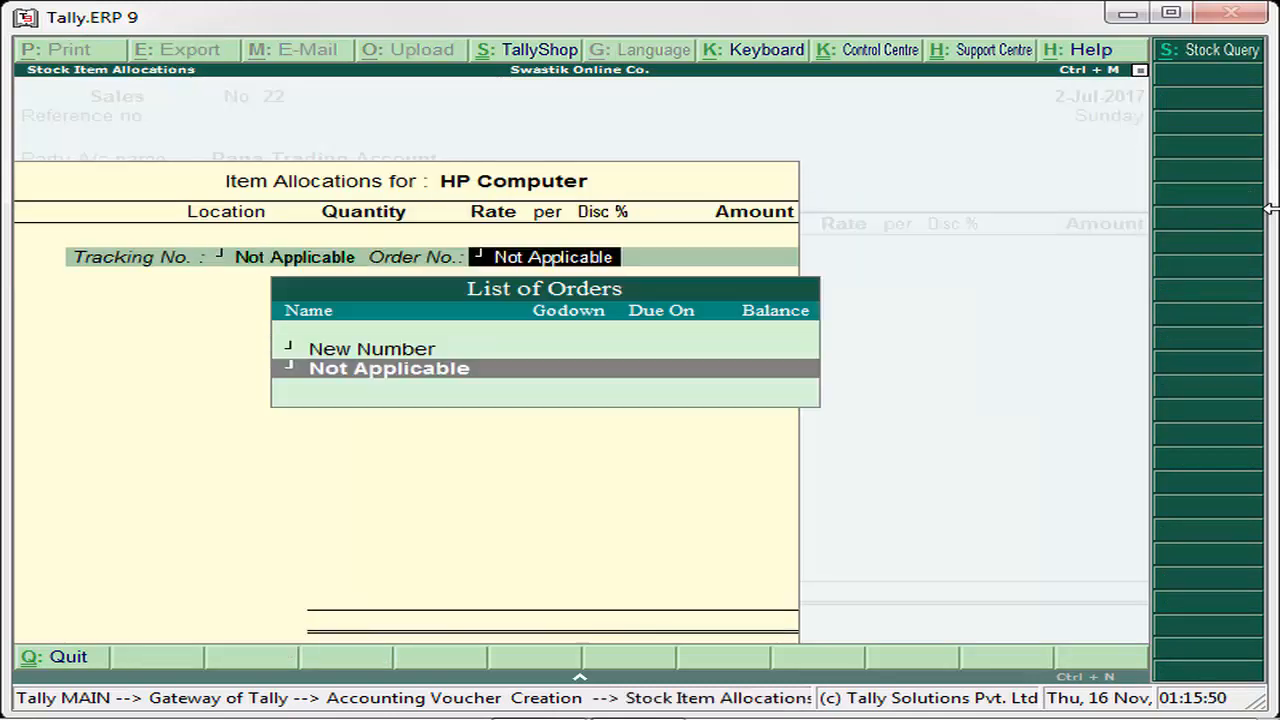
pyautogui.press('Return')
pyautogui.write('S')
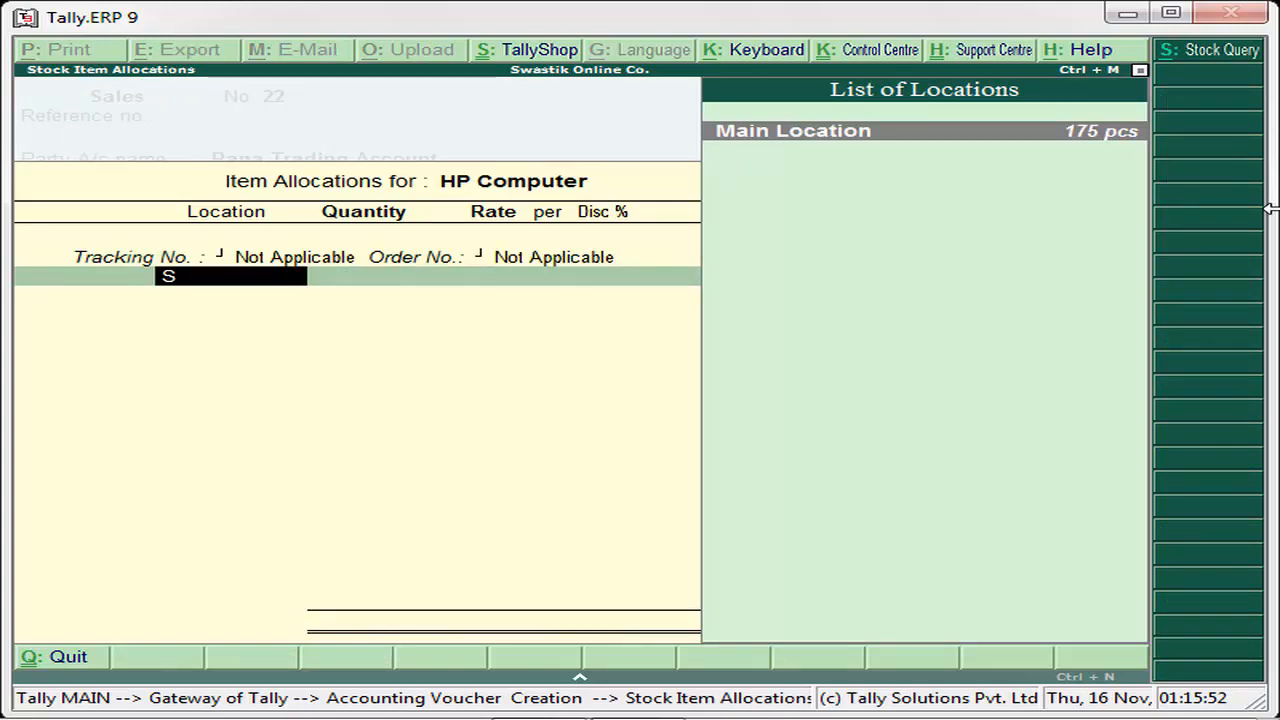
pyautogui.press('Return')
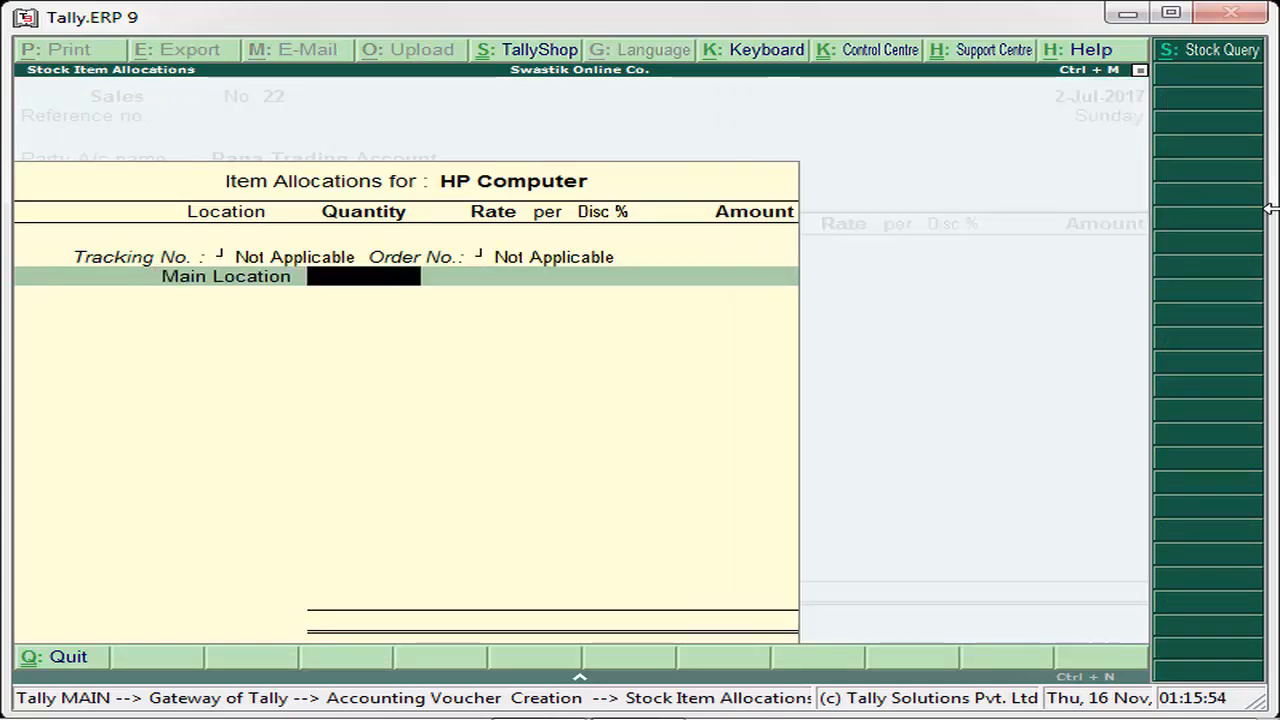
# Allocate 25 pcs of HP Computer, keeping the rate of 18,000.00 per piece, and finish the item allocation
pyautogui.write('25')
pyautogui.press('Return')
pyautogui.press('Return')
pyautogui.press('Return')
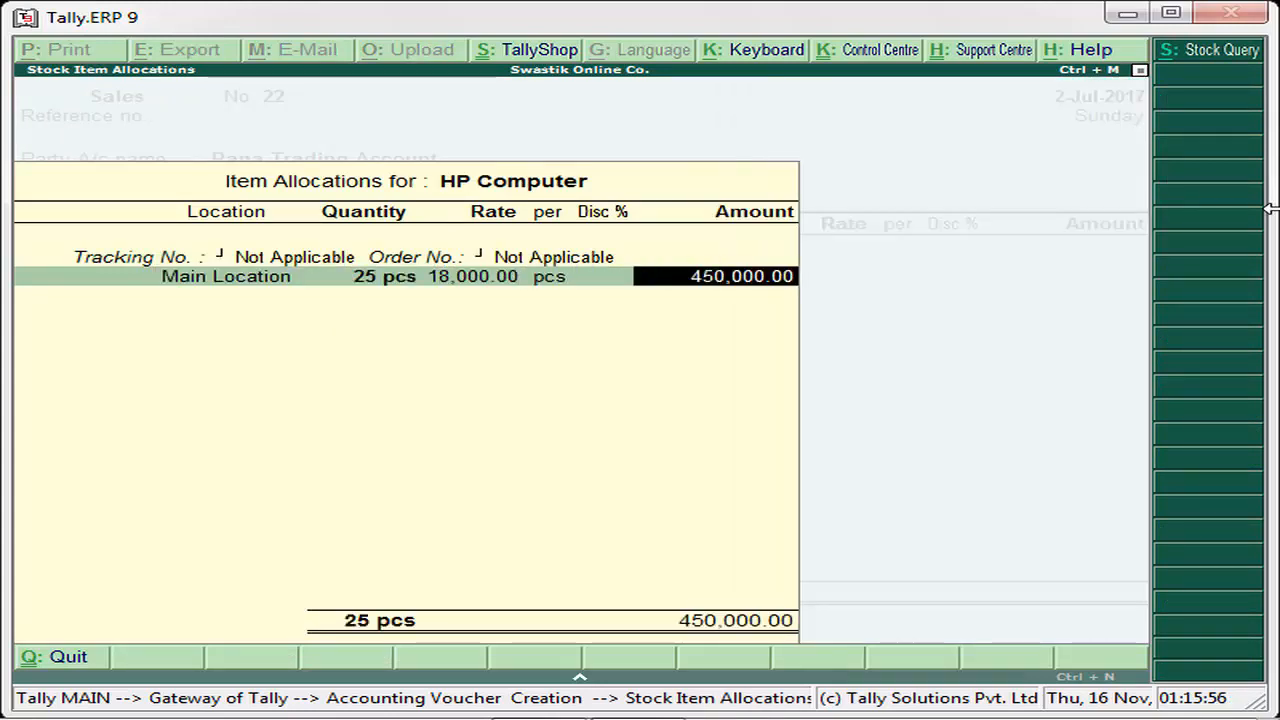
pyautogui.press('Return')
pyautogui.press('Return')
pyautogui.press('Return')
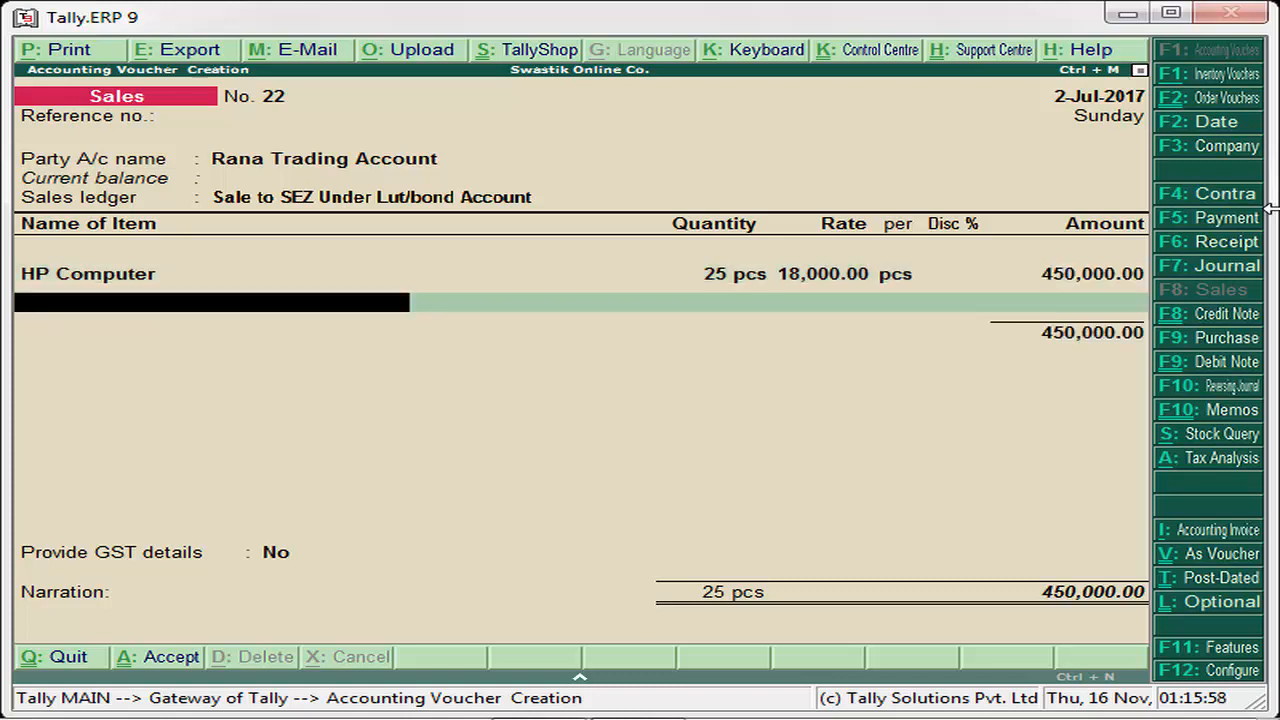
# End the item list and provide the GST details with shipping bill number 564645 dated 1-jul
pyautogui.press('Return')
pyautogui.press('Return')
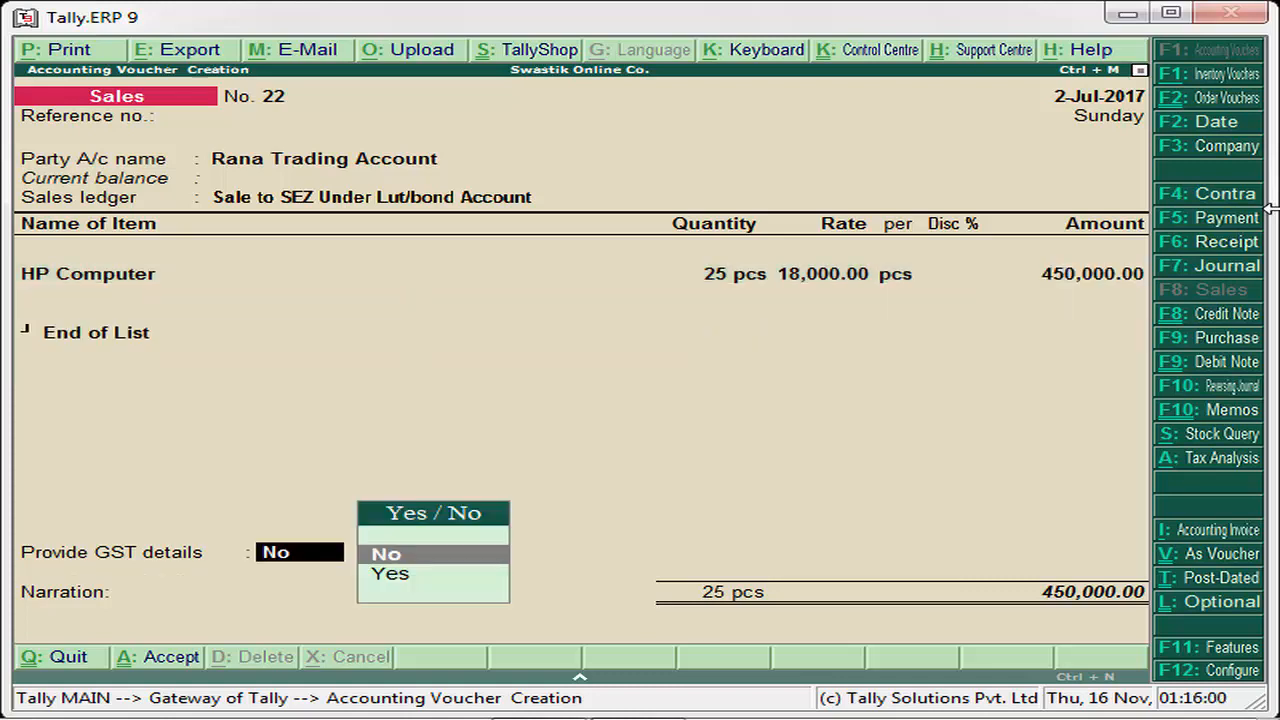
pyautogui.press('Down')
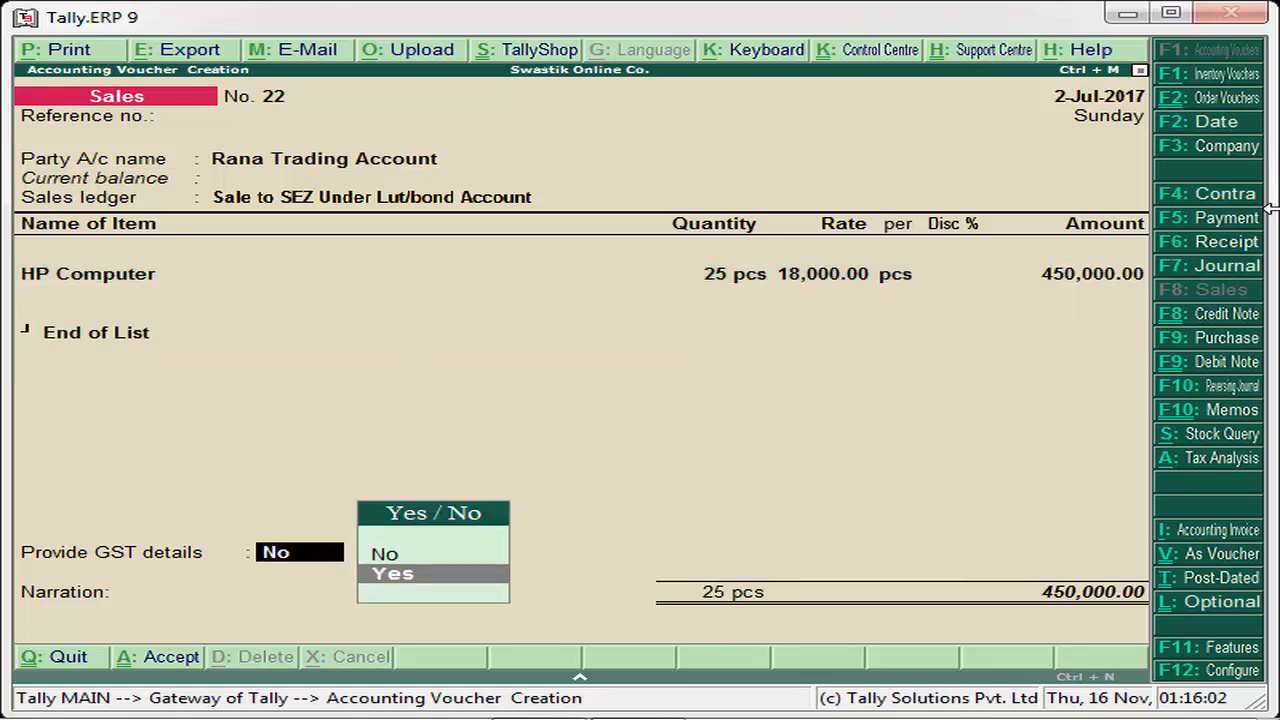
pyautogui.press('Return')
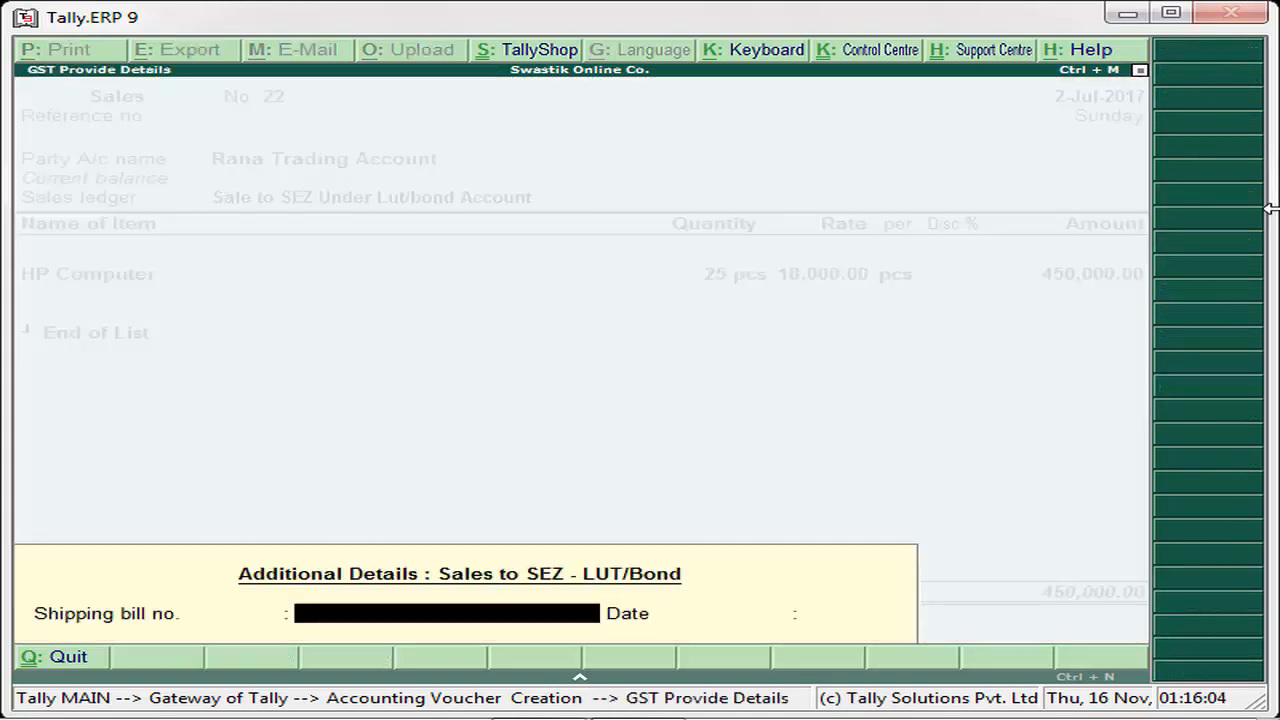
pyautogui.write('564645')
pyautogui.press('Return')
pyautogui.write('1-')
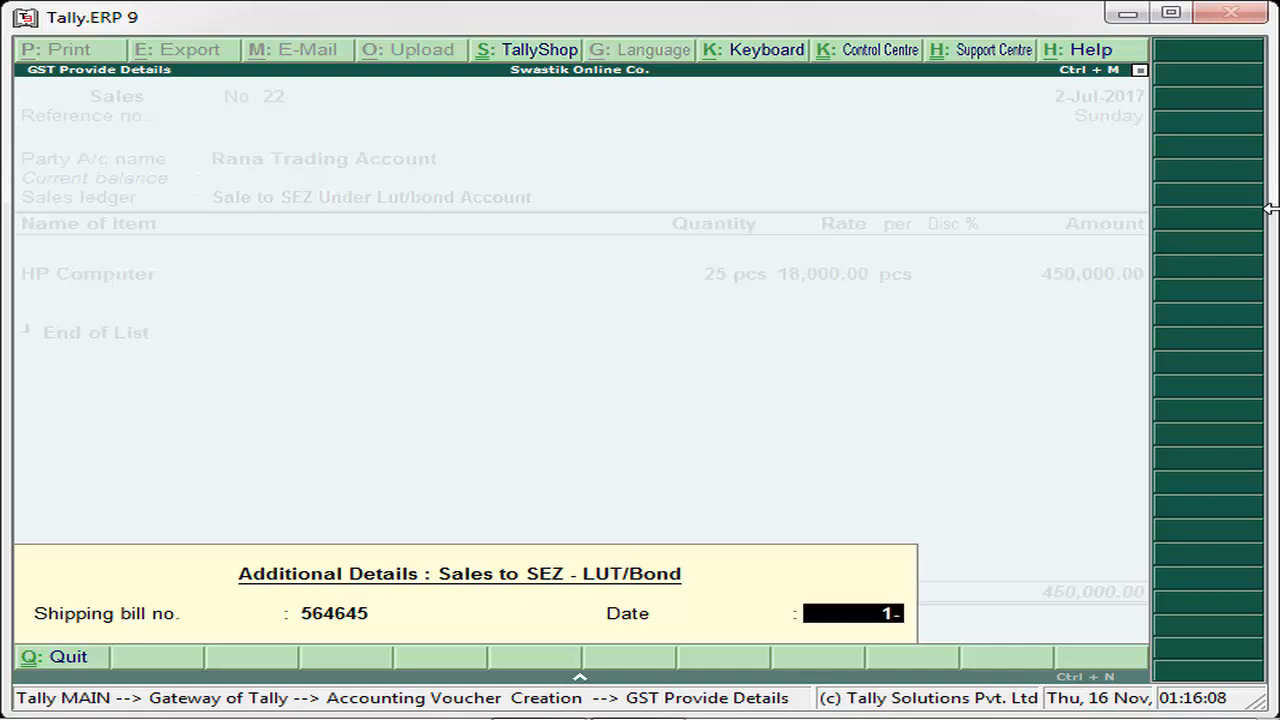
pyautogui.write('jul')
pyautogui.press('Return')
pyautogui.press('Return')
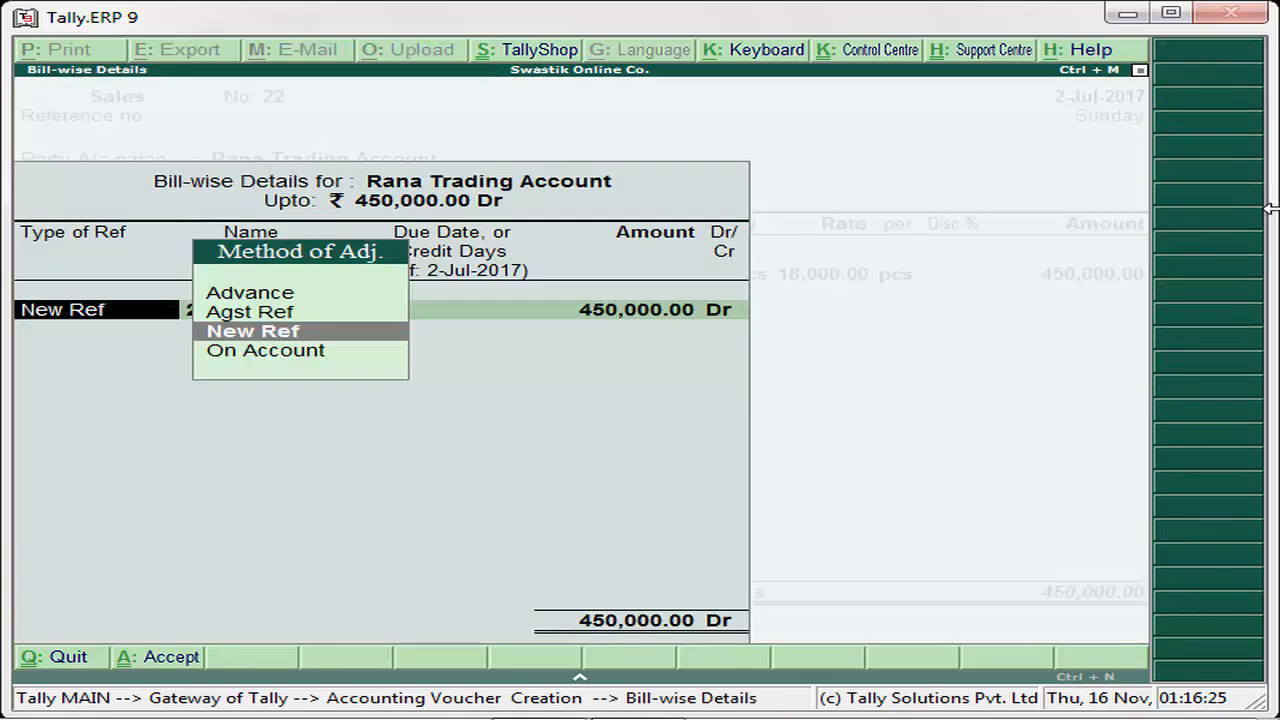
# Record the full bill amount as a New Ref, leave the narration blank, and save the sales voucher
pyautogui.press('Return')
pyautogui.press('Return')
pyautogui.press('Return')
pyautogui.press('Return')
pyautogui.press('Return')
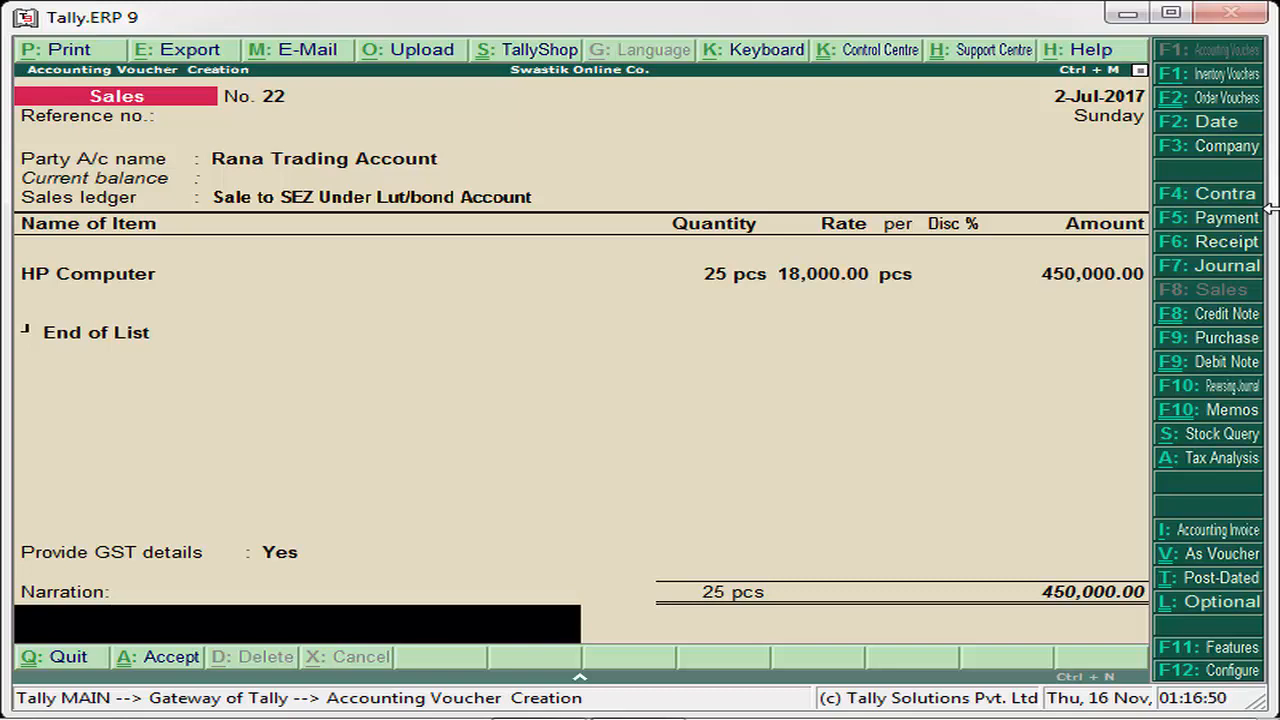
pyautogui.press('Return')
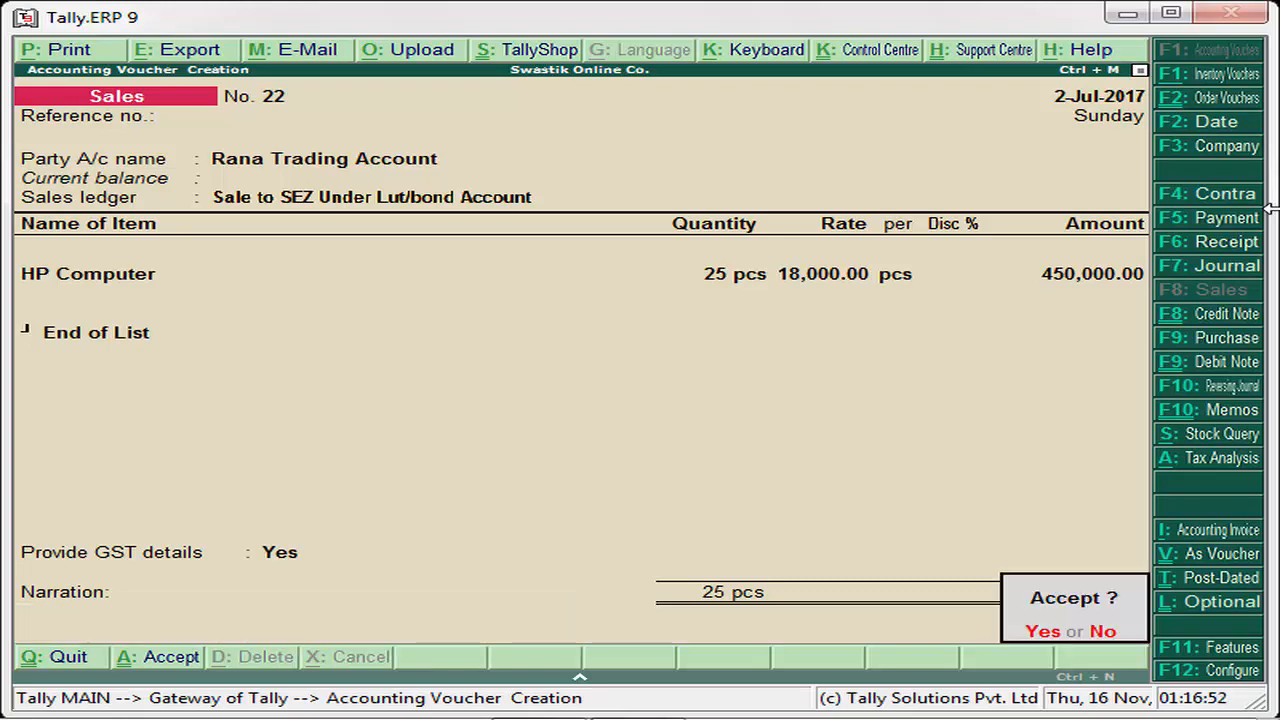
pyautogui.press('Return')
# Leave the new sales voucher's reference number blank and choose Rana Trading Account as its party
pyautogui.press('Return')
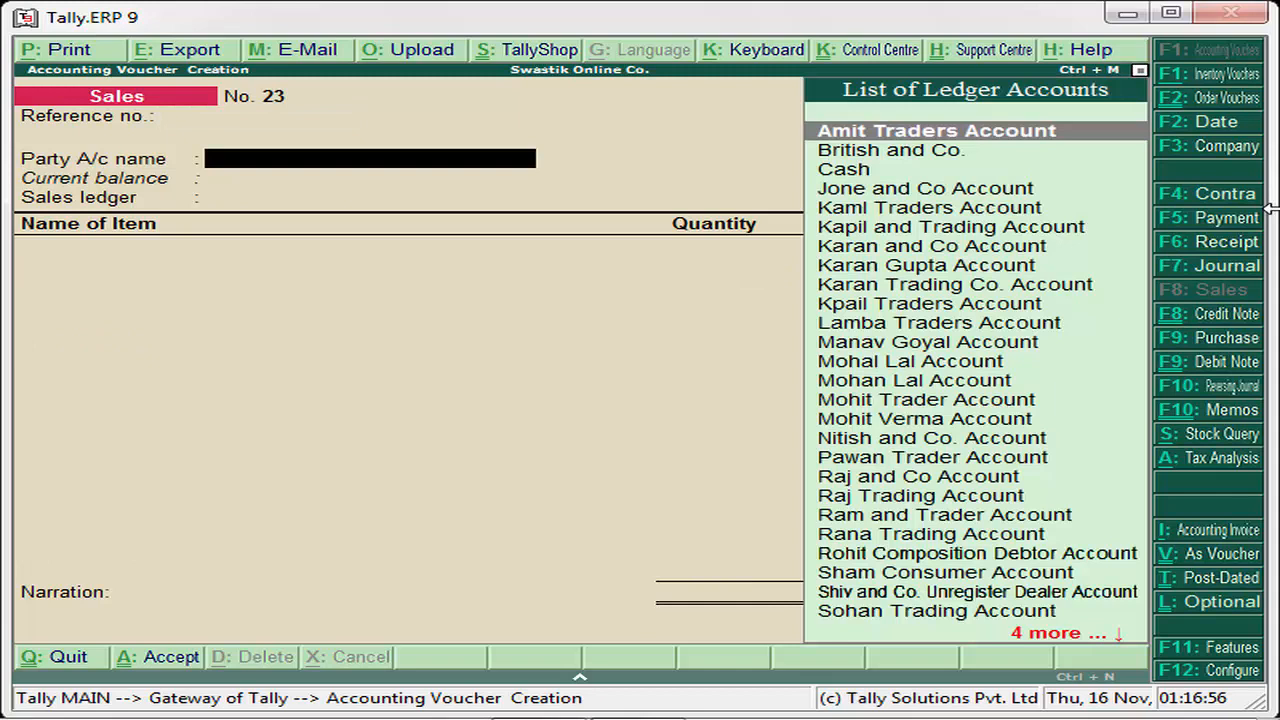
pyautogui.write('A')
pyautogui.press('BackSpace')
pyautogui.write('Ra')
pyautogui.press('Down')
pyautogui.press('Down')
pyautogui.press('Down')
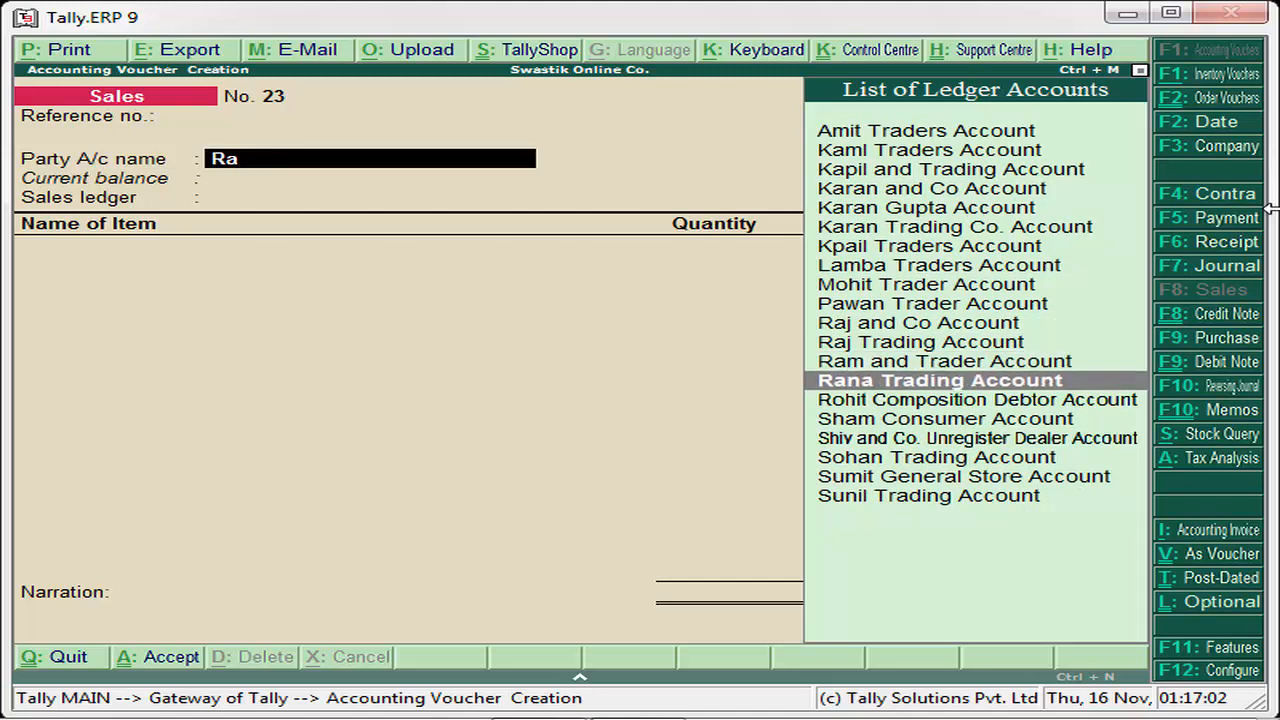
pyautogui.press('Return')
# End the new voucher's delivery note list and leave its despatch document, carrier and destination blank
pyautogui.press('Return')
pyautogui.press('Return')
pyautogui.press('Return')
pyautogui.press('Return')
pyautogui.press('Return')
pyautogui.press('Return')
pyautogui.press('Return')
pyautogui.press('Return')
pyautogui.press('Return')
pyautogui.press('Return')
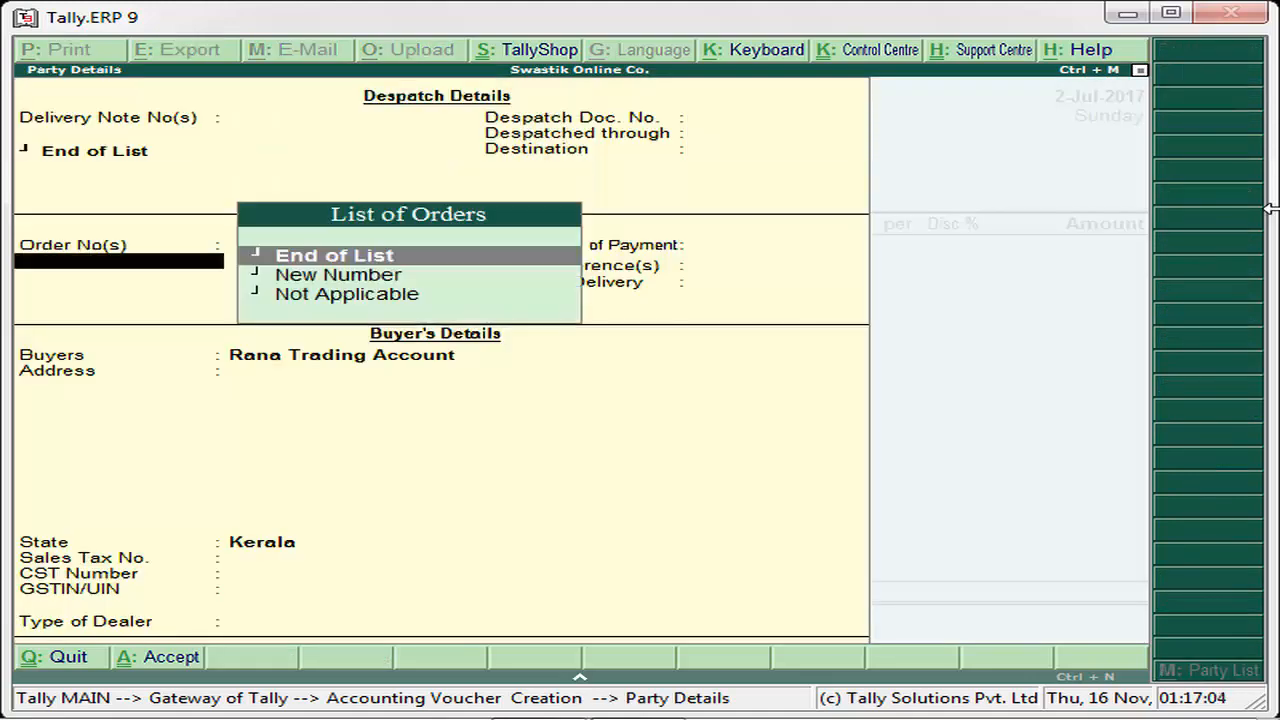
# End the order list, keep the buyer's details with state Kerala, and select the type of dealer
pyautogui.press('Return')
pyautogui.press('Return')
pyautogui.press('Return')
pyautogui.press('Return')
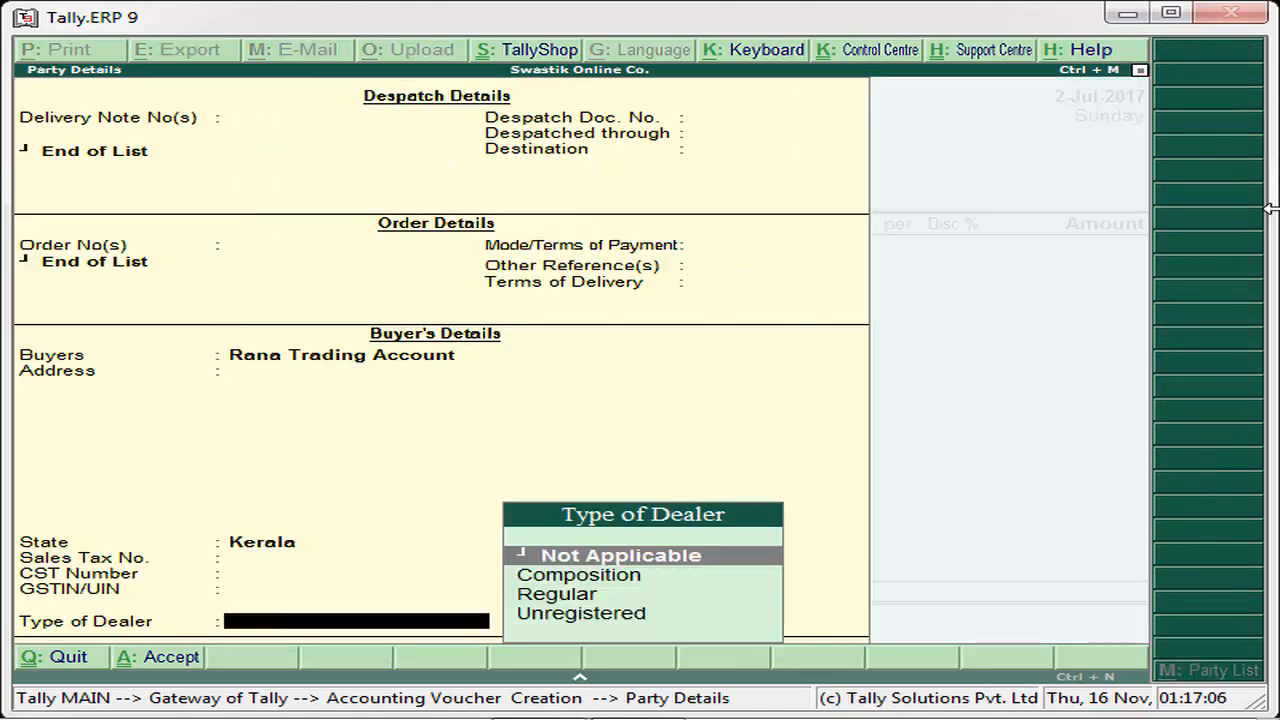
pyautogui.press('Down')
pyautogui.press('Down')
pyautogui.press('Return')
pyautogui.press('Return')
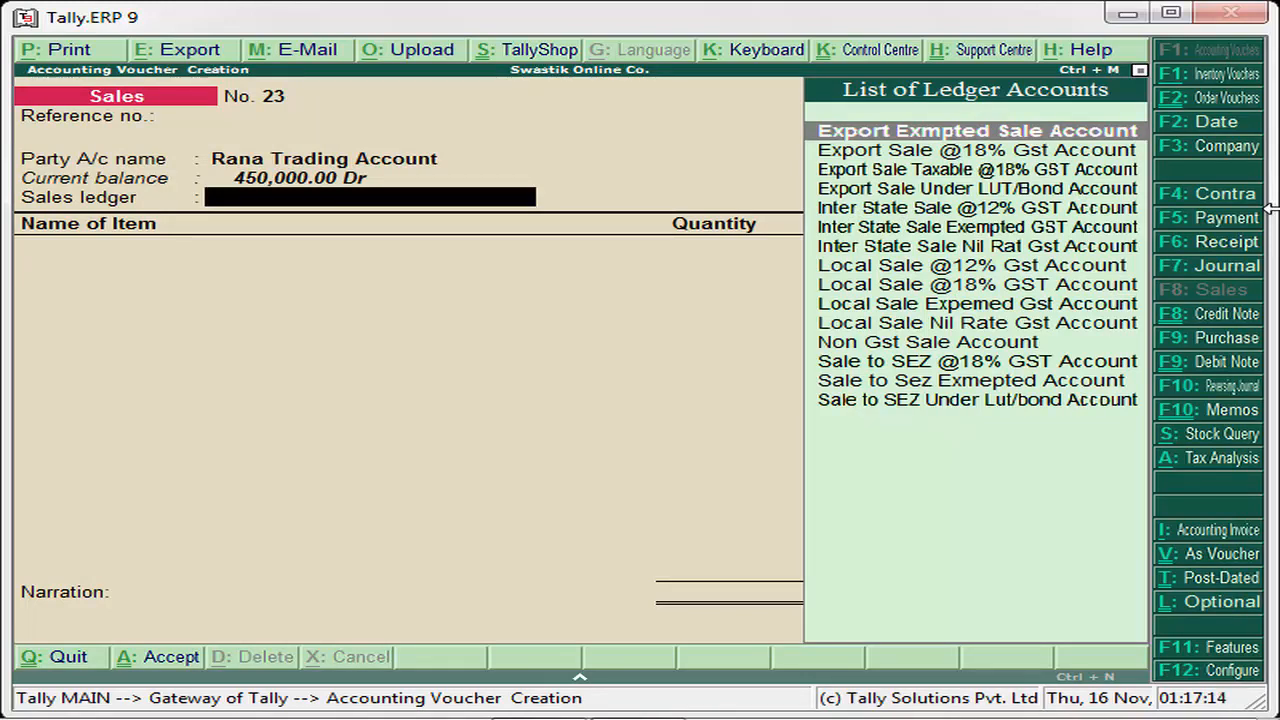
pyautogui.press('Down')
pyautogui.press('Down')
pyautogui.press('Down')
pyautogui.press('Down')
pyautogui.press('Down')
pyautogui.press('Down')
pyautogui.press('Down')
pyautogui.press('Down')
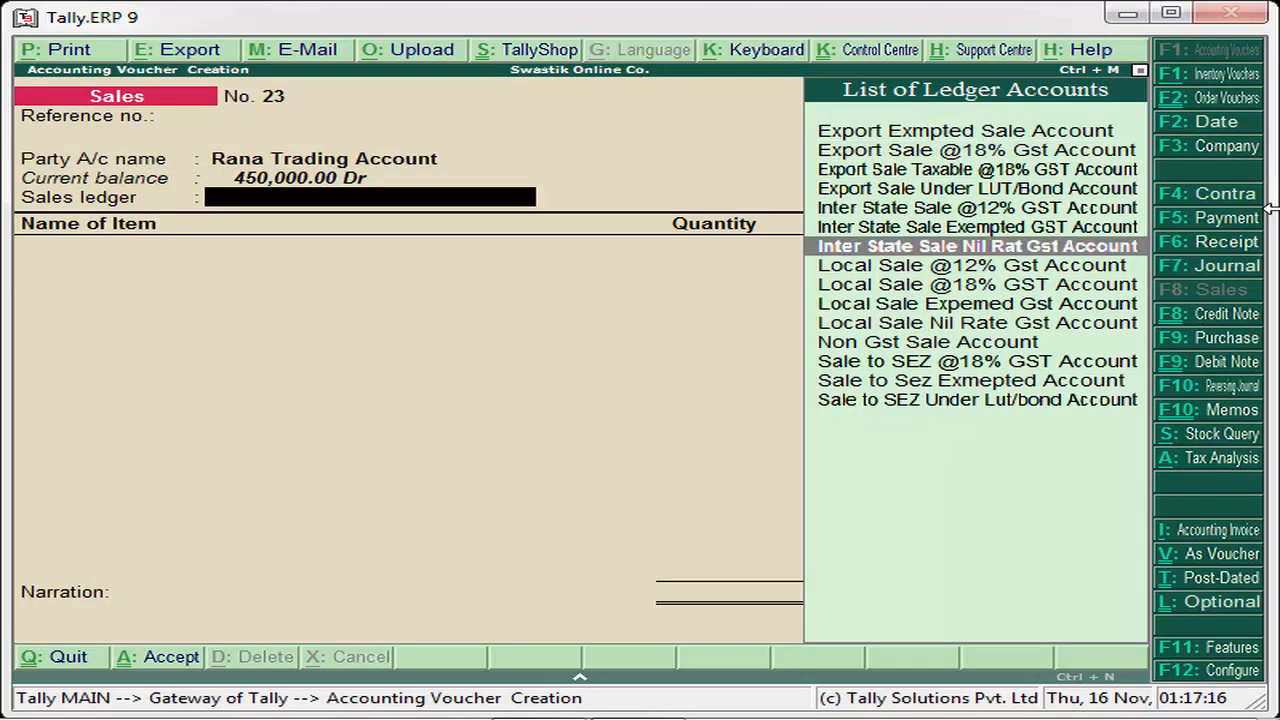
pyautogui.press('Down')
pyautogui.press('Down')
pyautogui.press('Down')
pyautogui.press('Down')
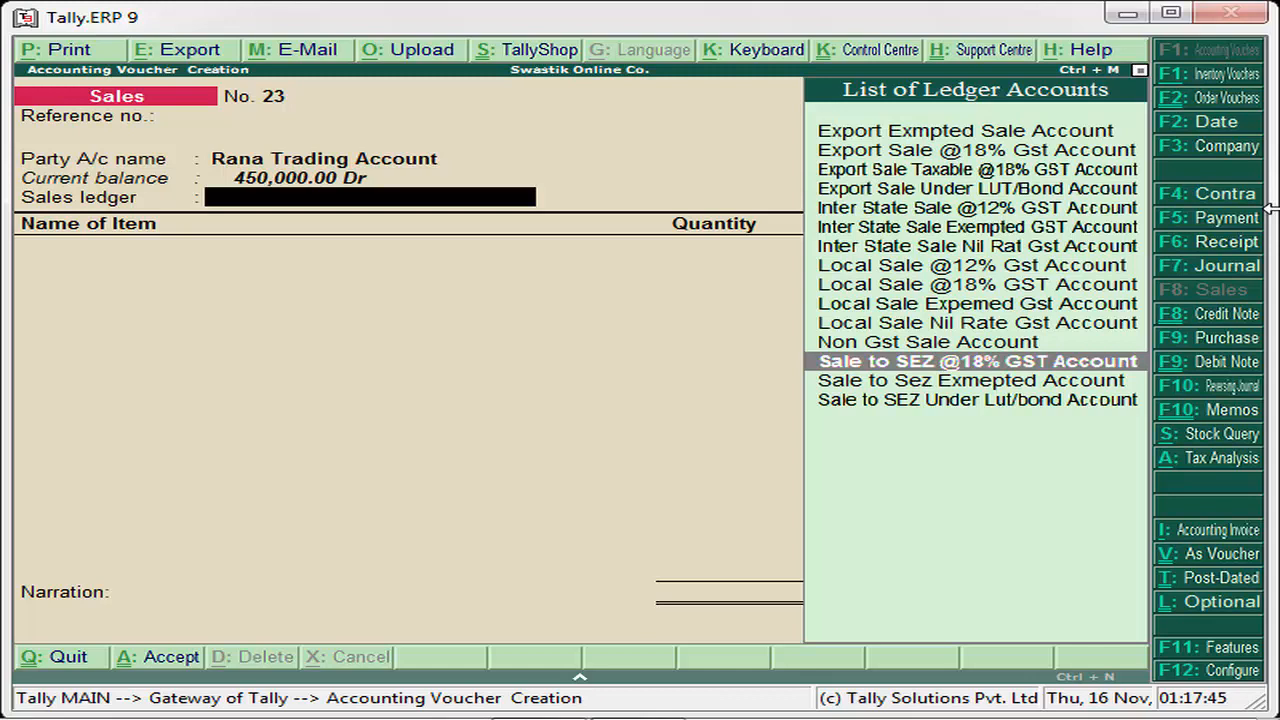
pyautogui.press('Return')
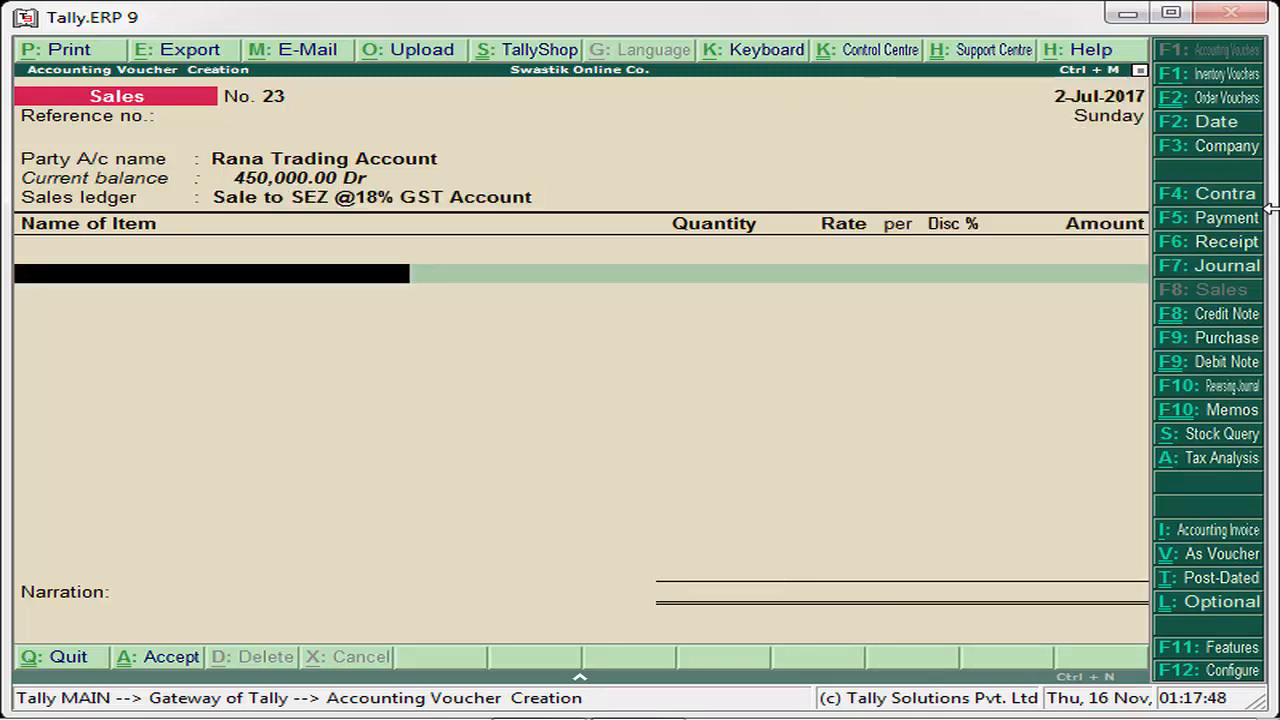
# Choose HP Computer as the stock item for the sales voucher
pyautogui.write('S')
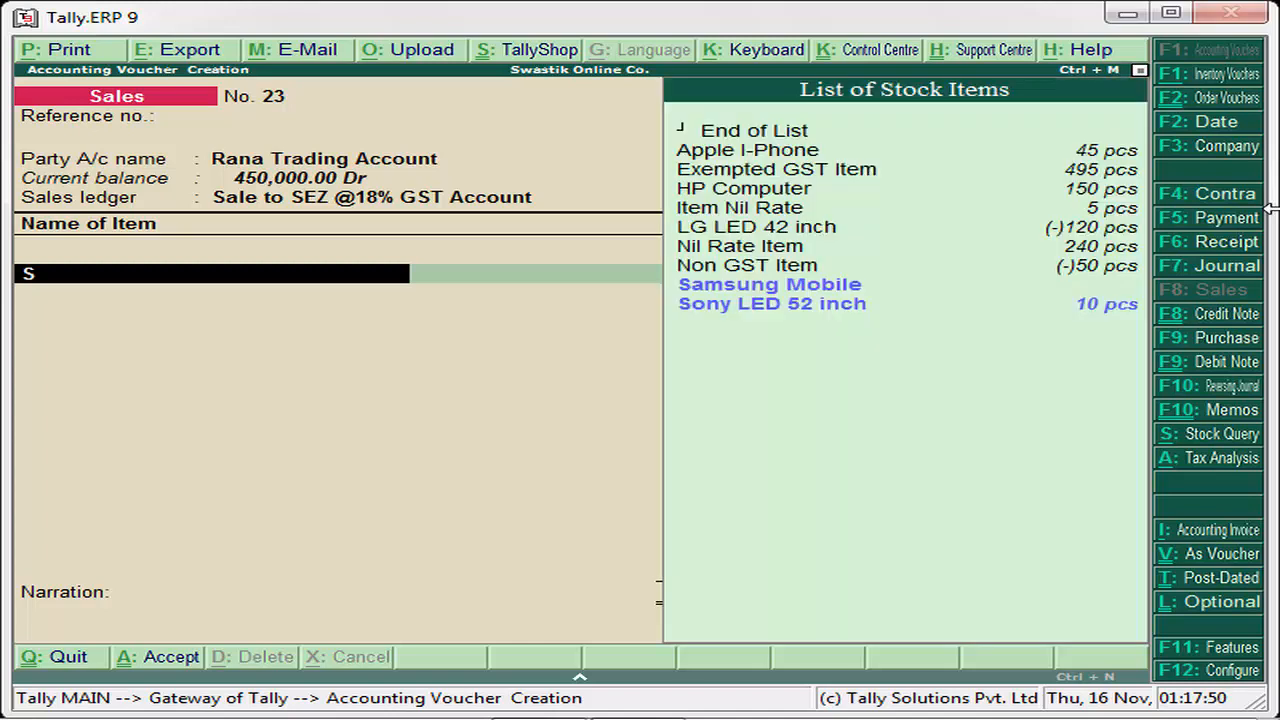
pyautogui.press('Up')
pyautogui.press('Up')
pyautogui.press('Up')
pyautogui.press('Up')
pyautogui.press('Up')
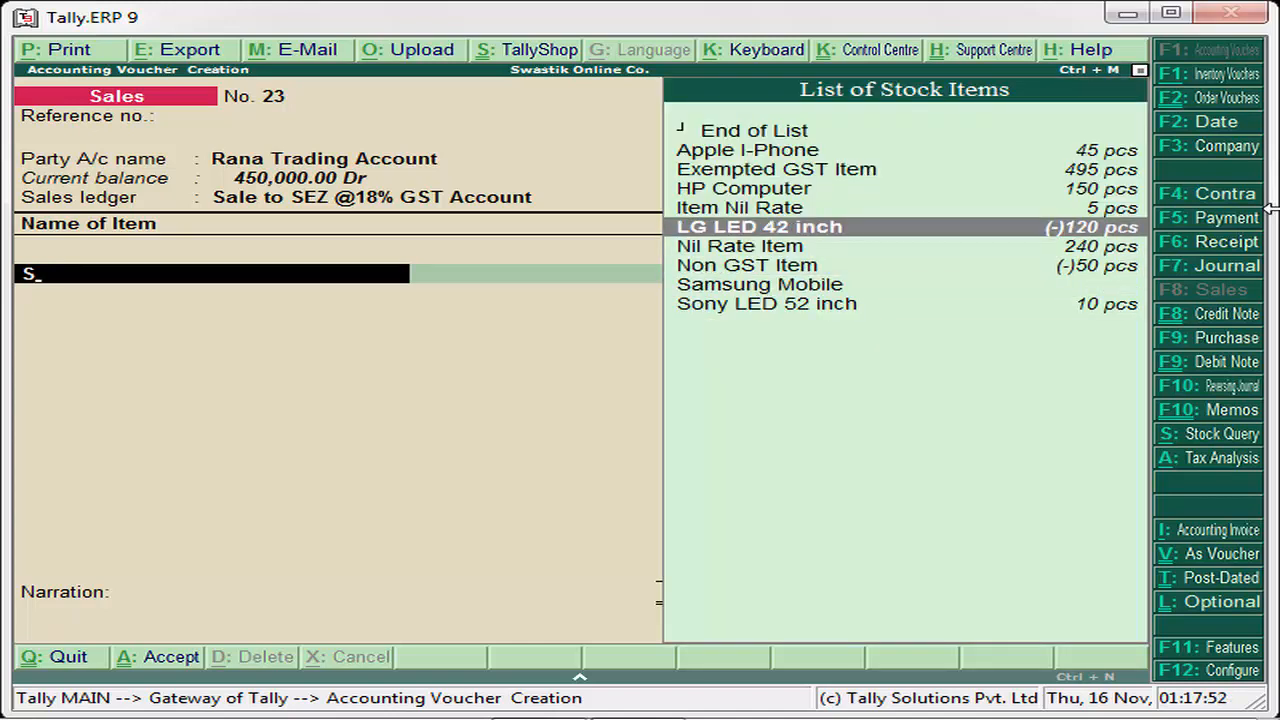
pyautogui.press('Up')
pyautogui.press('Up')
pyautogui.press('Return')
# Mark the item's tracking and order numbers as Not Applicable and allocate it from Main Location
pyautogui.press('Down')
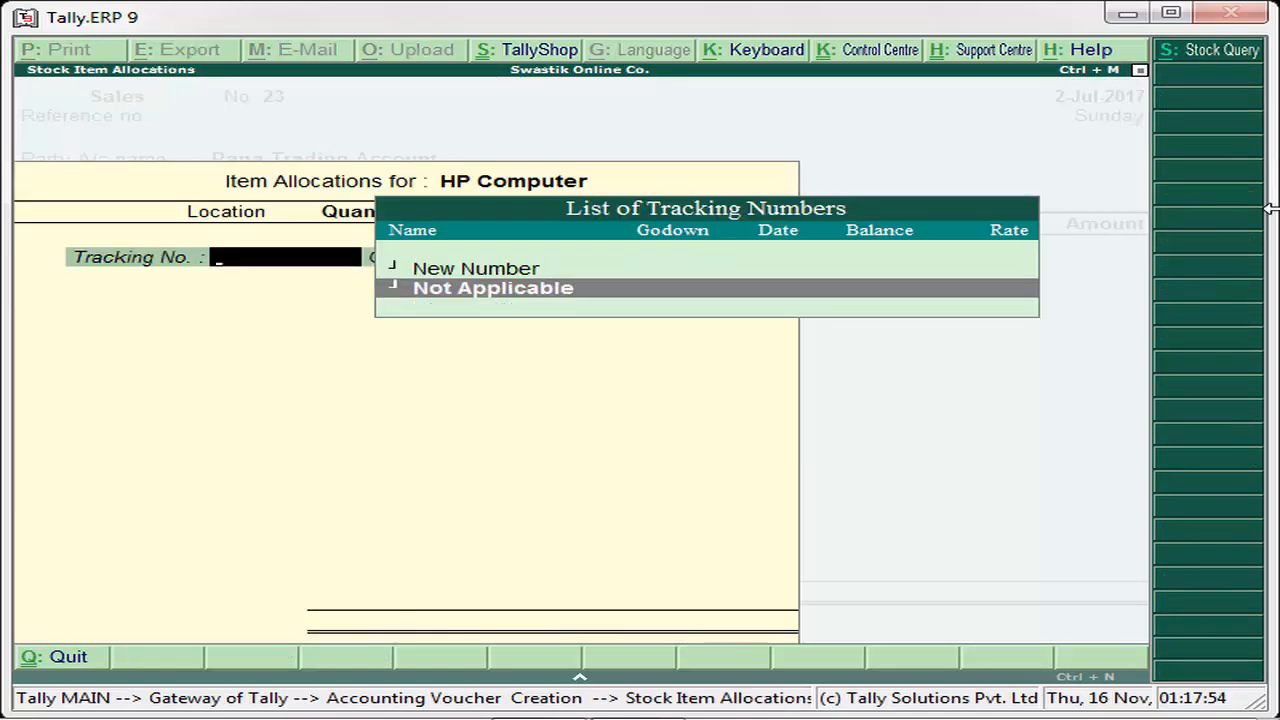
pyautogui.press('Return')
pyautogui.press('Return')
pyautogui.write('S')
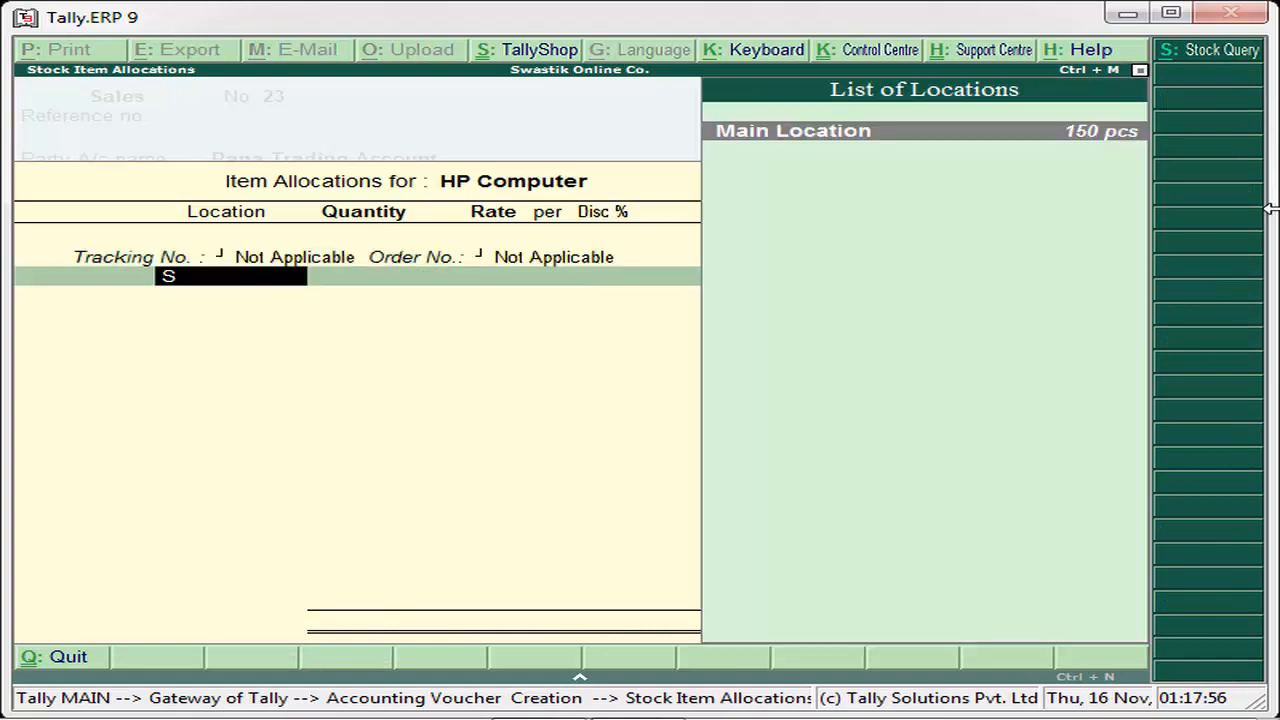
pyautogui.press('Return')
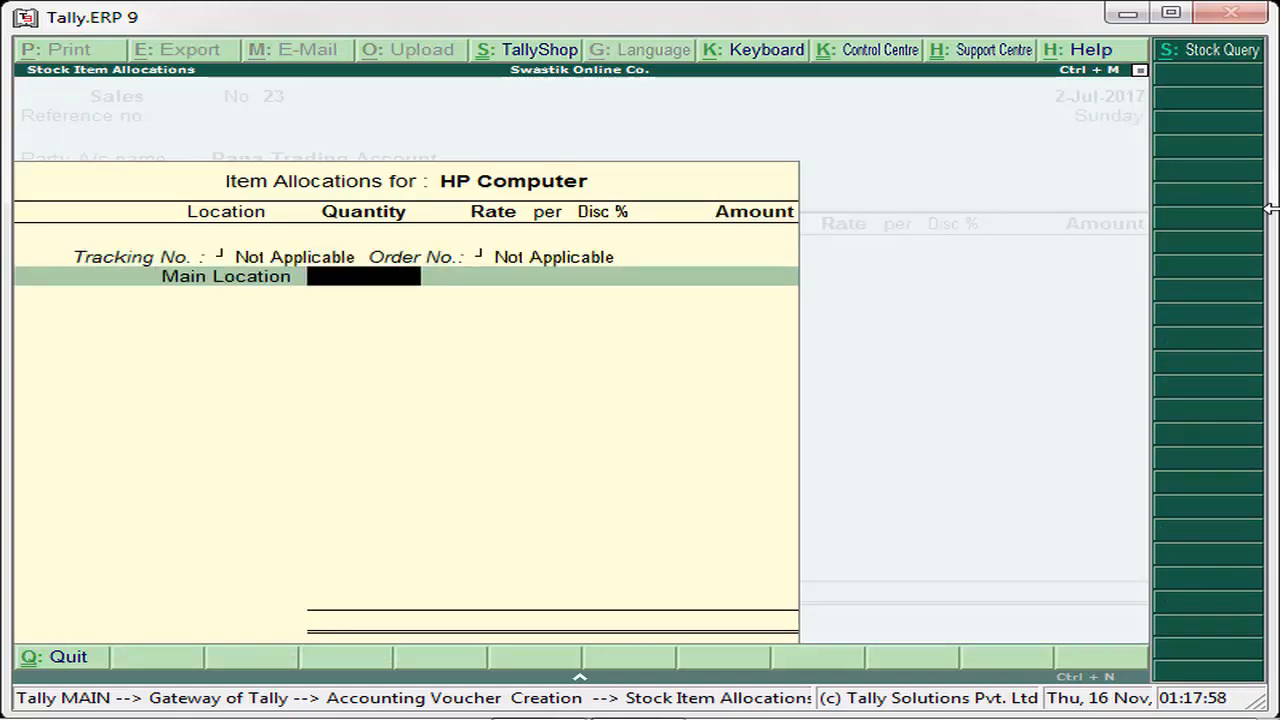
# Enter a quantity of 10 pcs, keep the rate of 18,000, and finish the item entry
pyautogui.write('10')
pyautogui.press('Return')
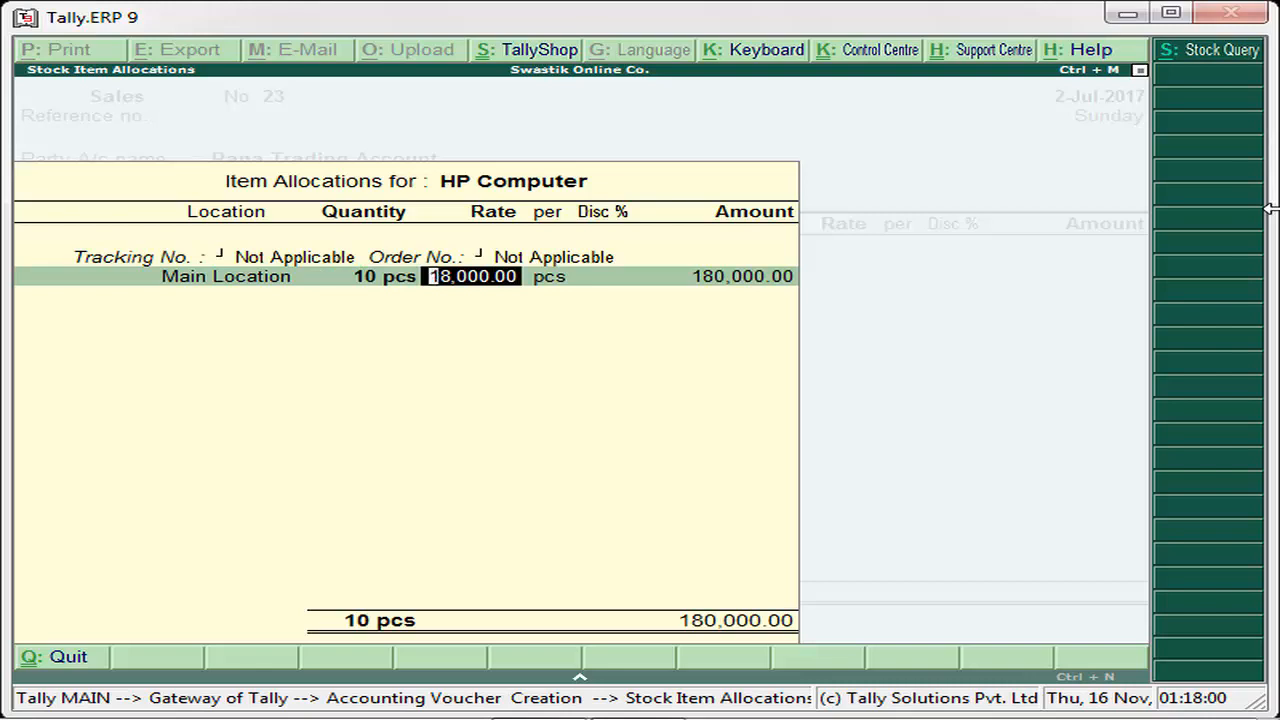
pyautogui.press('Return')
pyautogui.press('Return')
pyautogui.press('Return')
pyautogui.press('Return')
pyautogui.press('Return')
pyautogui.press('Return')
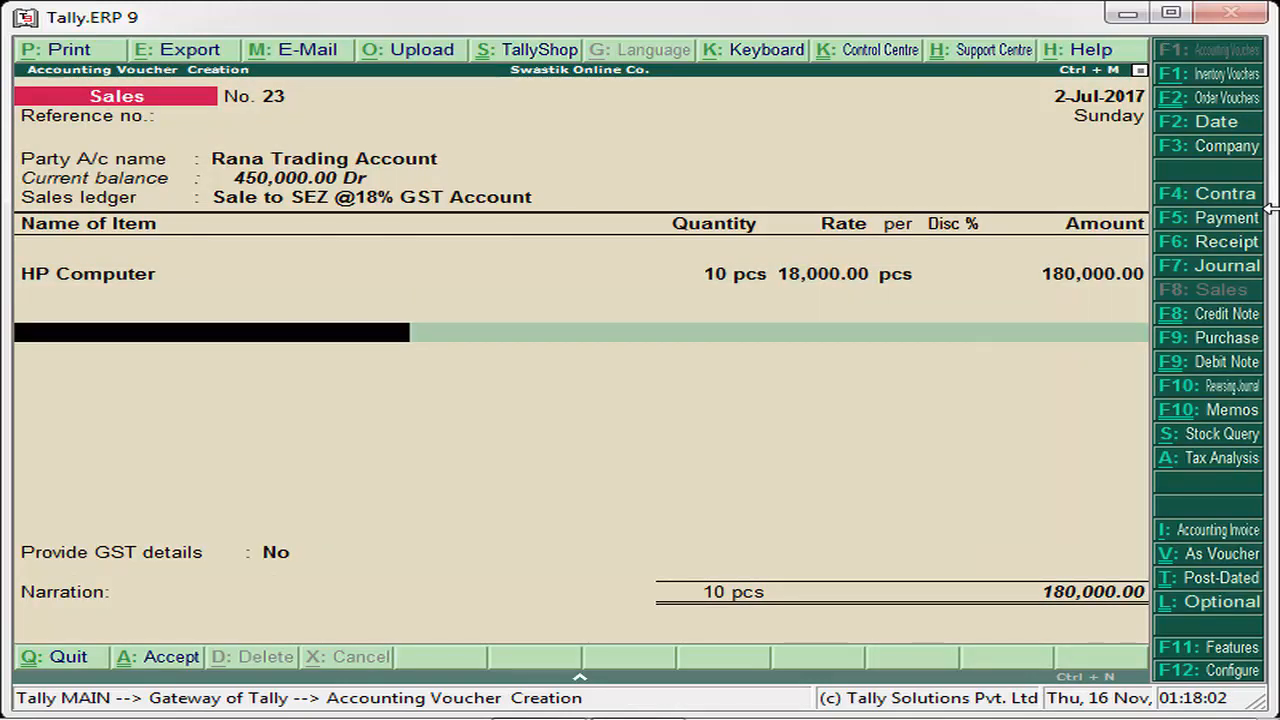
pyautogui.write('Ou')
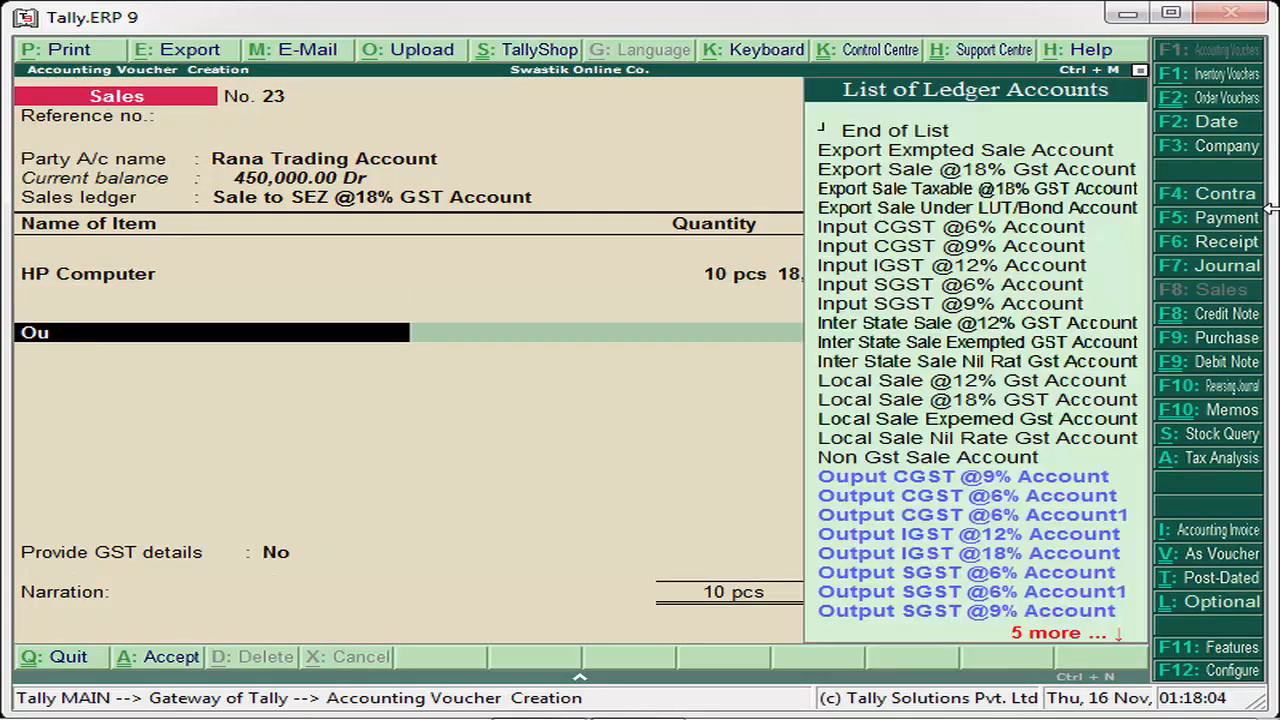
pyautogui.press('Down')
pyautogui.press('Down')
pyautogui.press('Down')
pyautogui.press('Down')
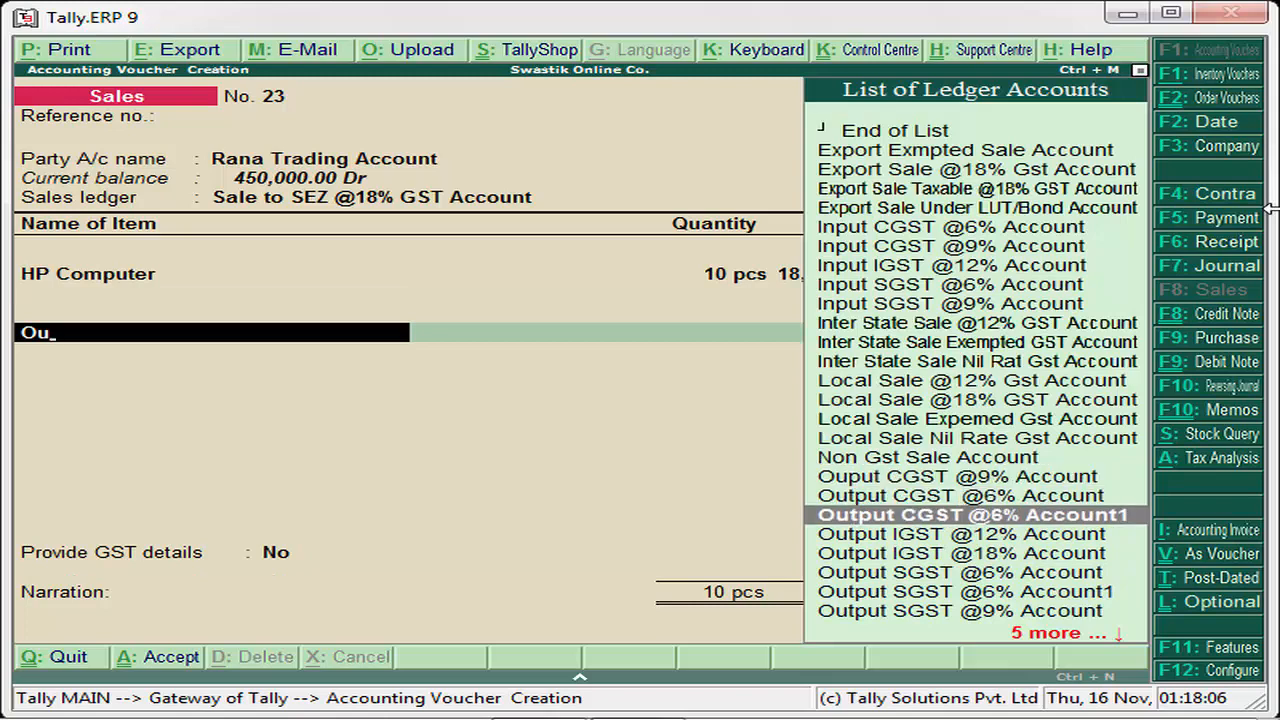
pyautogui.press('Return')
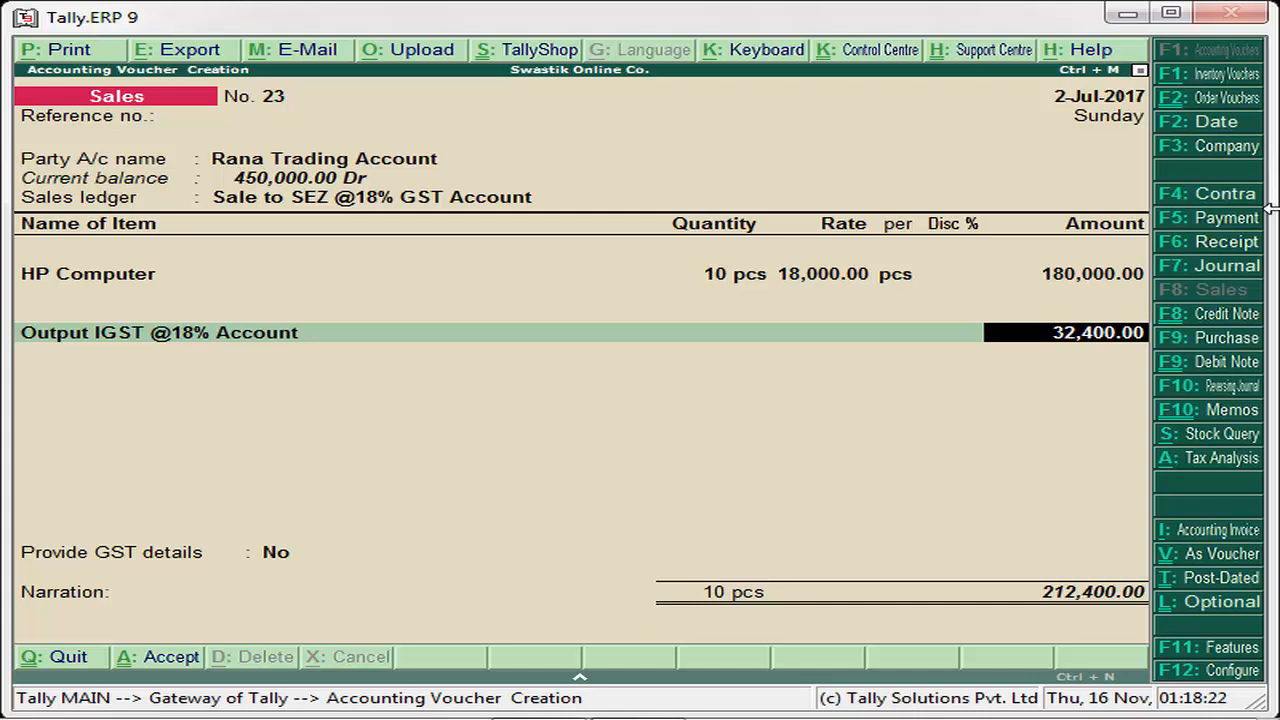
pyautogui.press('Return')
pyautogui.press('Return')
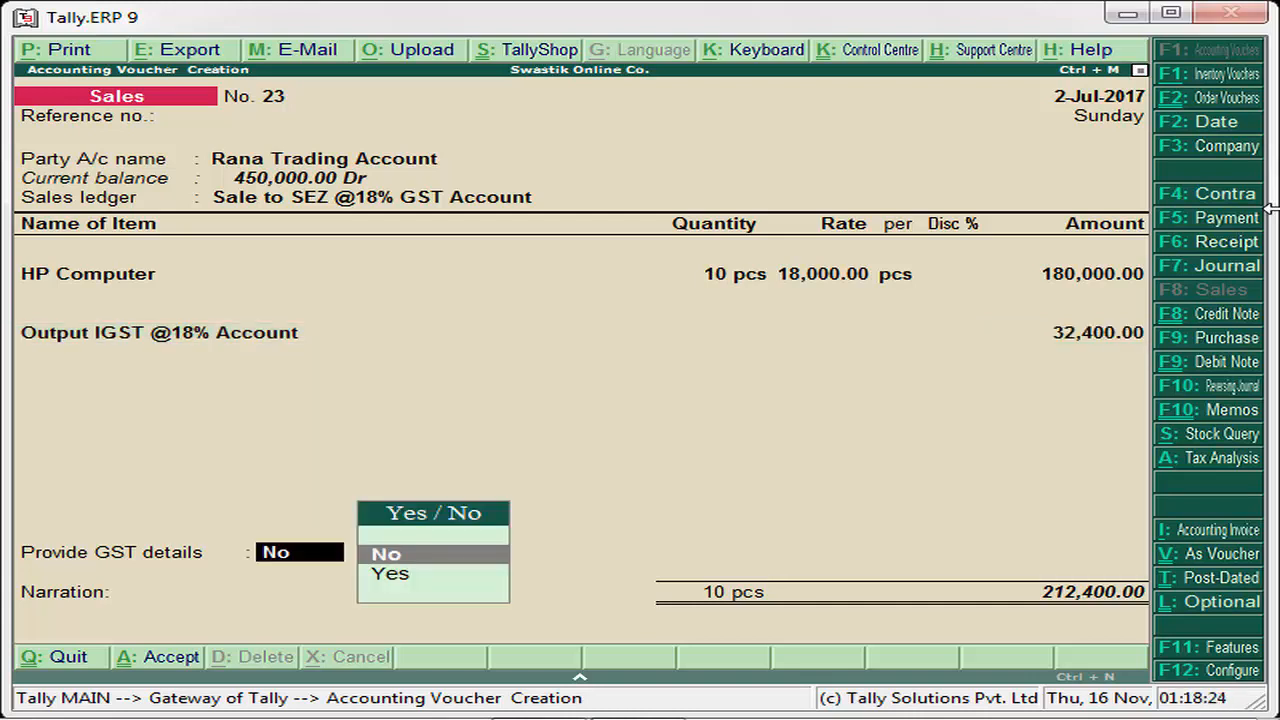
# Choose to provide GST details and enter shipping bill number 475776 dated 1-Jul
pyautogui.press('Down')
pyautogui.press('Return')
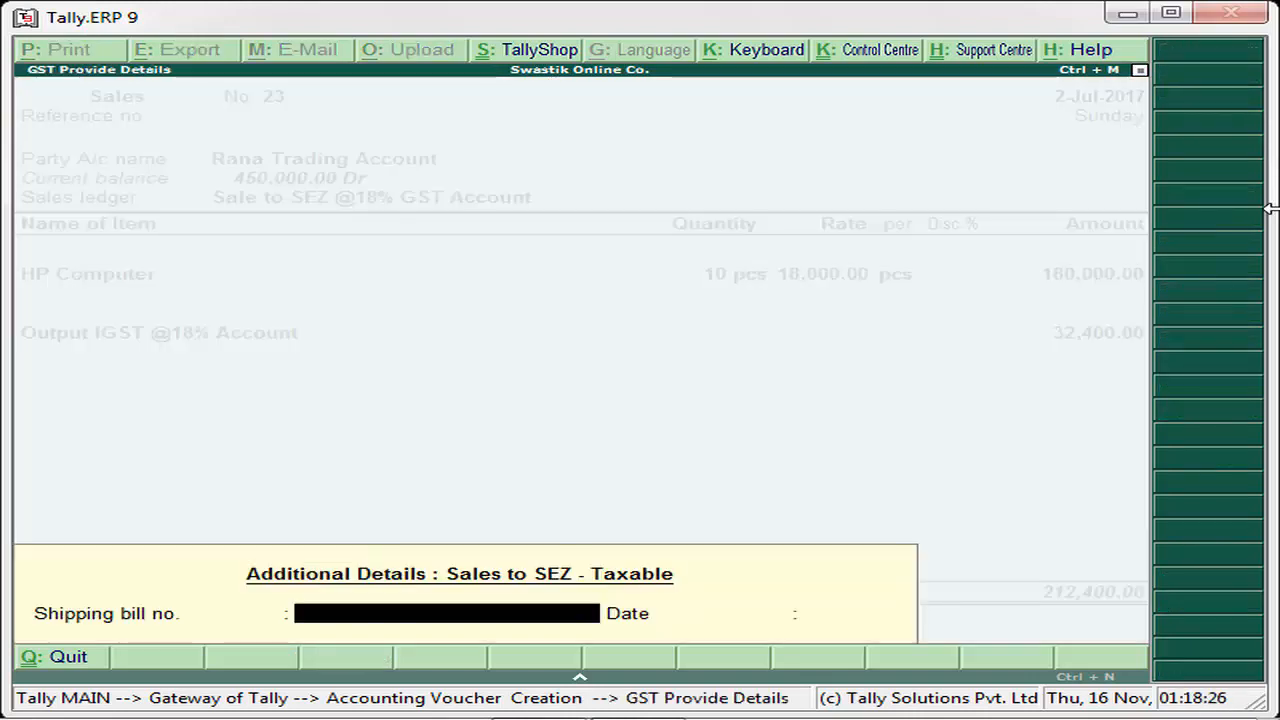
pyautogui.write('475776')
pyautogui.press('Return')
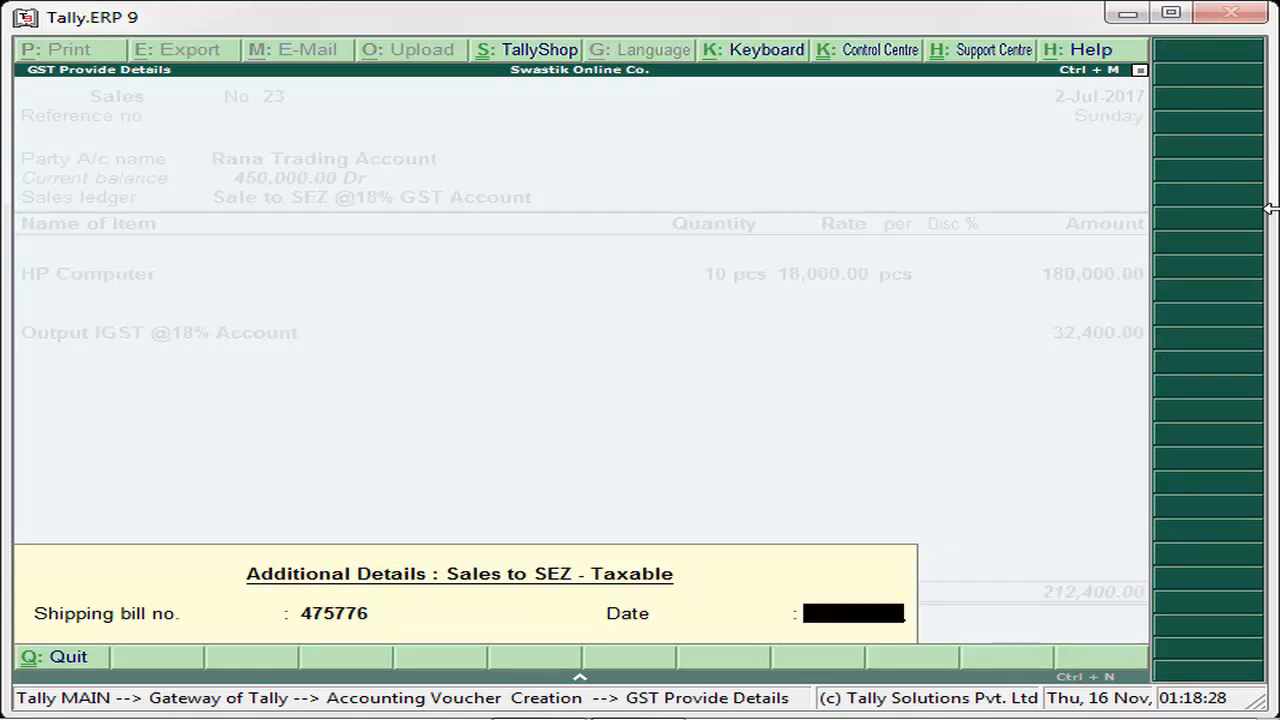
pyautogui.write('1-ju')
pyautogui.press('Return')
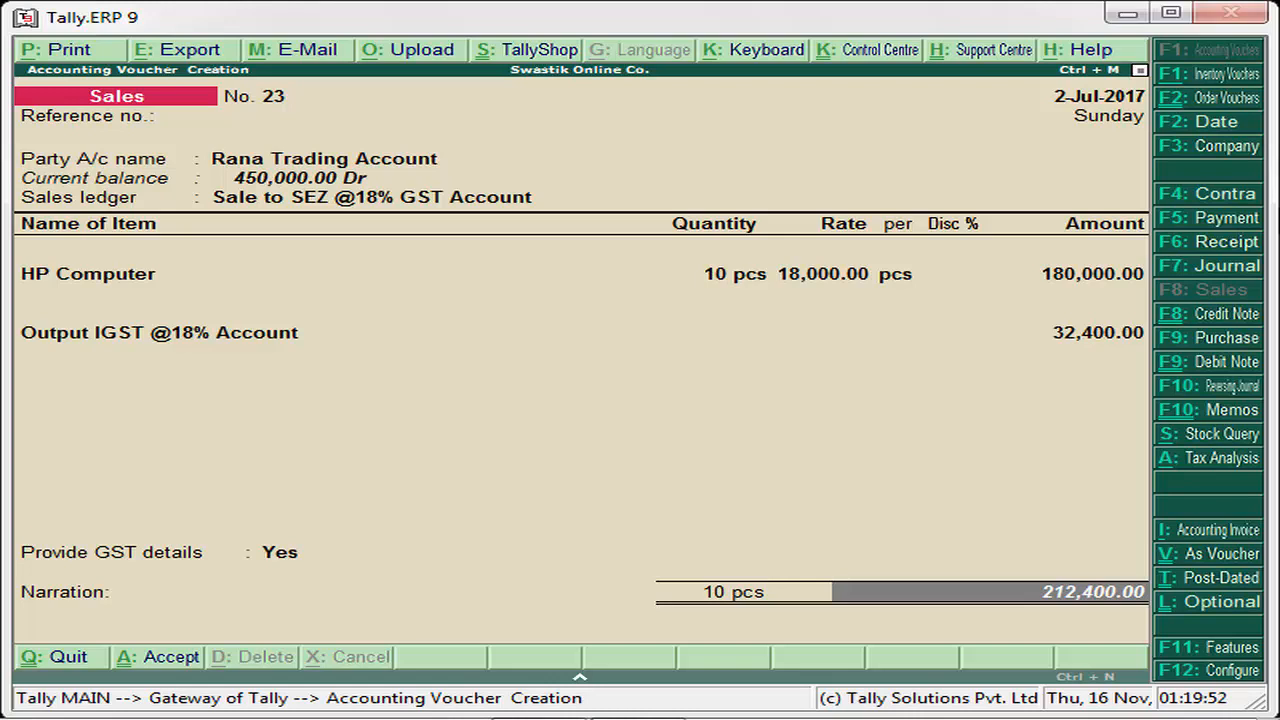
# Record the full bill of 212,400 as New Ref 23, leave the narration blank, and save the sales voucher
pyautogui.press('Return')
pyautogui.press('Return')
pyautogui.press('Return')
pyautogui.press('Return')
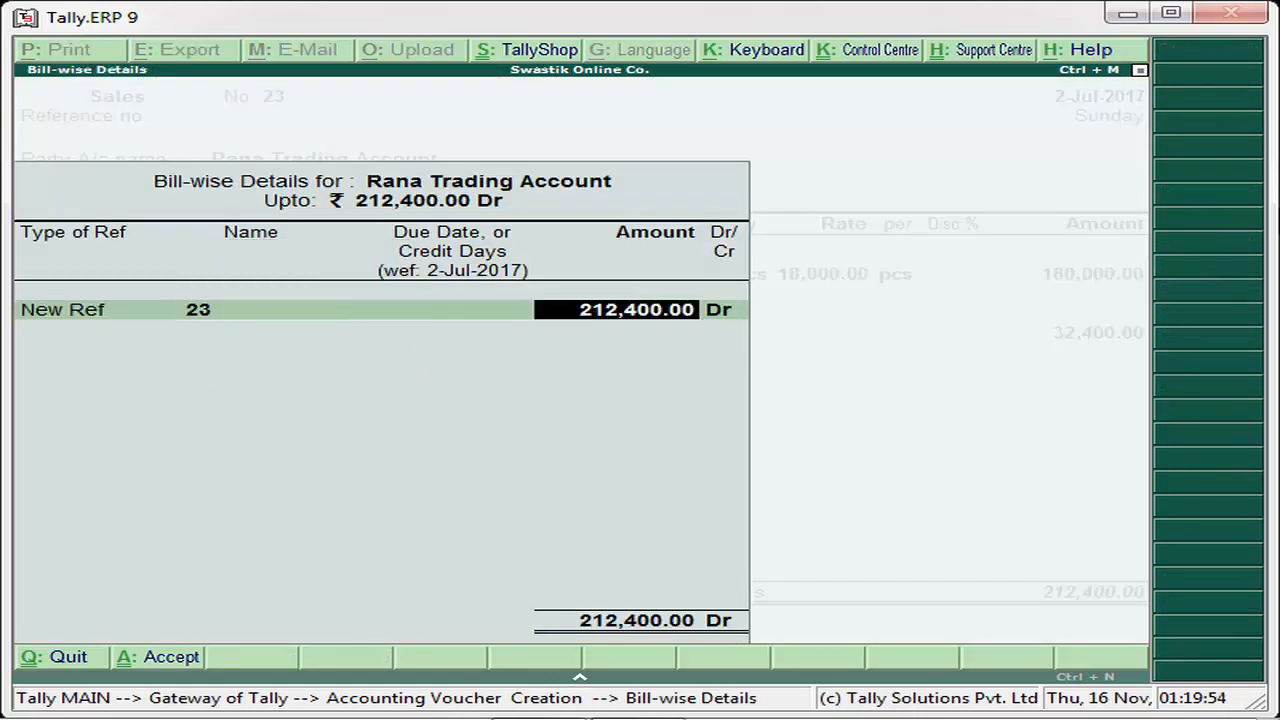
pyautogui.press('Return')
pyautogui.press('Return')
pyautogui.press('Return')
pyautogui.press('Return')
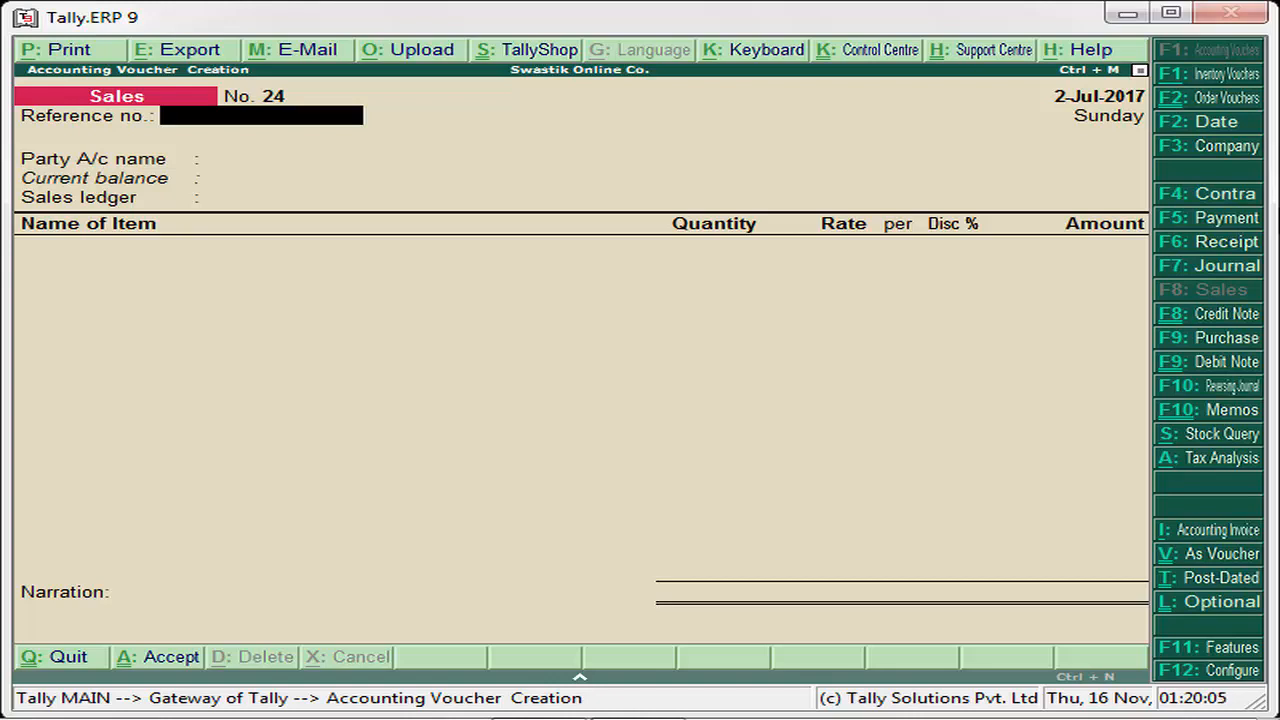
pyautogui.press('Escape')
pyautogui.press('y')
pyautogui.press('Return')
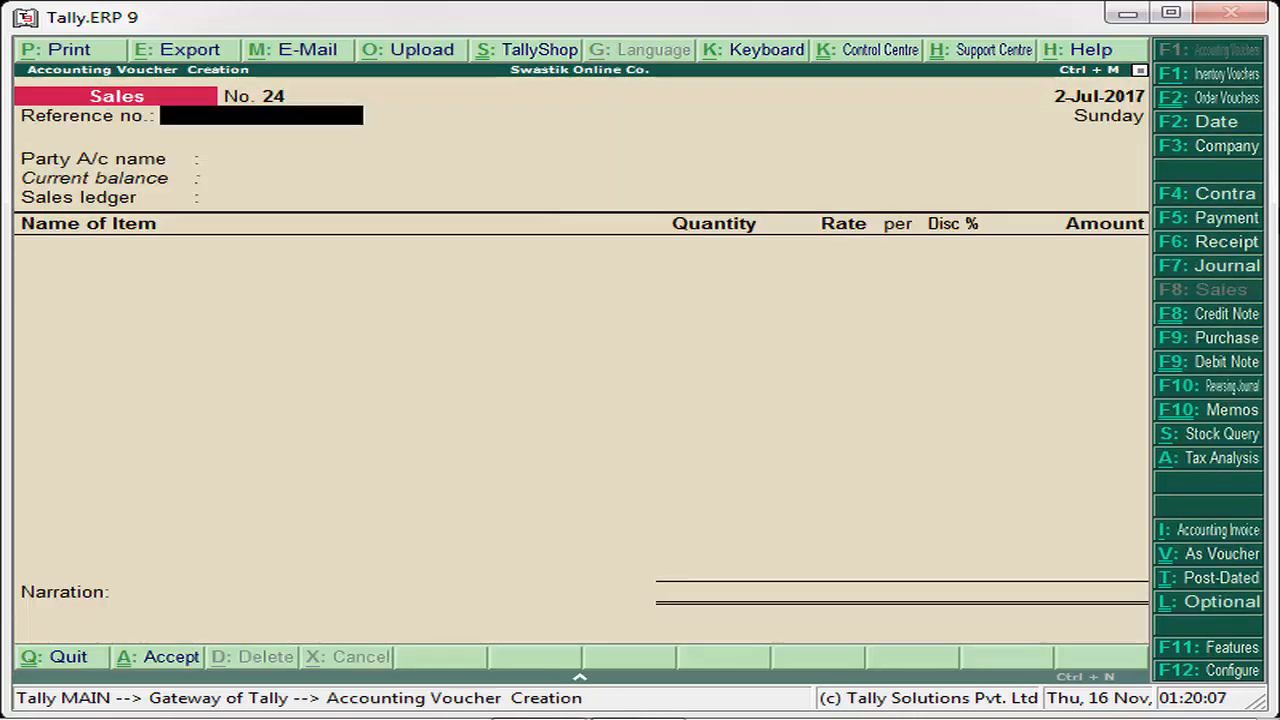
# Switch to a journal voucher and begin creating a new ledger named Refund of IGST Account1 without an alias
pyautogui.click(1228, 267)
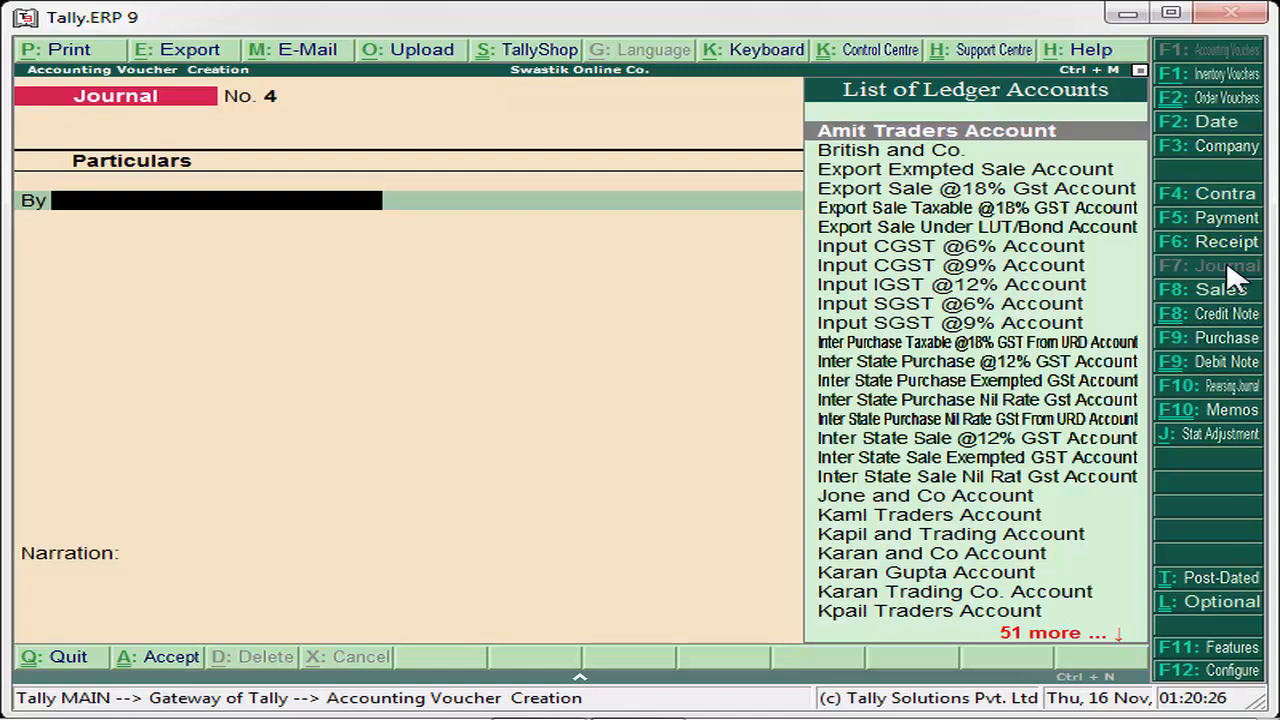
pyautogui.hotkey('alt', 'c')
pyautogui.write('Refund')
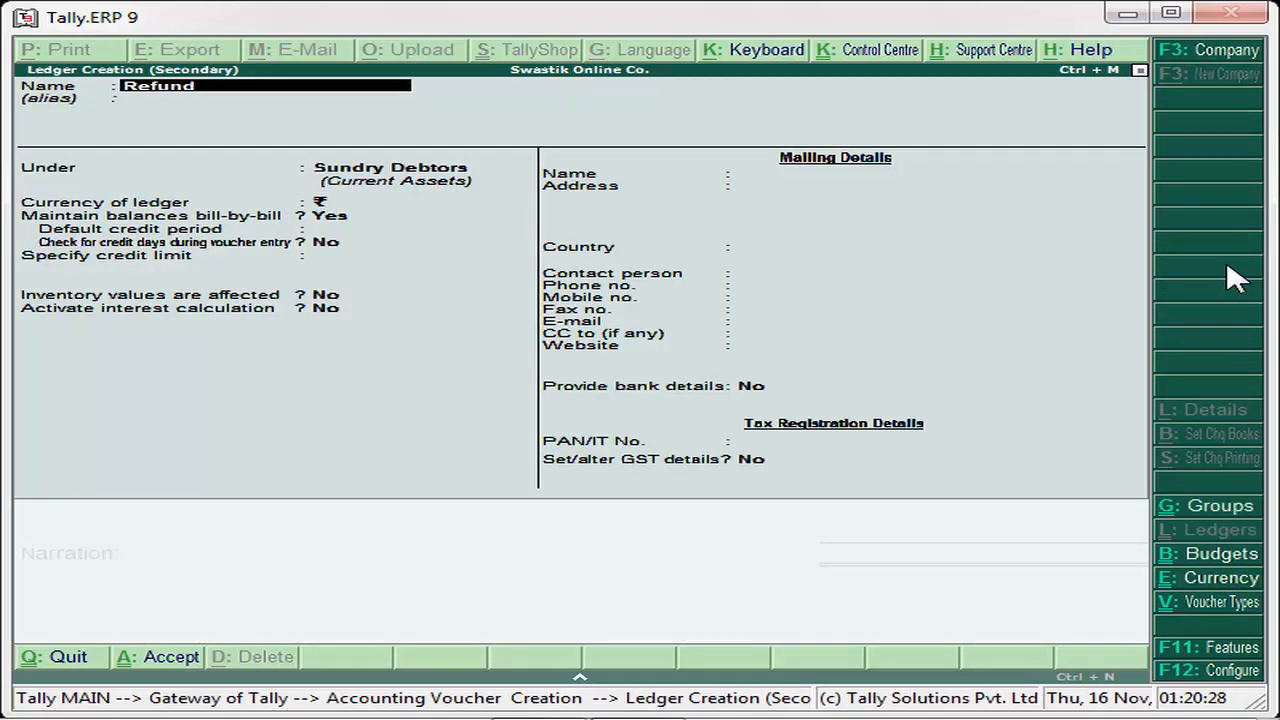
pyautogui.write(' of IGST Acc')
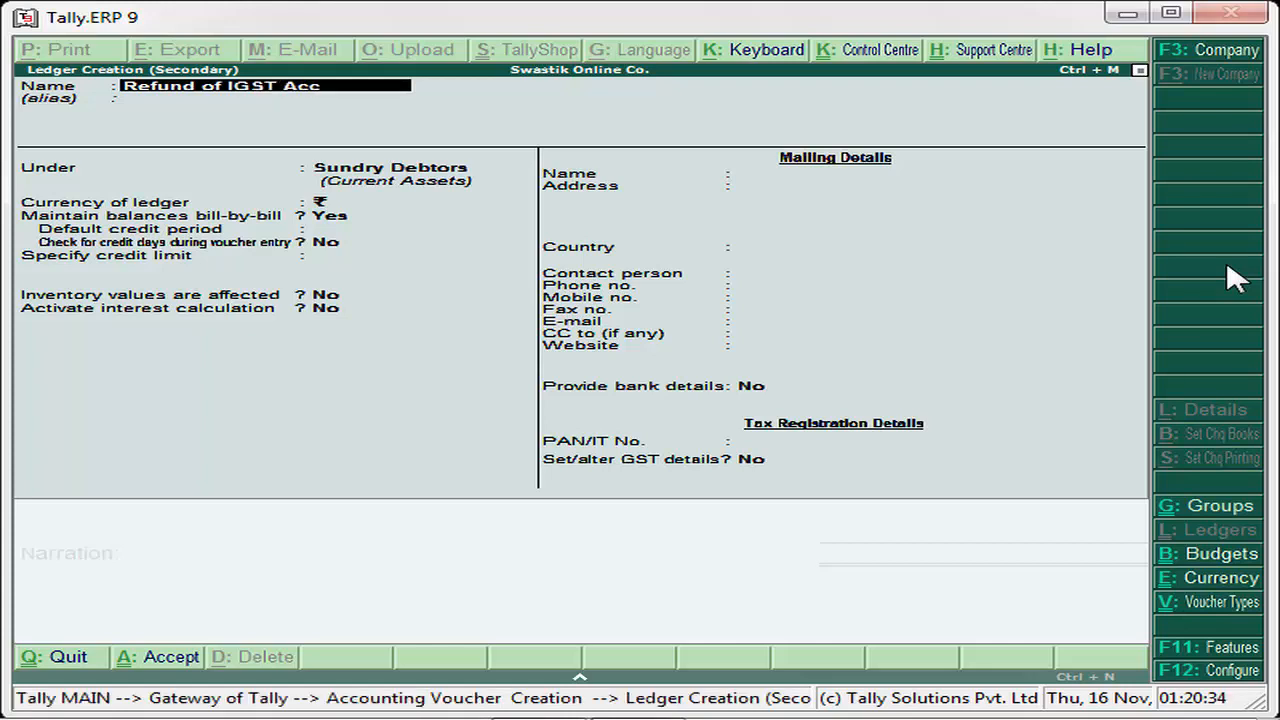
pyautogui.write('ount1')
pyautogui.press('Return')
pyautogui.press('Return')
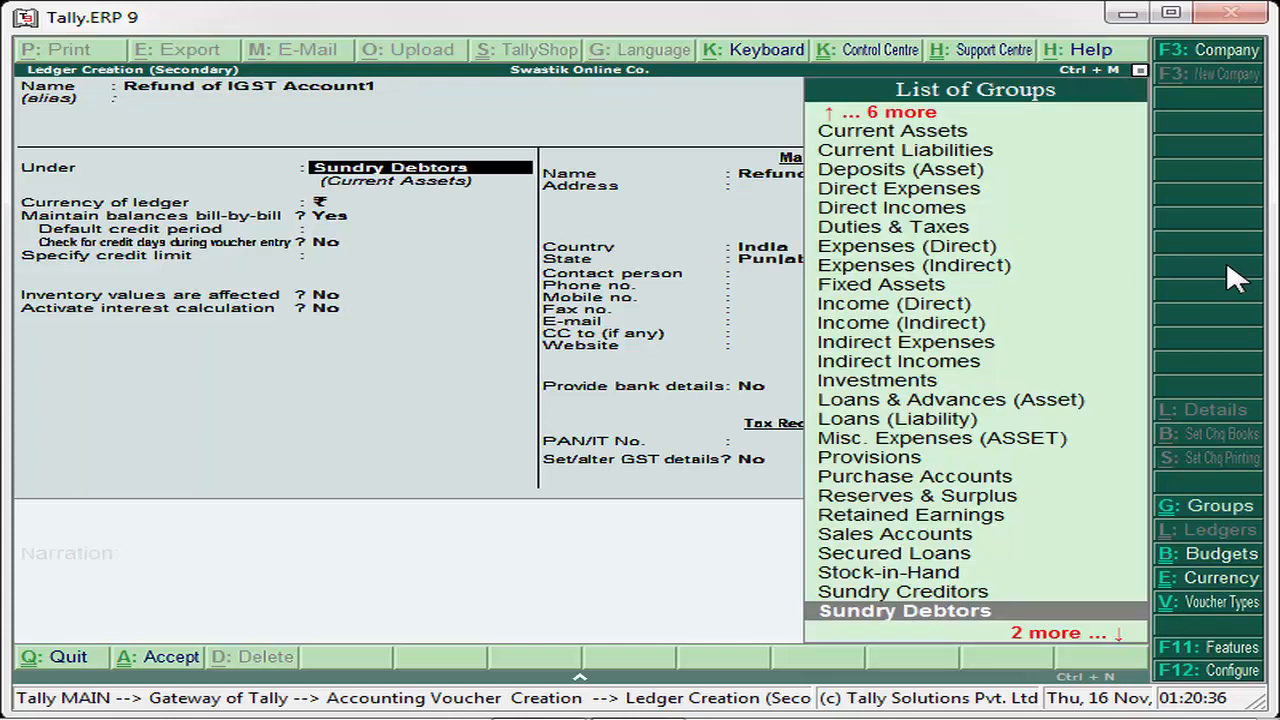
# Place the refund ledger under Current Assets and keep its currency, inventory, interest and assessable value settings
pyautogui.write('Cur')
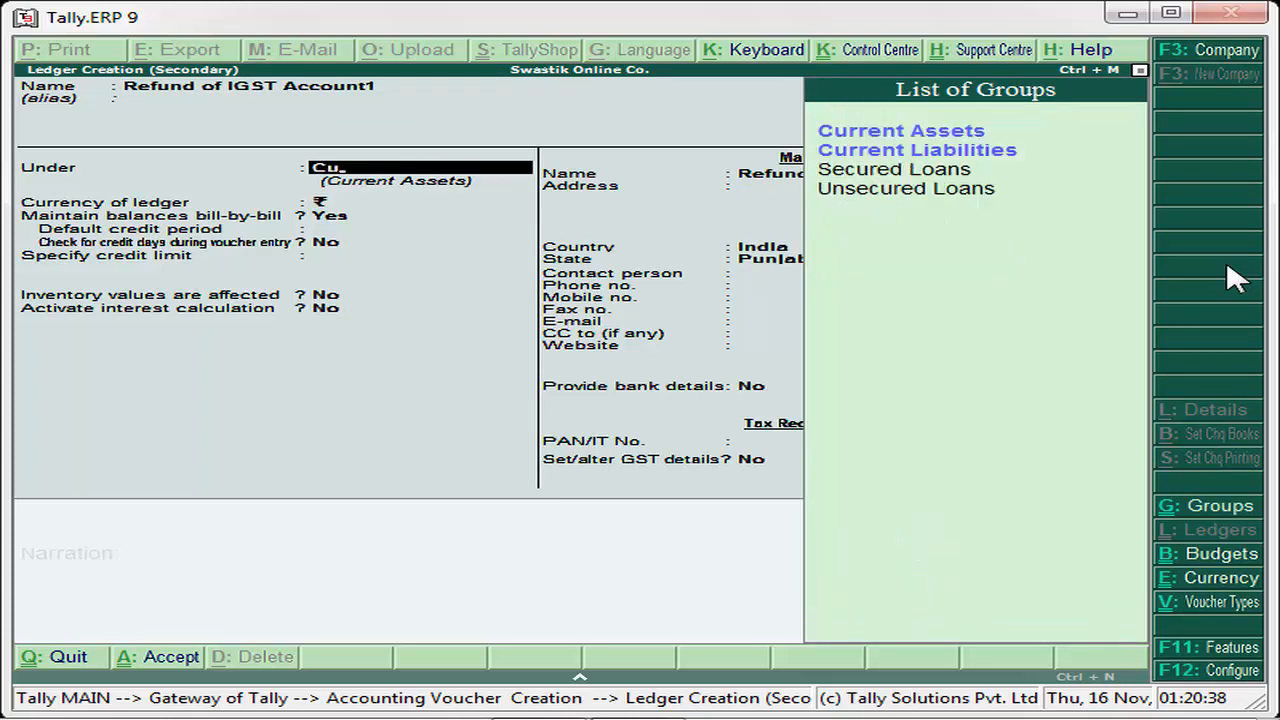
pyautogui.press('Return')
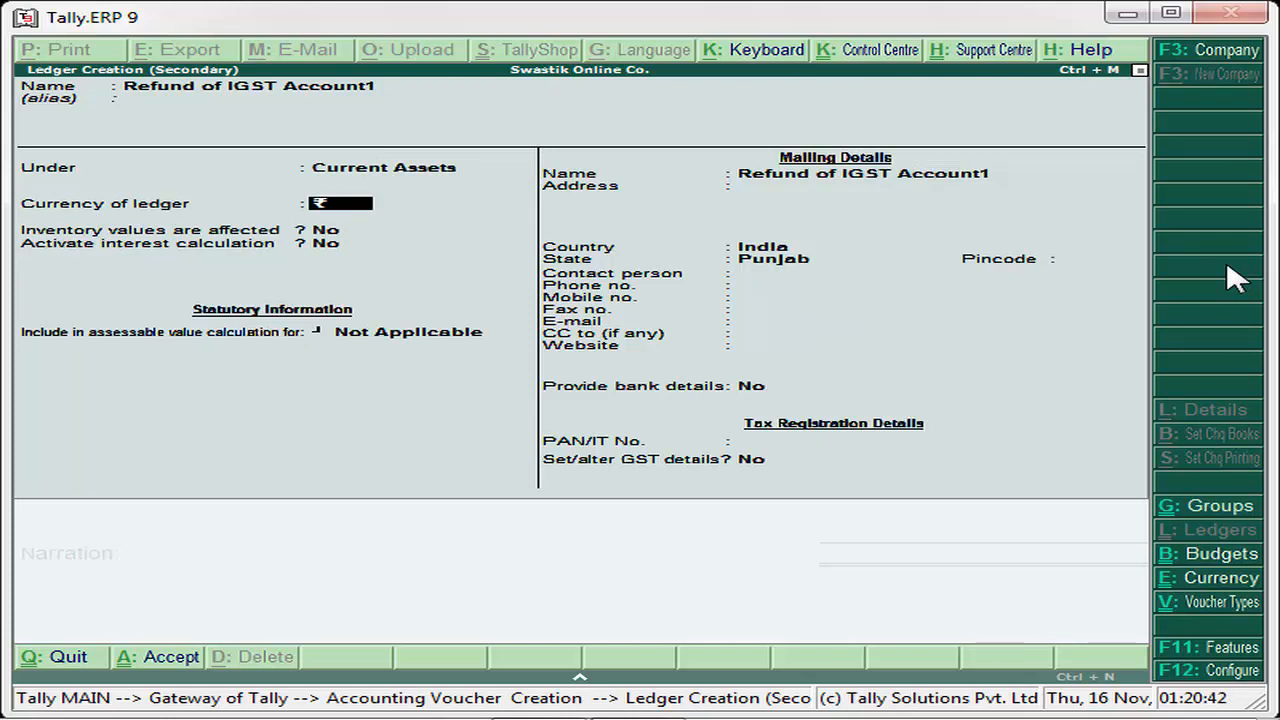
pyautogui.press('Return')
pyautogui.press('Return')
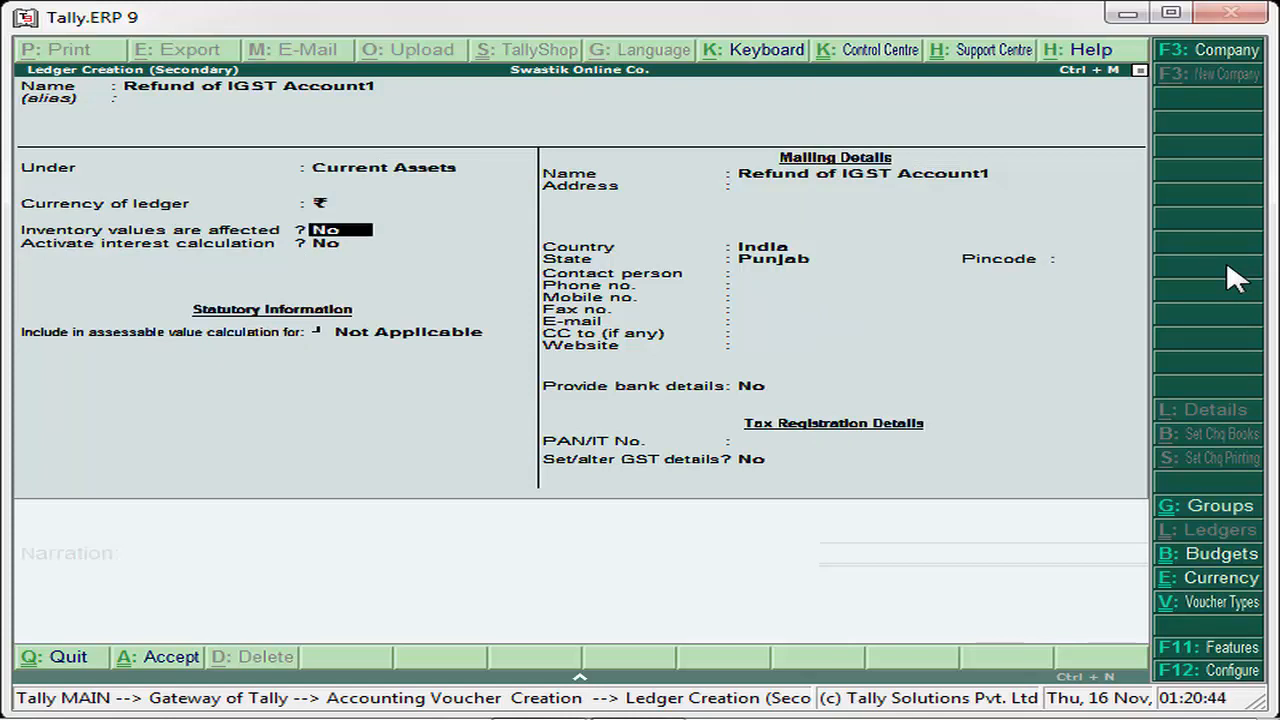
pyautogui.press('Return')
pyautogui.press('Return')
pyautogui.press('Return')
pyautogui.press('Return')
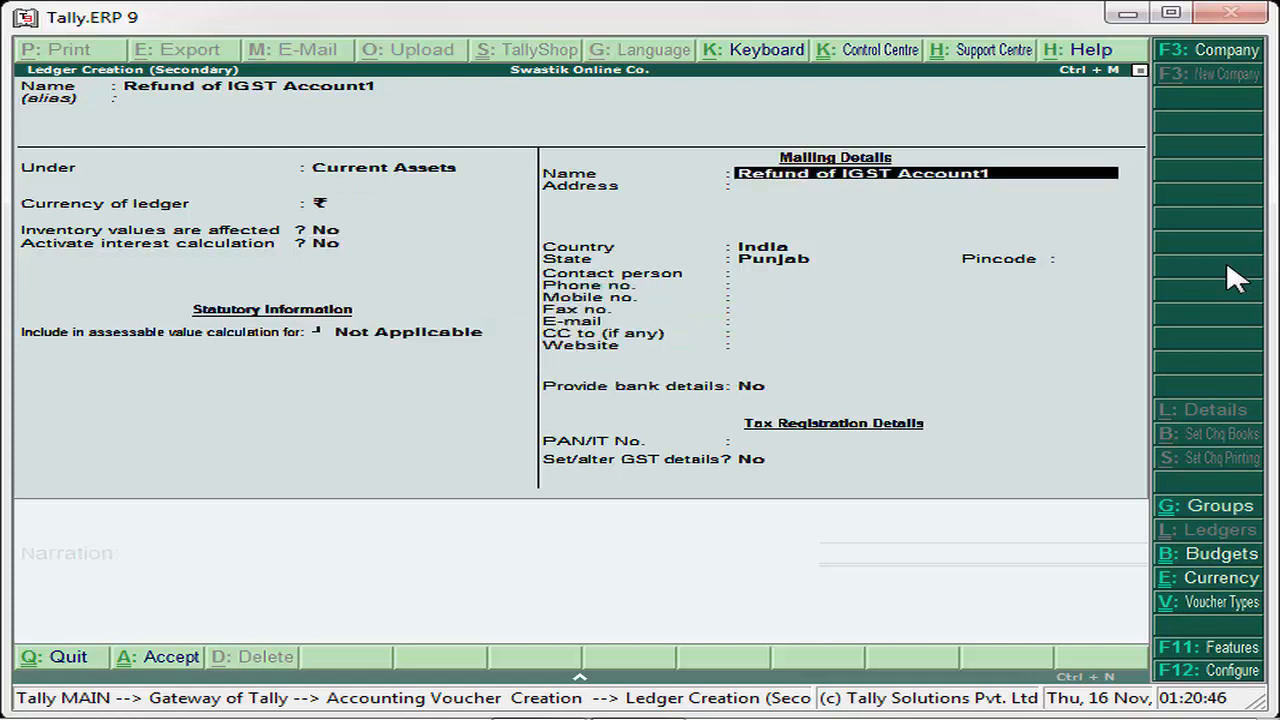
# Keep the refund ledger's mailing, bank and tax registration details as they are and save the ledger
pyautogui.press('Return')
pyautogui.press('Return')
pyautogui.press('Return')
pyautogui.press('Return')
pyautogui.press('Return')
pyautogui.press('Return')
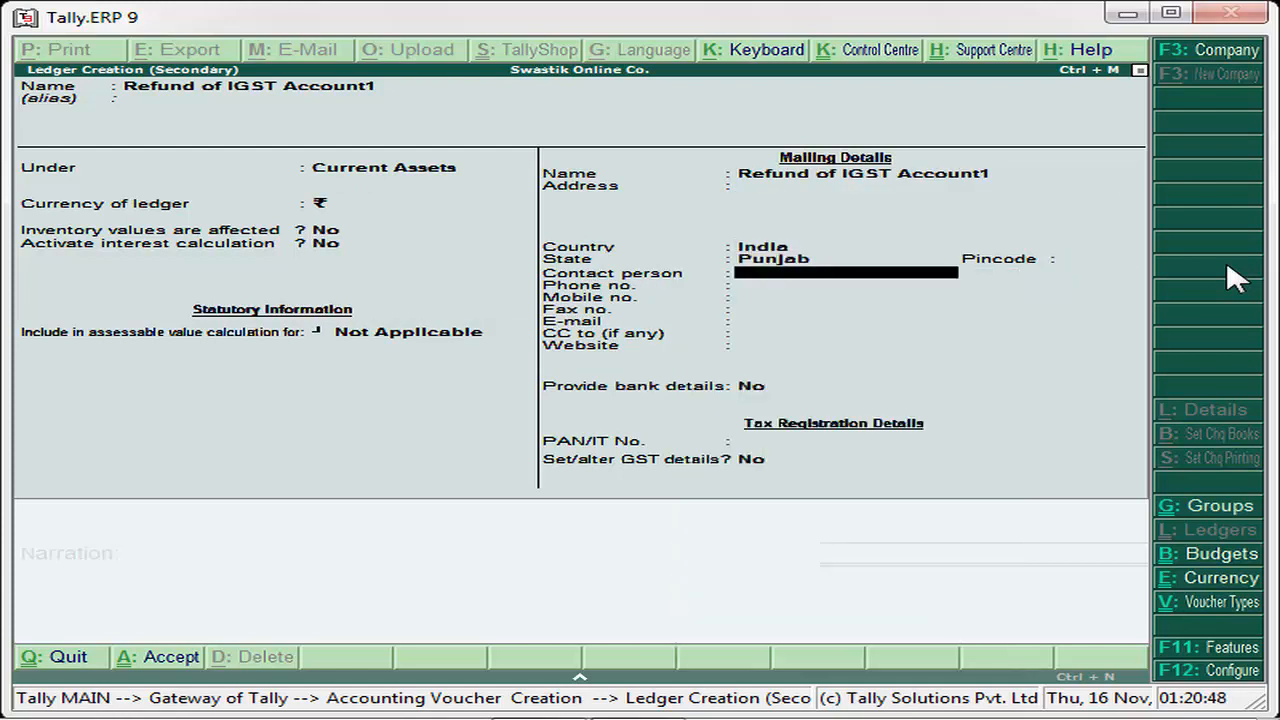
pyautogui.press('Return')
pyautogui.press('Return')
pyautogui.press('Return')
pyautogui.press('Return')
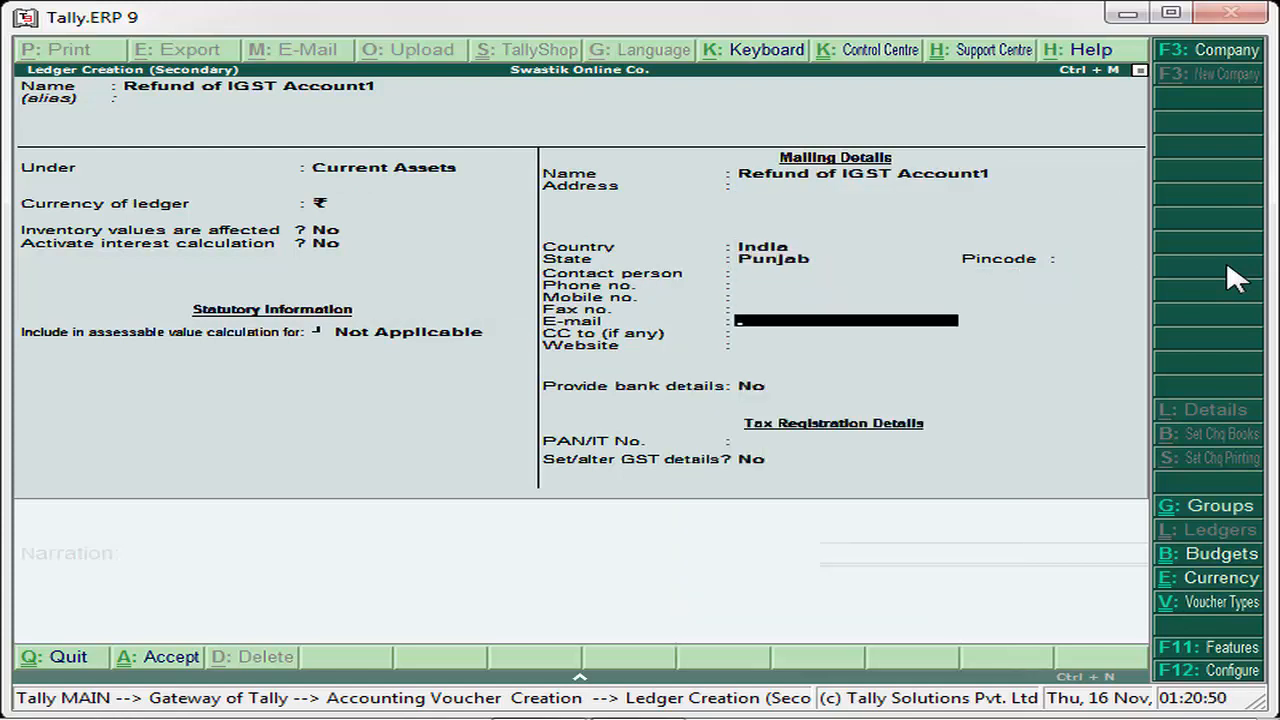
pyautogui.press('Return')
pyautogui.press('Return')
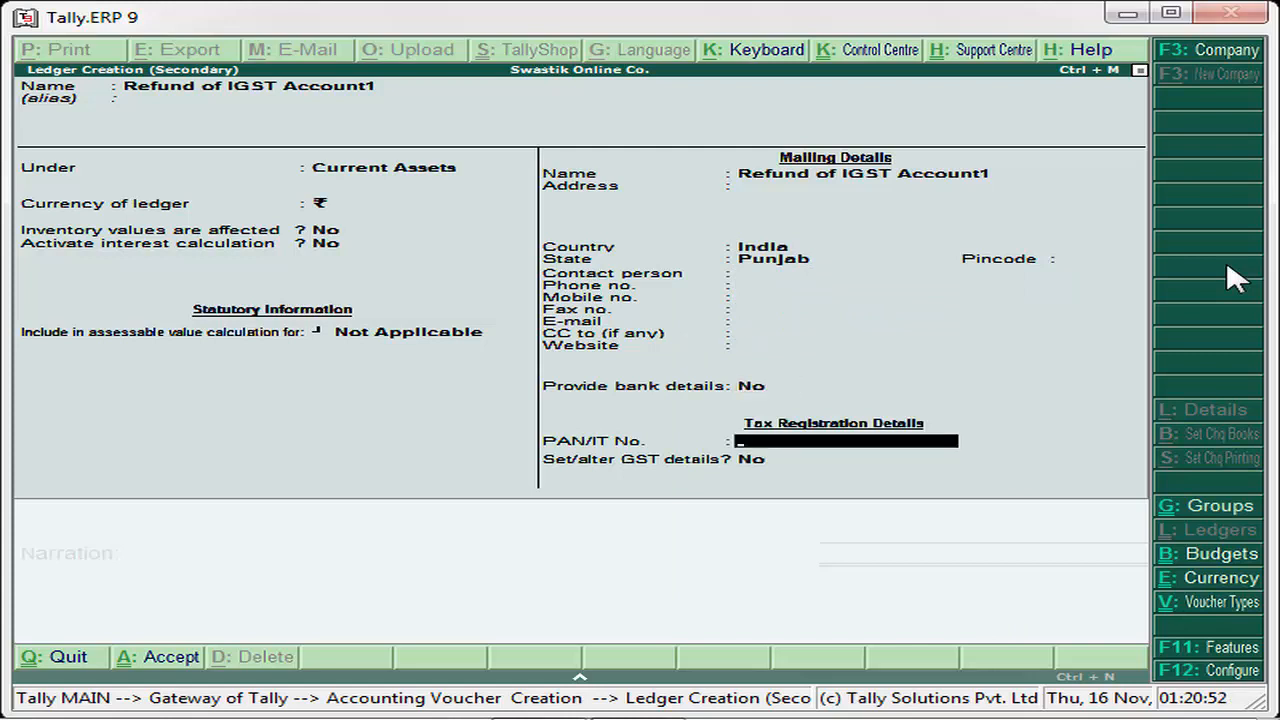
pyautogui.press('Return')
pyautogui.press('Return')
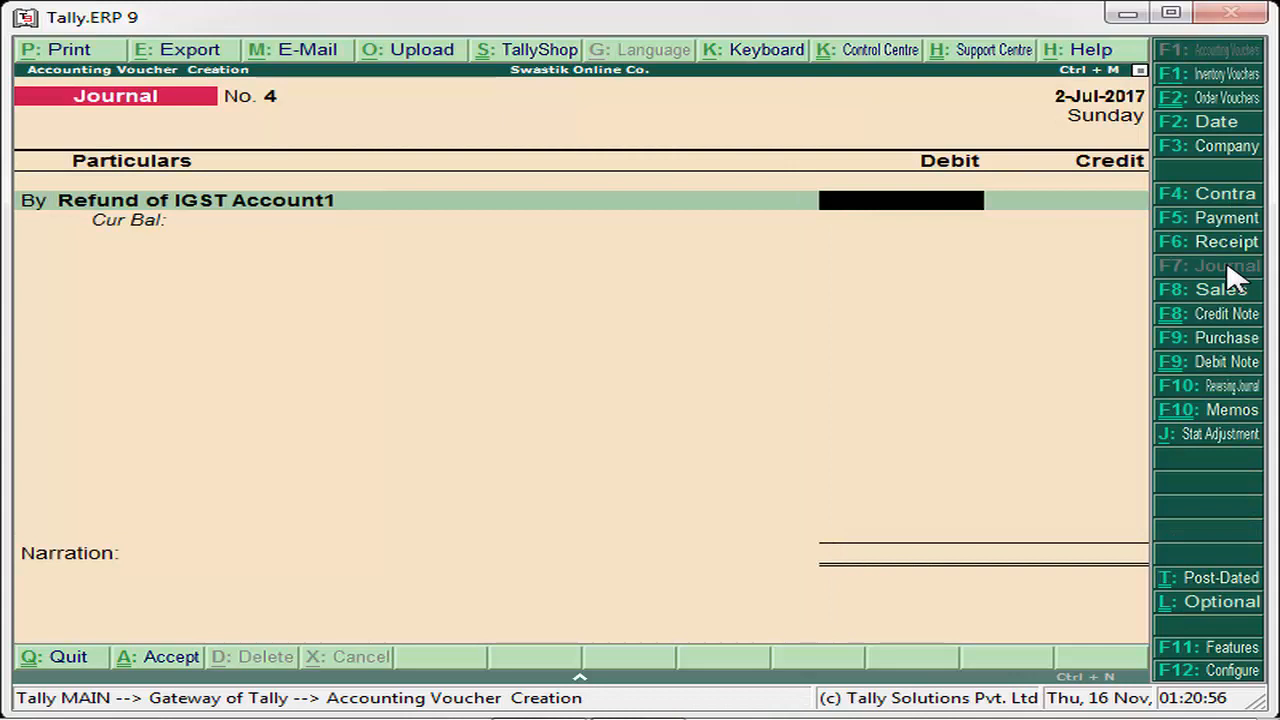
# Debit Refund of IGST Account1 with 32,400 and credit the same amount to Rana Trading Account
pyautogui.write('32400')
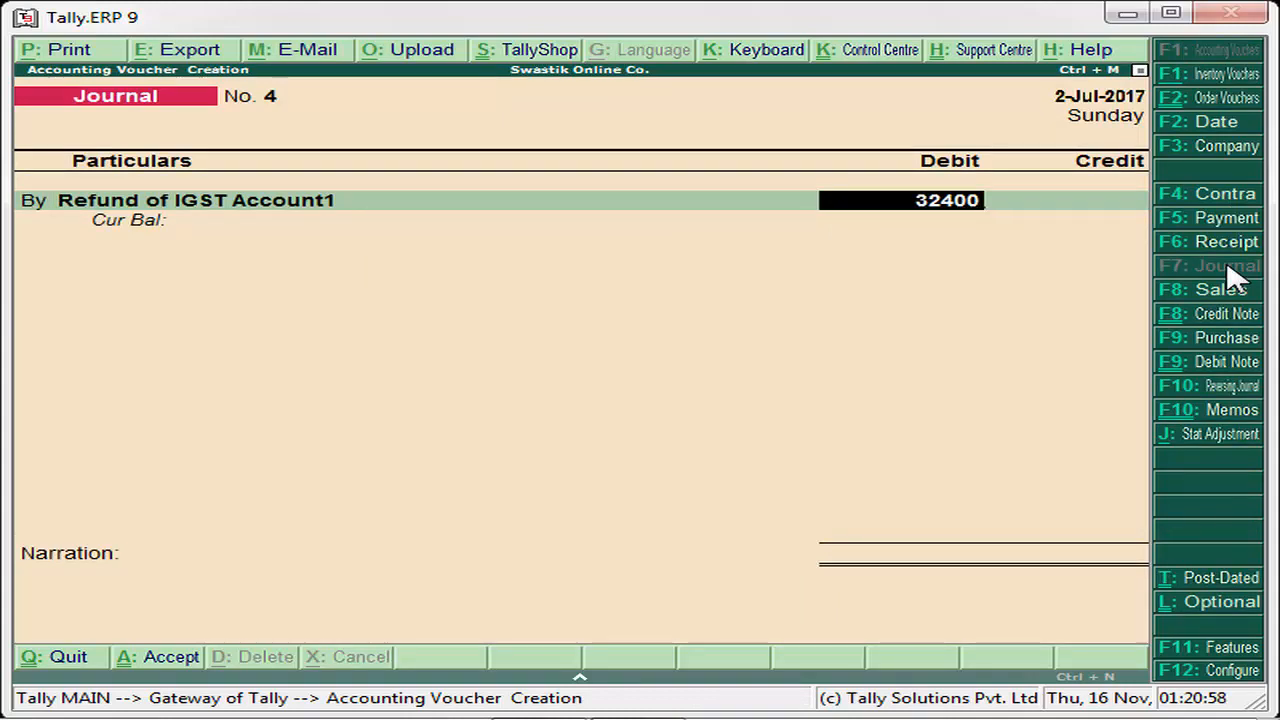
pyautogui.press('Return')
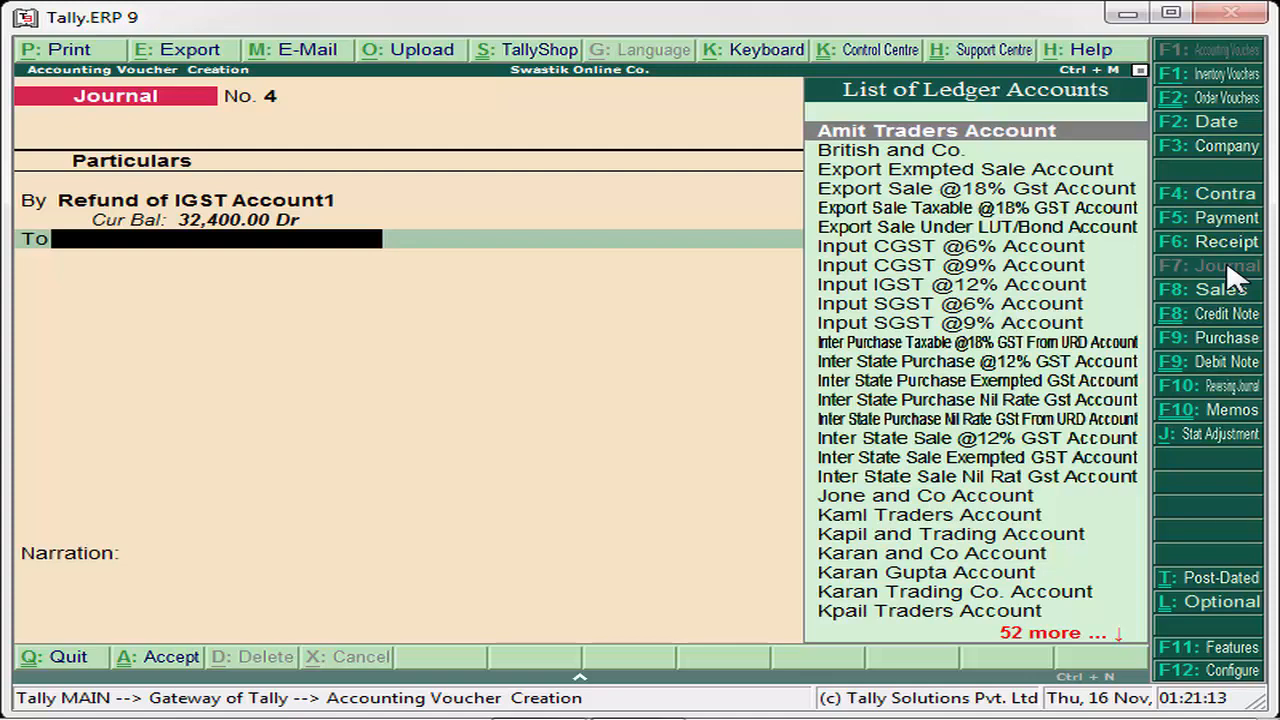
pyautogui.write('Ra')
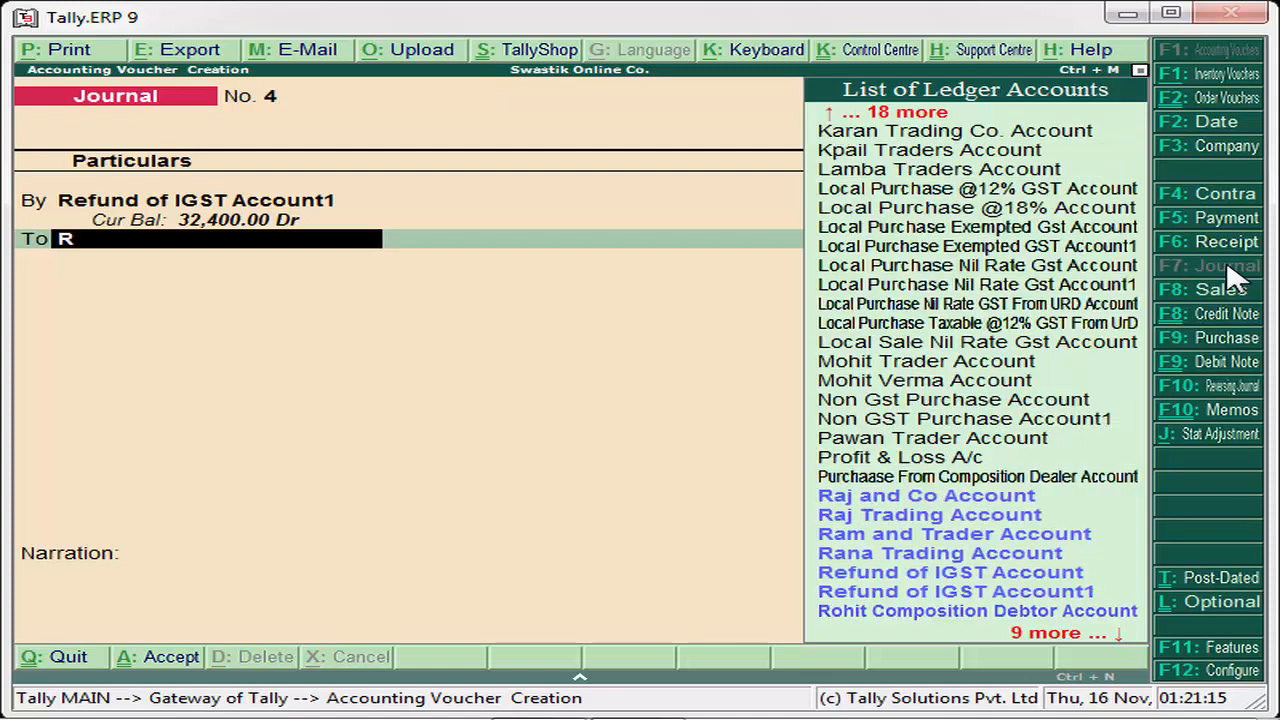
pyautogui.press('Down')
pyautogui.press('Down')
pyautogui.press('Up')
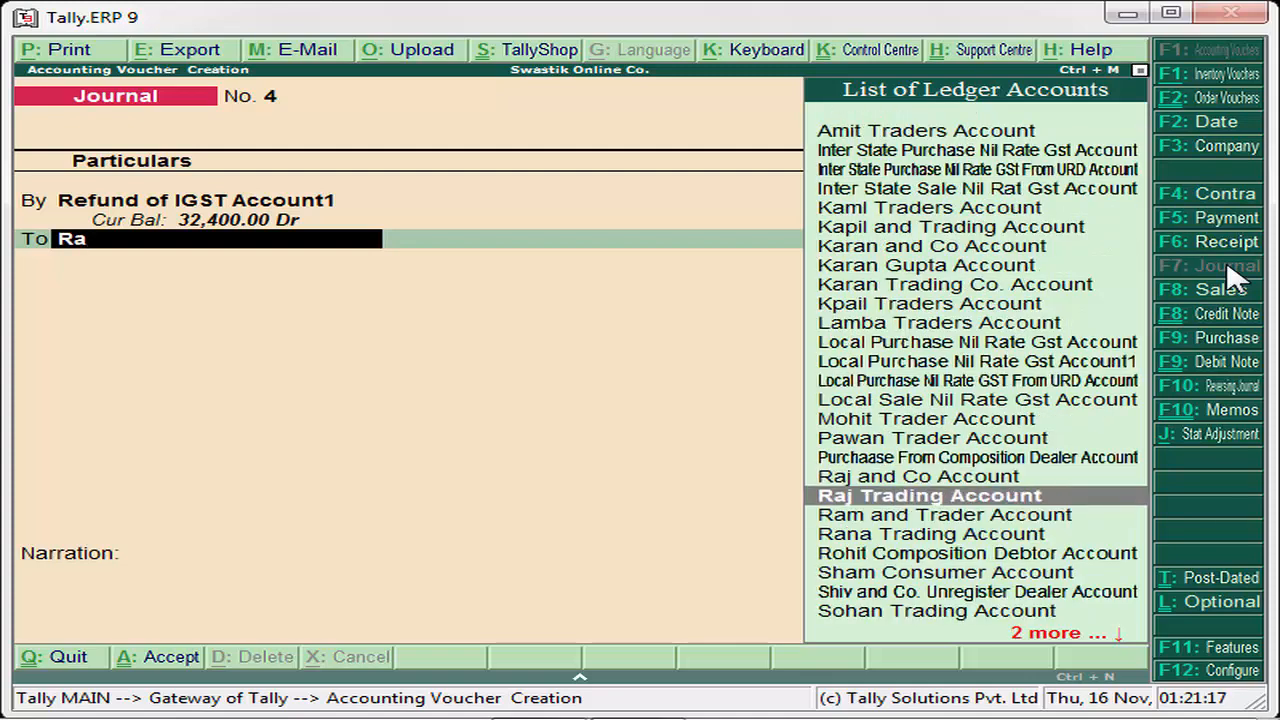
pyautogui.press('Down')
pyautogui.press('Down')
pyautogui.press('Return')
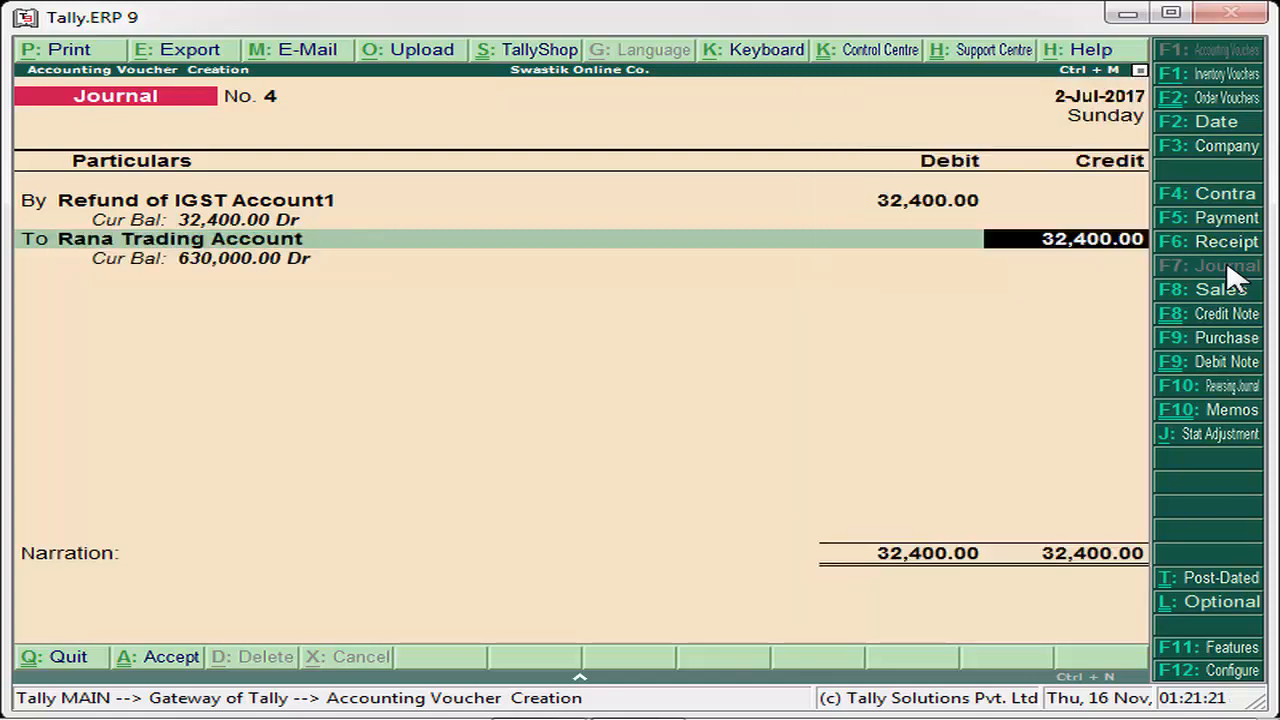
pyautogui.press('Return')
# Allocate the full 32,400 credit as Agst Ref 23, leave the narration blank, and save the journal voucher
pyautogui.press('Return')
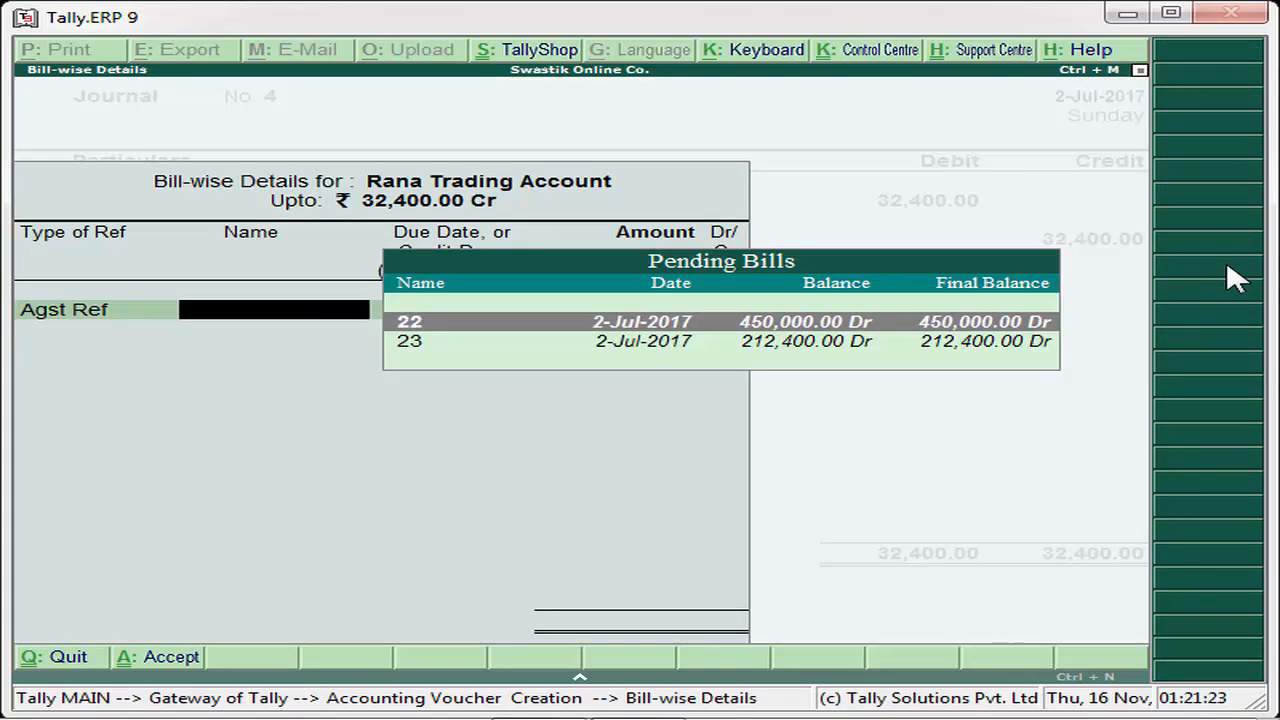
pyautogui.press('Down')
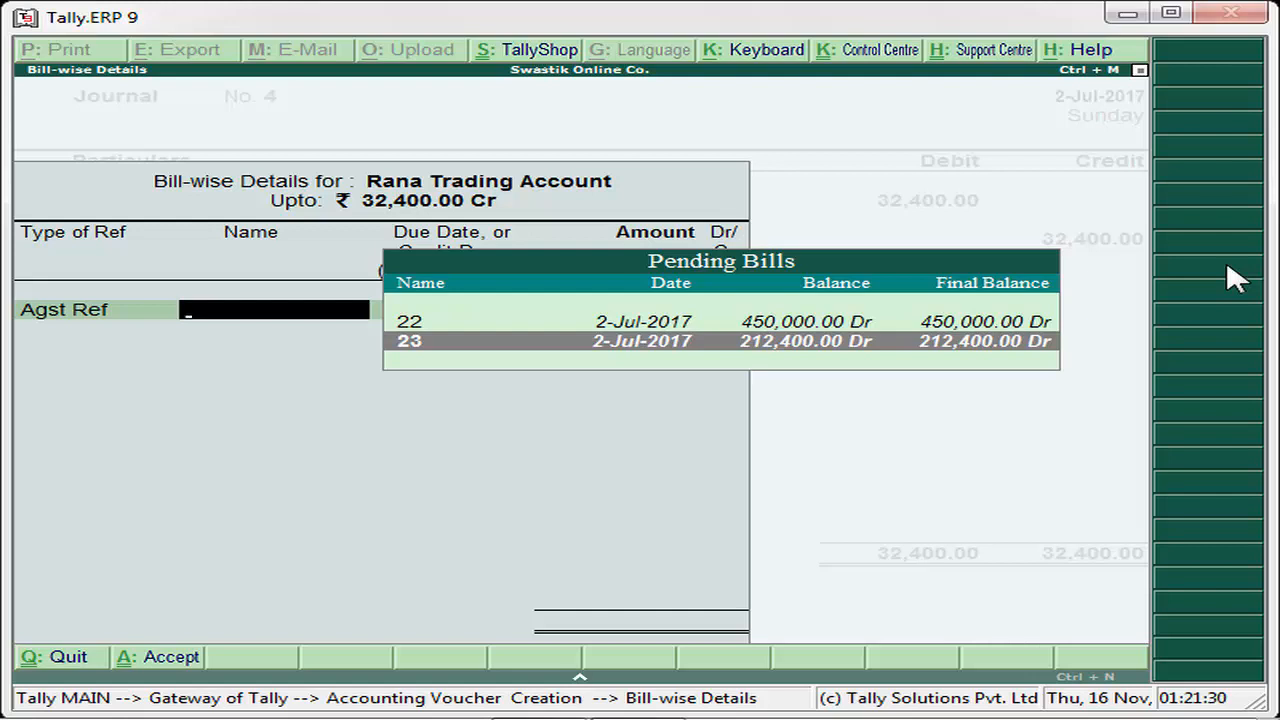
pyautogui.press('Return')
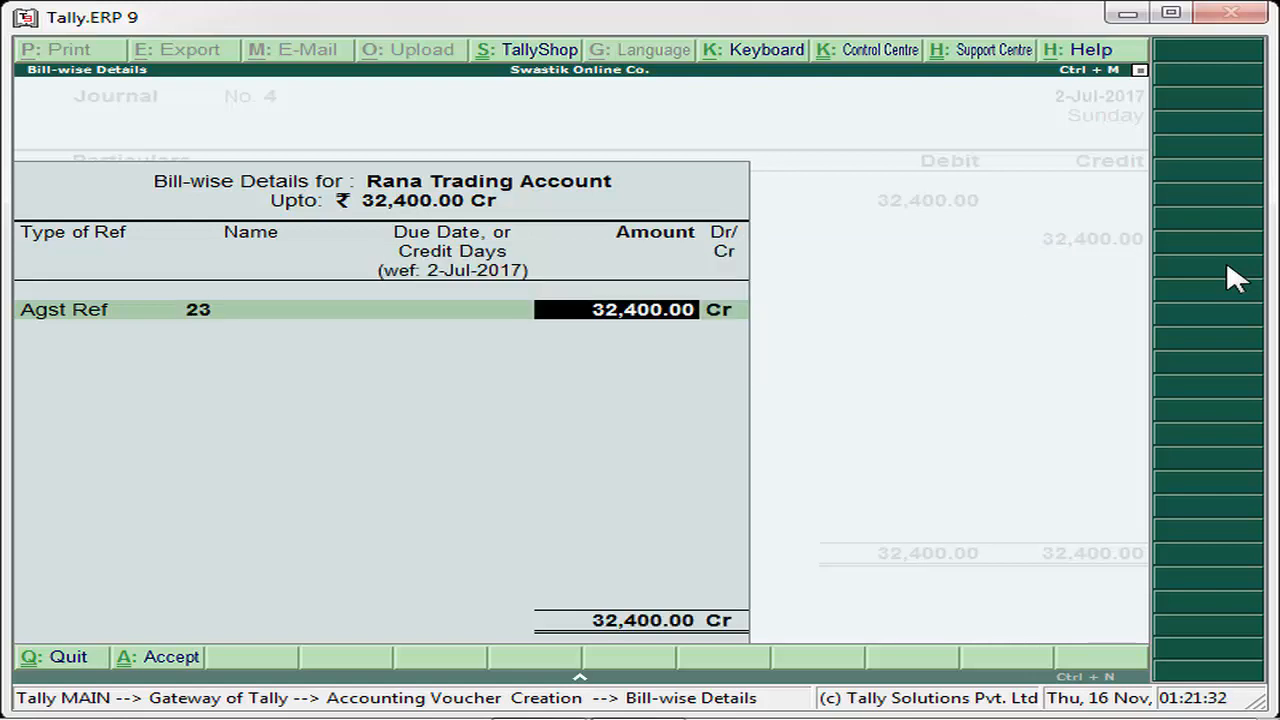
pyautogui.press('Return')
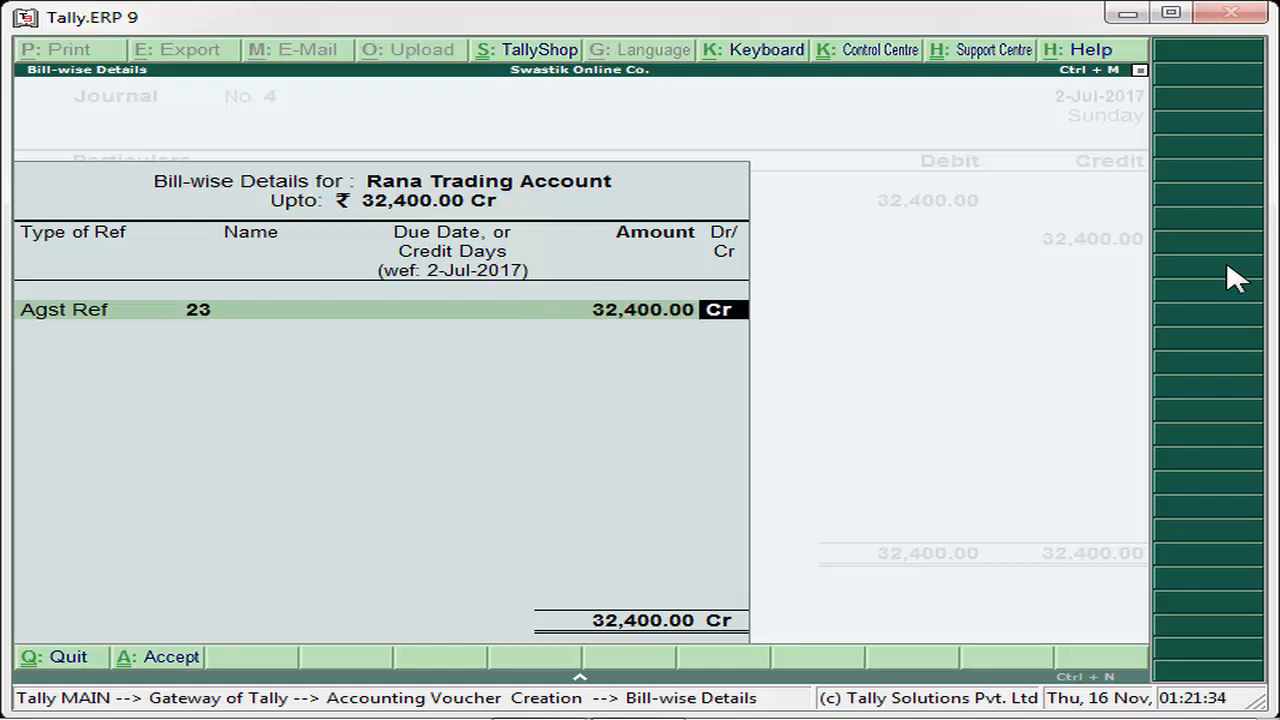
pyautogui.press('Return')
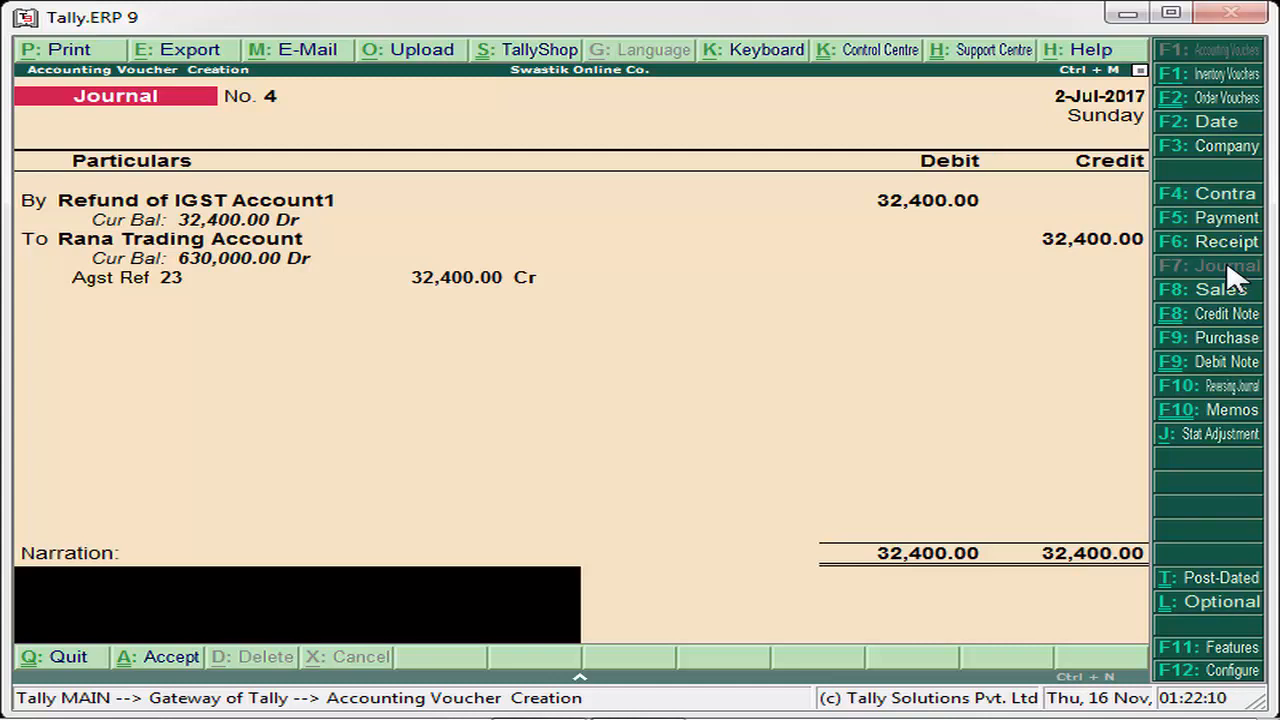
pyautogui.press('Return')
pyautogui.press('Return')
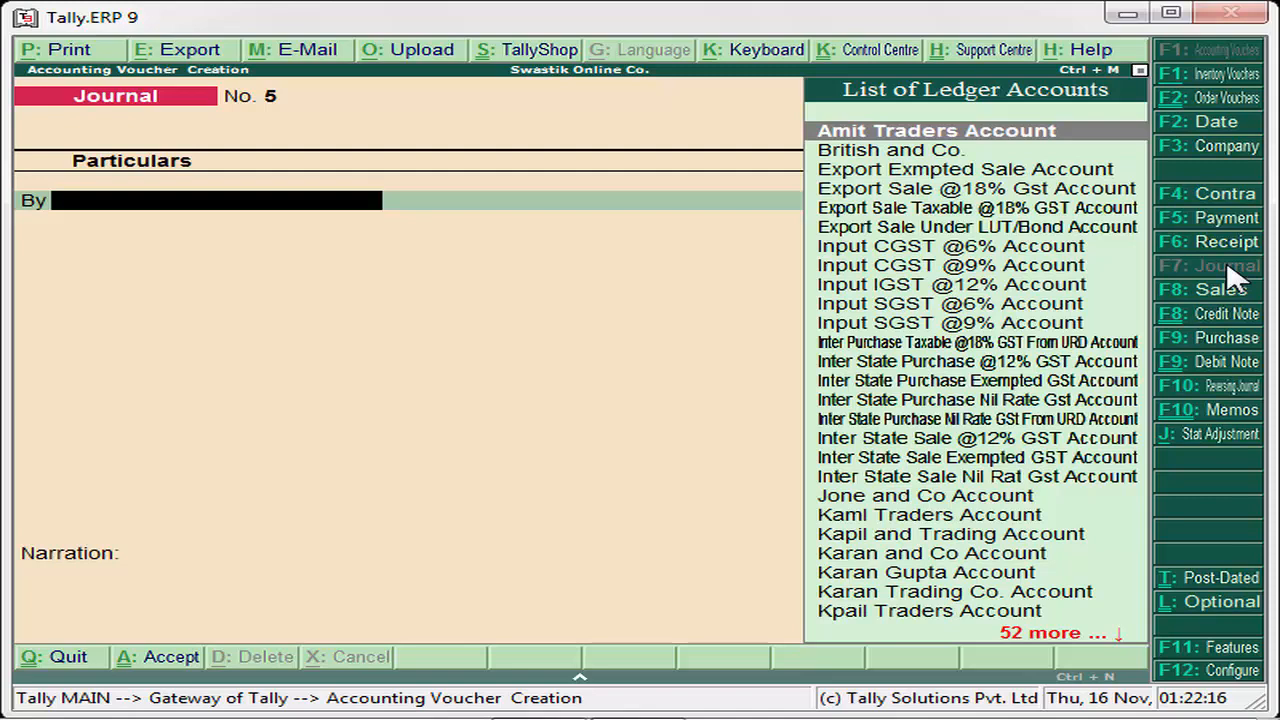
# Start a new sales voucher without a reference number and choose Rana Trading Account as the party
pyautogui.press('Escape')
pyautogui.press('y')
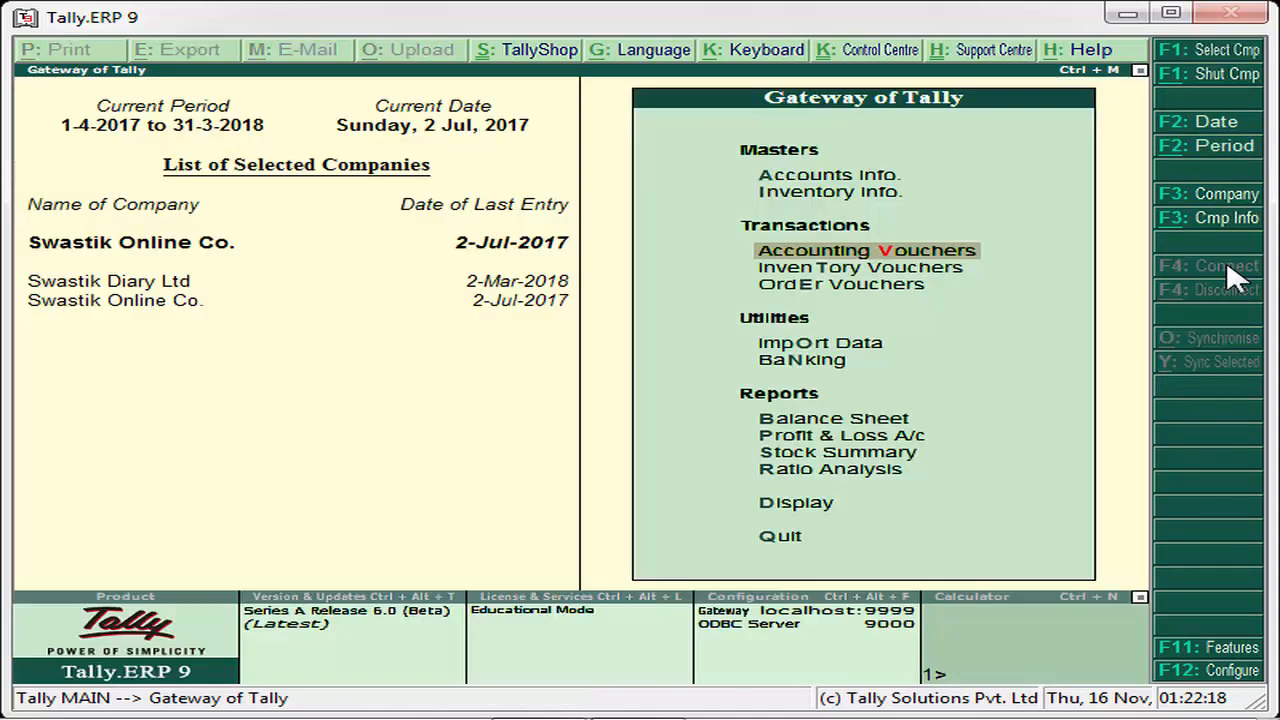
pyautogui.press('Return')
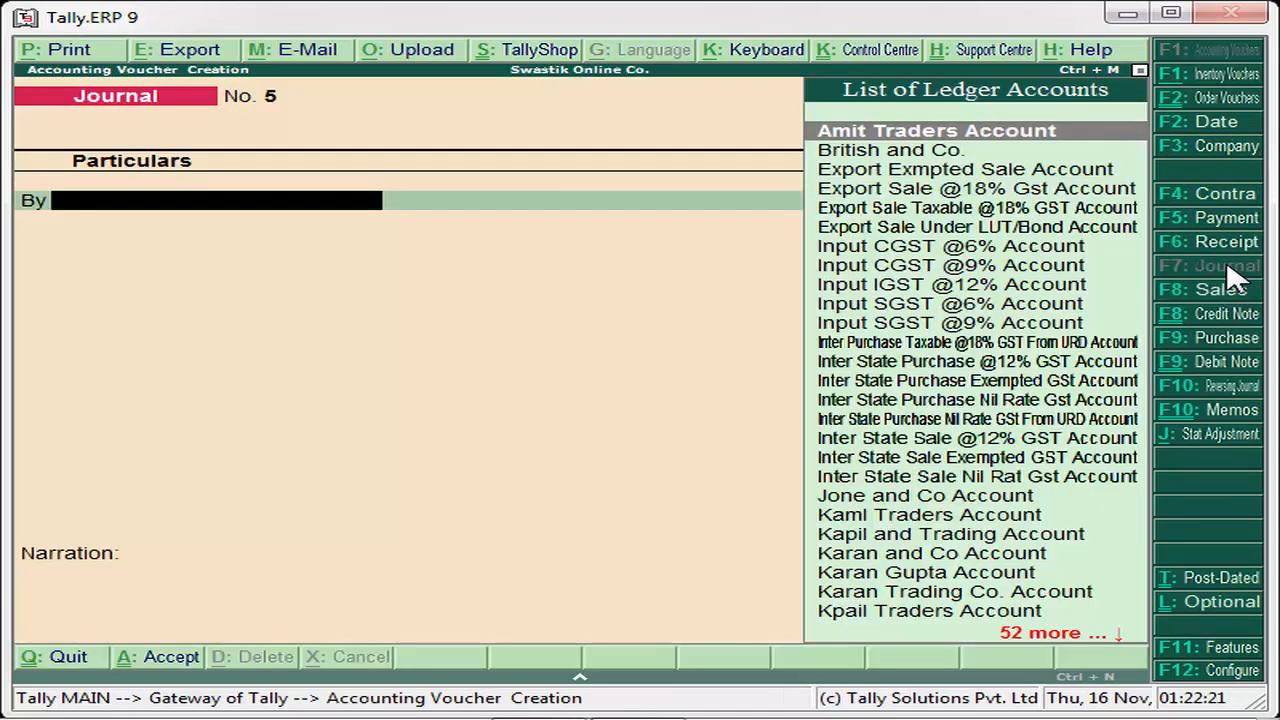
pyautogui.click(1200, 295)
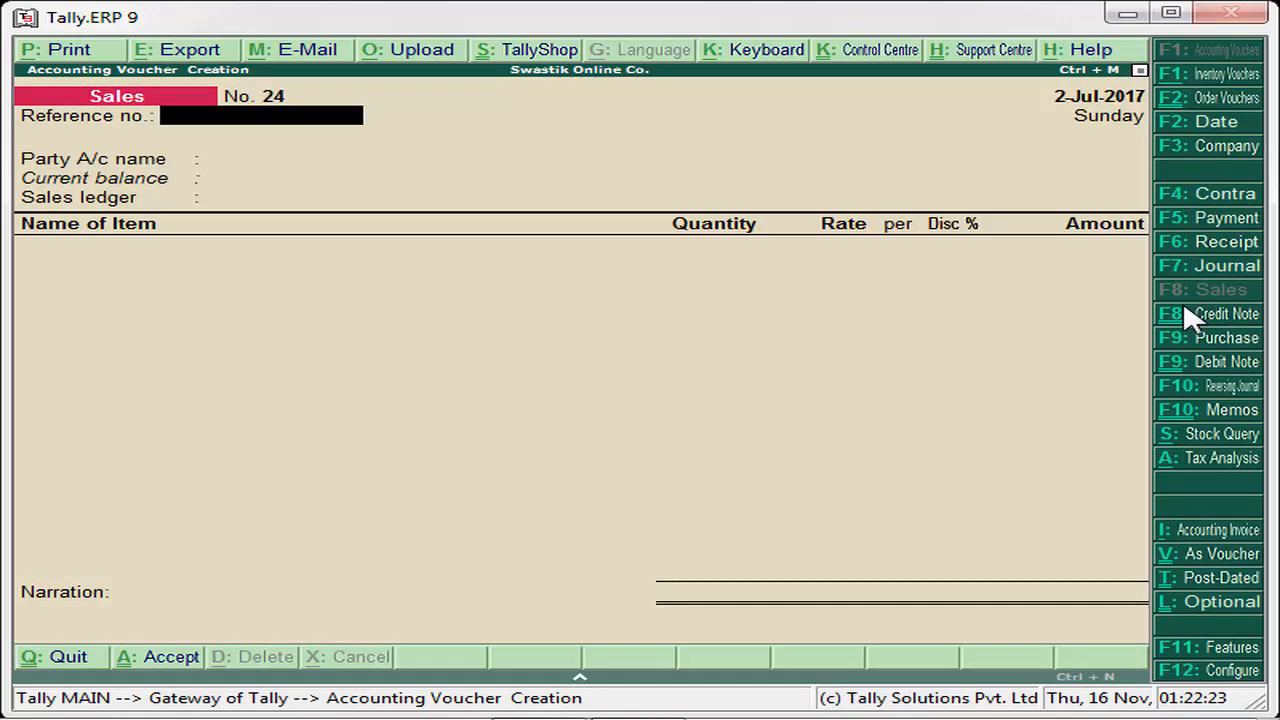
pyautogui.press('Return')
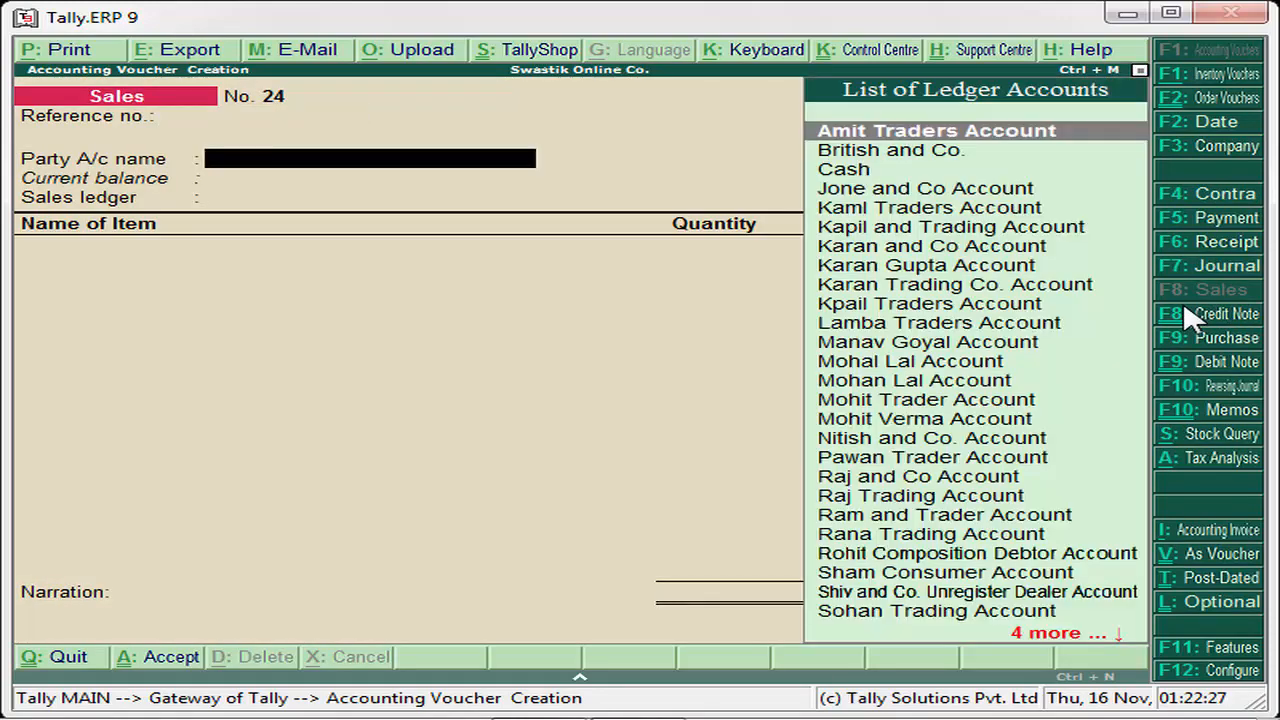
pyautogui.write('Ra')
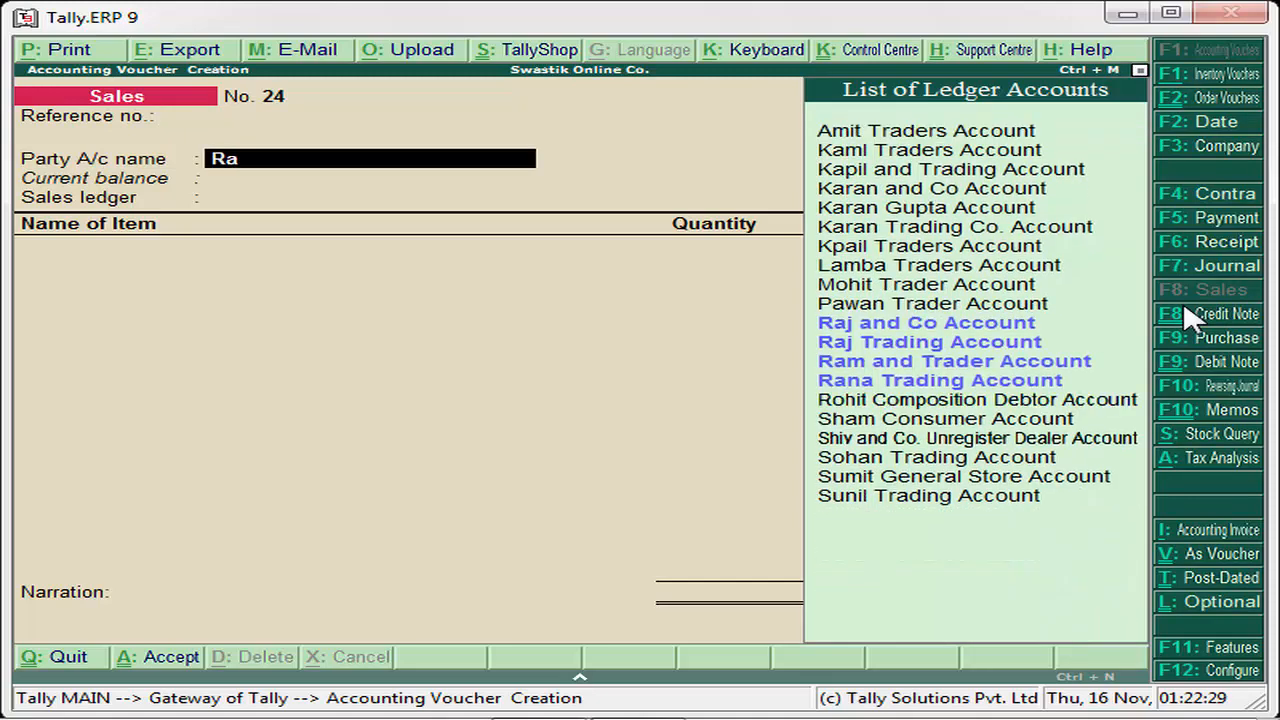
pyautogui.press('Down')
pyautogui.press('Down')
pyautogui.press('Down')
pyautogui.press('Return')
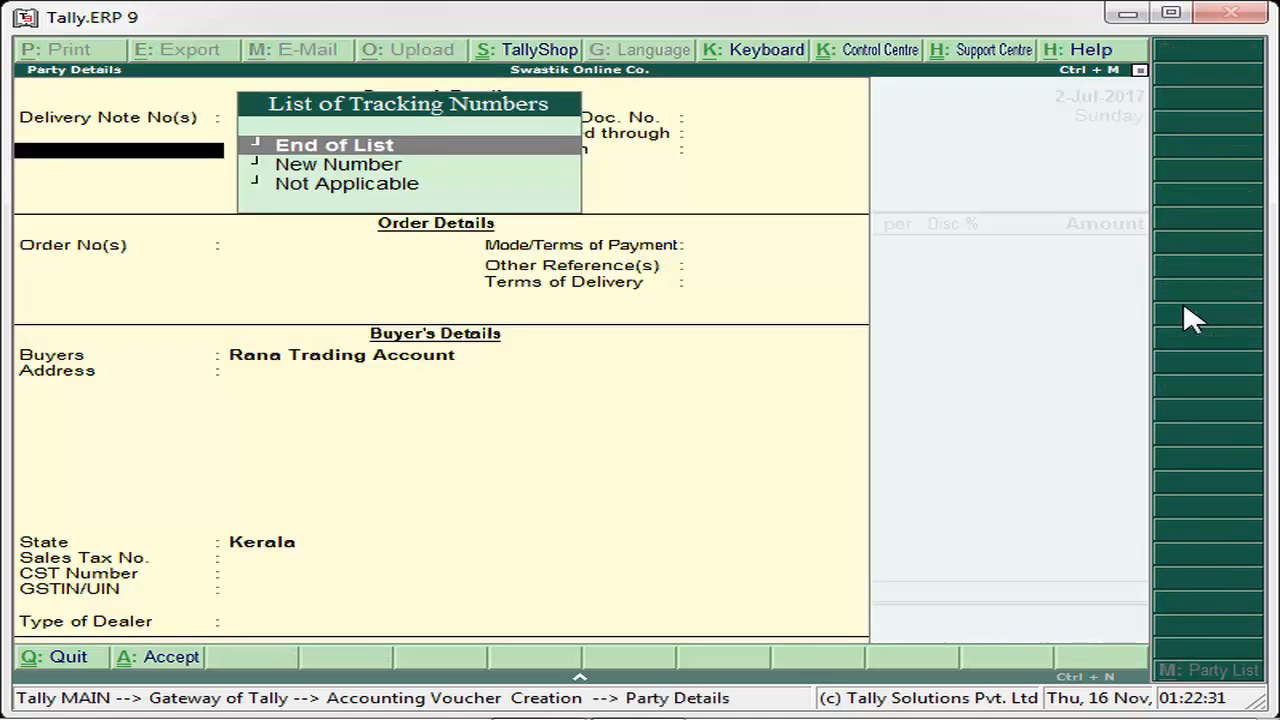
# Keep the despatch, order and buyer details as they are and set the type of dealer to Unregistered
pyautogui.press('Return')
pyautogui.press('Return')
pyautogui.press('Return')
pyautogui.press('Return')
pyautogui.press('Return')
pyautogui.press('Return')
pyautogui.press('Return')
pyautogui.press('Return')
pyautogui.press('Return')
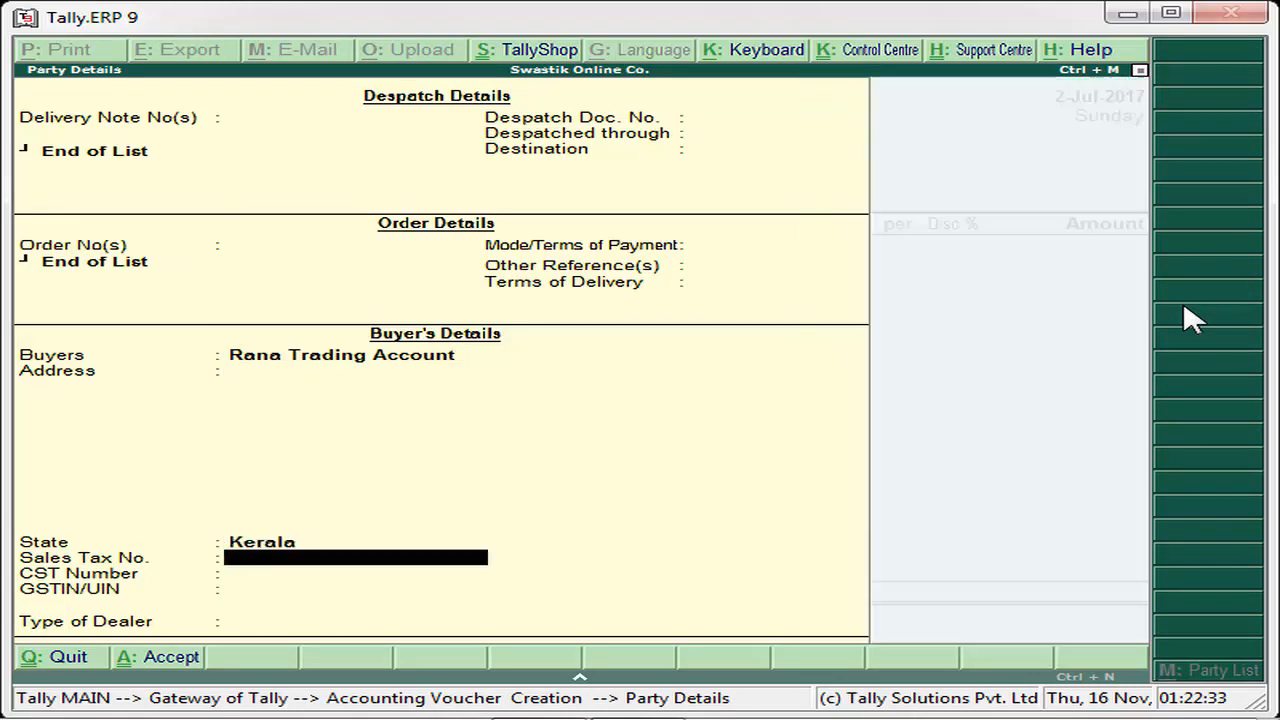
pyautogui.press('Return')
pyautogui.press('Down')
pyautogui.press('Down')
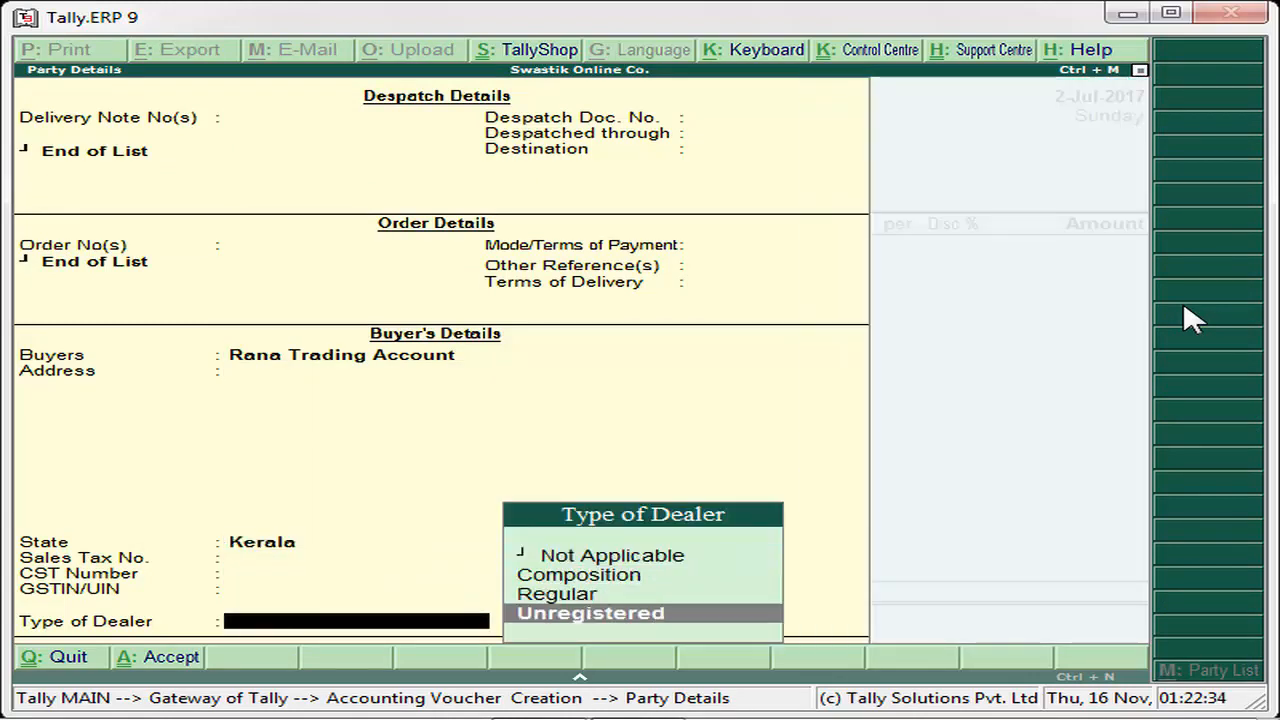
pyautogui.press('Return')
# Choose Sale to Sez Exmepted Account as the voucher's sales ledger
pyautogui.press('Down')
pyautogui.press('Down')
pyautogui.press('Down')
pyautogui.press('Down')
pyautogui.press('Down')
pyautogui.press('Down')
pyautogui.press('Down')
pyautogui.press('Down')
pyautogui.press('Down')
pyautogui.press('Down')
pyautogui.press('Down')
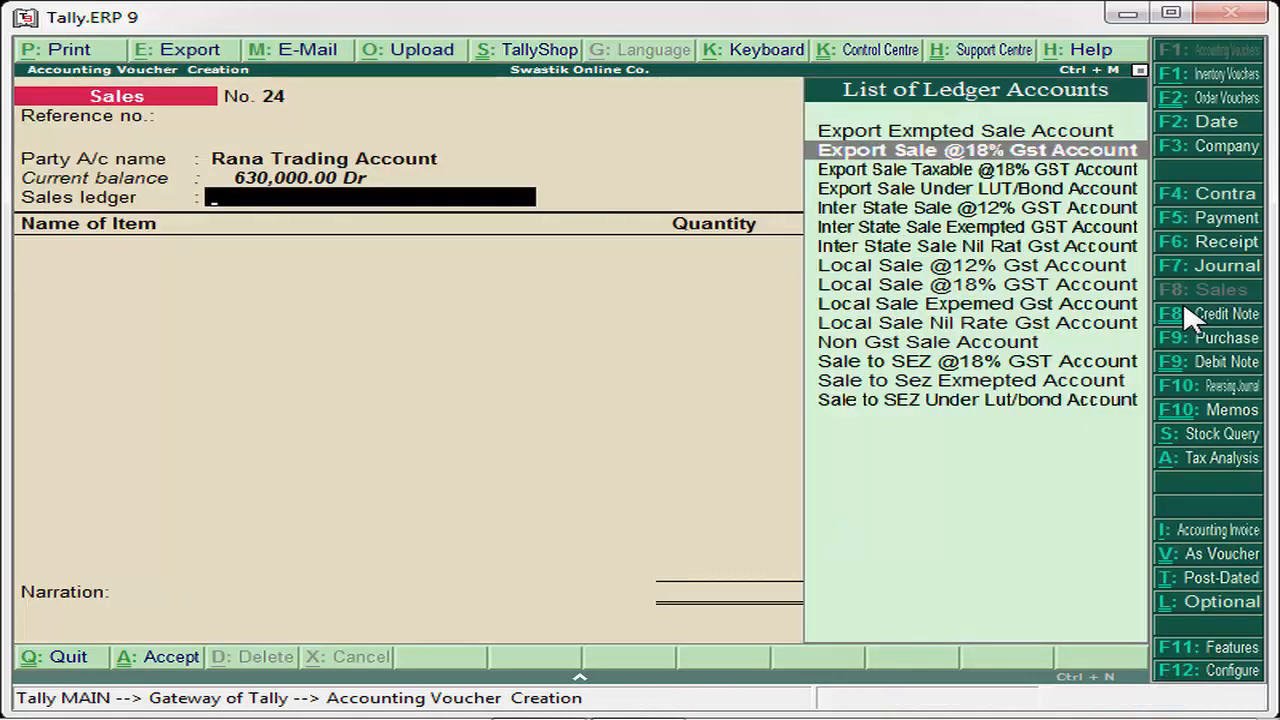
pyautogui.press('Down')
pyautogui.press('Down')
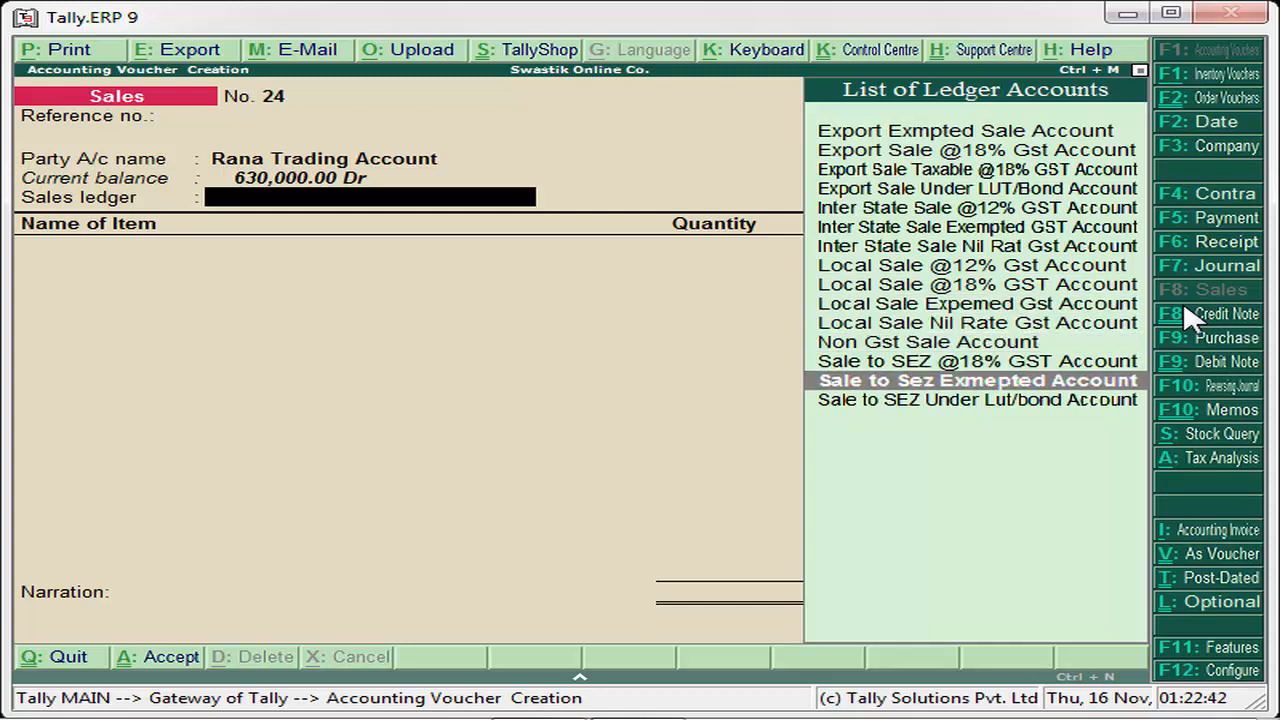
pyautogui.press('Return')
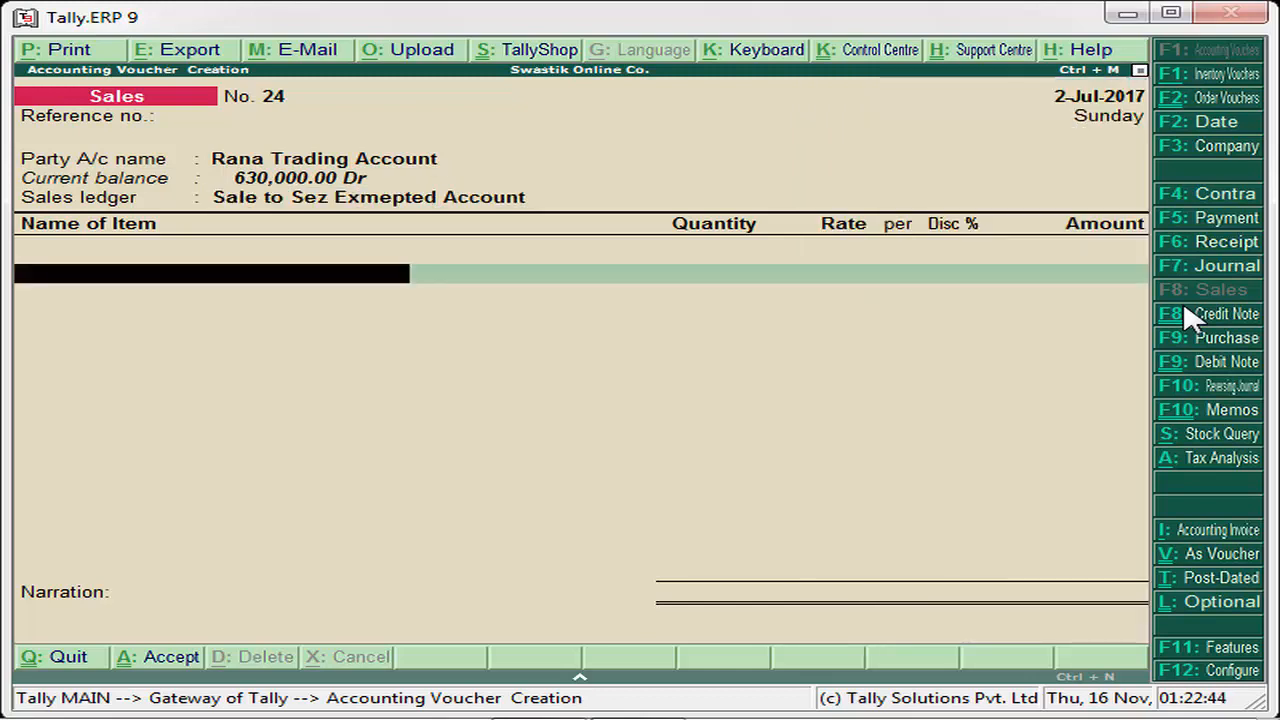
# Add Nil Rate Item to the voucher with tracking and order numbers Not Applicable, allocated to Main Location
pyautogui.write('S')
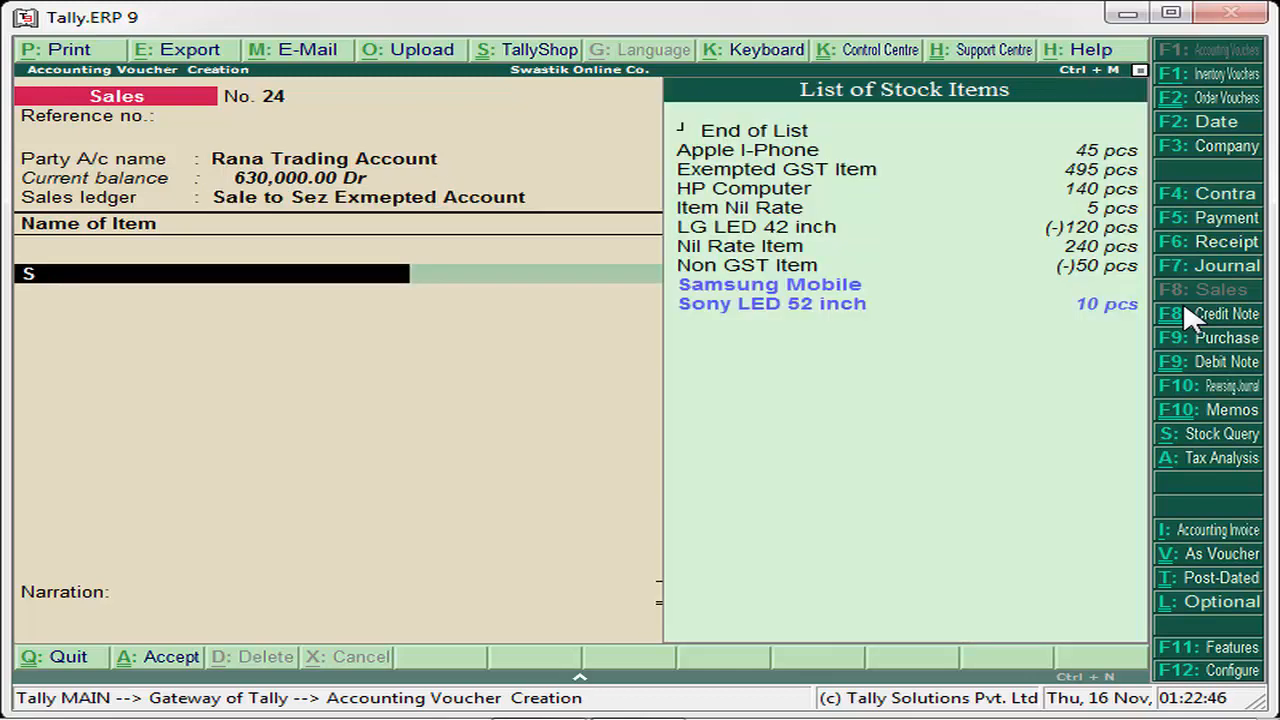
pyautogui.press('Up')
pyautogui.press('Up')
pyautogui.press('Up')
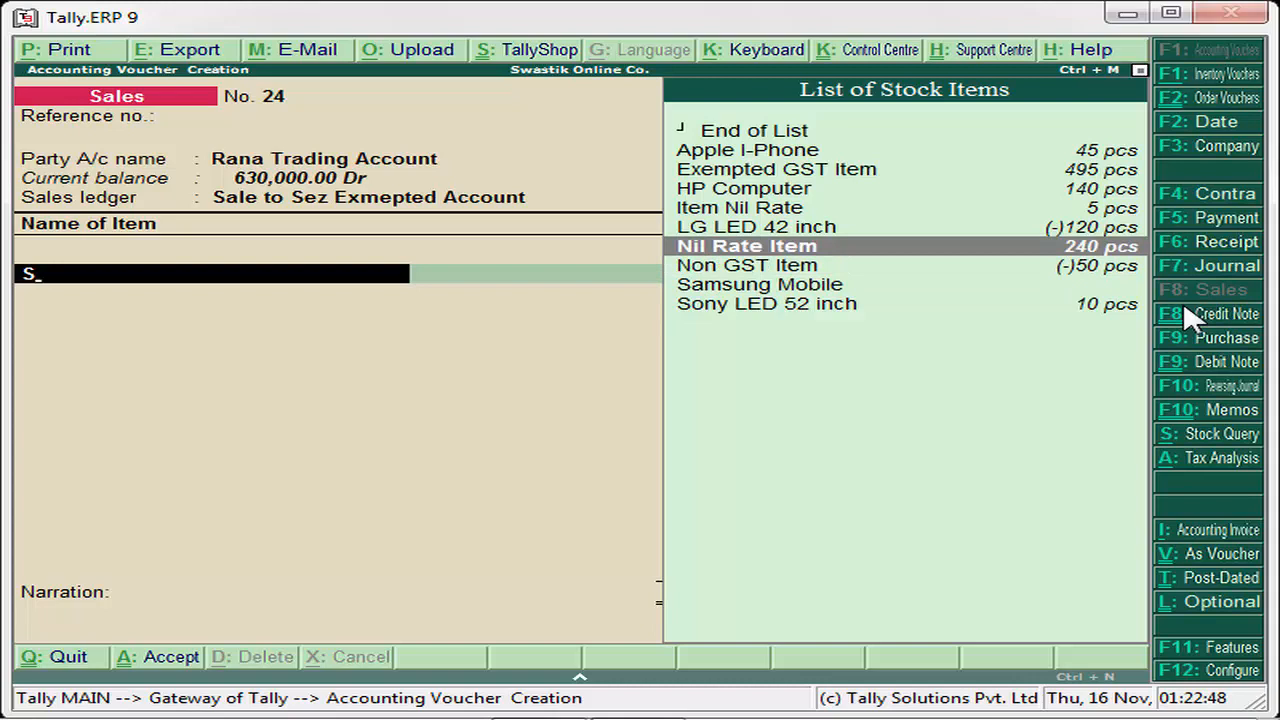
pyautogui.press('Up')
pyautogui.press('Up')
pyautogui.press('Up')
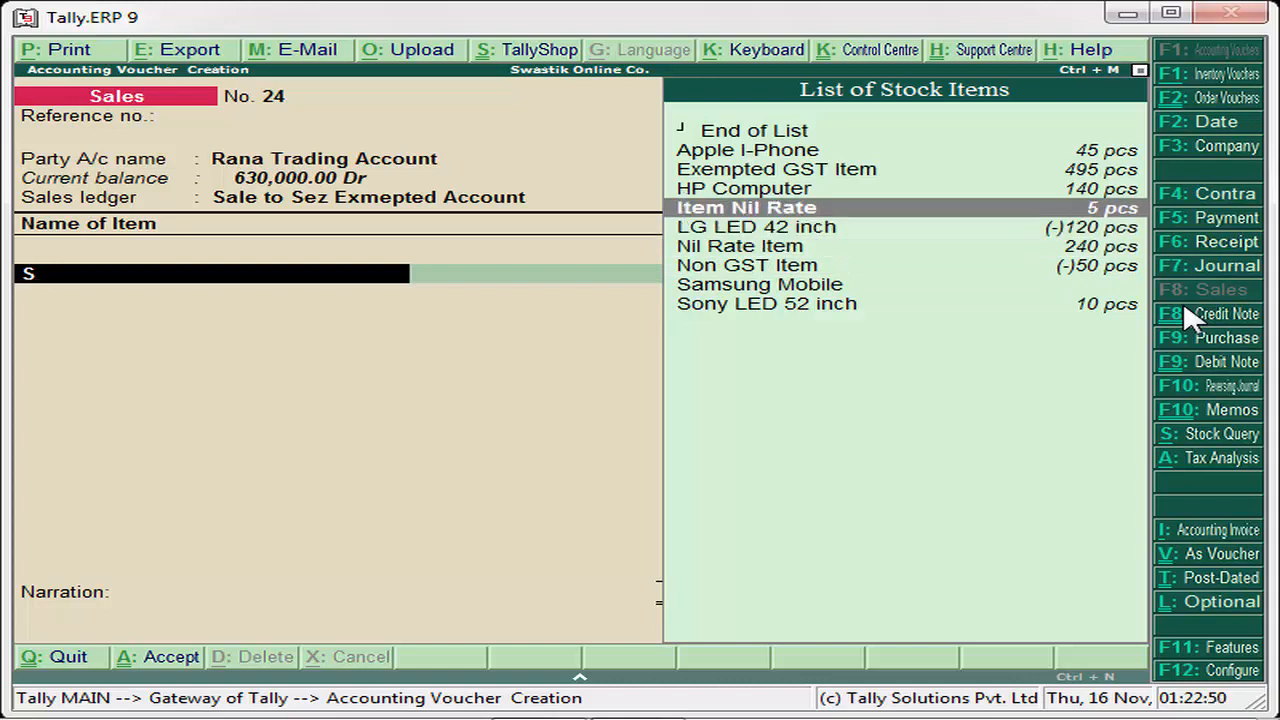
pyautogui.press('Up')
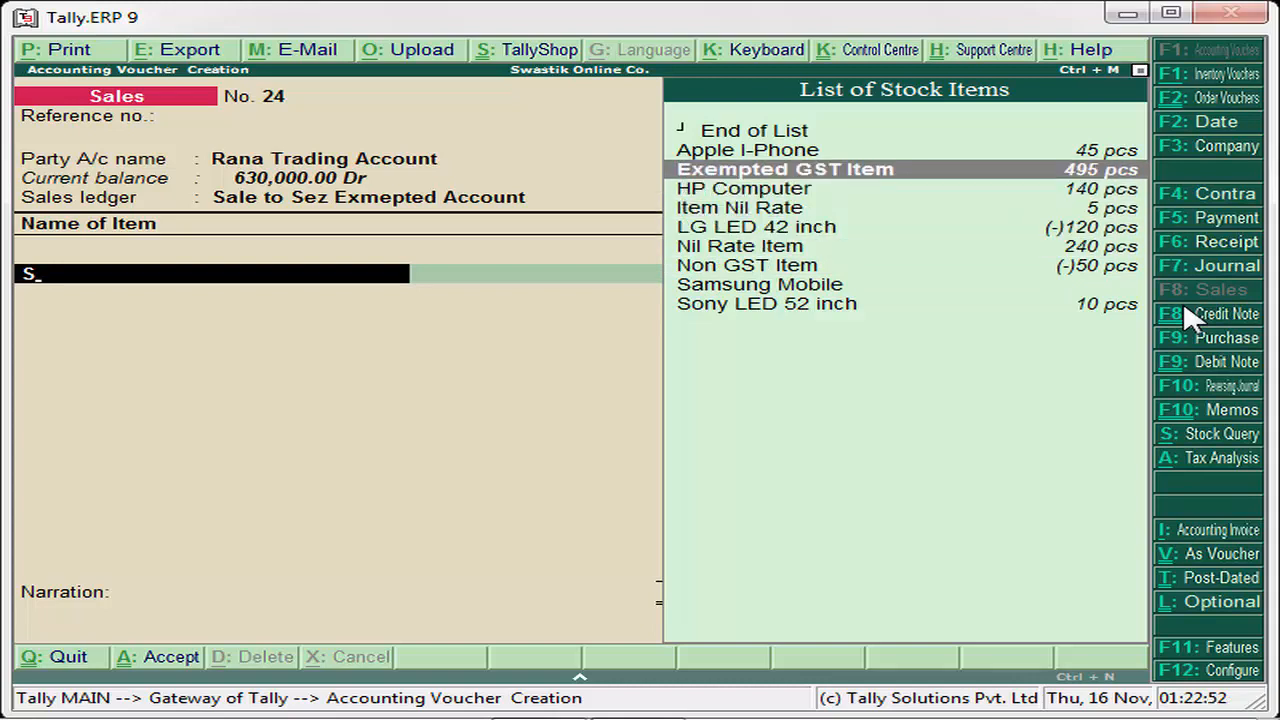
pyautogui.press('Down')
pyautogui.press('Down')
pyautogui.press('Down')
pyautogui.press('Down')
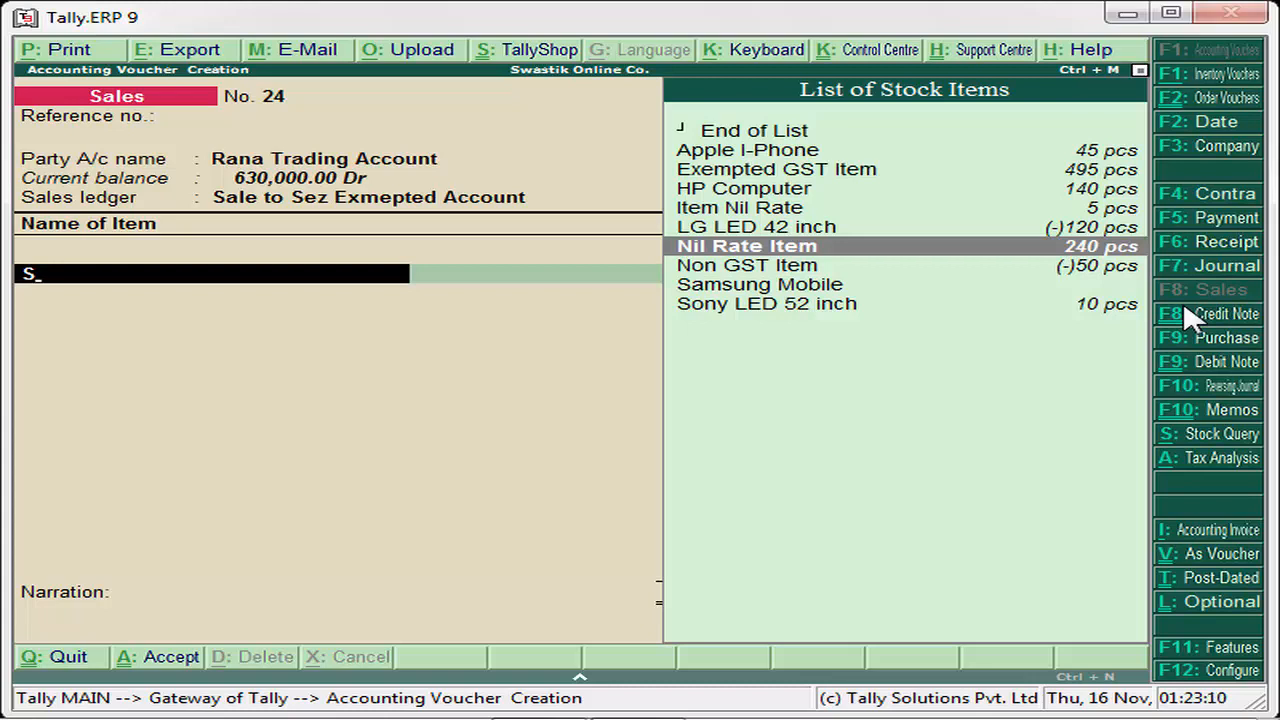
pyautogui.press('Return')
pyautogui.press('Down')
pyautogui.press('Return')
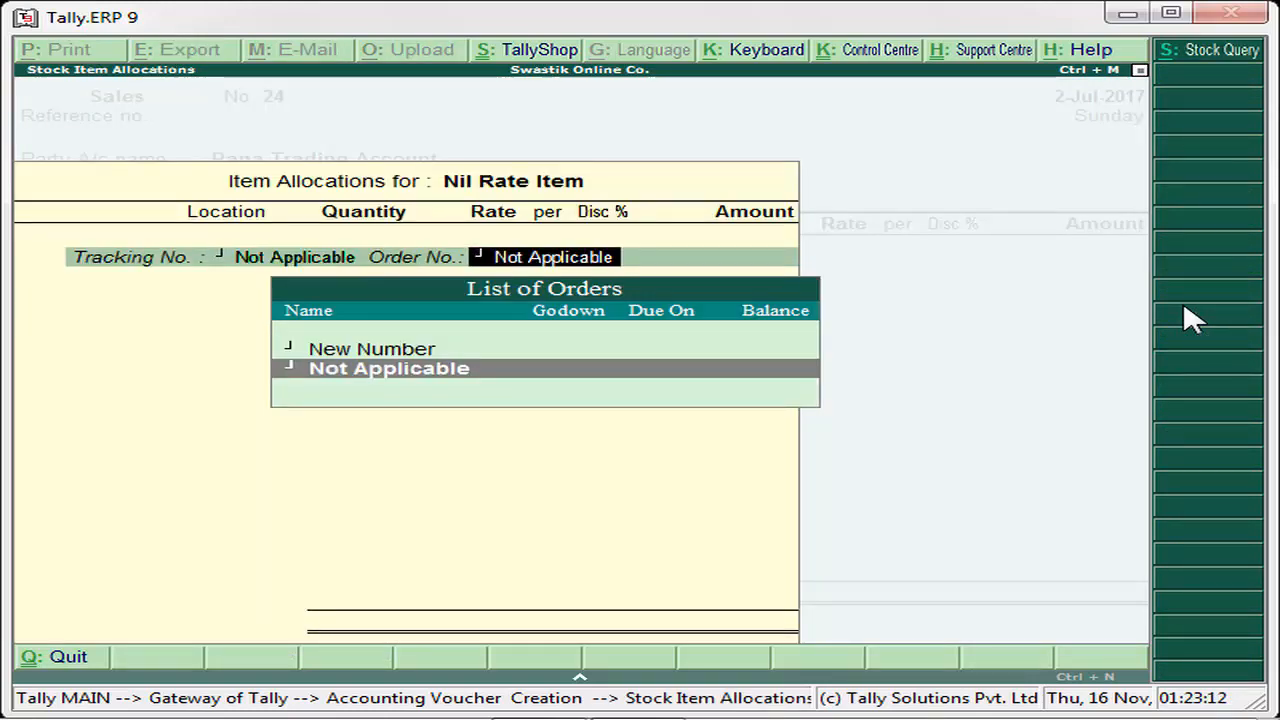
pyautogui.press('Return')
pyautogui.press('Return')
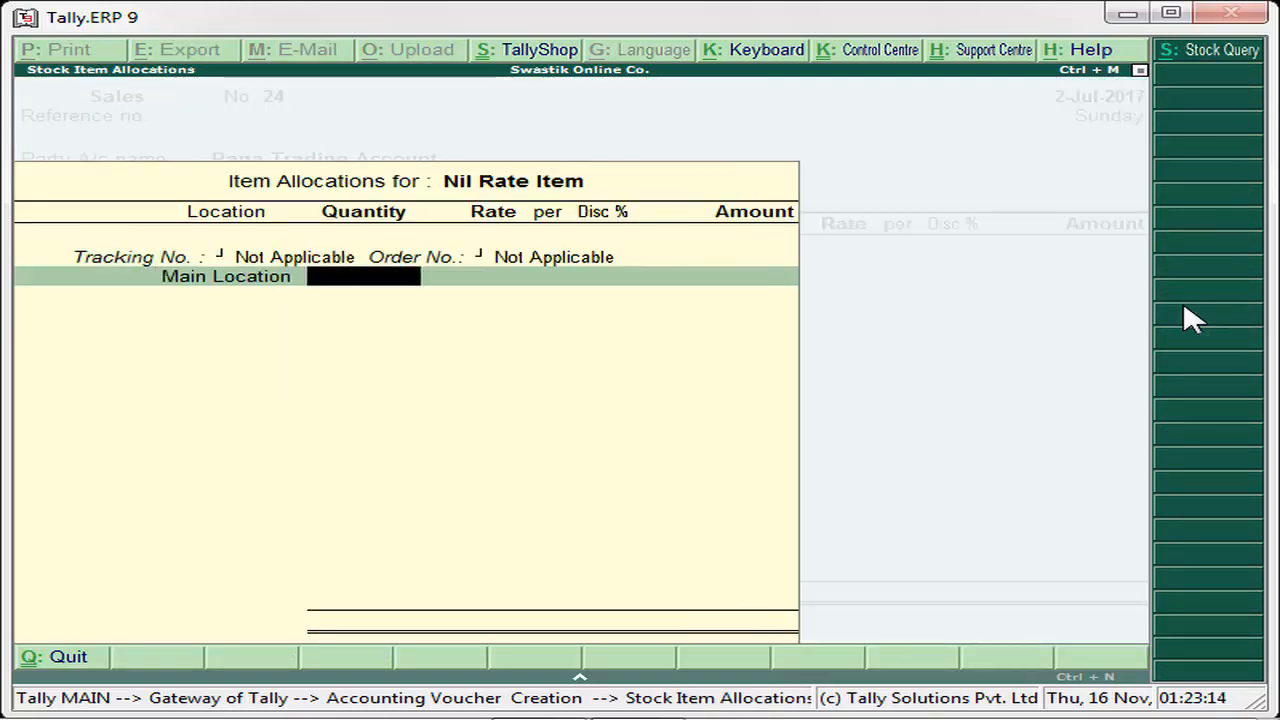
# Enter a quantity of 200 pcs at a rate of 1,000 per pcs and finish the item allocation
pyautogui.write('200')
pyautogui.press('Return')
pyautogui.press('Return')
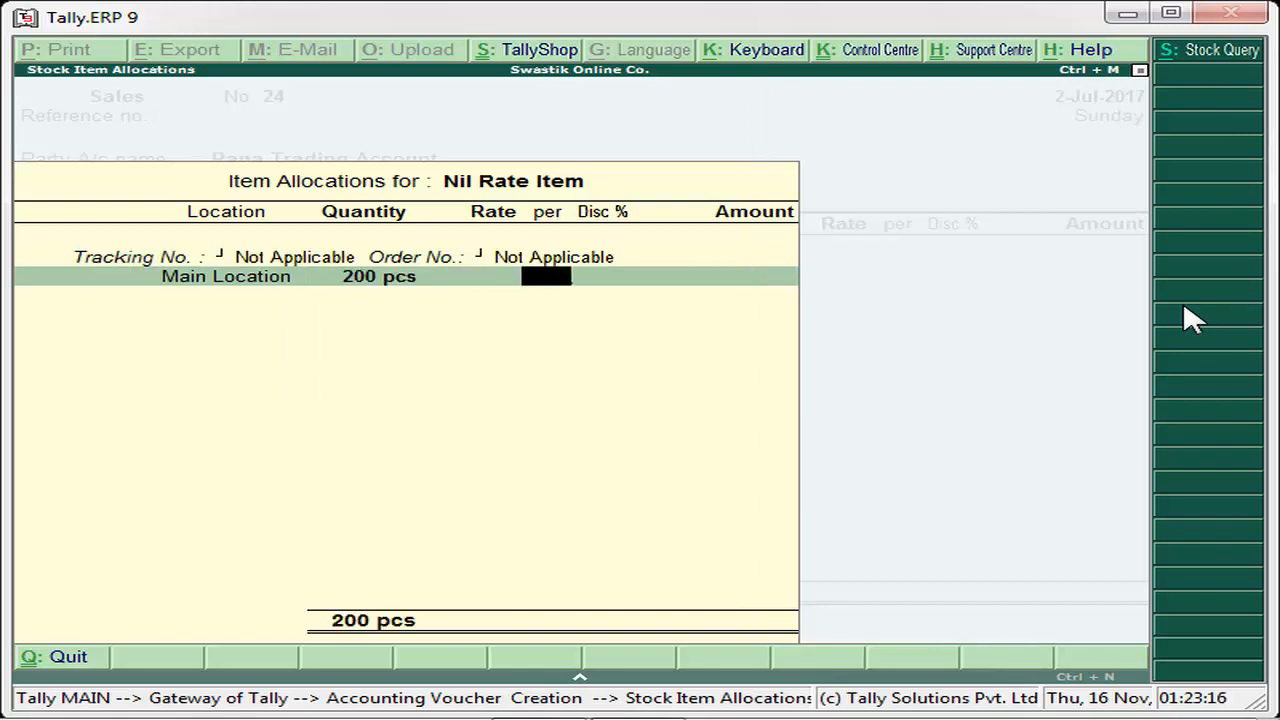
pyautogui.press('BackSpace')
pyautogui.write('1000')
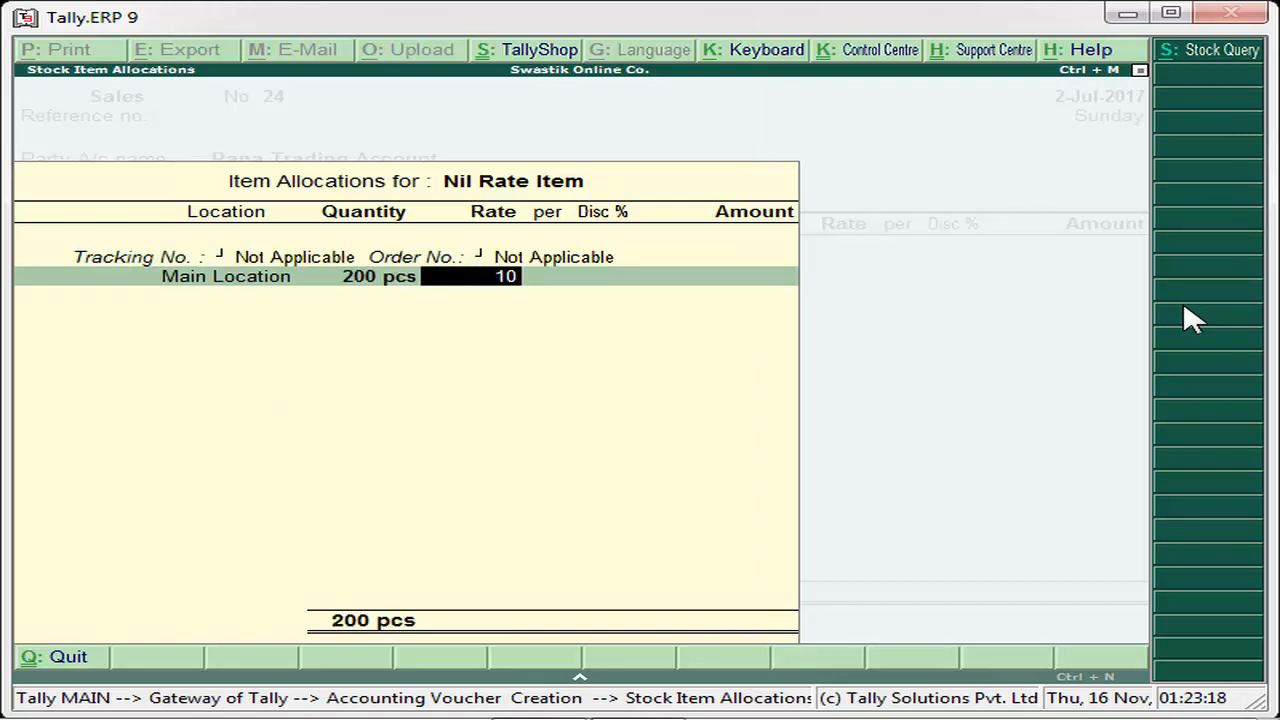
pyautogui.press('Return')
pyautogui.press('Return')
pyautogui.press('Return')
pyautogui.press('Return')
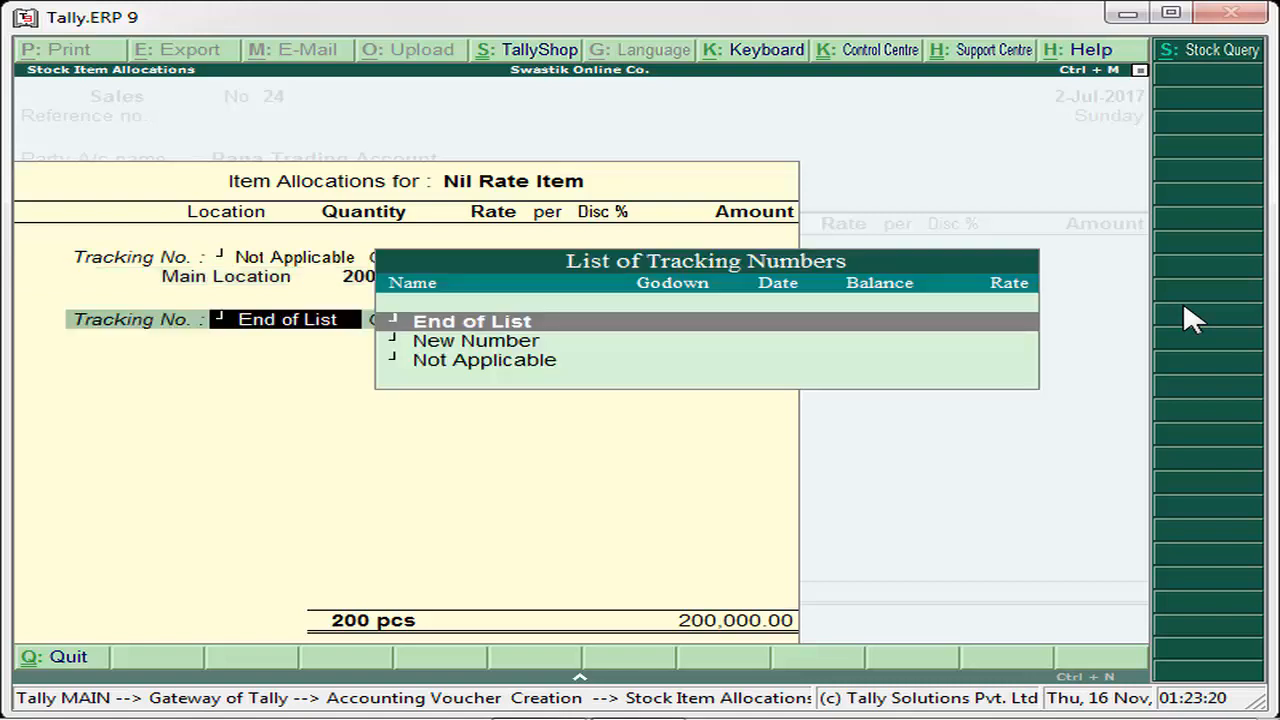
pyautogui.press('Return')
pyautogui.press('Return')
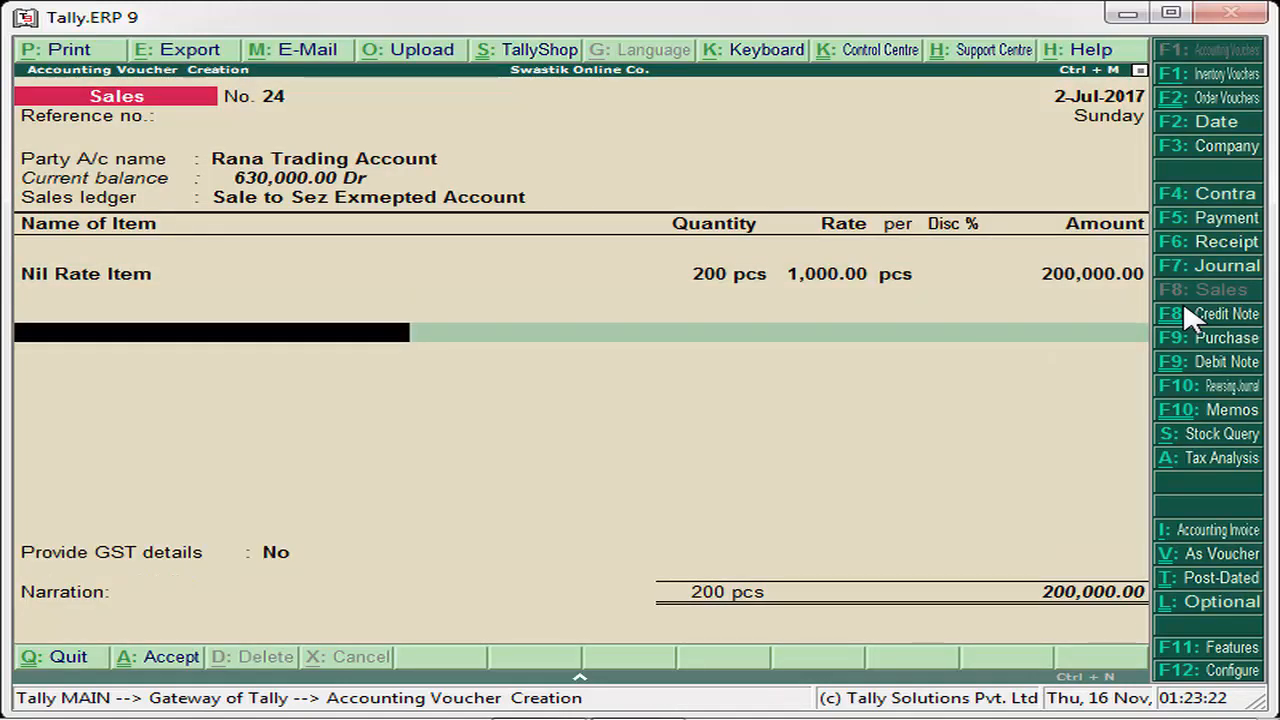
# Finish the item list and provide GST details with shipping bill number 45854854 dated 1-Jul
pyautogui.press('Down')
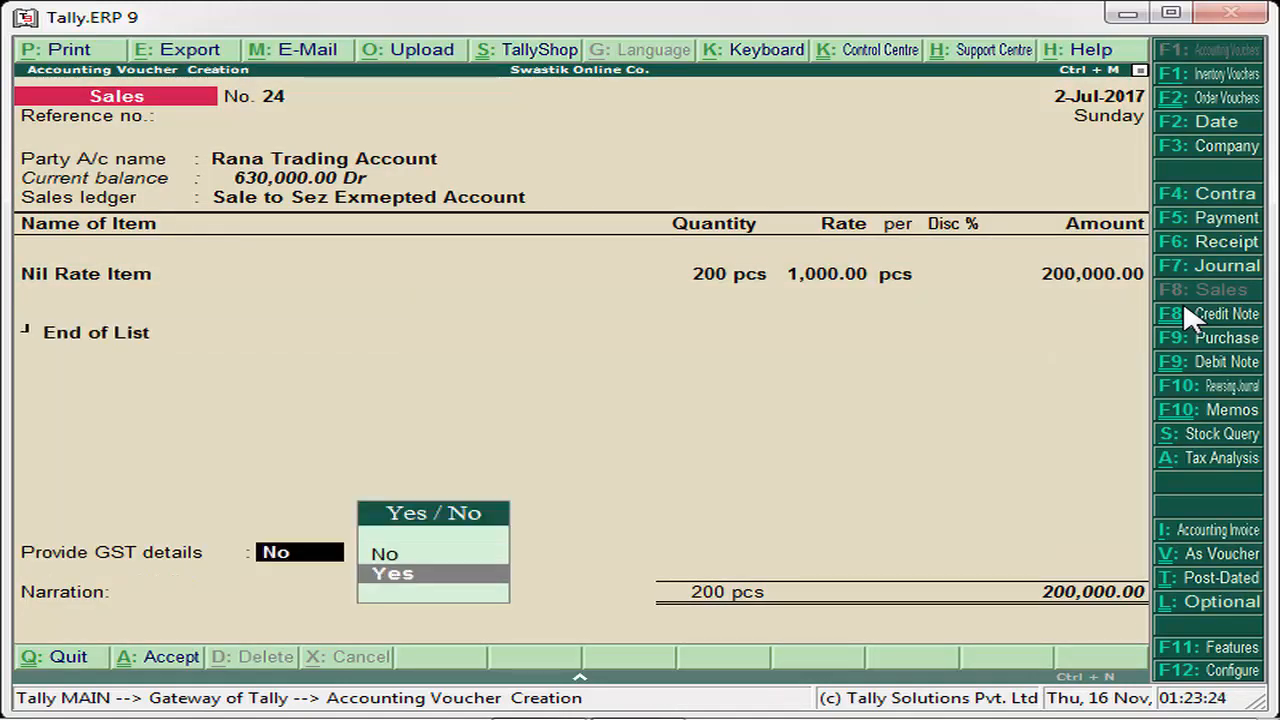
pyautogui.press('Return')
pyautogui.write('45854854')
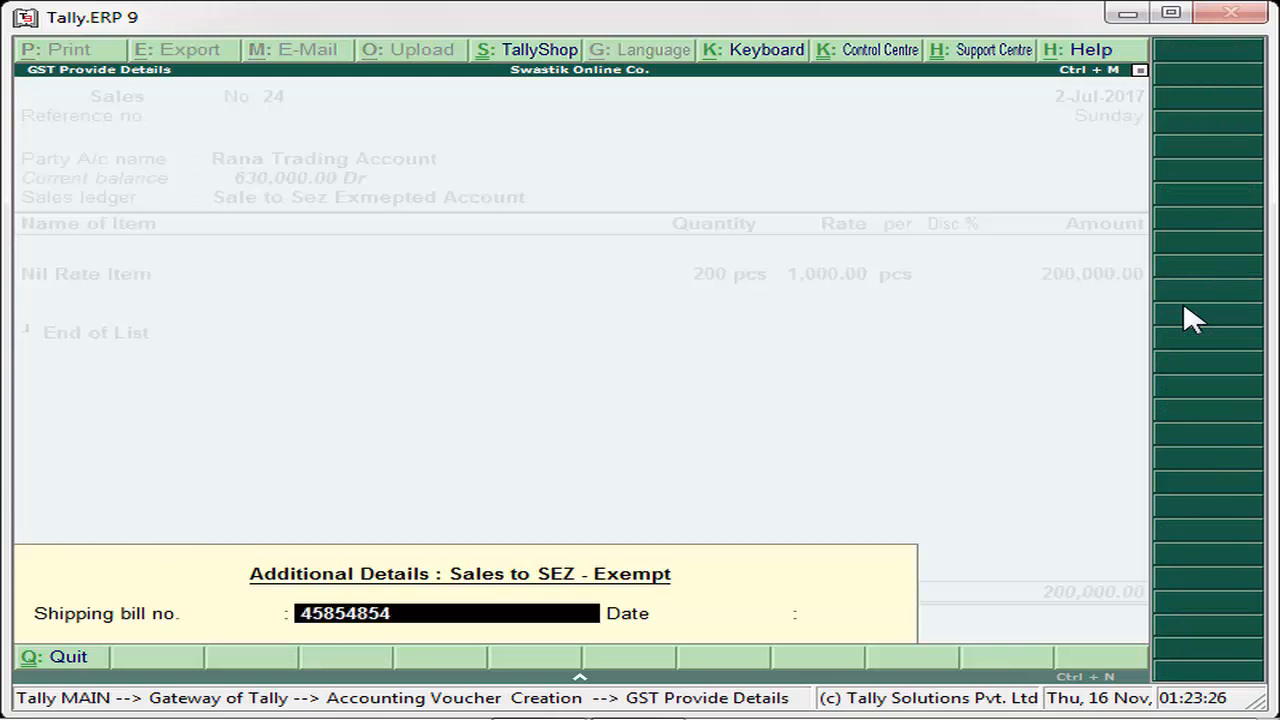
pyautogui.press('Return')
pyautogui.write('1-ju')
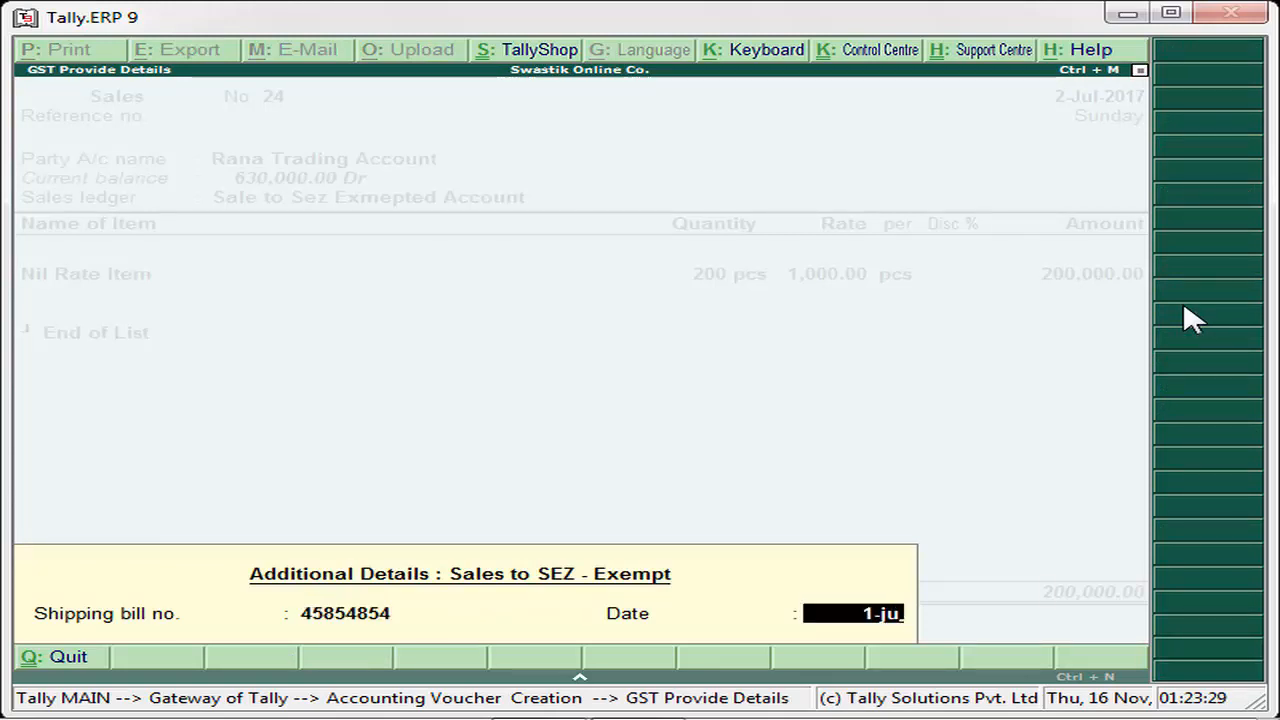
pyautogui.press('Return')
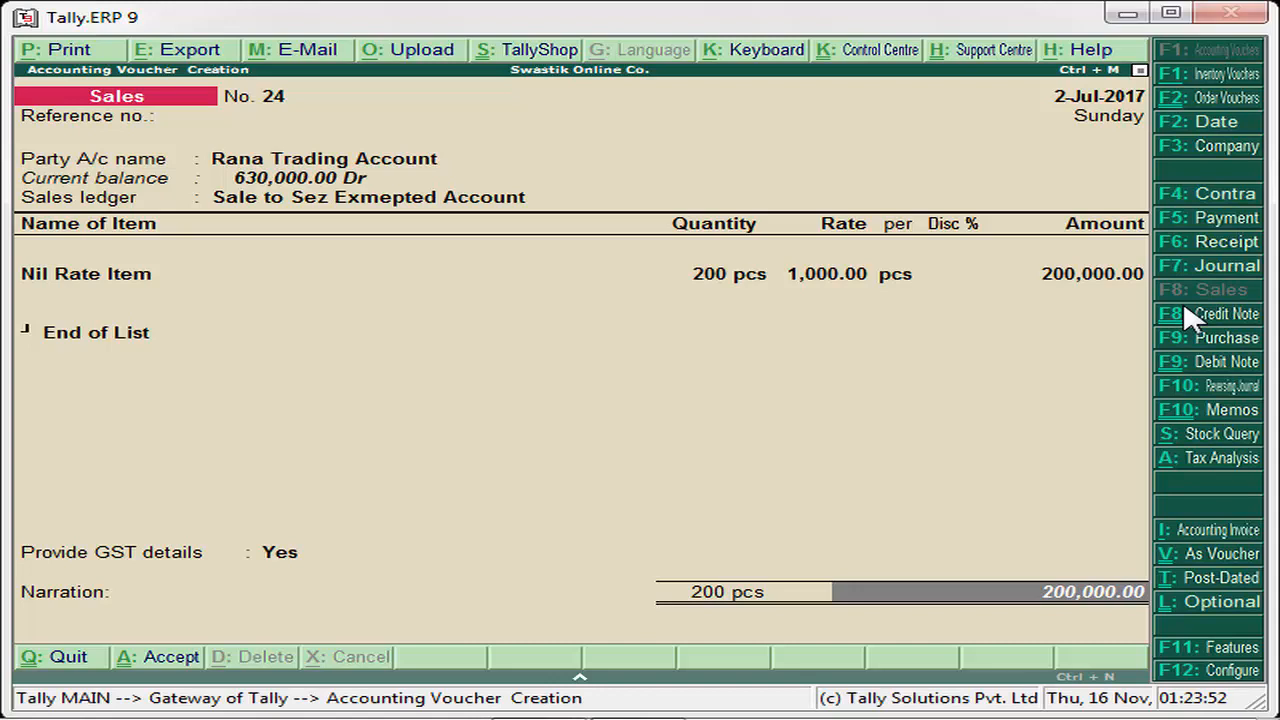
# Go back to the voucher's item line and open the Nil Rate Item stock item for alteration
pyautogui.press('BackSpace')
pyautogui.press('BackSpace')
pyautogui.press('BackSpace')
pyautogui.press('BackSpace')
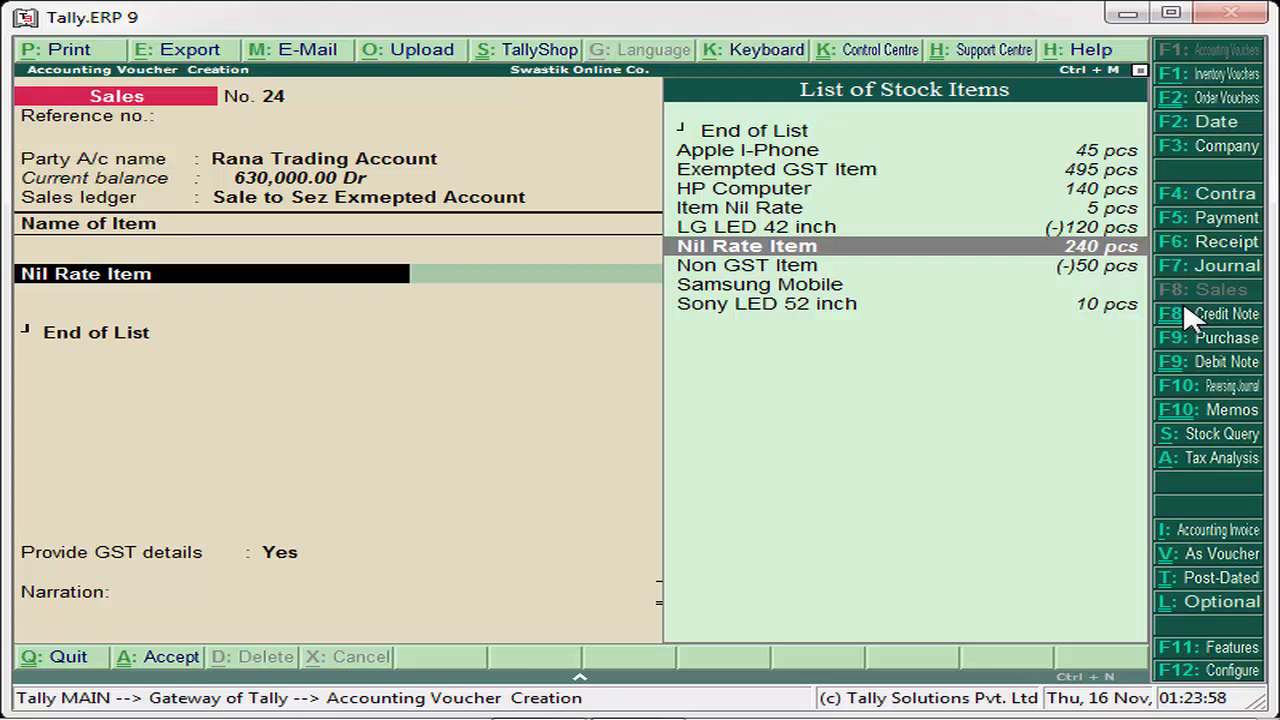
pyautogui.hotkey('ctrl', 'Return')
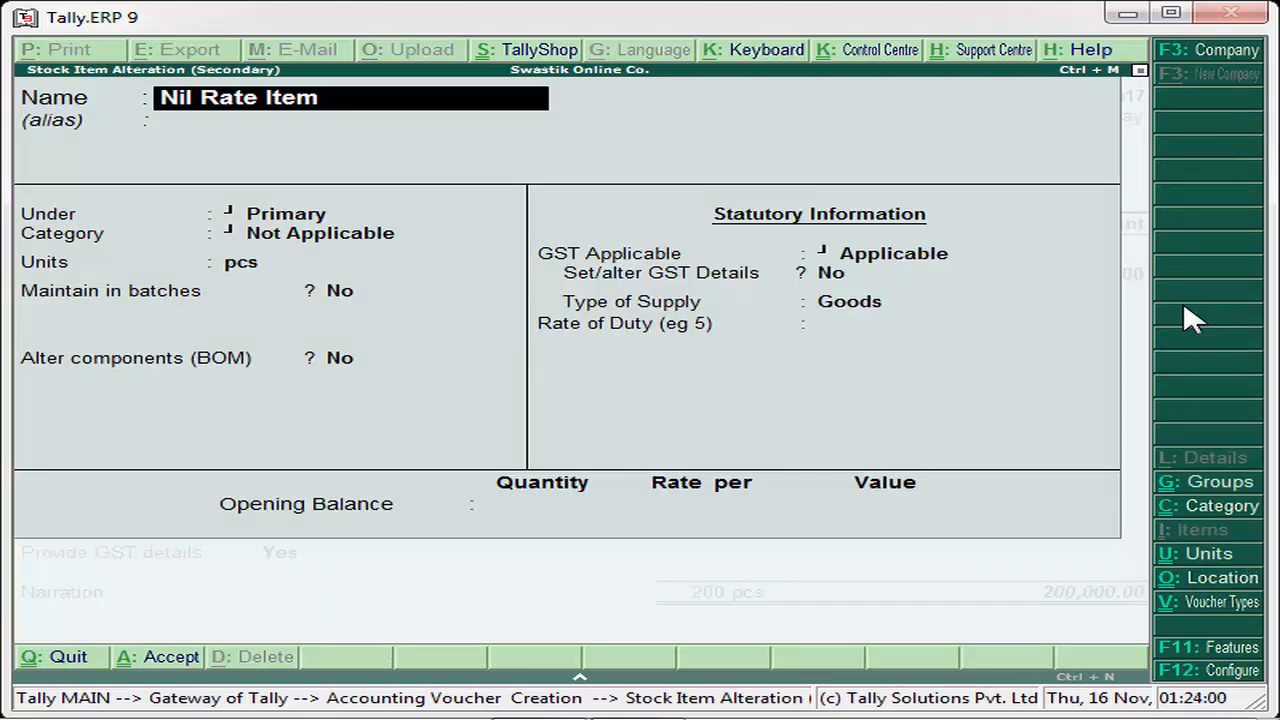
# Keep the item's general settings with GST Applicable and set Set/alter GST Details to Yes
pyautogui.press('Return')
pyautogui.press('Return')
pyautogui.press('Return')
pyautogui.press('Return')
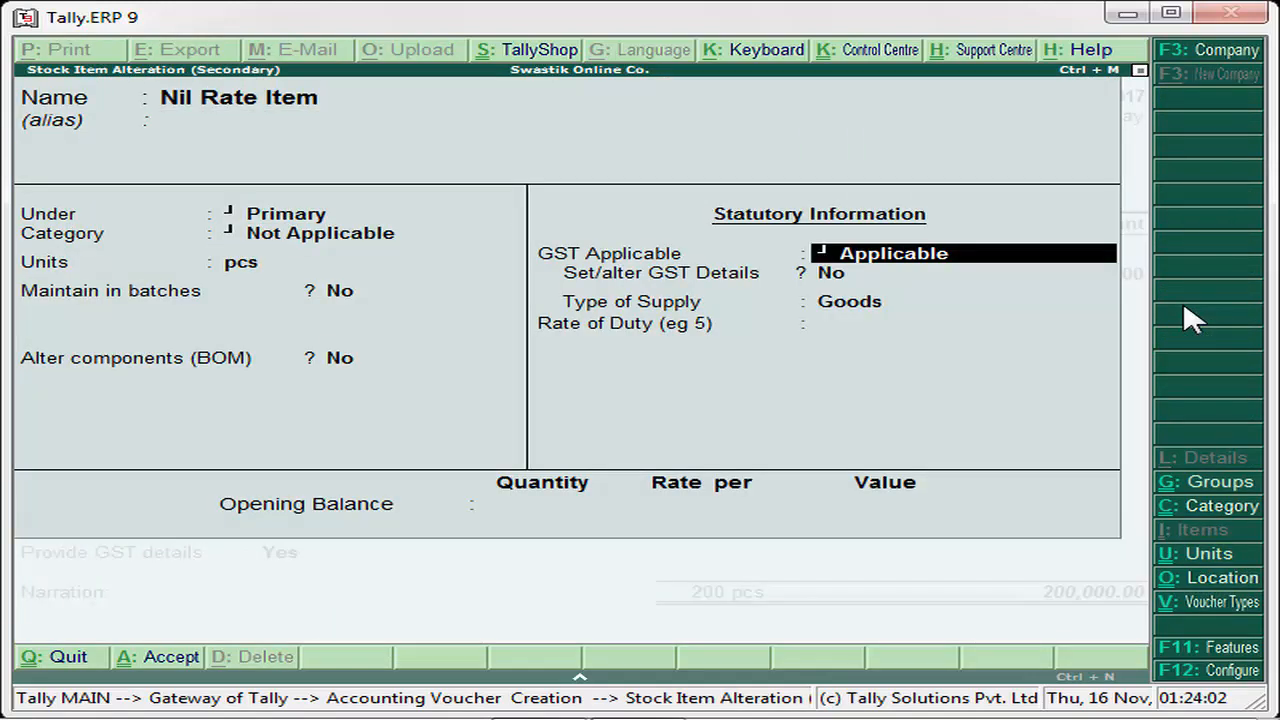
pyautogui.press('Return')
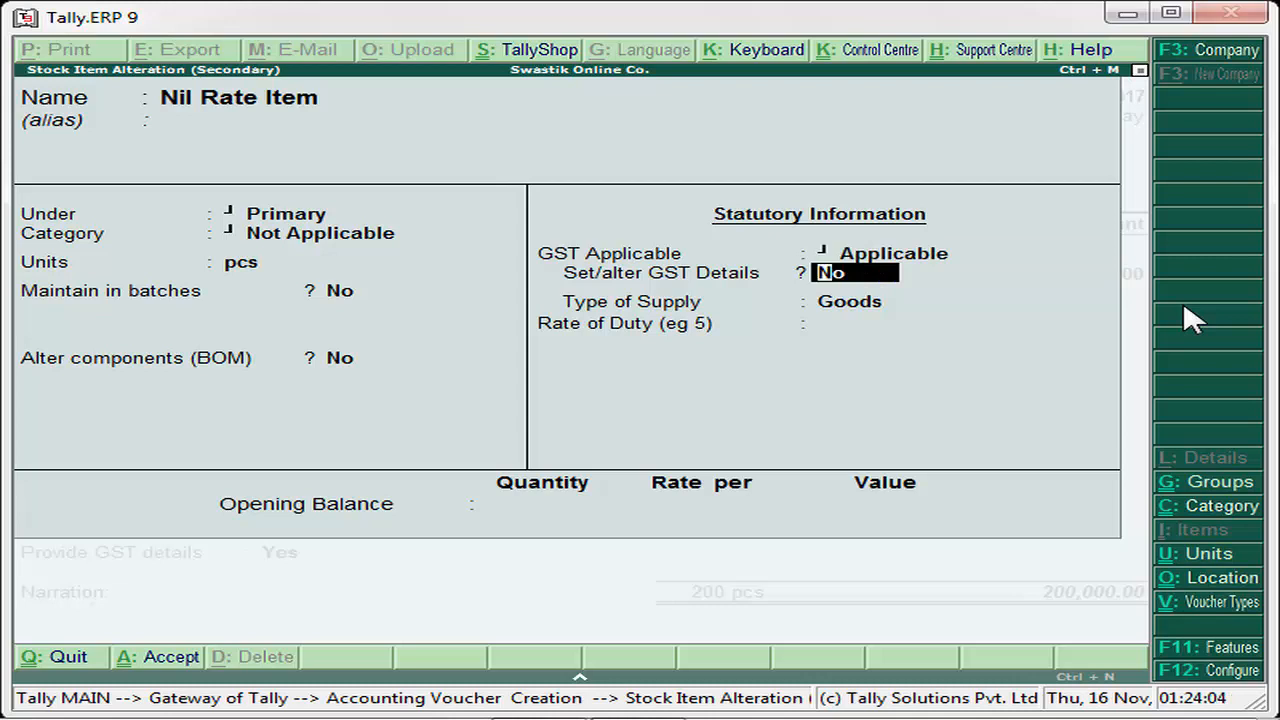
pyautogui.write('y')
pyautogui.press('Return')
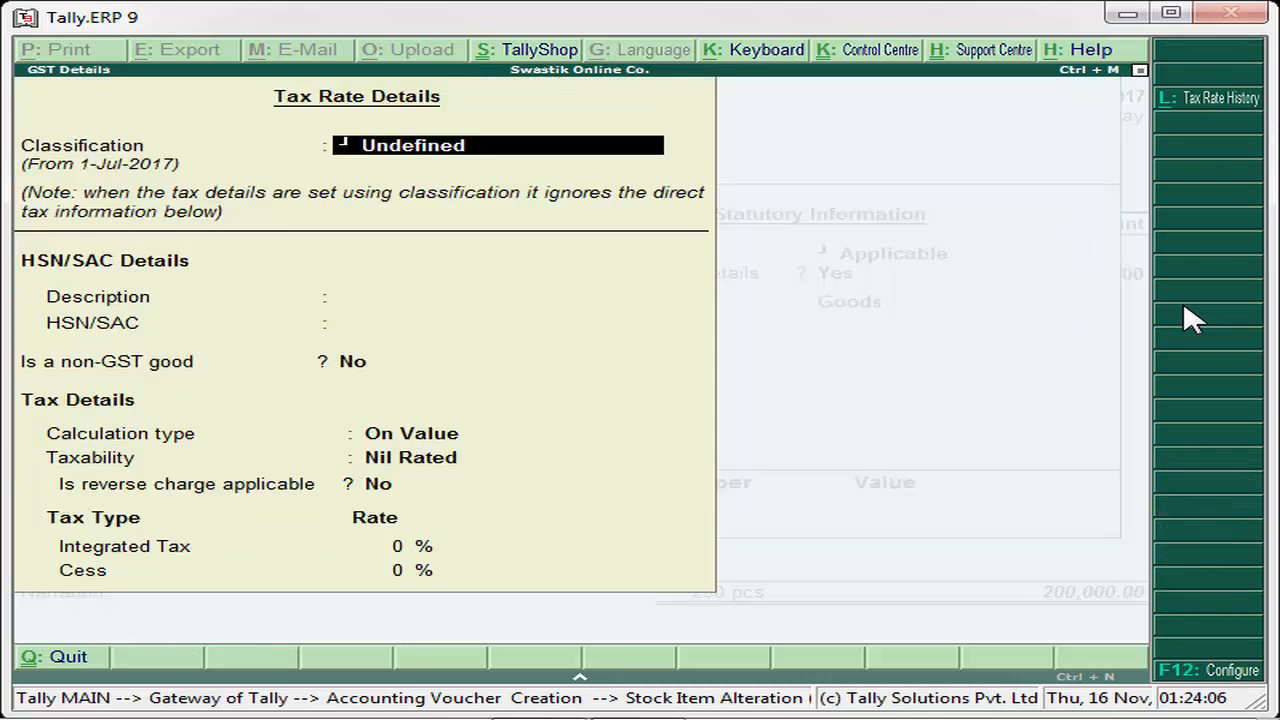
# Leave the classification Undefined and enter Nil Rate as the description in the item's HSN/SAC details
pyautogui.press('Return')
pyautogui.press('Return')
pyautogui.press('Return')
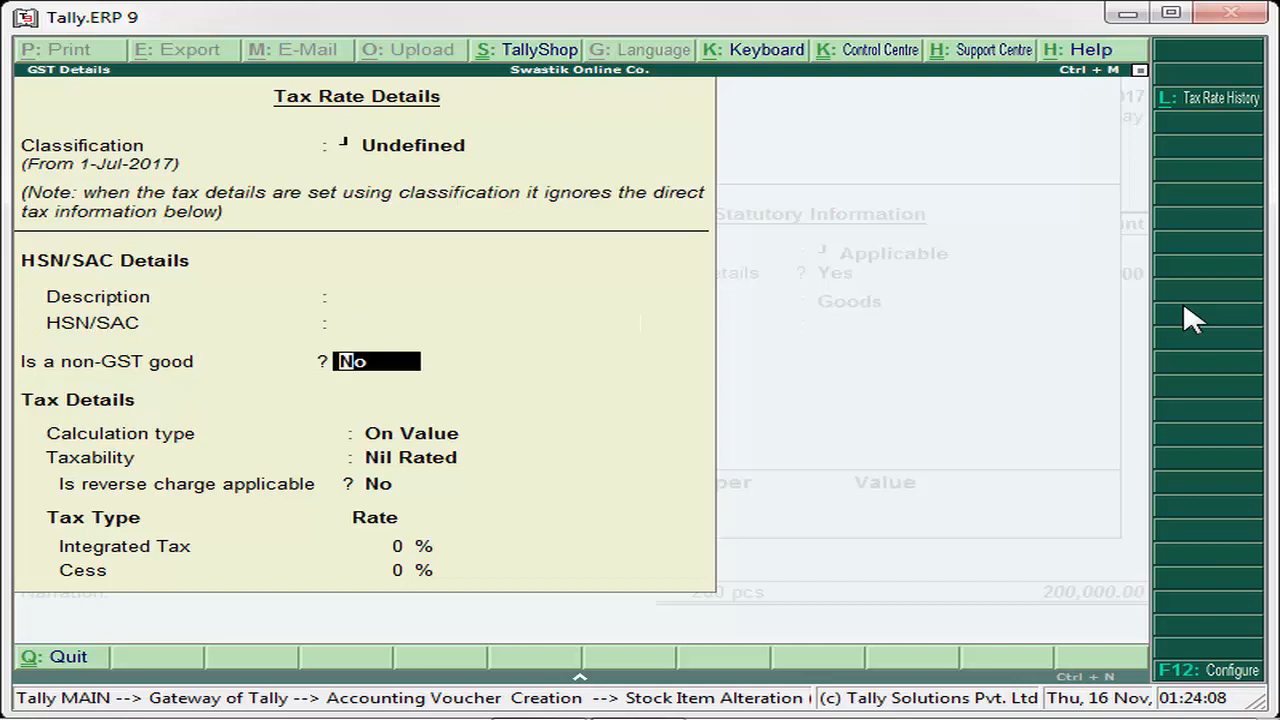
pyautogui.press('Return')
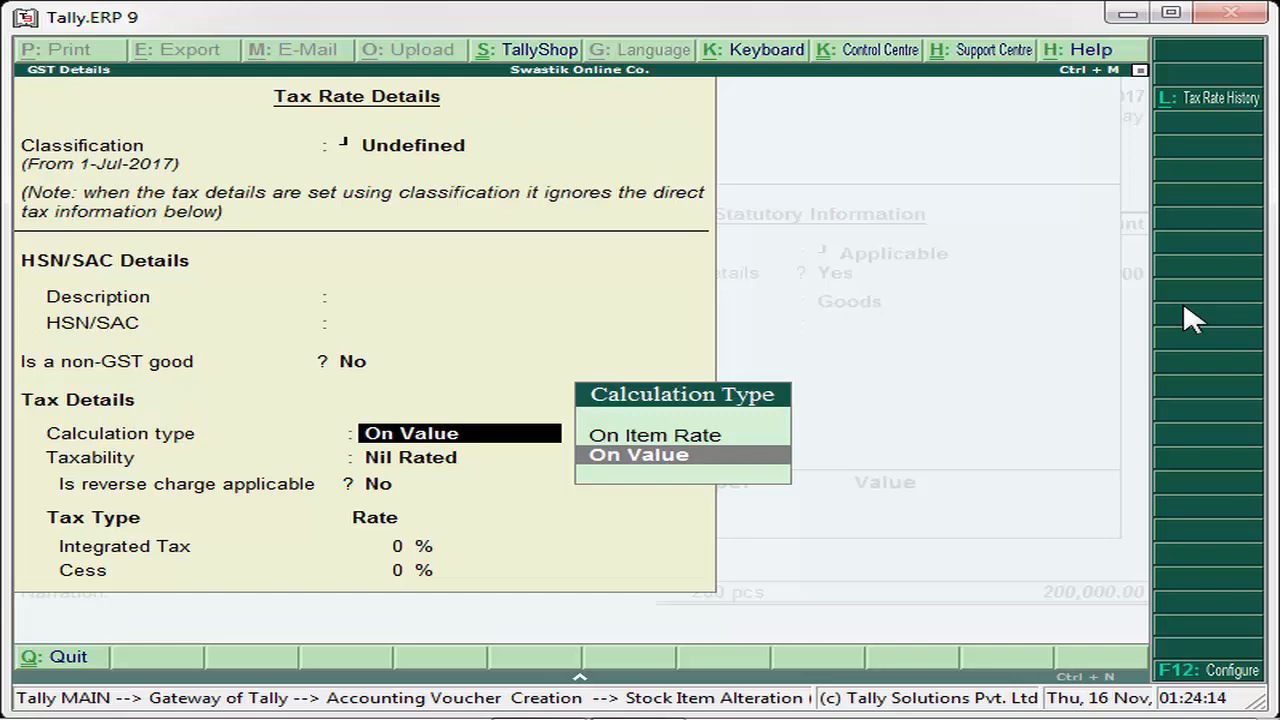
pyautogui.press('BackSpace')
pyautogui.press('BackSpace')
pyautogui.press('BackSpace')
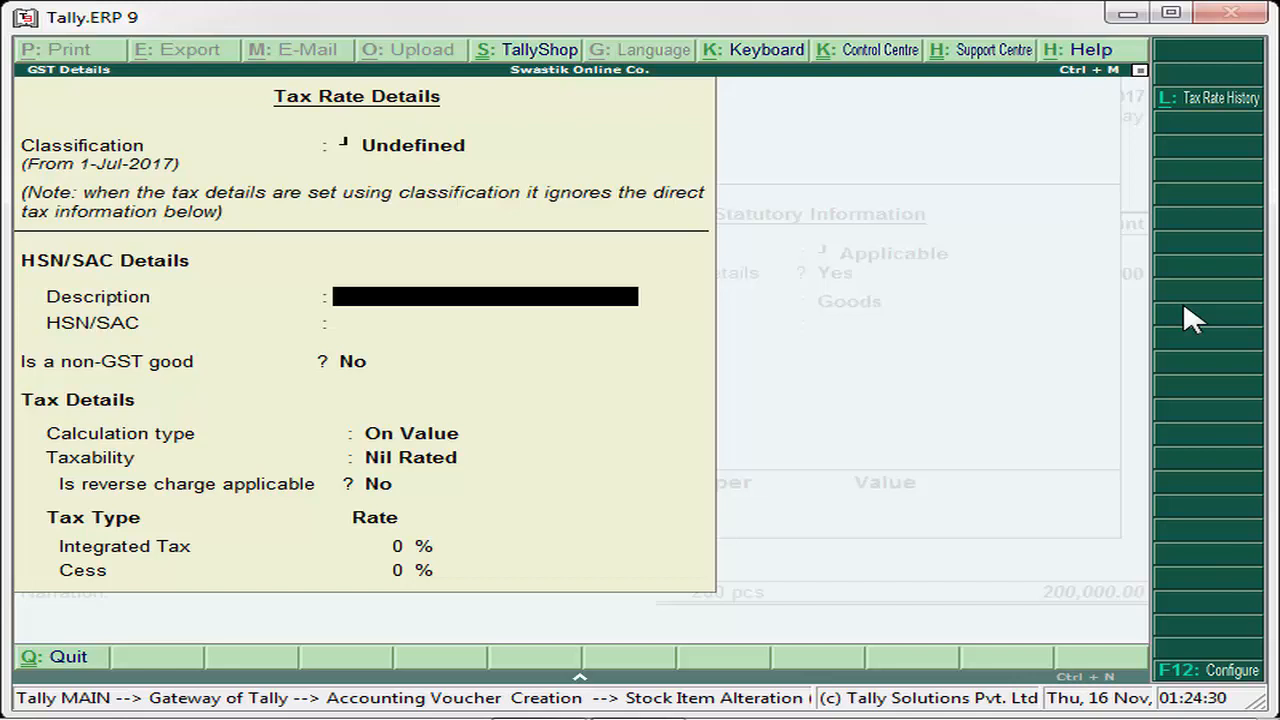
pyautogui.write('Nil Rate')
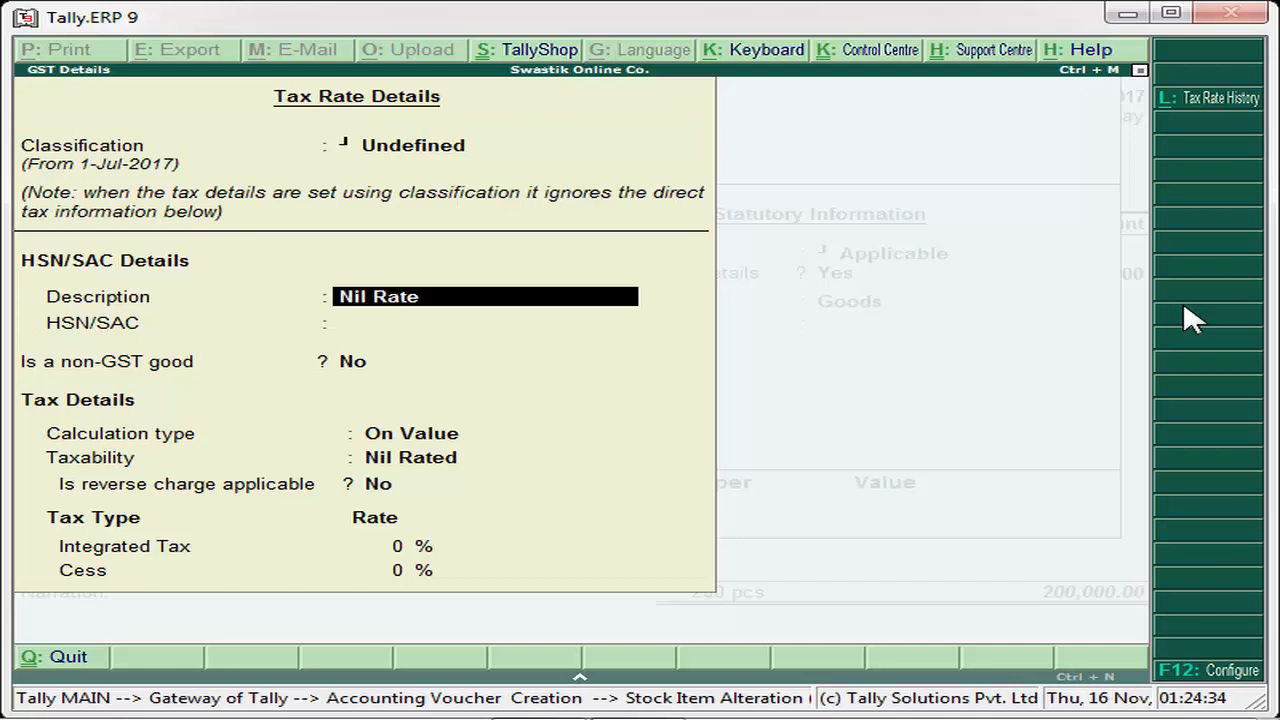
pyautogui.press('Return')
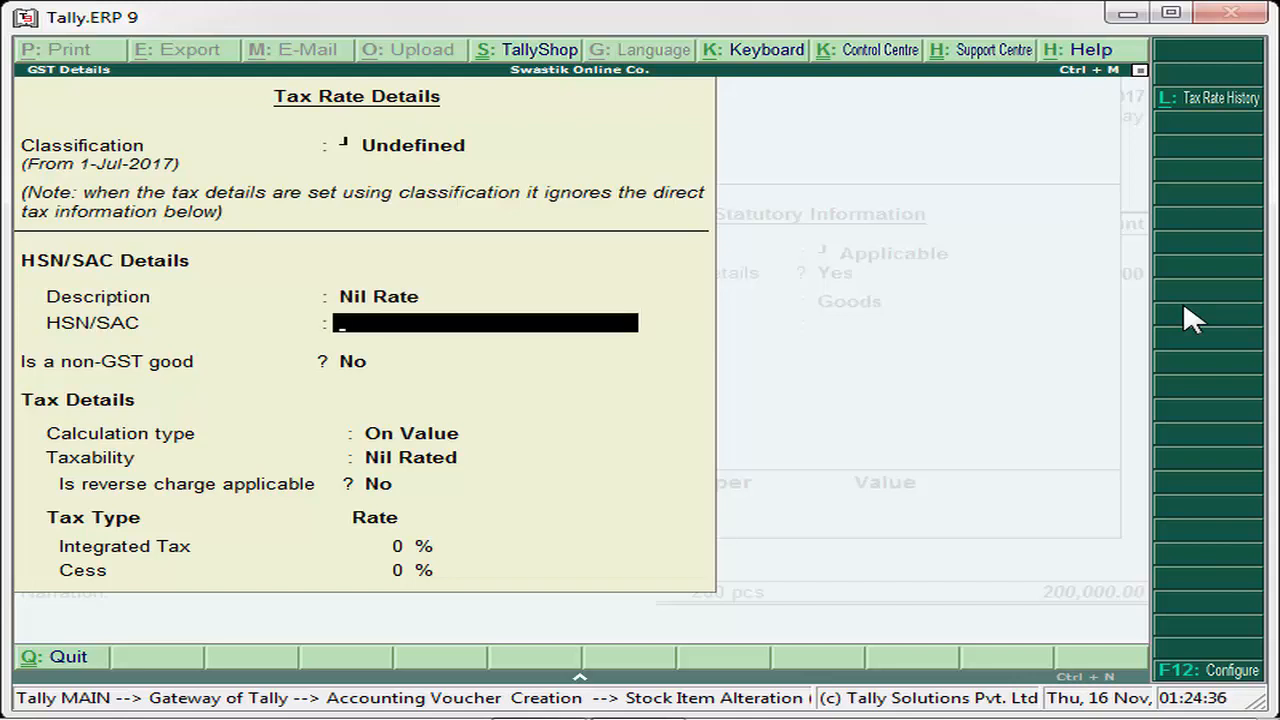
# Enter 57747581 as the item's HSN/SAC code
pyautogui.write('5774758')
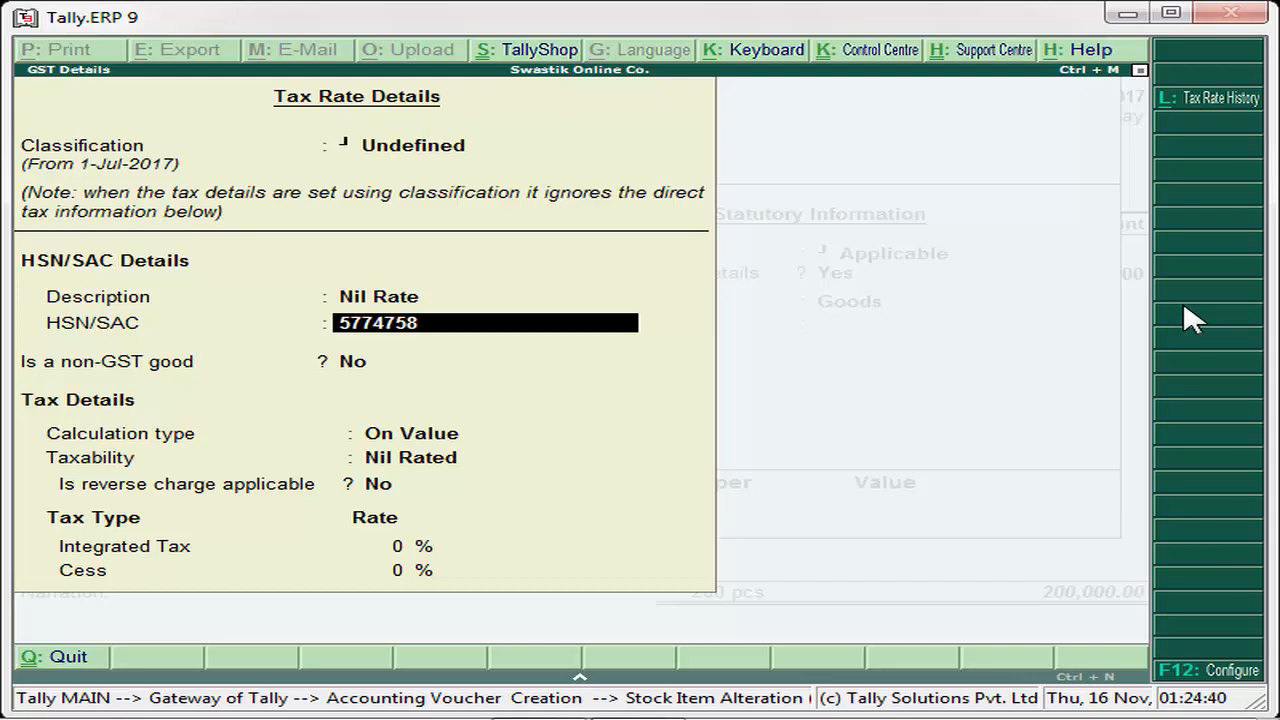
pyautogui.write('4')
pyautogui.press('BackSpace')
pyautogui.write('1')
pyautogui.press('Return')
# Keep the item as a GST good calculated On Value with taxability Nil Rated and reverse charge No
pyautogui.press('Return')
pyautogui.press('Return')
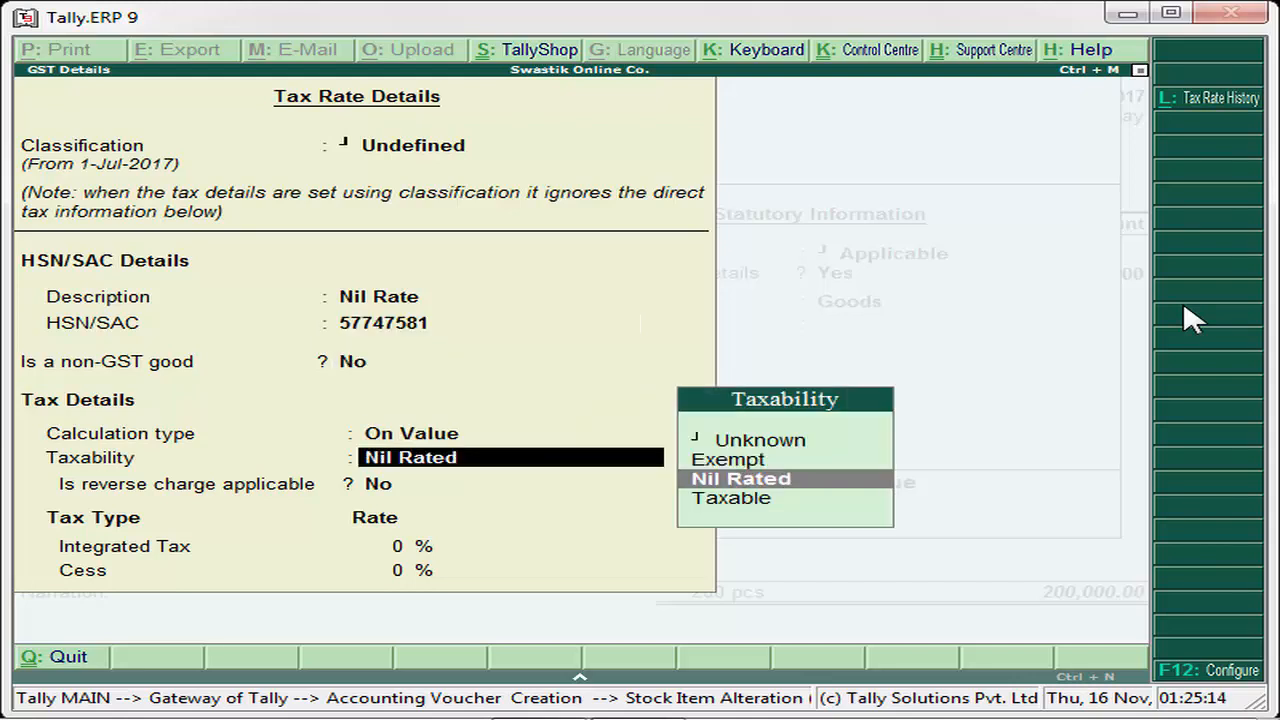
pyautogui.press('Return')
pyautogui.press('Return')
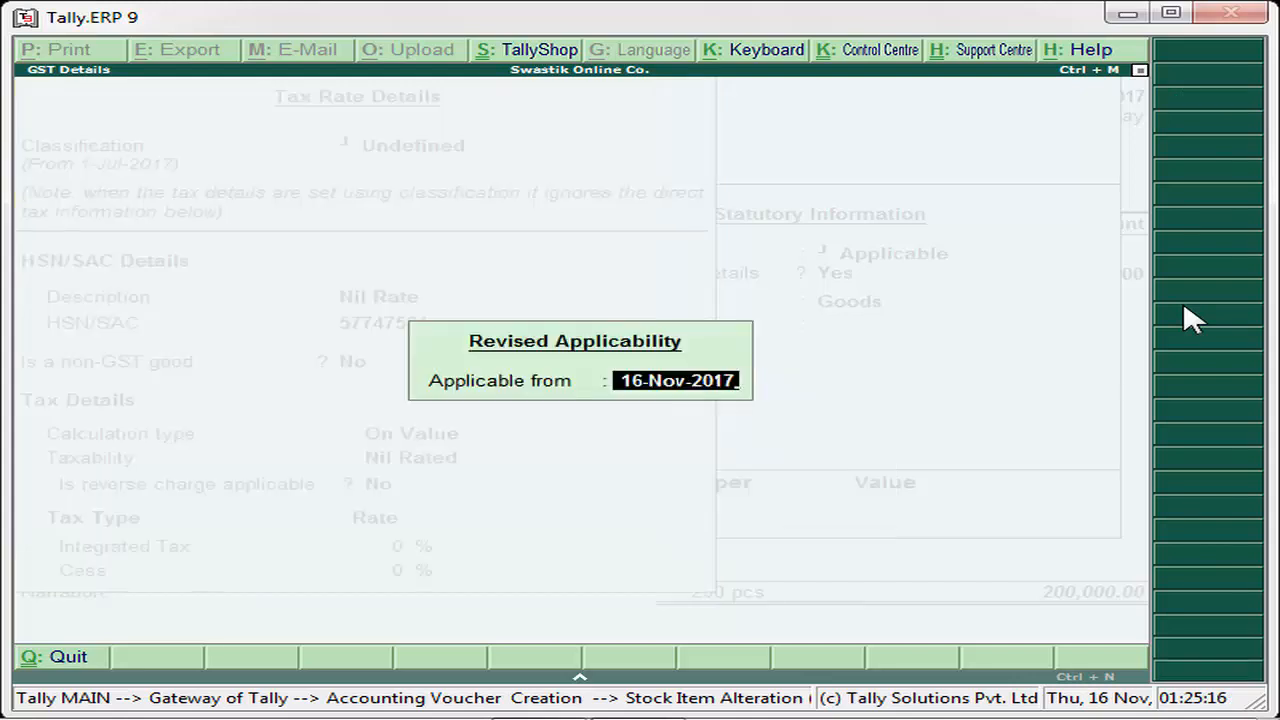
# Make the revised tax details applicable from 1-Jul and save the stock item without an opening balance
pyautogui.write('1-ju')
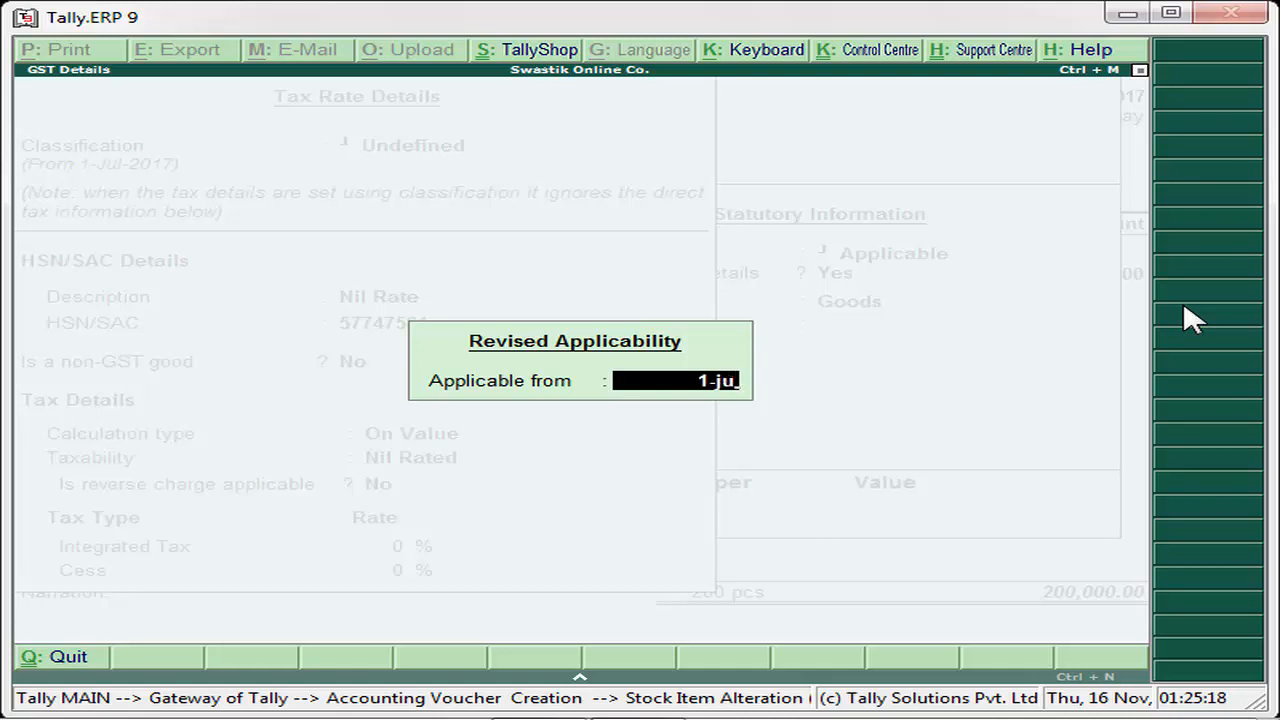
pyautogui.write('l')
pyautogui.press('Return')
pyautogui.press('Return')
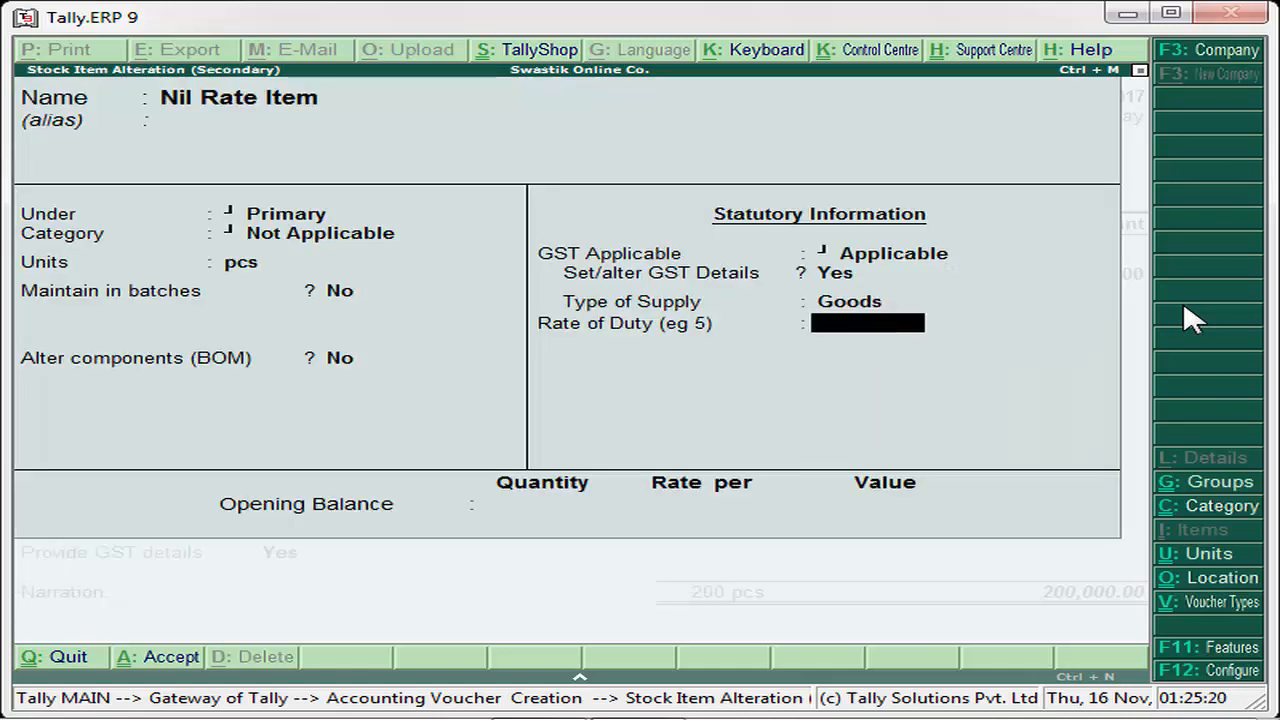
pyautogui.press('Return')
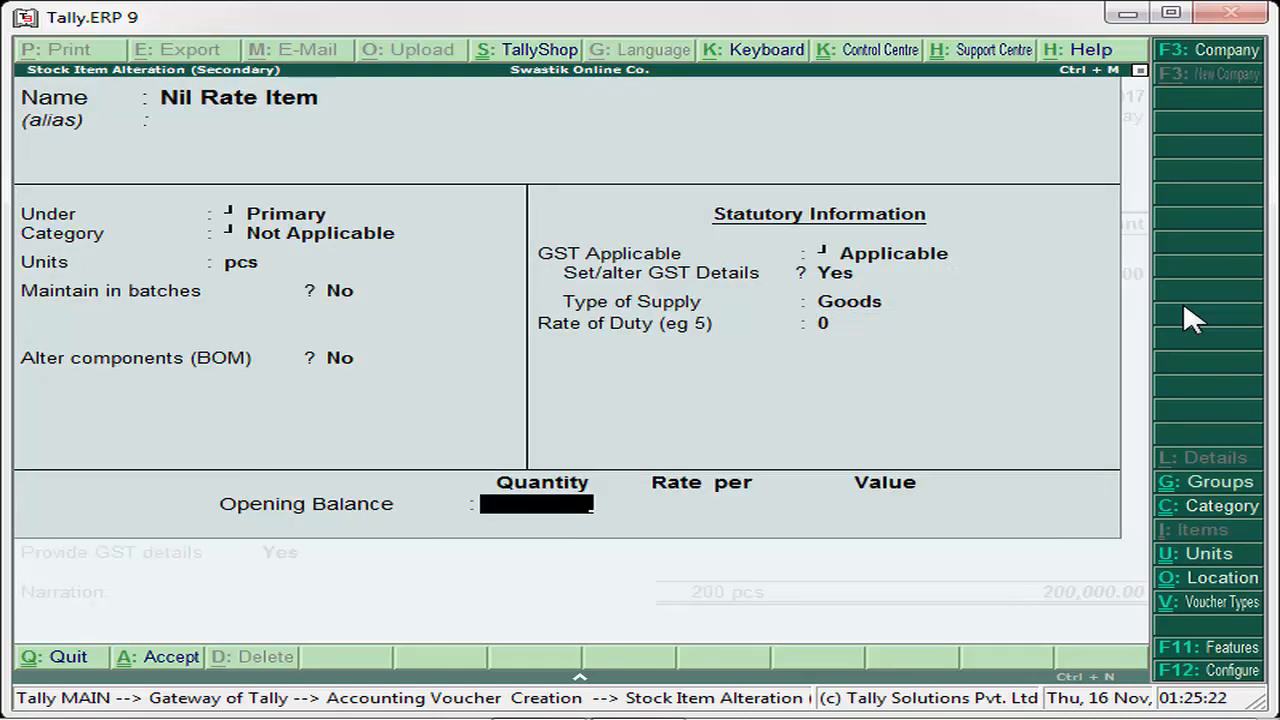
pyautogui.press('Return')
pyautogui.press('Return')
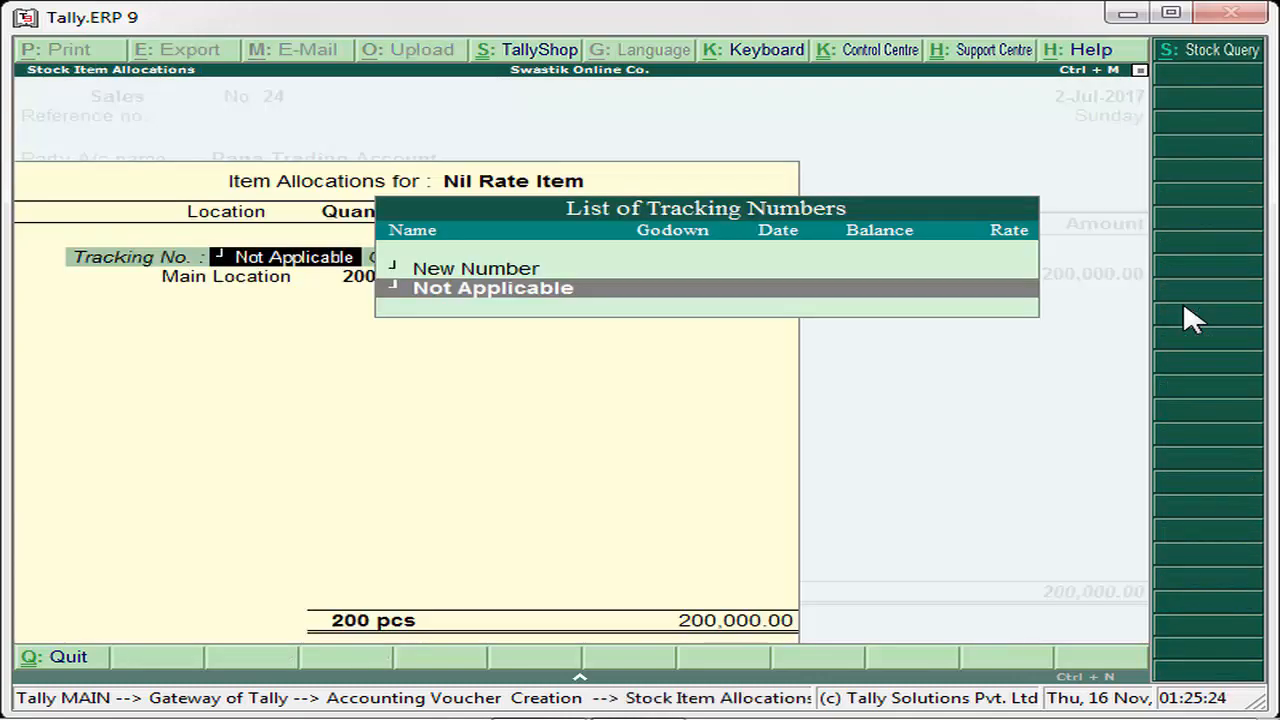
# Confirm the Nil Rate Item allocation of 200 pcs at 1,000 from Main Location and save the sales voucher
pyautogui.press('Return')
pyautogui.press('Return')
pyautogui.press('Return')
pyautogui.press('Return')
pyautogui.press('Return')
pyautogui.press('Return')
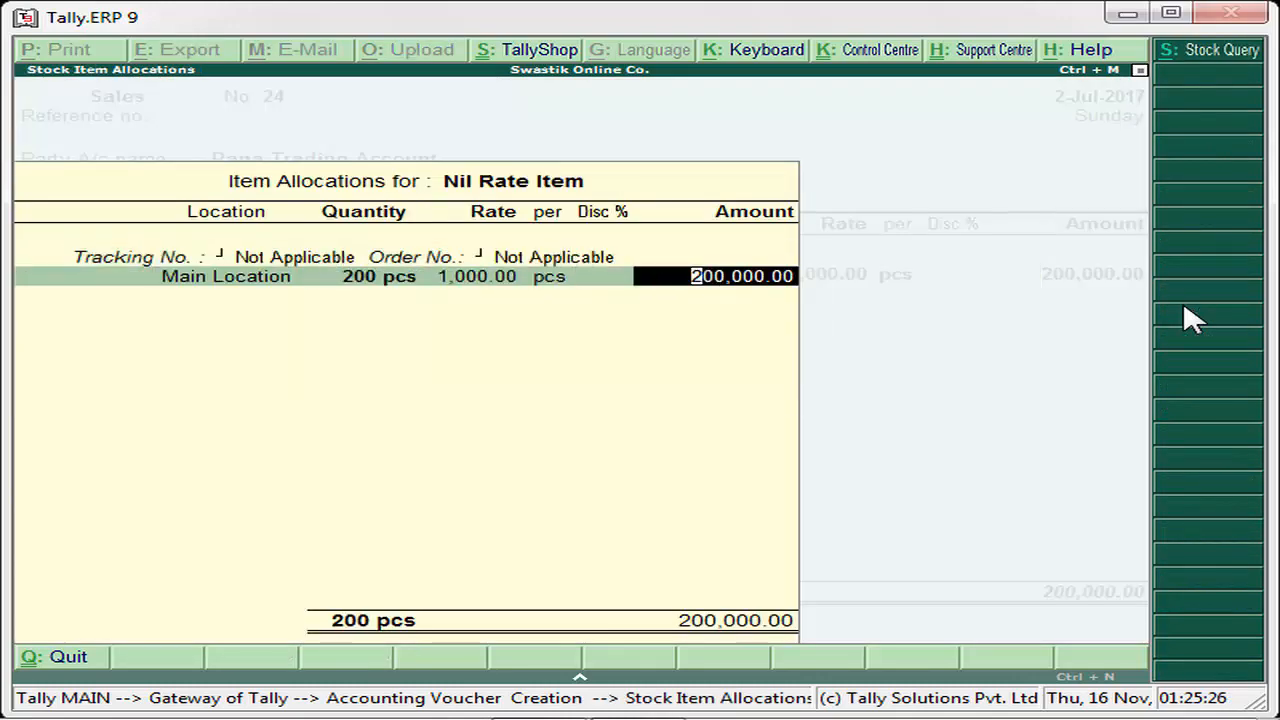
pyautogui.press('Return')
pyautogui.press('Return')
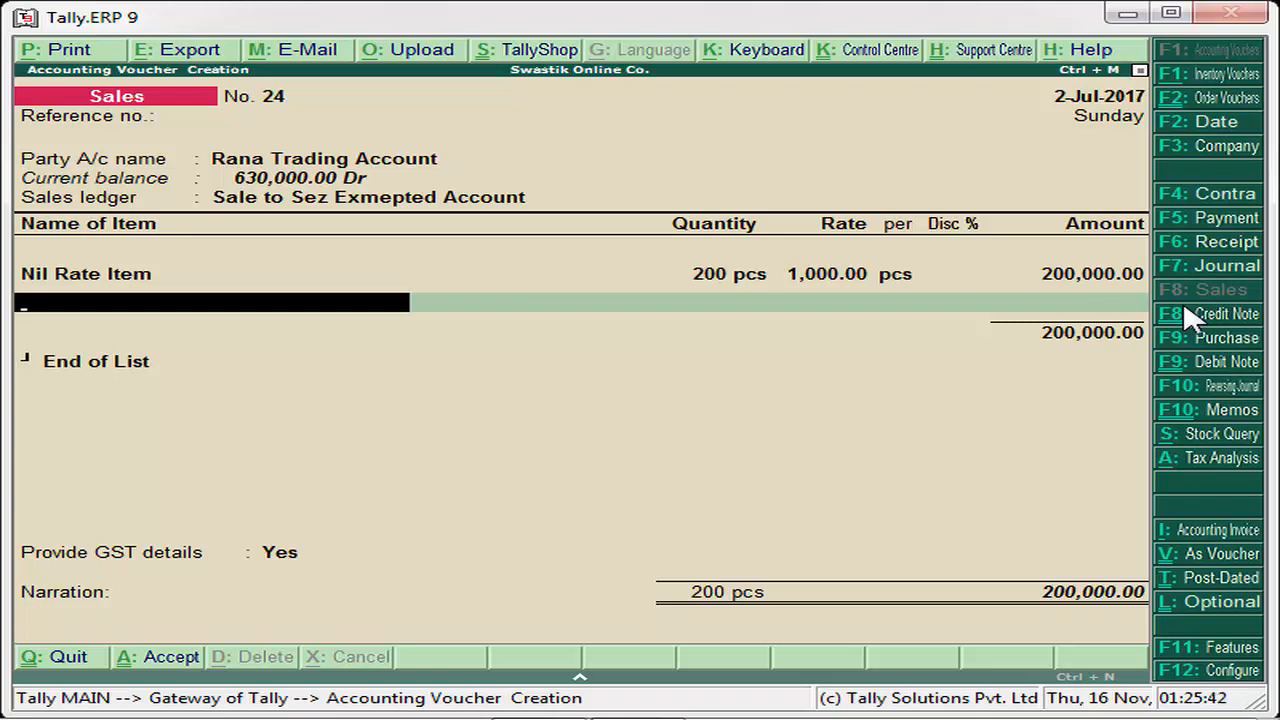
pyautogui.hotkey('ctrl', 'a')
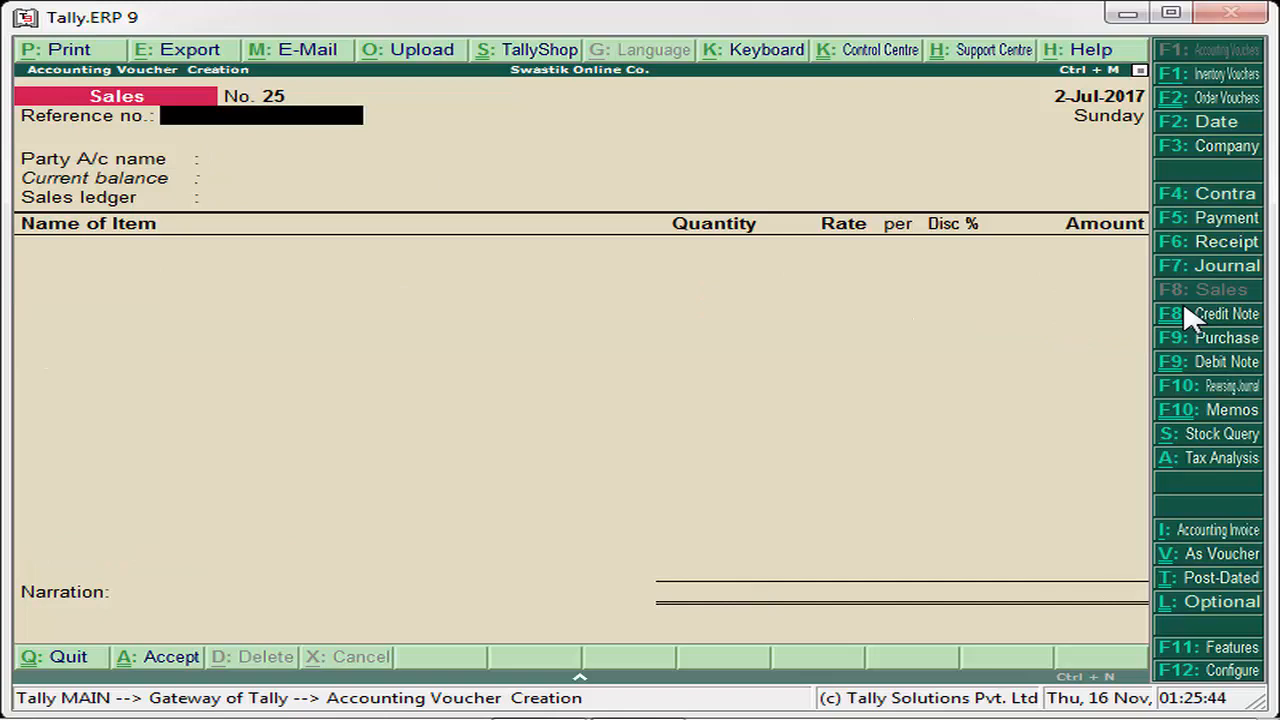
# Leave voucher entry and bring up the display reports from the Gateway of Tally
pyautogui.press('Escape')
pyautogui.press('Return')
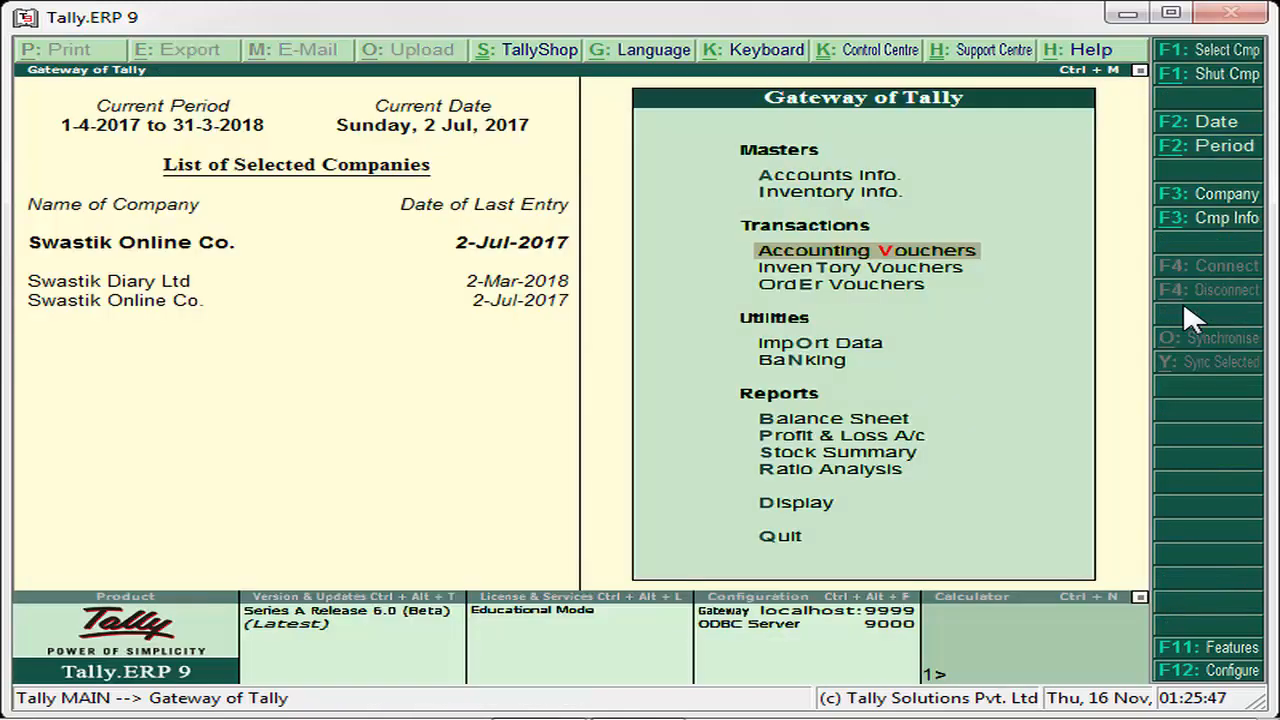
pyautogui.press('Down')
pyautogui.press('Down')
pyautogui.press('Down')
pyautogui.press('Down')
pyautogui.press('Down')
pyautogui.press('Down')
pyautogui.press('Down')
pyautogui.press('Down')
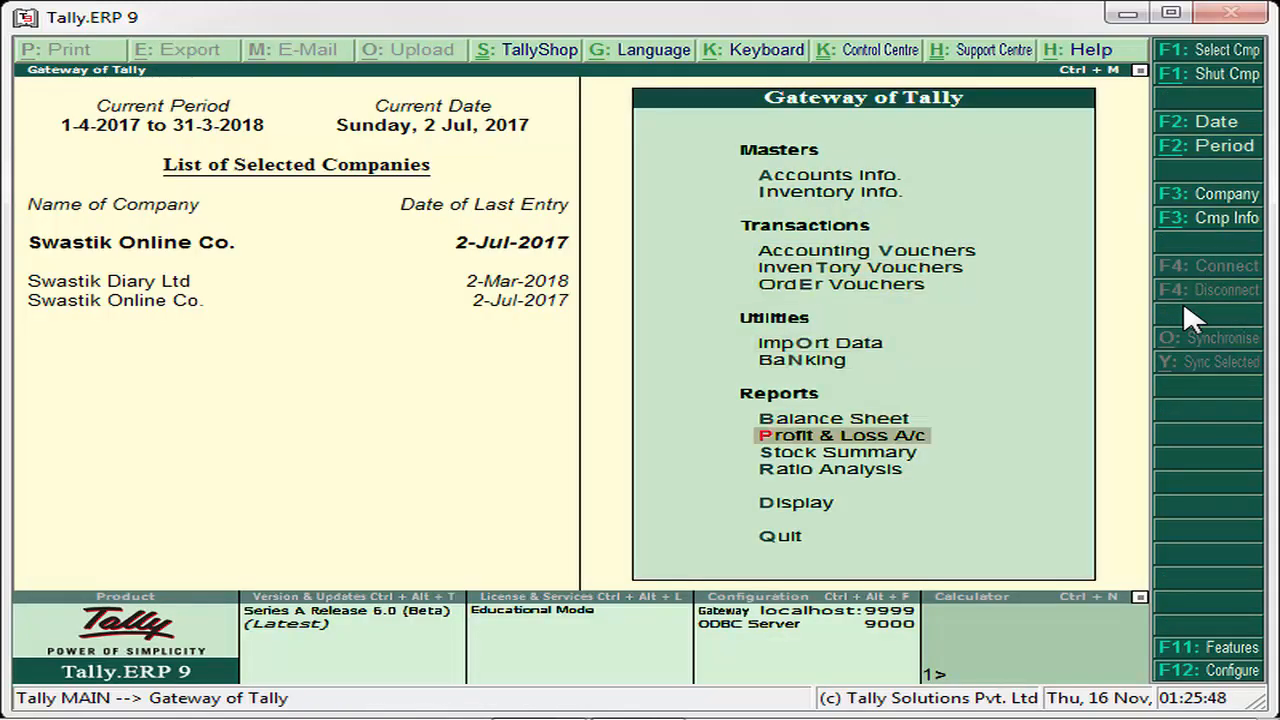
pyautogui.press('Down')
pyautogui.press('Return')
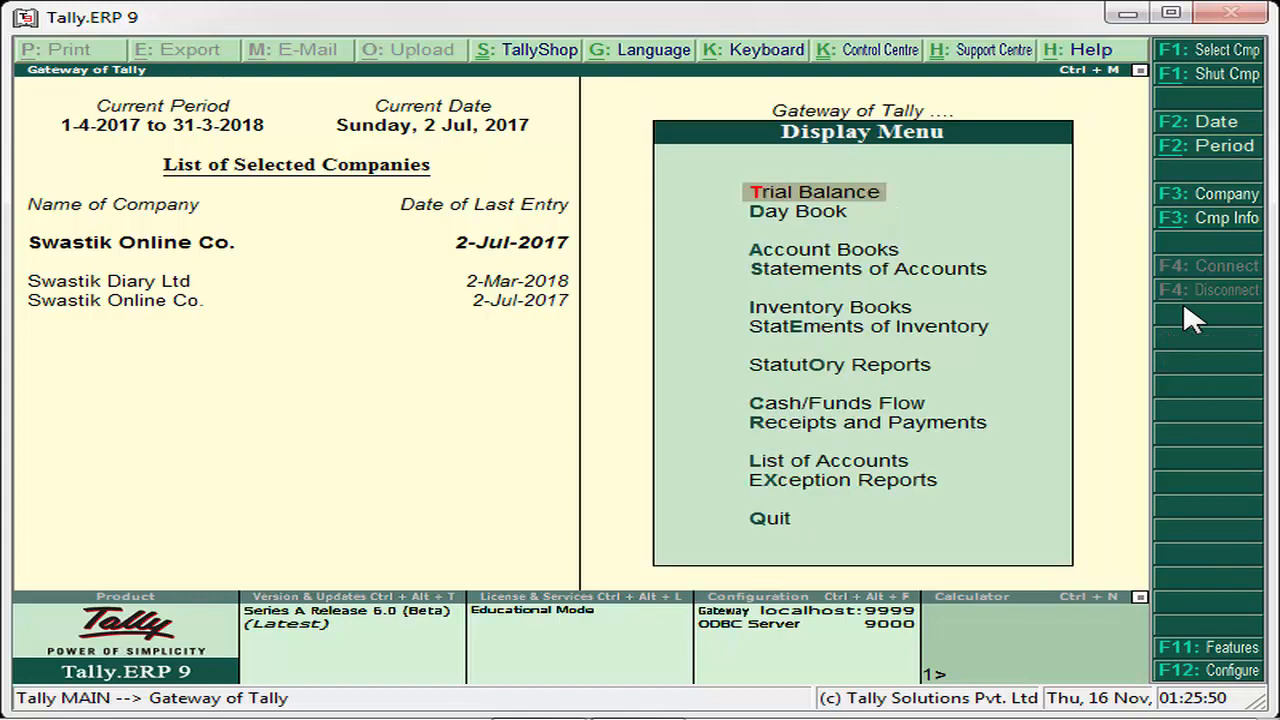
# Open the GSTR-1 return from the statutory GST reports
pyautogui.press('Down')
pyautogui.press('Down')
pyautogui.press('Down')
pyautogui.press('Down')
pyautogui.press('Down')
pyautogui.press('Down')
pyautogui.press('Return')
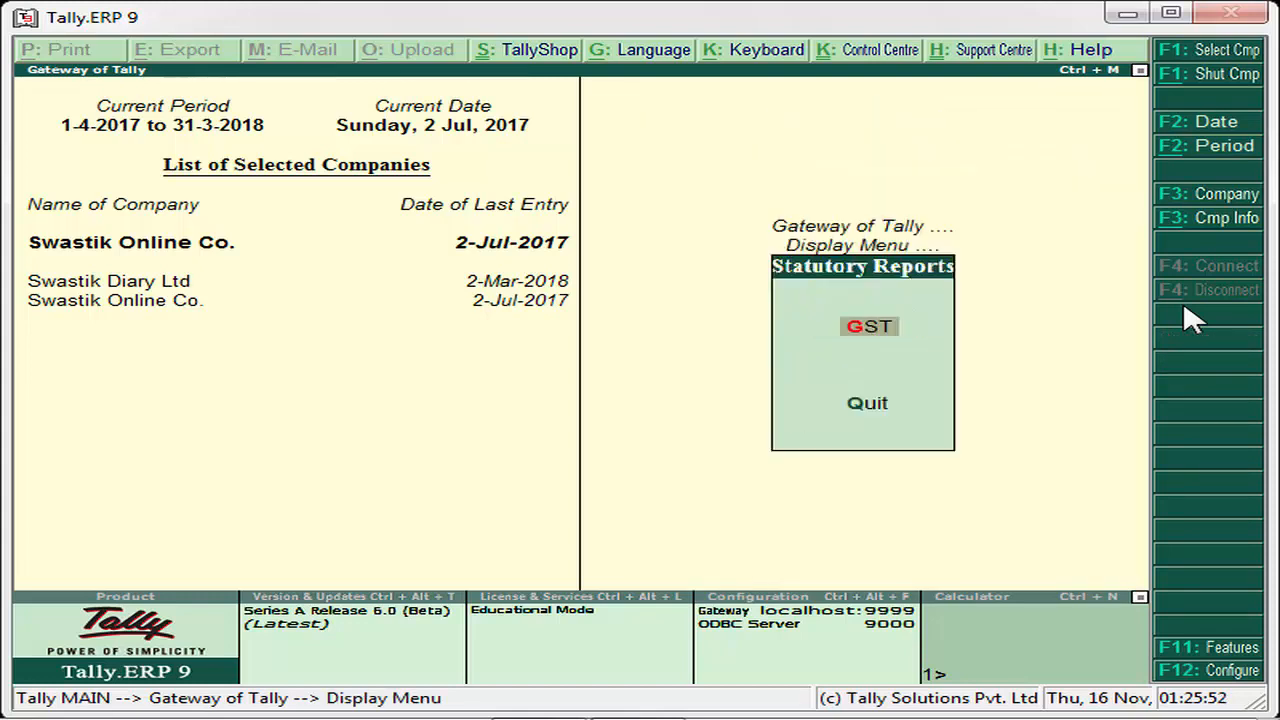
pyautogui.press('Return')
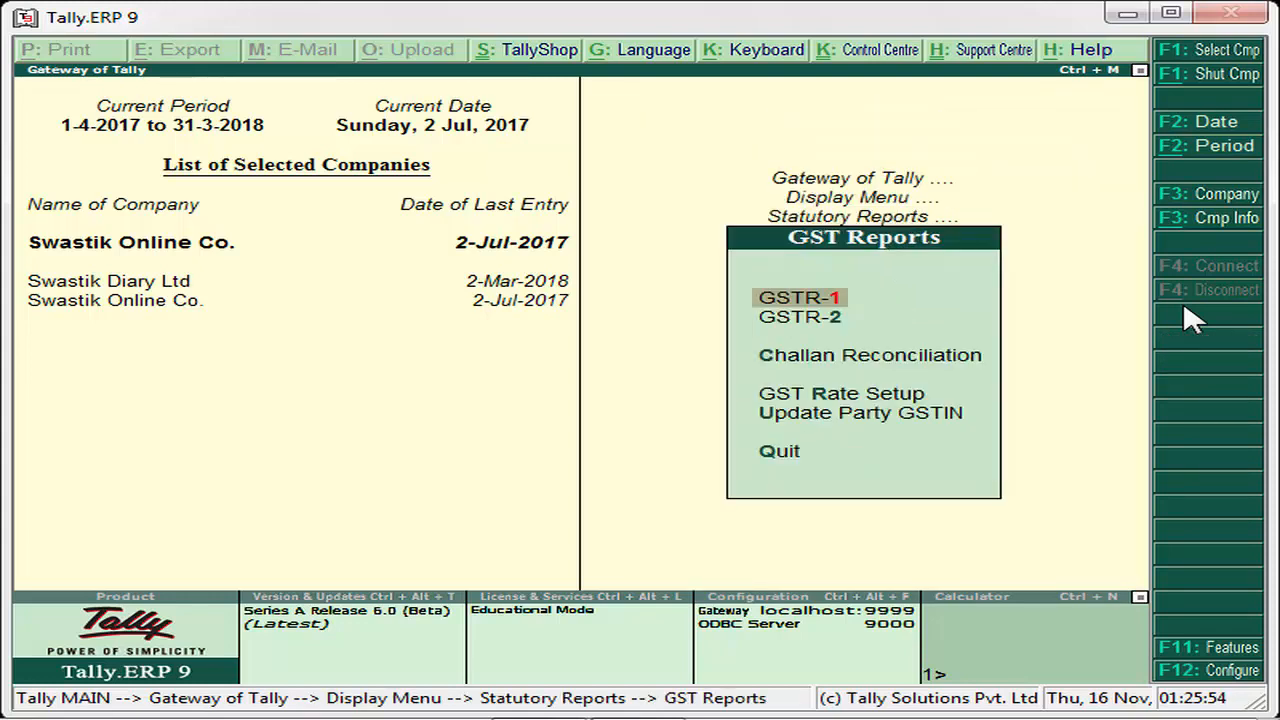
pyautogui.press('Return')
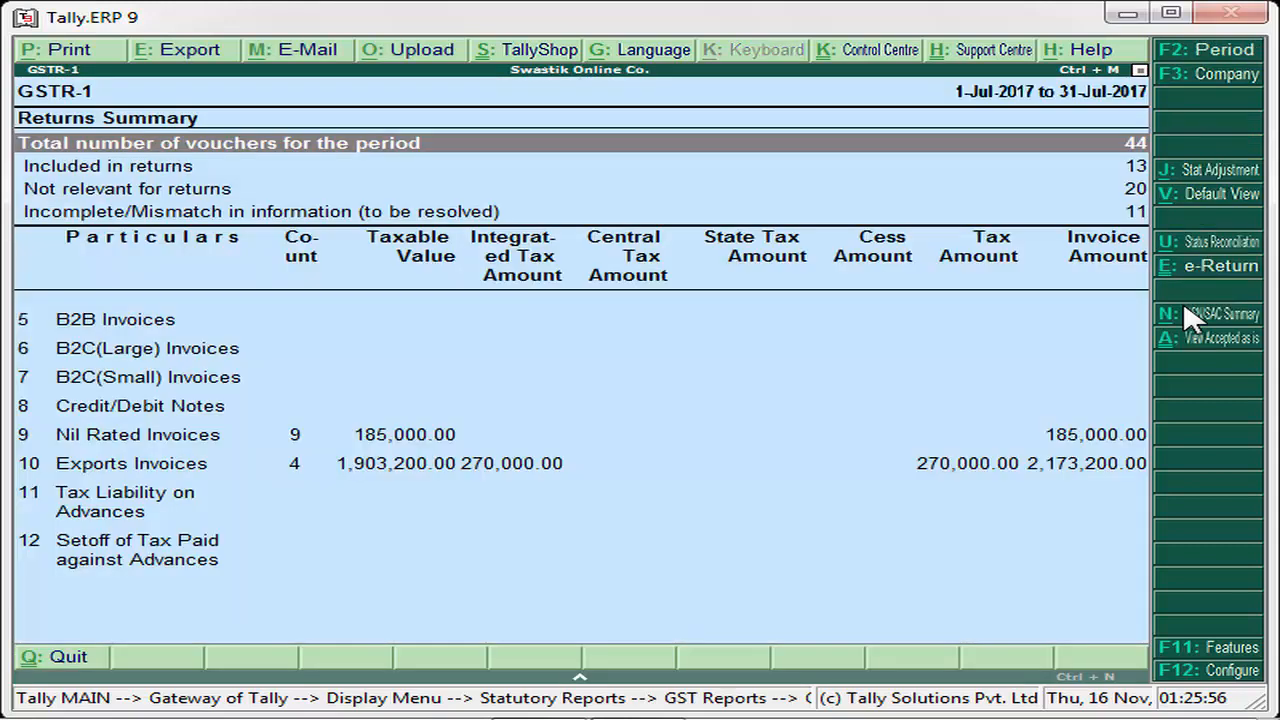
# Open the Exports Invoices section of GSTR-1 and examine the sales vouchers listed there
pyautogui.press('Down')
pyautogui.press('Down')
pyautogui.press('Down')
pyautogui.press('Down')
pyautogui.press('Down')
pyautogui.press('Down')
pyautogui.press('Down')
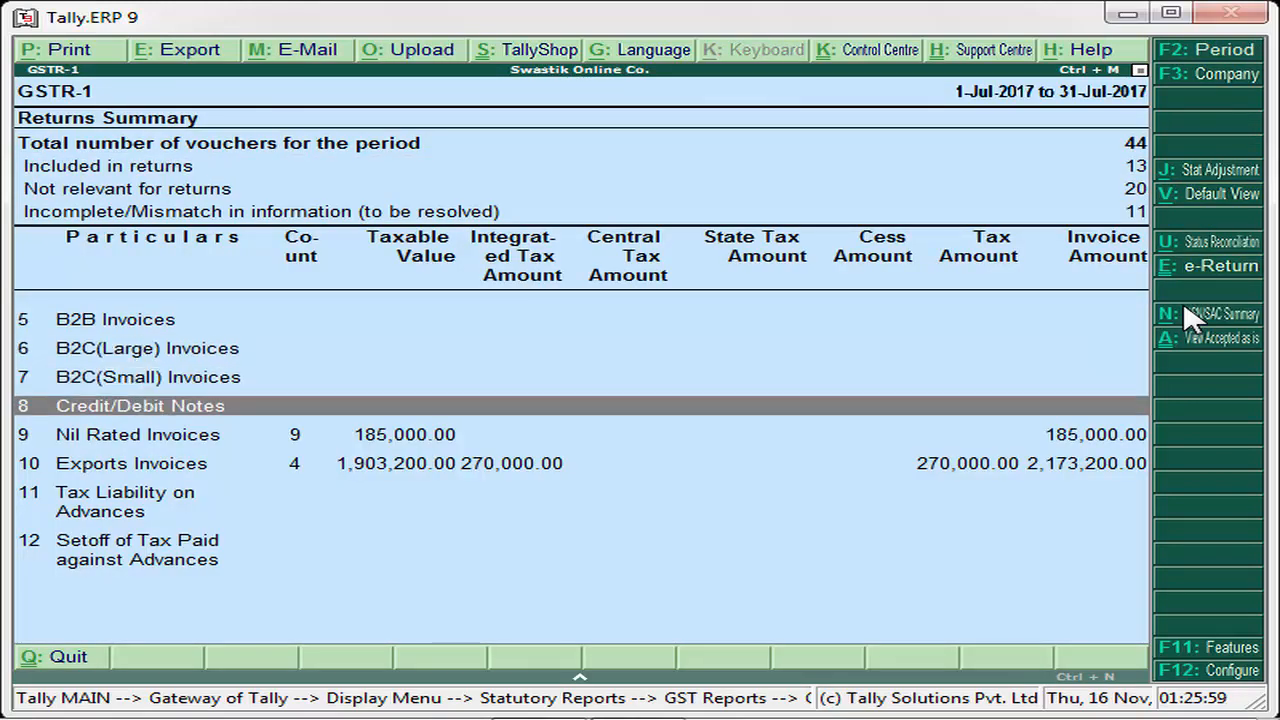
pyautogui.press('Return')
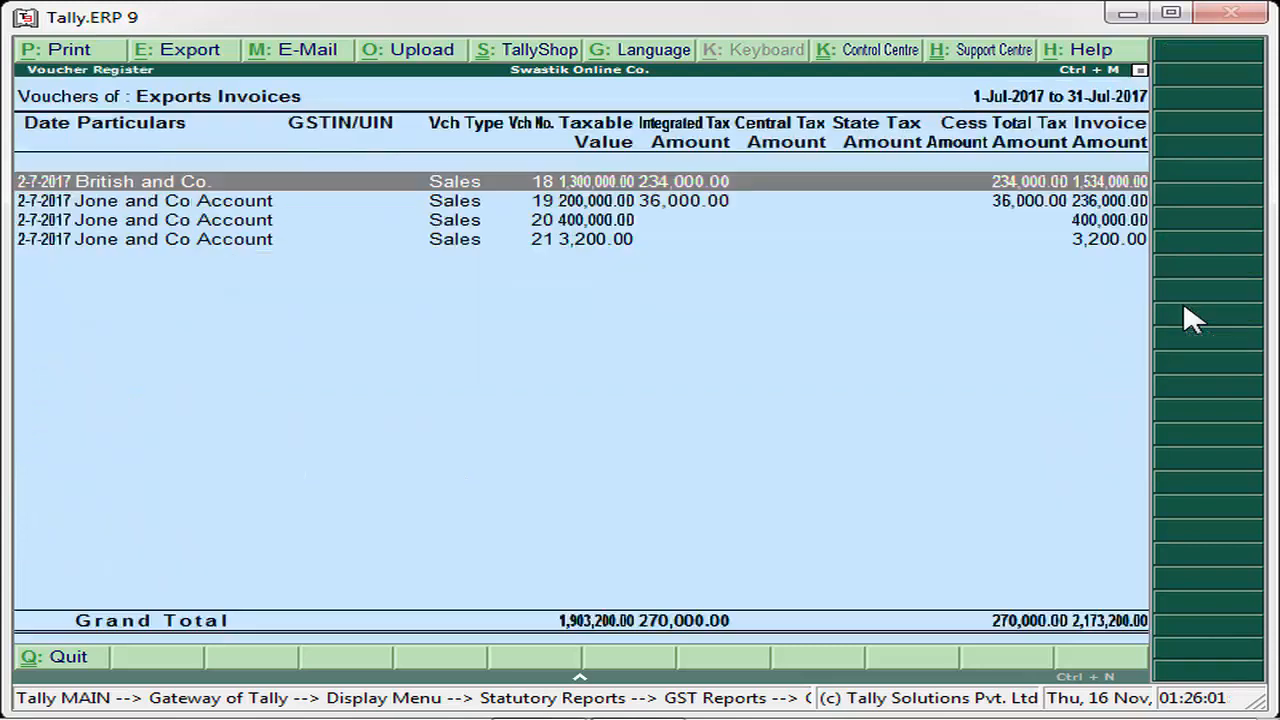
pyautogui.press('Down')
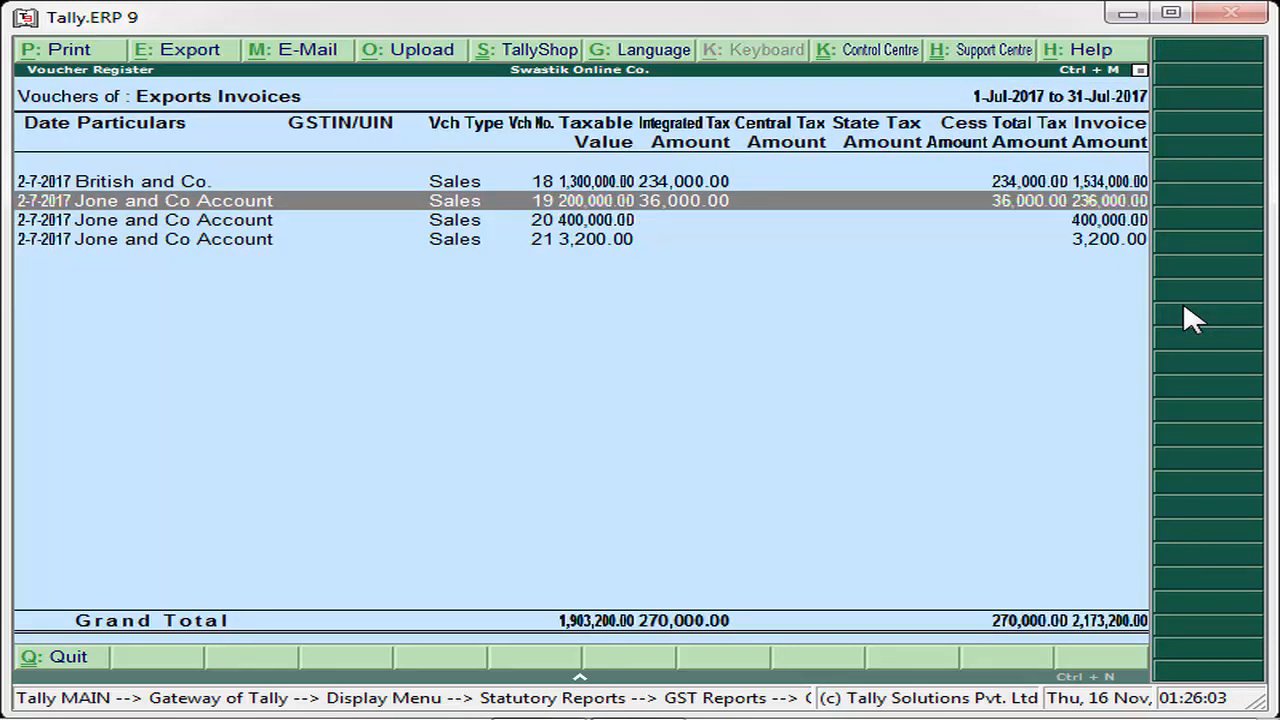
pyautogui.press('Down')
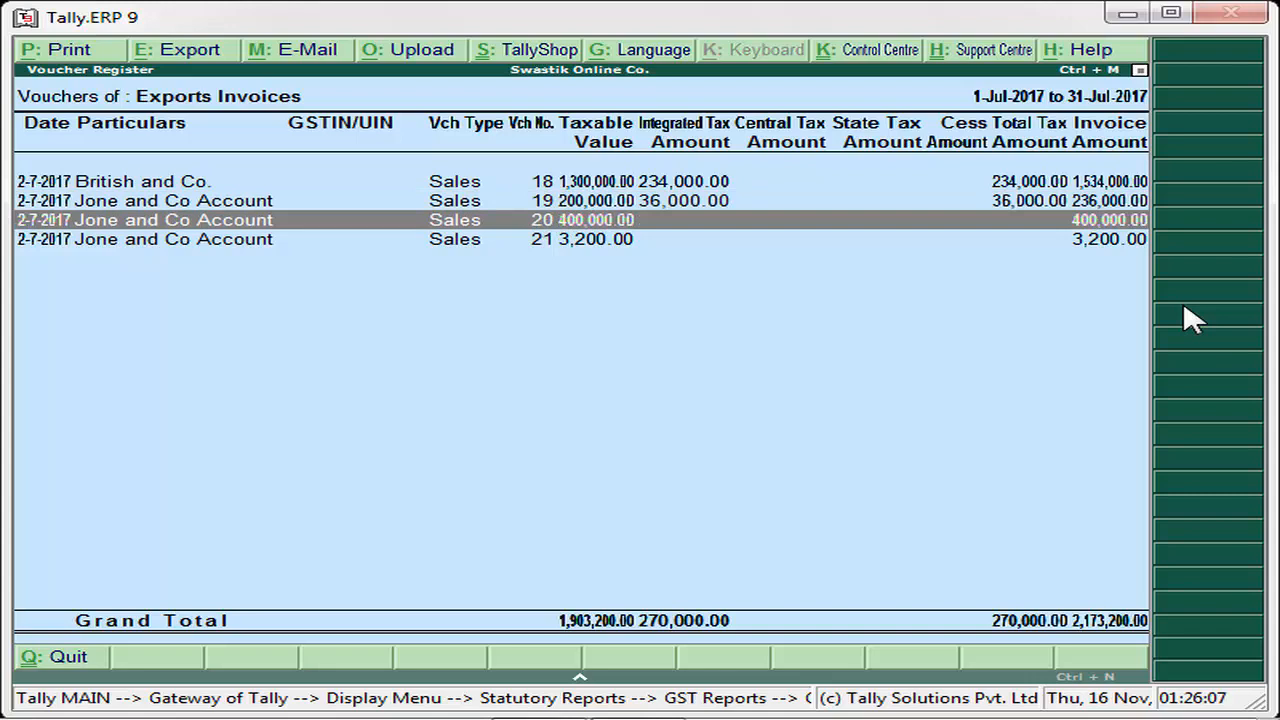
# Return to the GSTR-1 summary and open the vouchers with incomplete or mismatched information
pyautogui.press('Escape')
pyautogui.press('Up')
pyautogui.press('Up')
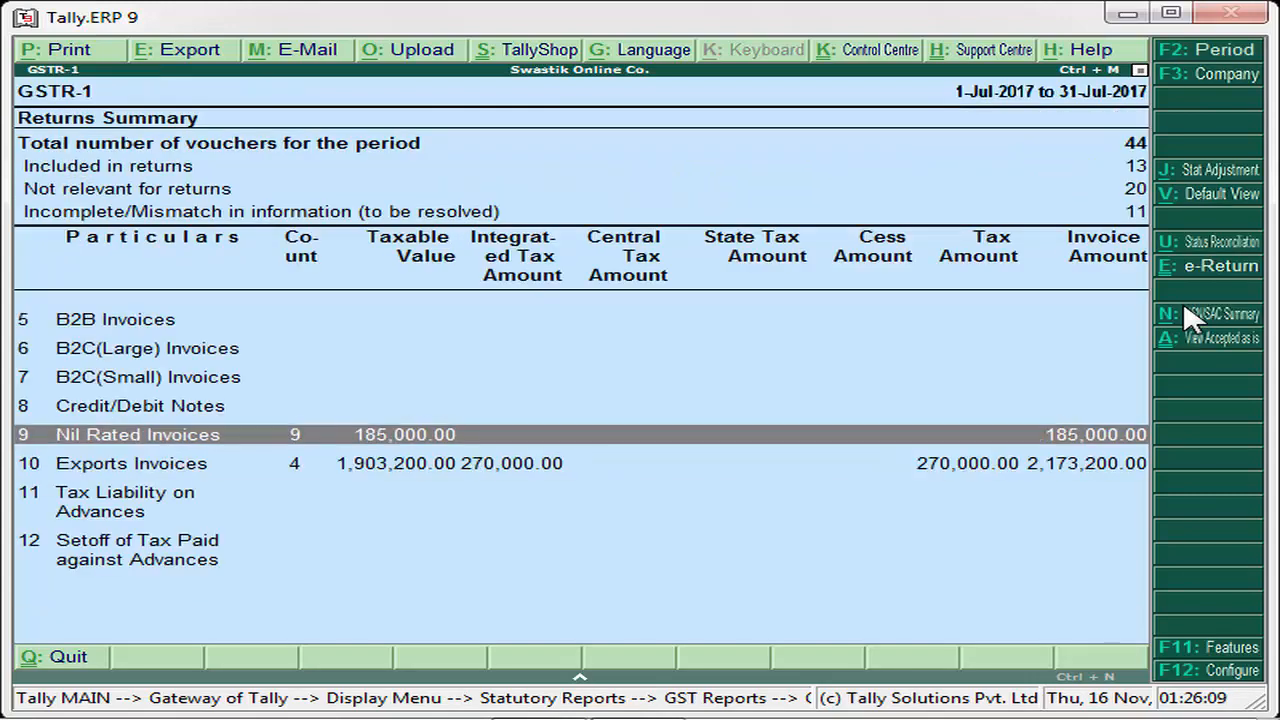
pyautogui.press('Up')
pyautogui.press('Up')
pyautogui.press('Up')
pyautogui.press('Up')
pyautogui.press('Up')
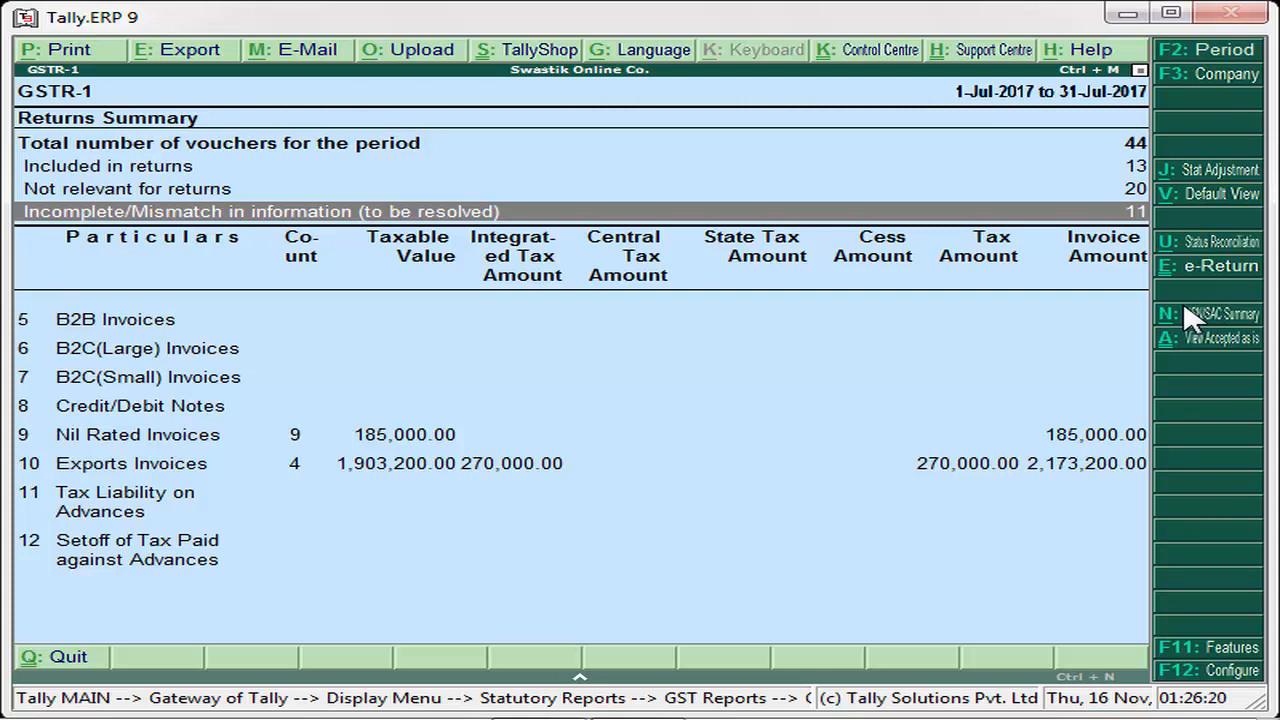
pyautogui.press('Return')
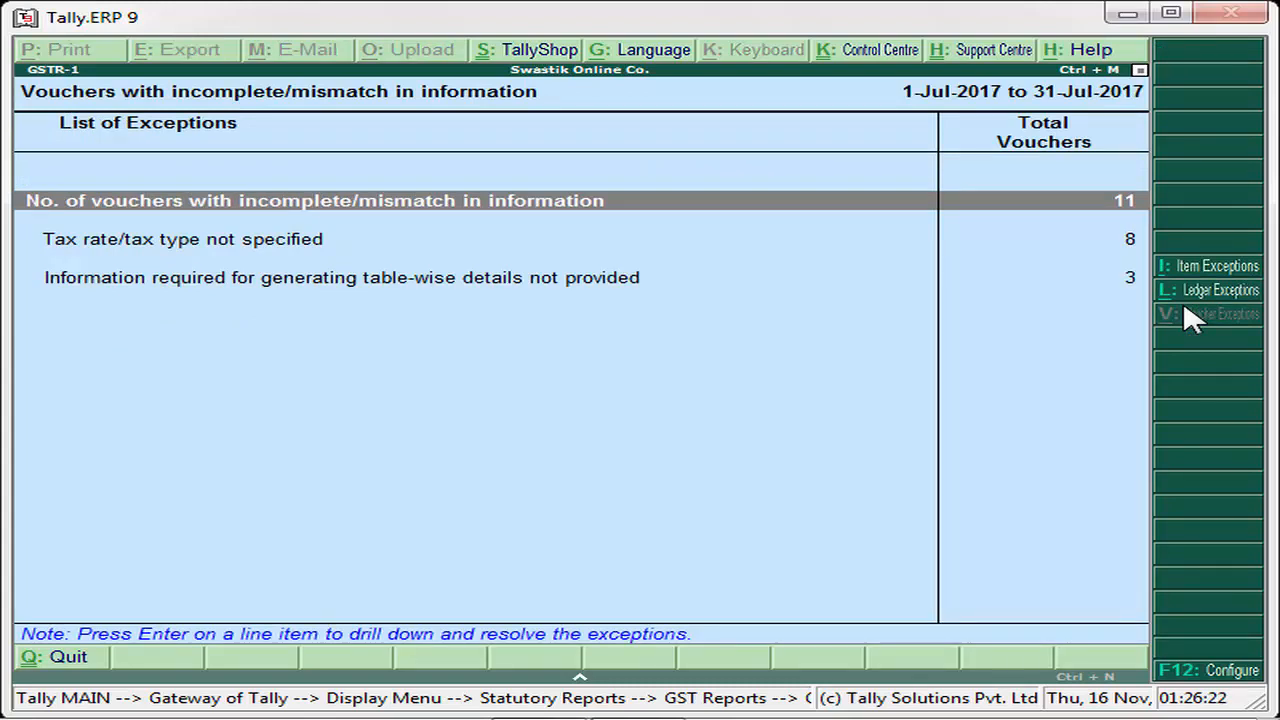
# Open the exception list for missing information required for generating table-wise details
pyautogui.press('Down')
pyautogui.press('Down')
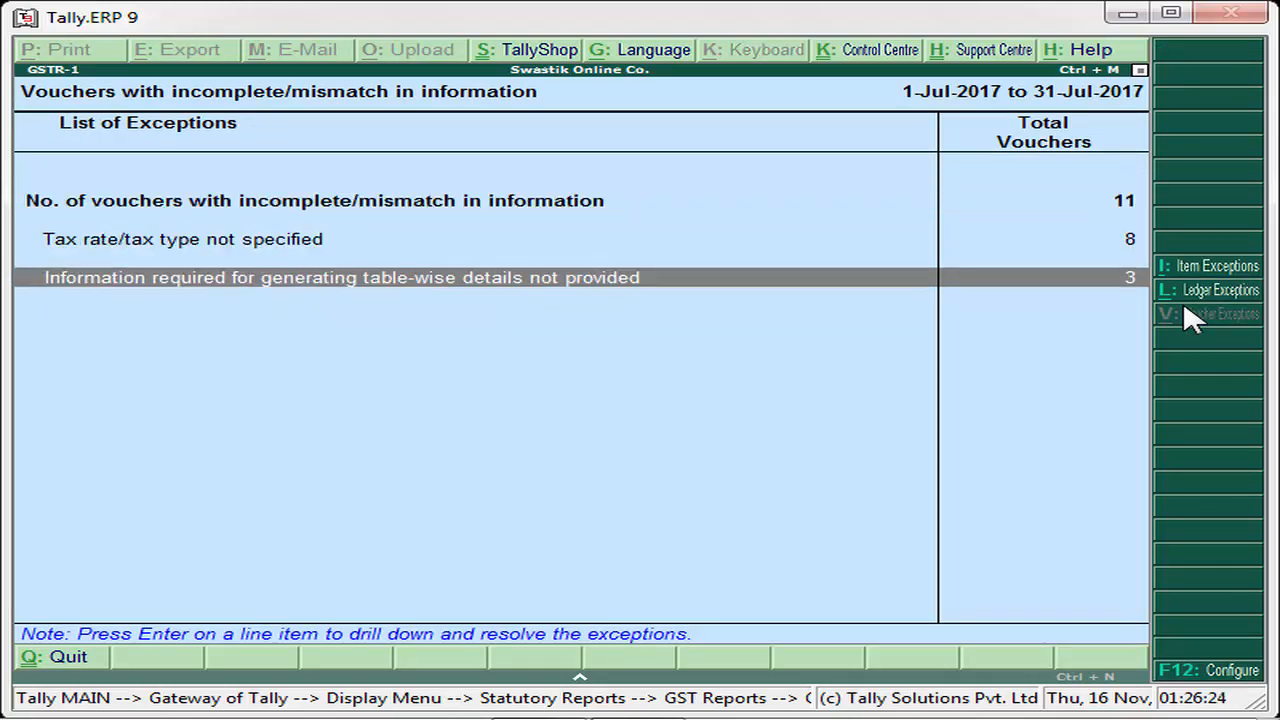
pyautogui.press('Return')
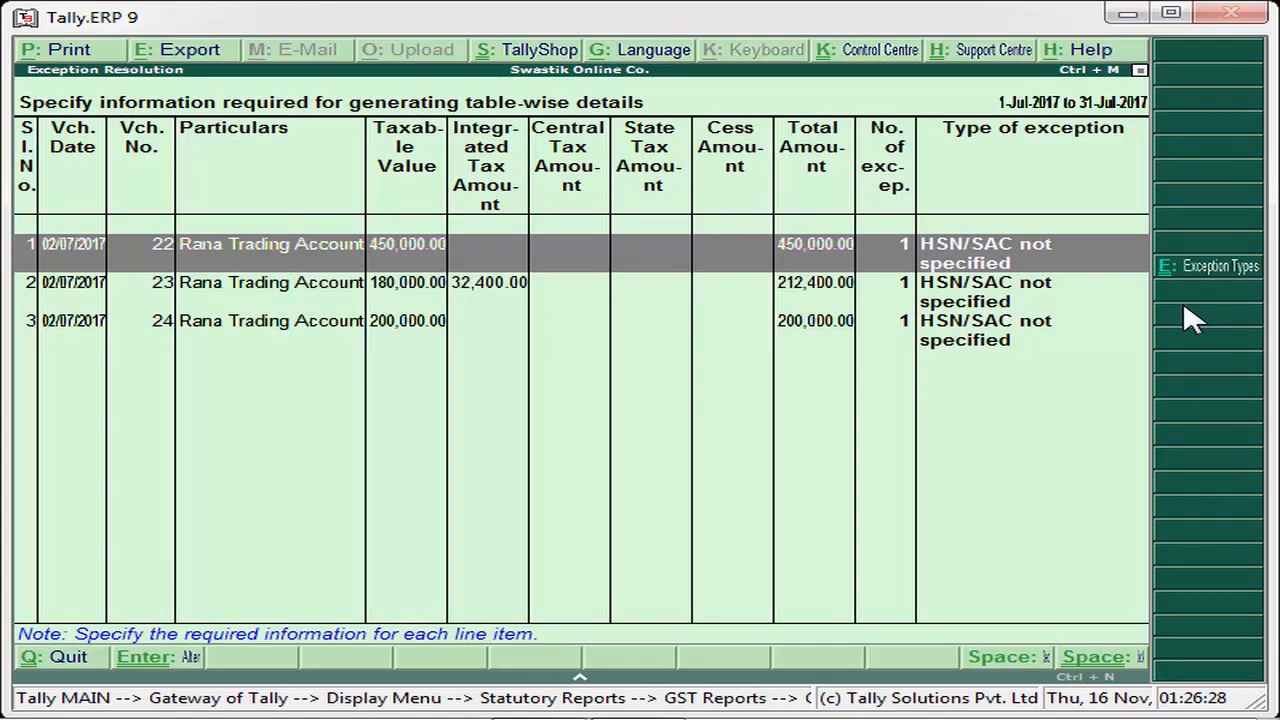
# Resolve the exception on Rana Trading Account voucher 22 by entering HSN code 57474747 and accepting it
pyautogui.press('Down')
pyautogui.press('Up')
pyautogui.press('Return')
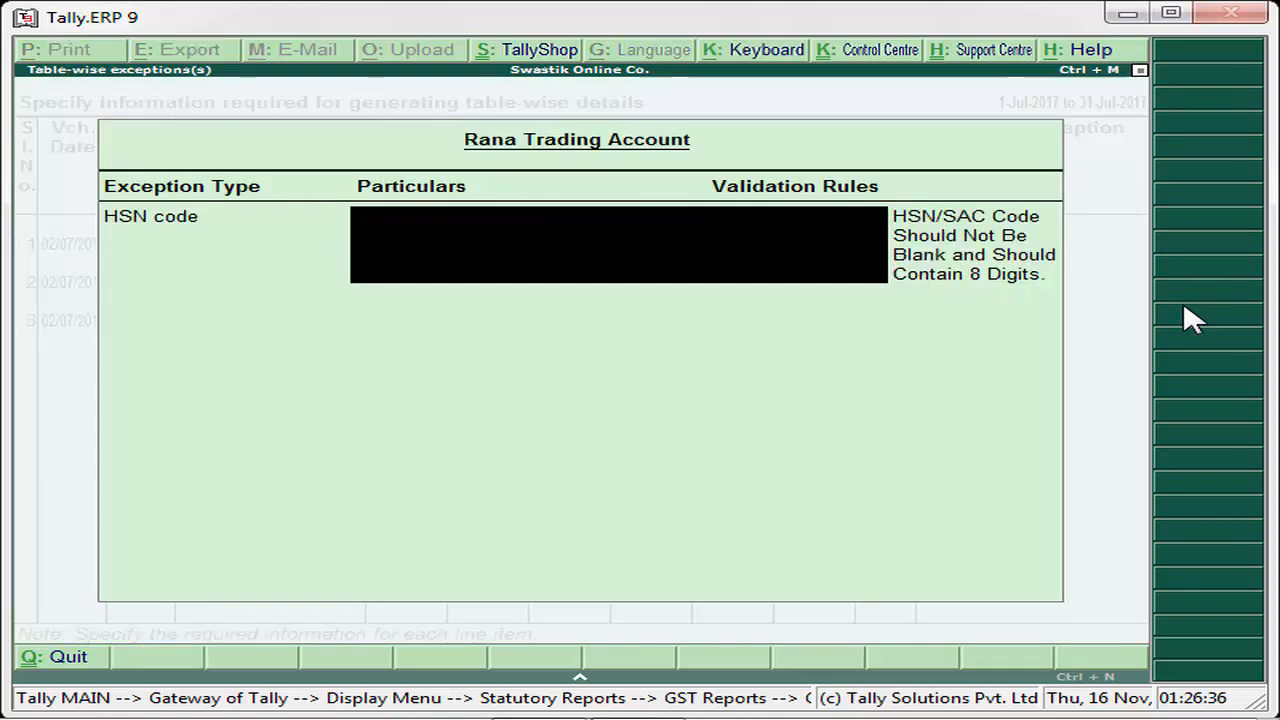
pyautogui.write('57')
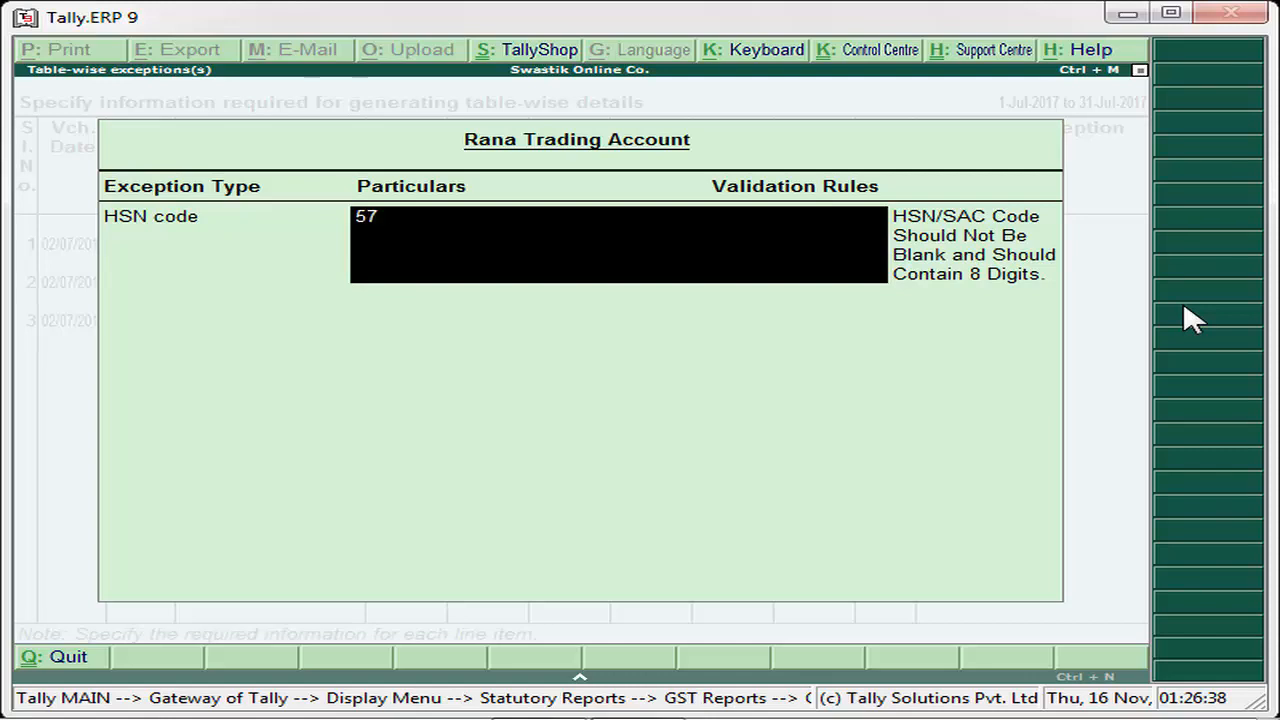
pyautogui.write('474747')
pyautogui.press('Return')
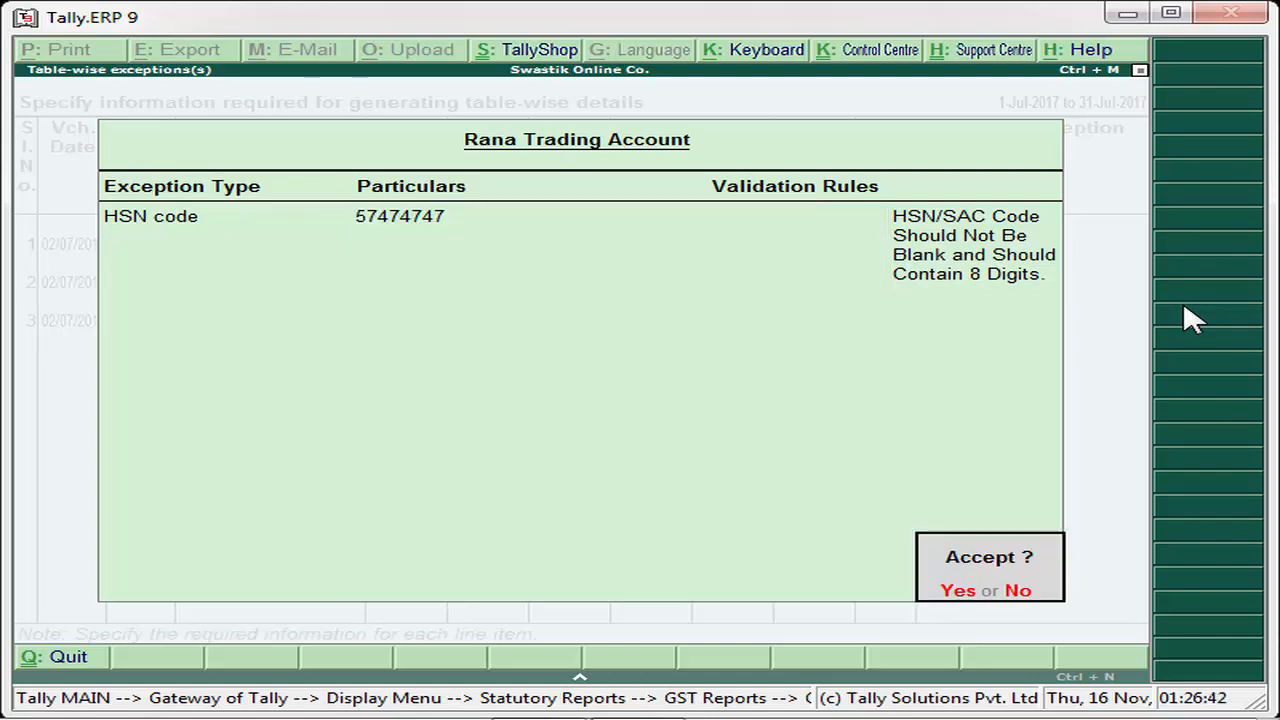
pyautogui.press('Return')
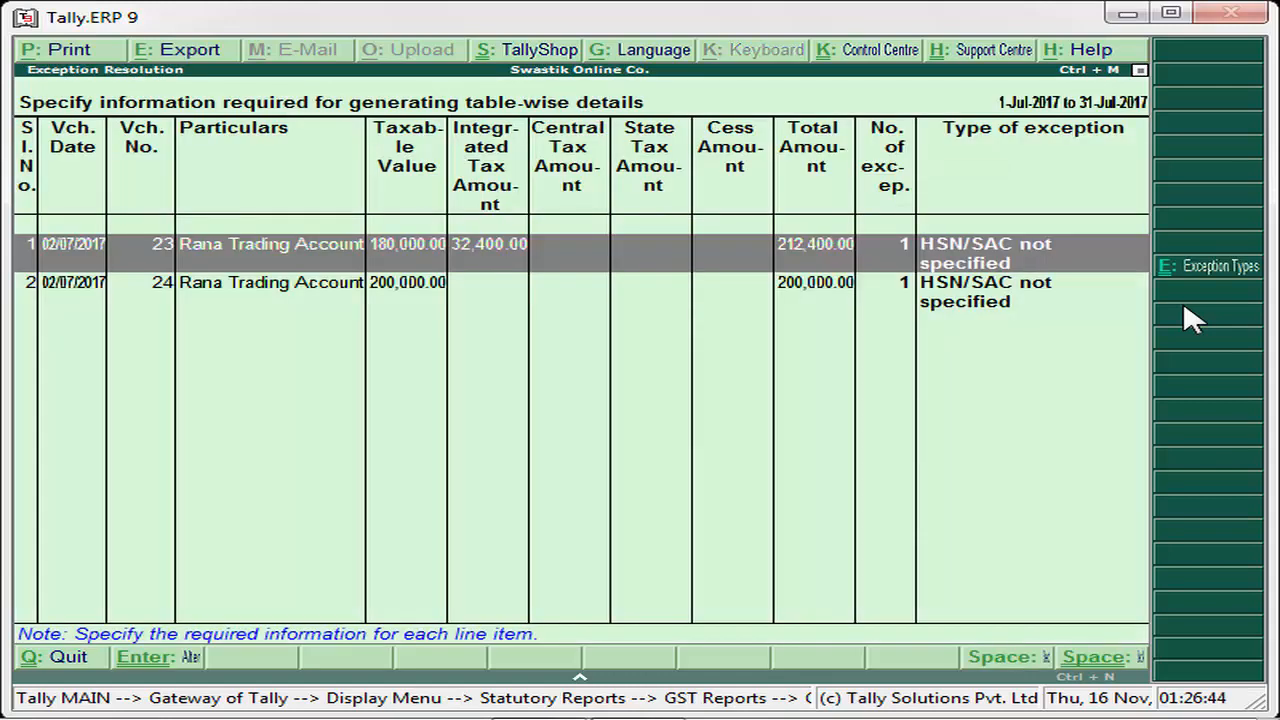
# Enter HSN code 45858481 for Rana Trading Account voucher 23 and accept it
pyautogui.press('Return')
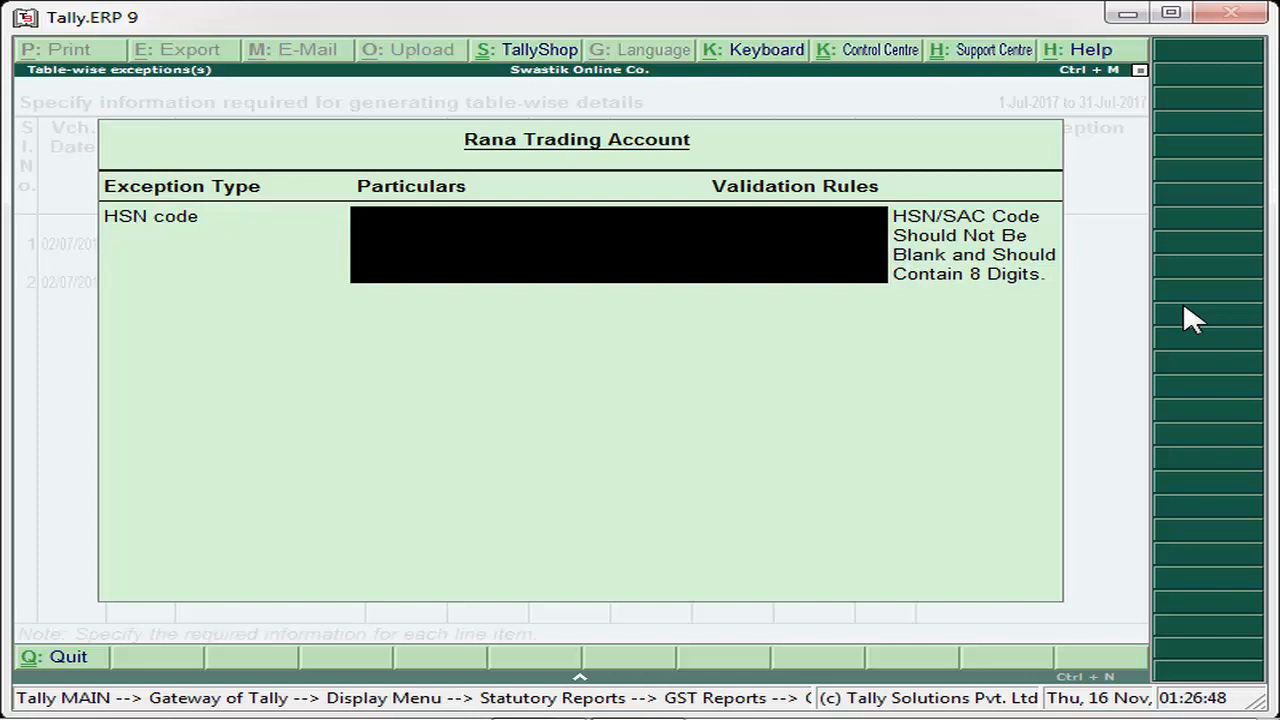
pyautogui.write('4585848')
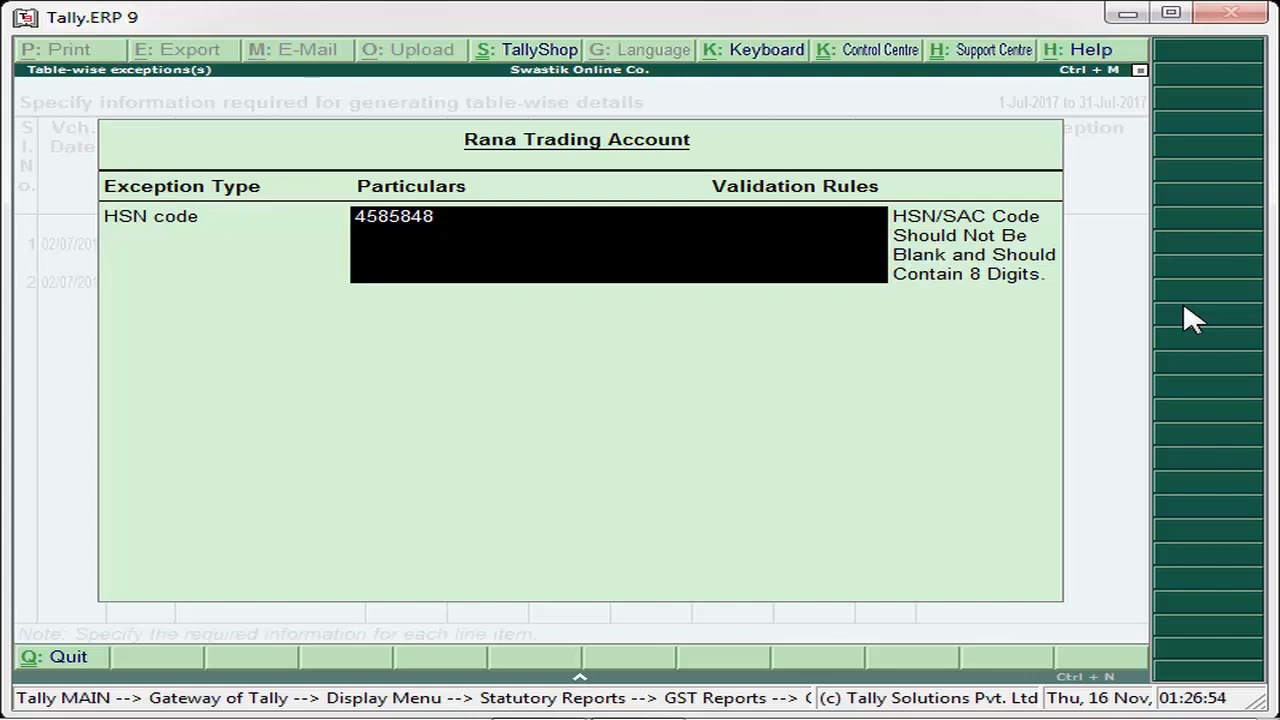
pyautogui.write('1')
pyautogui.press('Return')
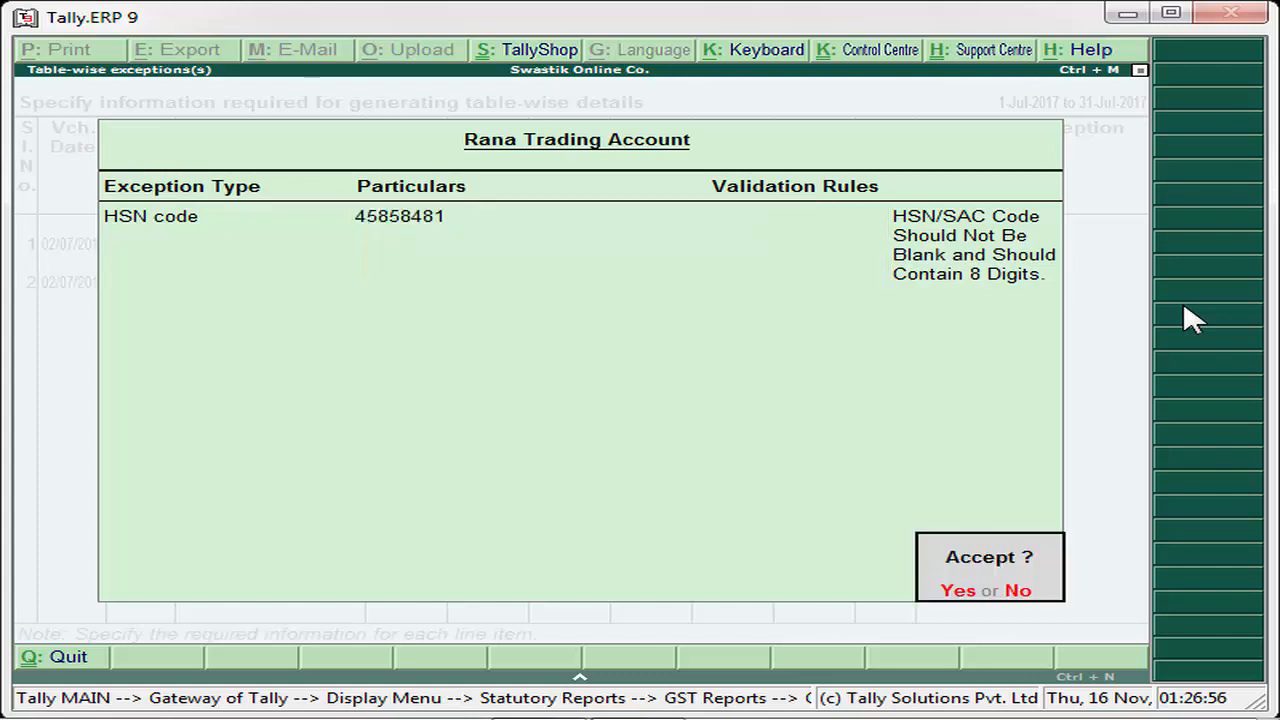
pyautogui.press('Return')
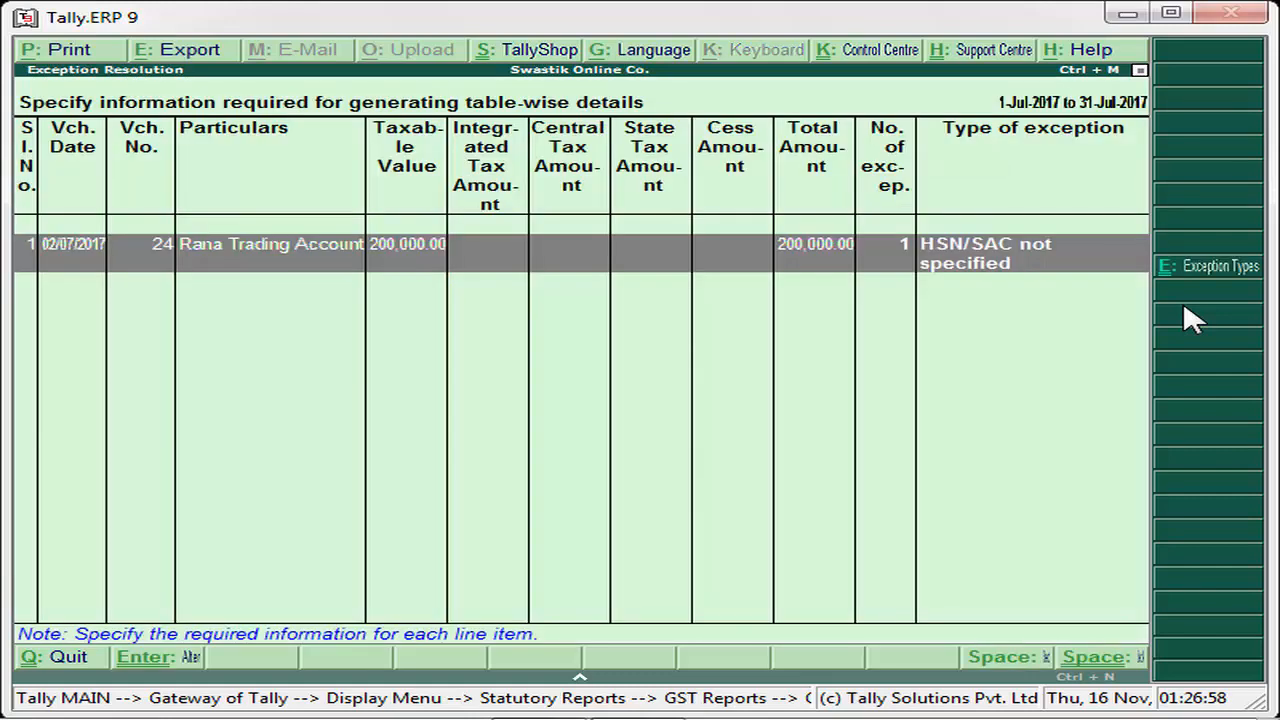
# Enter HSN code 37374456 for Rana Trading Account voucher 24 and accept it
pyautogui.press('Return')
pyautogui.write('3737')
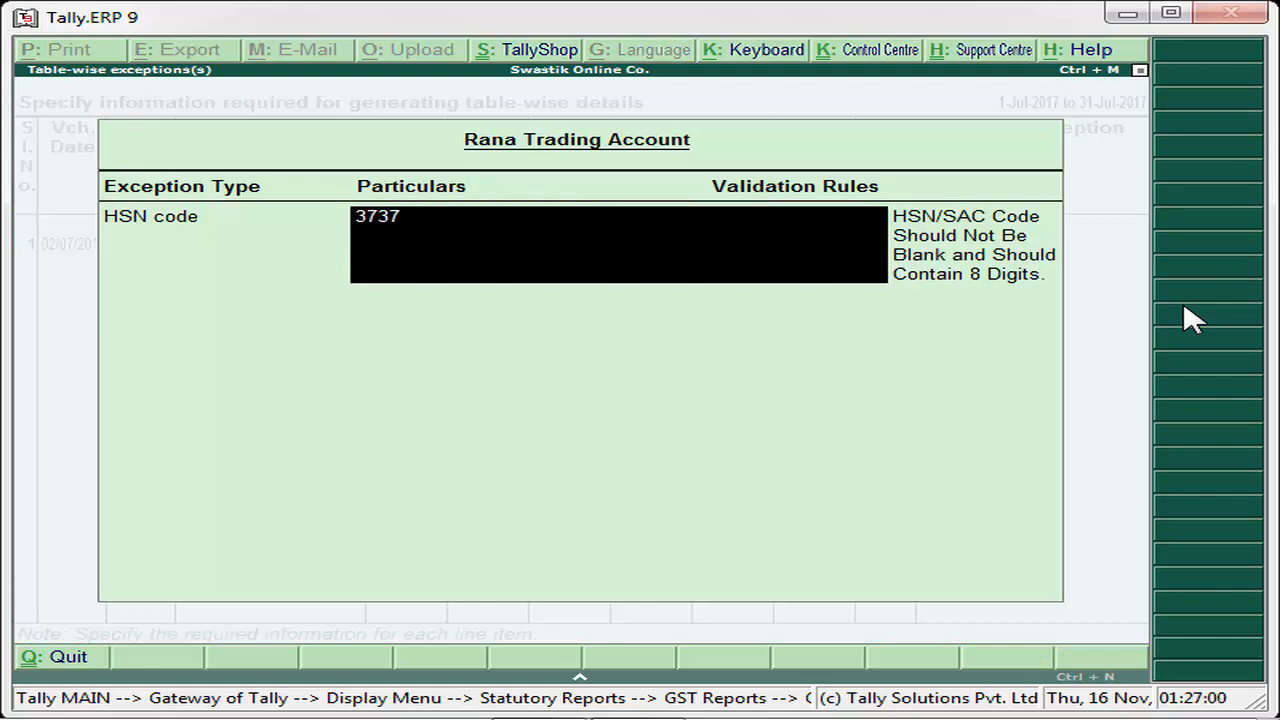
pyautogui.write('4456')
pyautogui.press('Return')
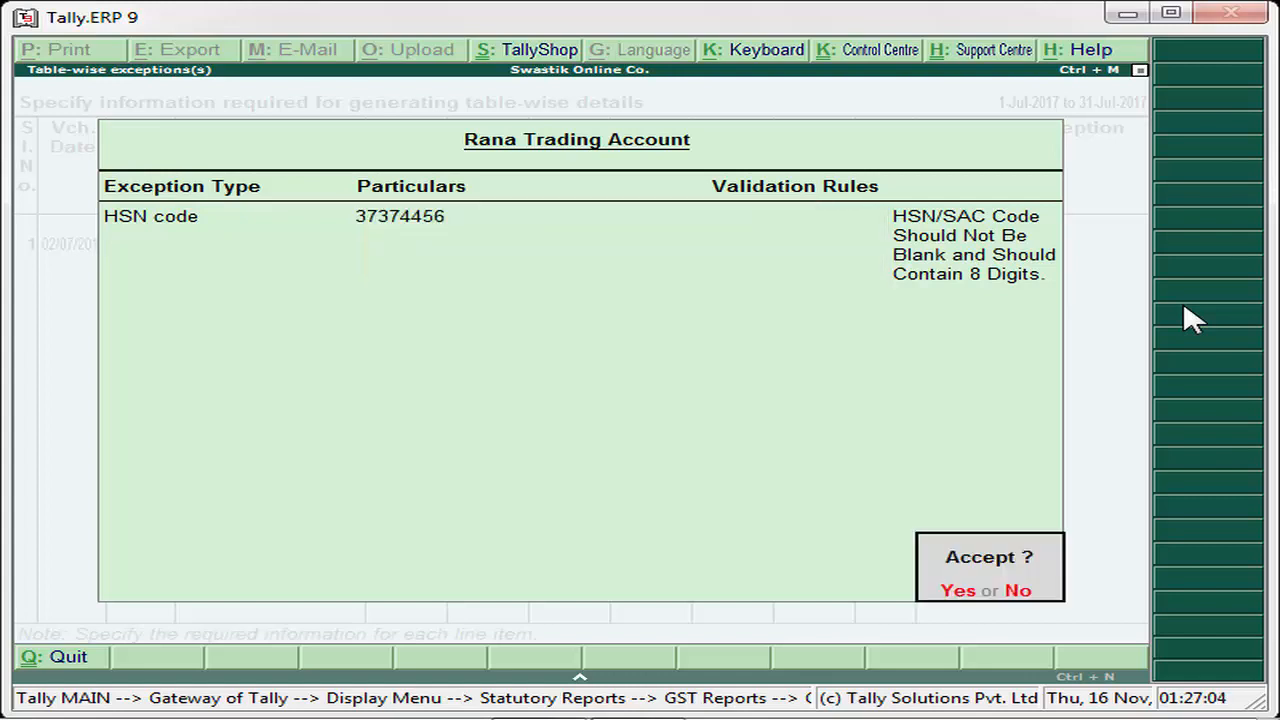
pyautogui.press('Return')
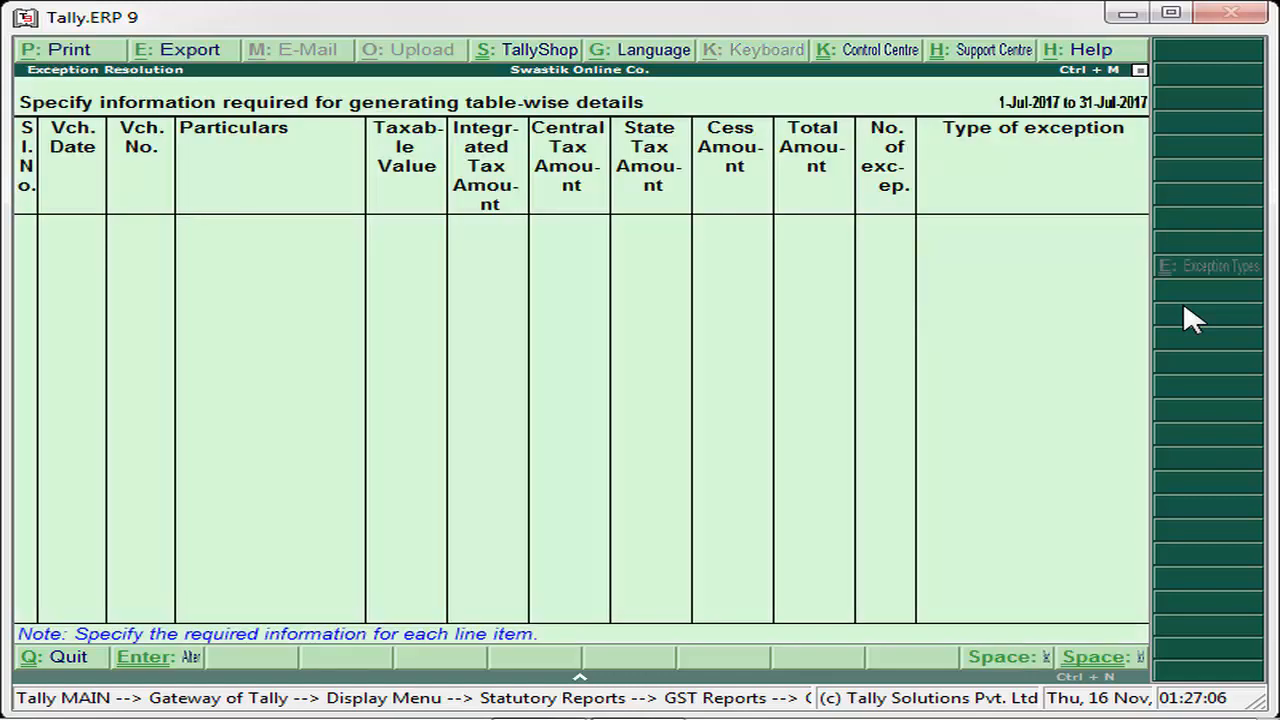
# Leave the exception lists for the GSTR-1 summary and reopen its Exports Invoices section
pyautogui.press('Escape')
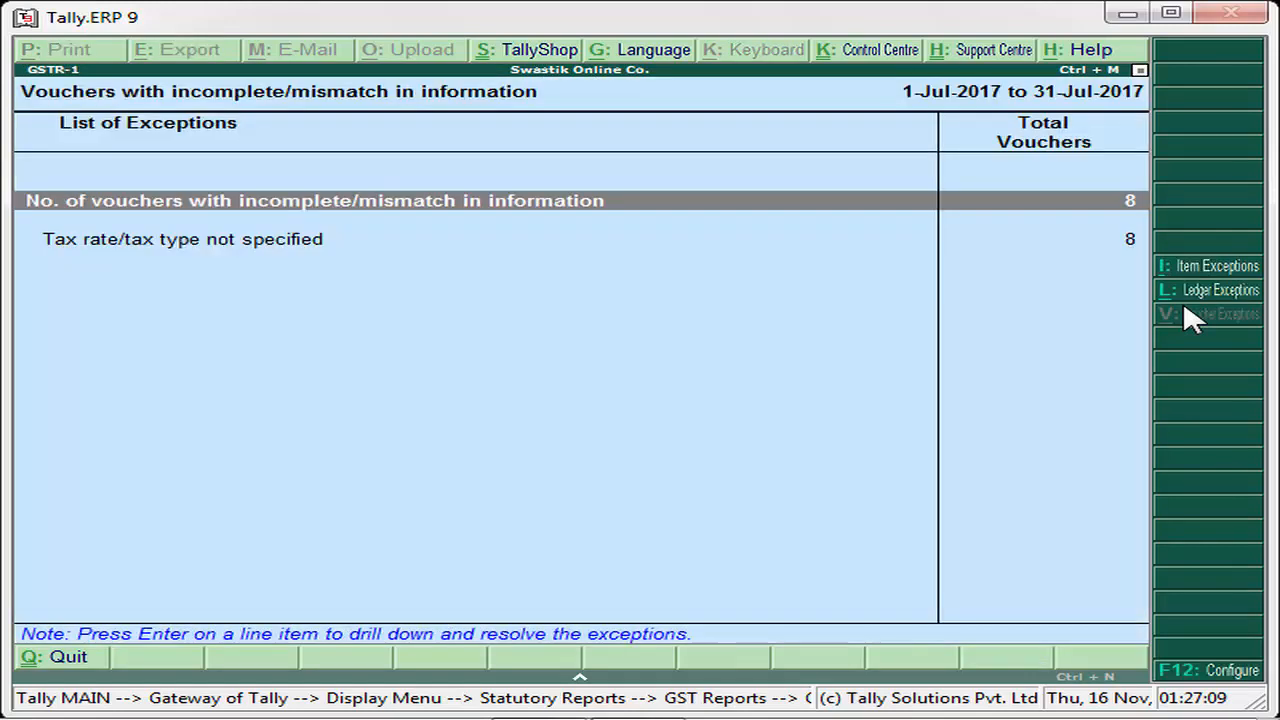
pyautogui.press('Escape')
pyautogui.press('Down')
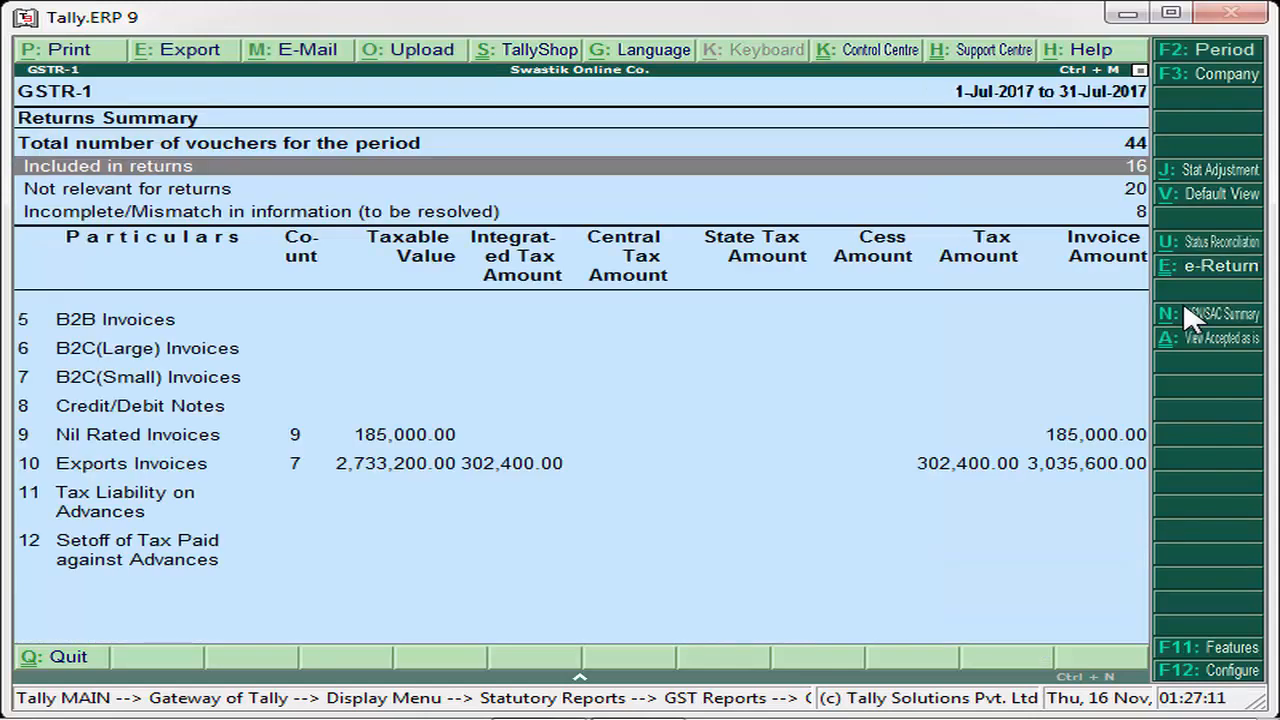
pyautogui.press('Down')
pyautogui.press('Down')
pyautogui.press('Down')
pyautogui.press('Down')
pyautogui.press('Down')
pyautogui.press('Down')
pyautogui.press('Down')
pyautogui.press('Down')
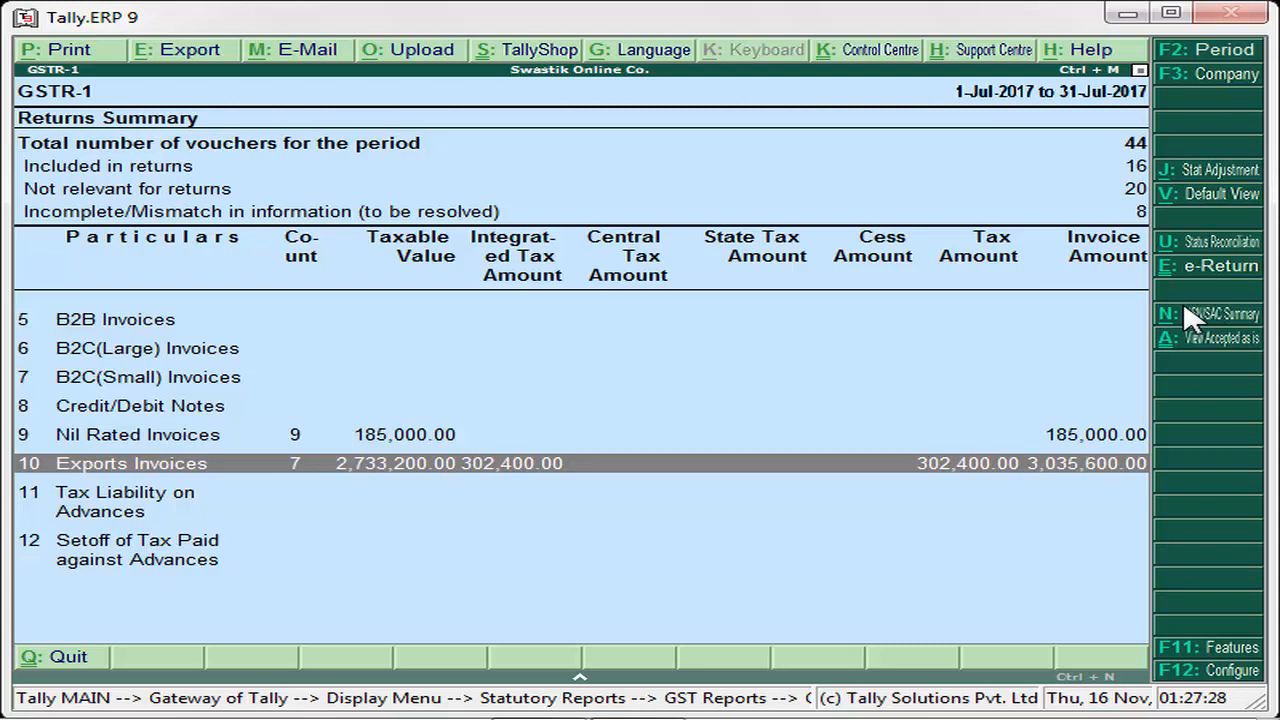
pyautogui.press('Return')
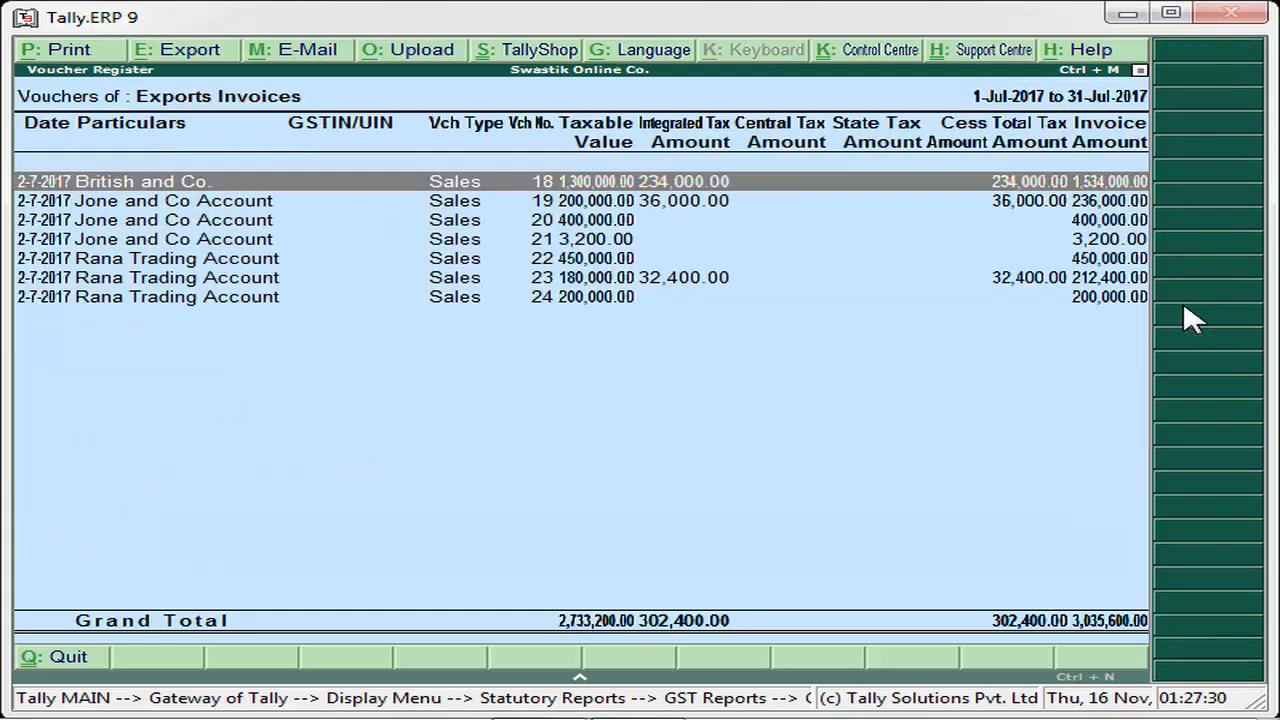
# Examine the Rana Trading Account sales vouchers 22 to 24 under Exports Invoices, then go back to the GSTR-1 summary
pyautogui.press('Down')
pyautogui.press('Down')
pyautogui.press('Down')
pyautogui.press('Down')
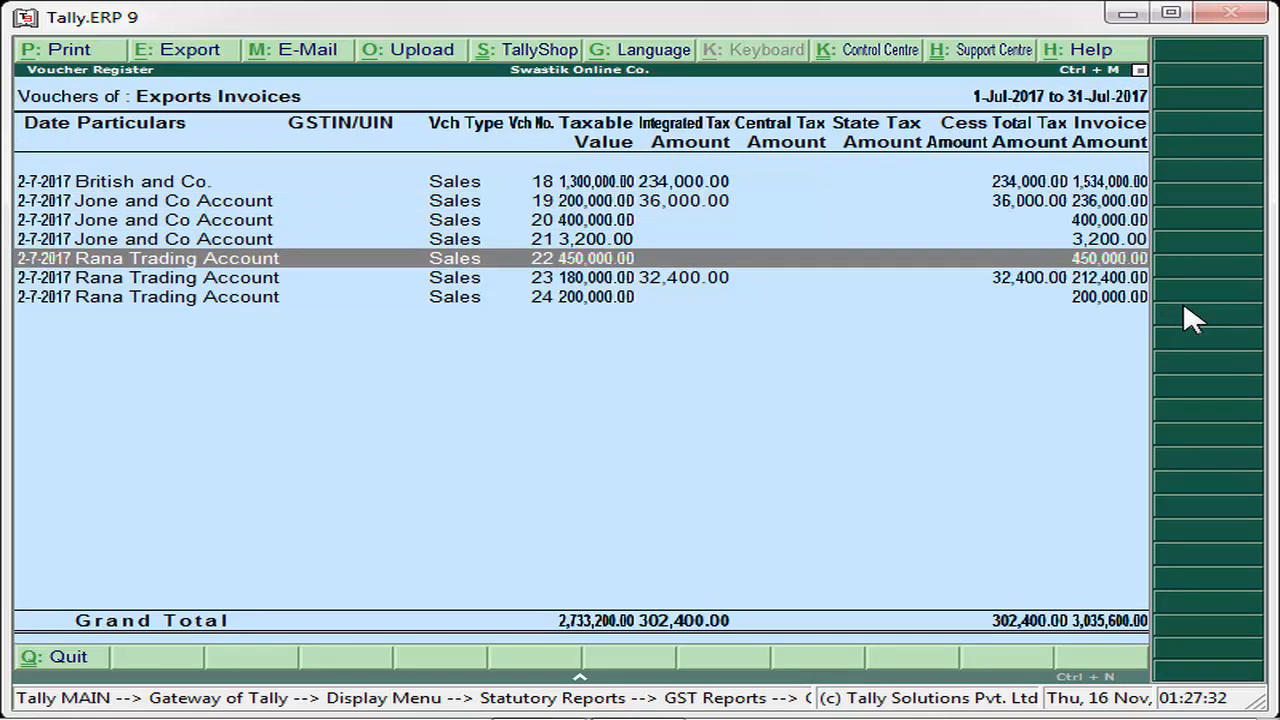
pyautogui.press('Down')
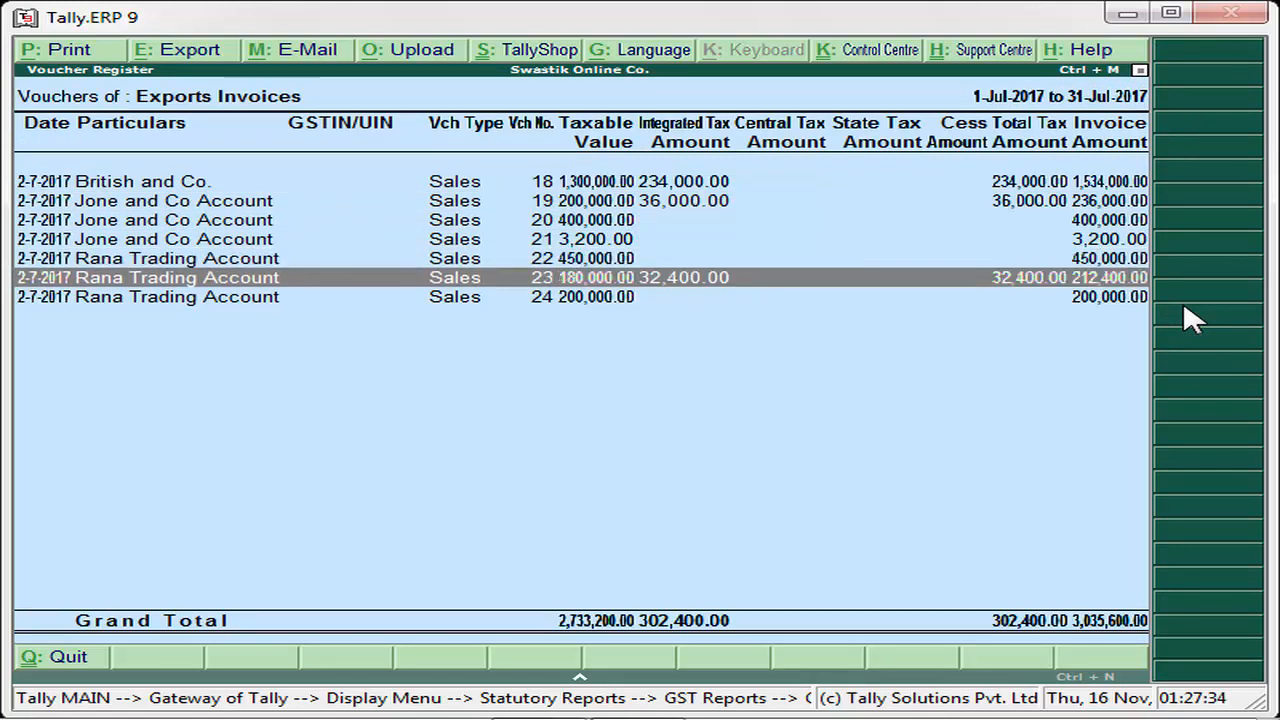
pyautogui.press('Up')
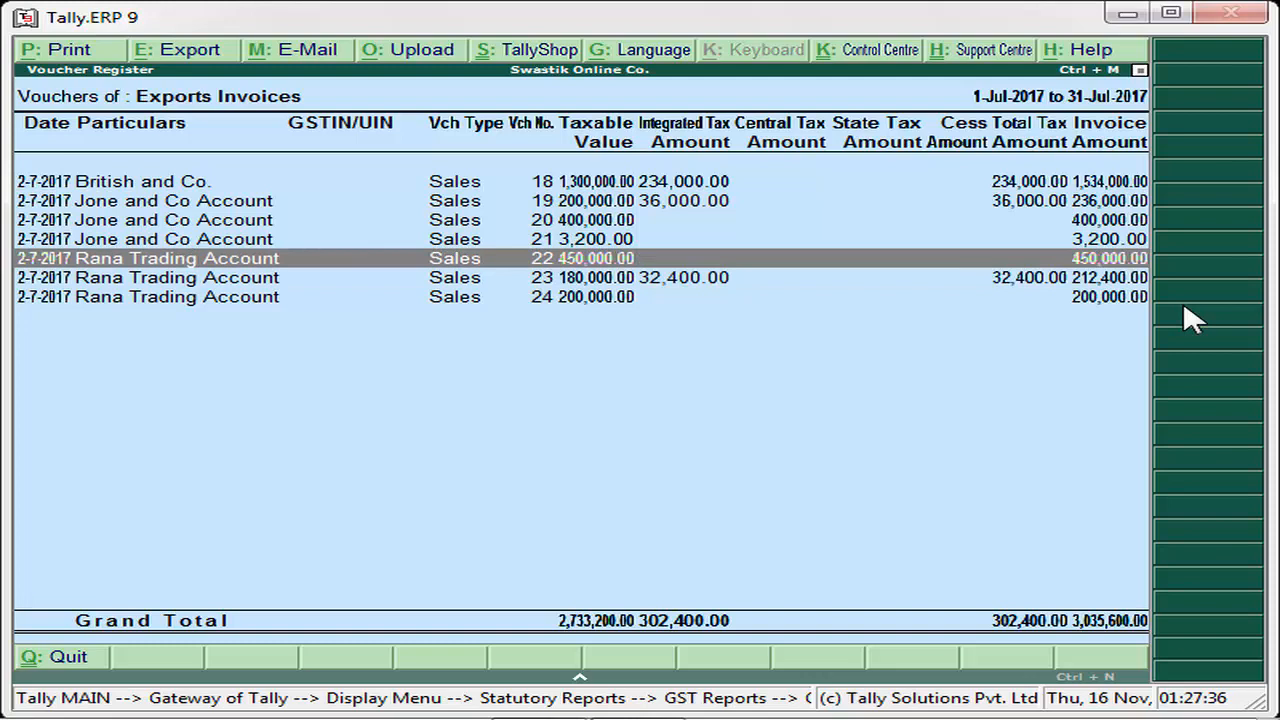
pyautogui.press('Down')
pyautogui.press('Down')
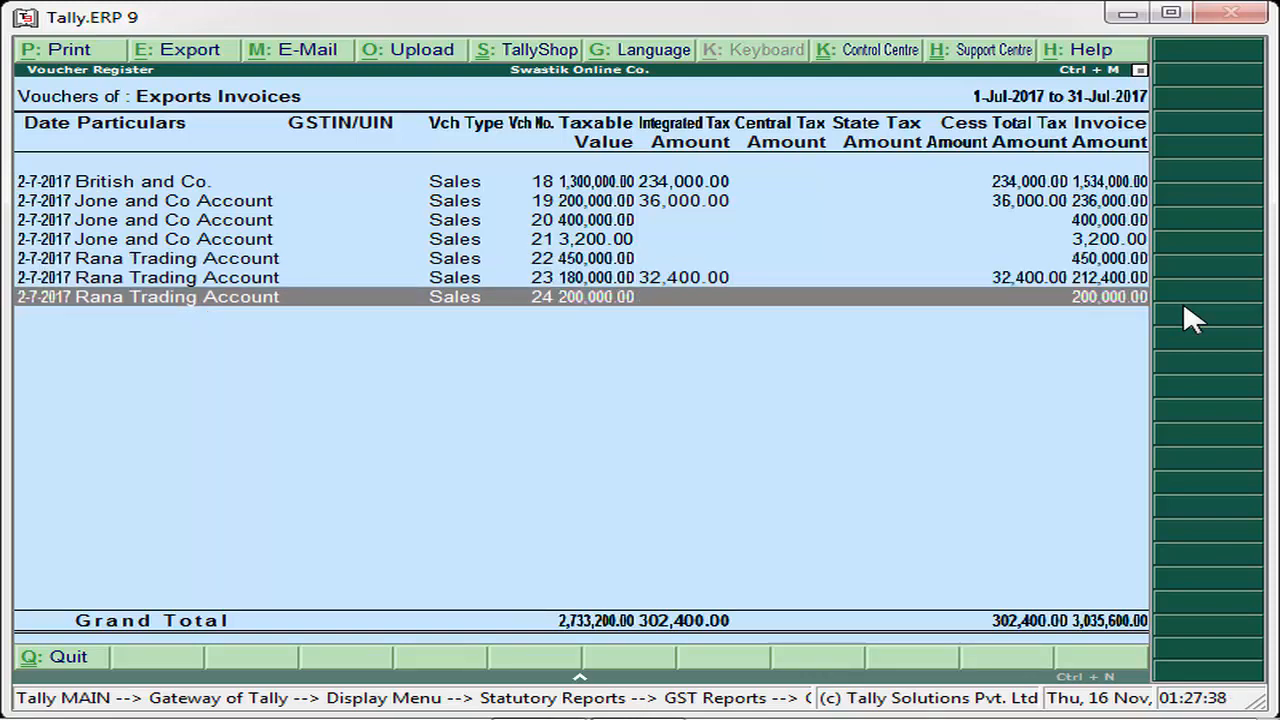
pyautogui.press('Up')
pyautogui.press('Up')
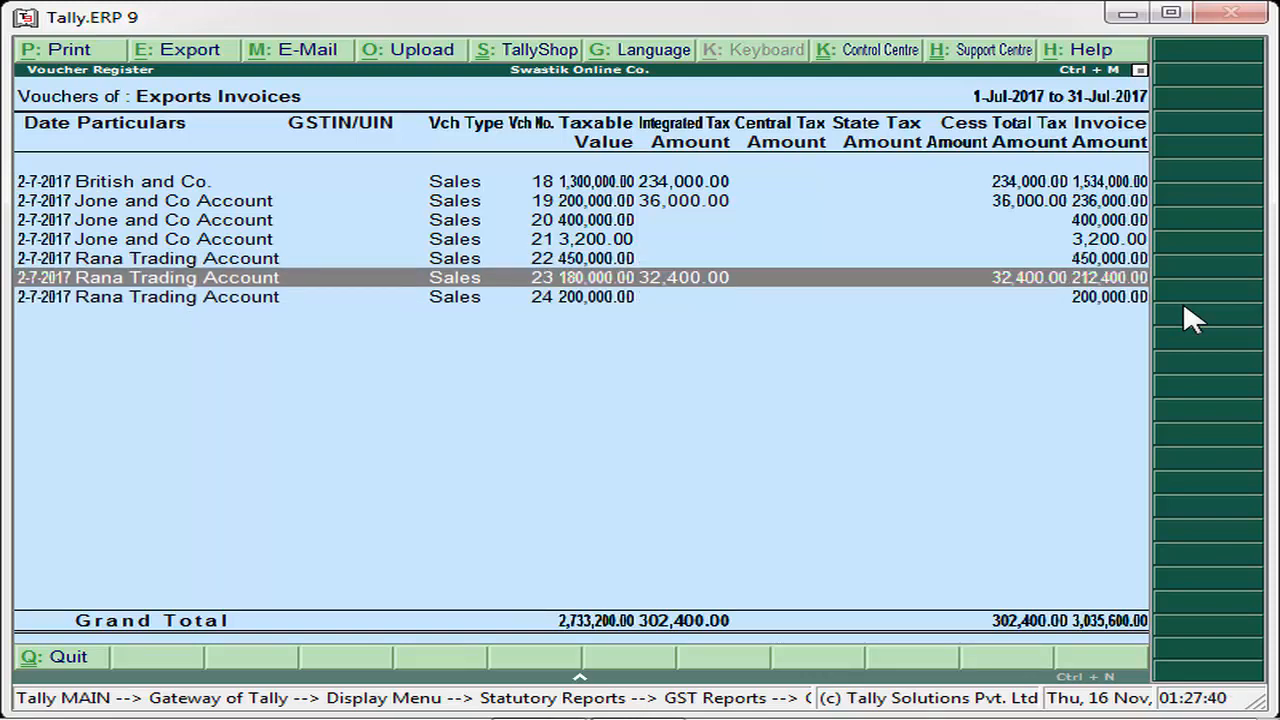
pyautogui.press('Down')
pyautogui.press('Down')
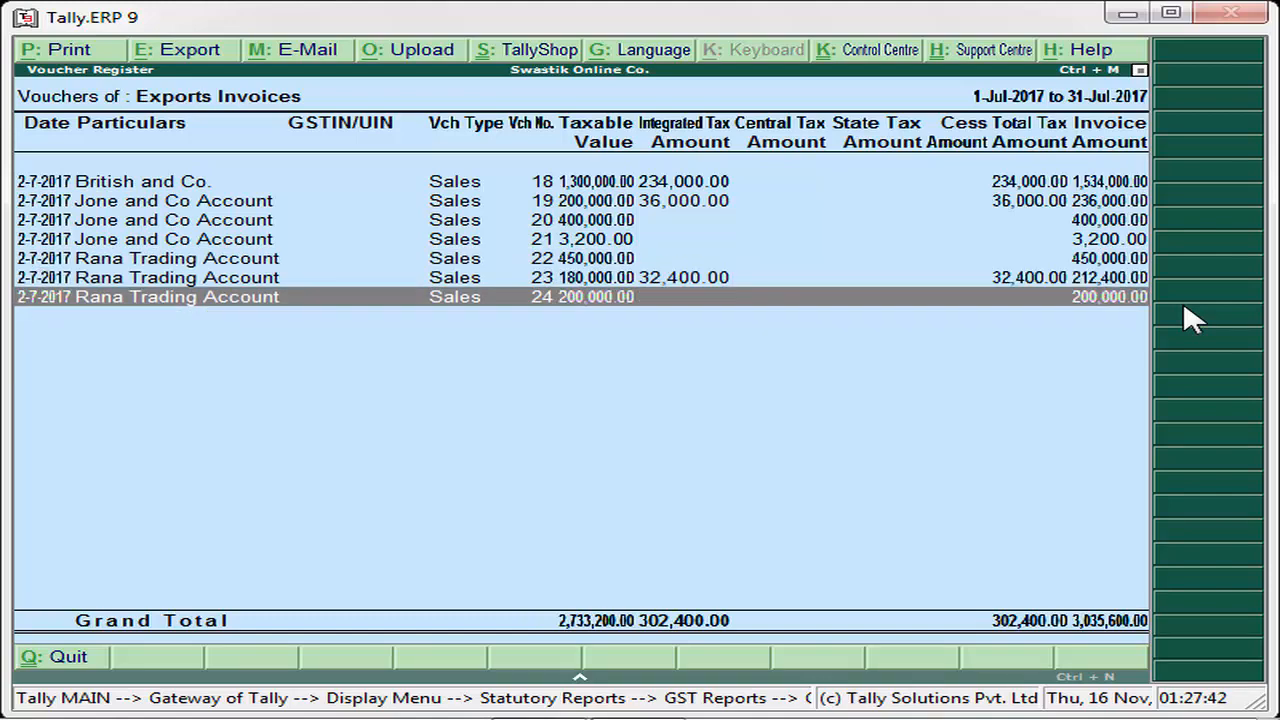
pyautogui.press('Escape')
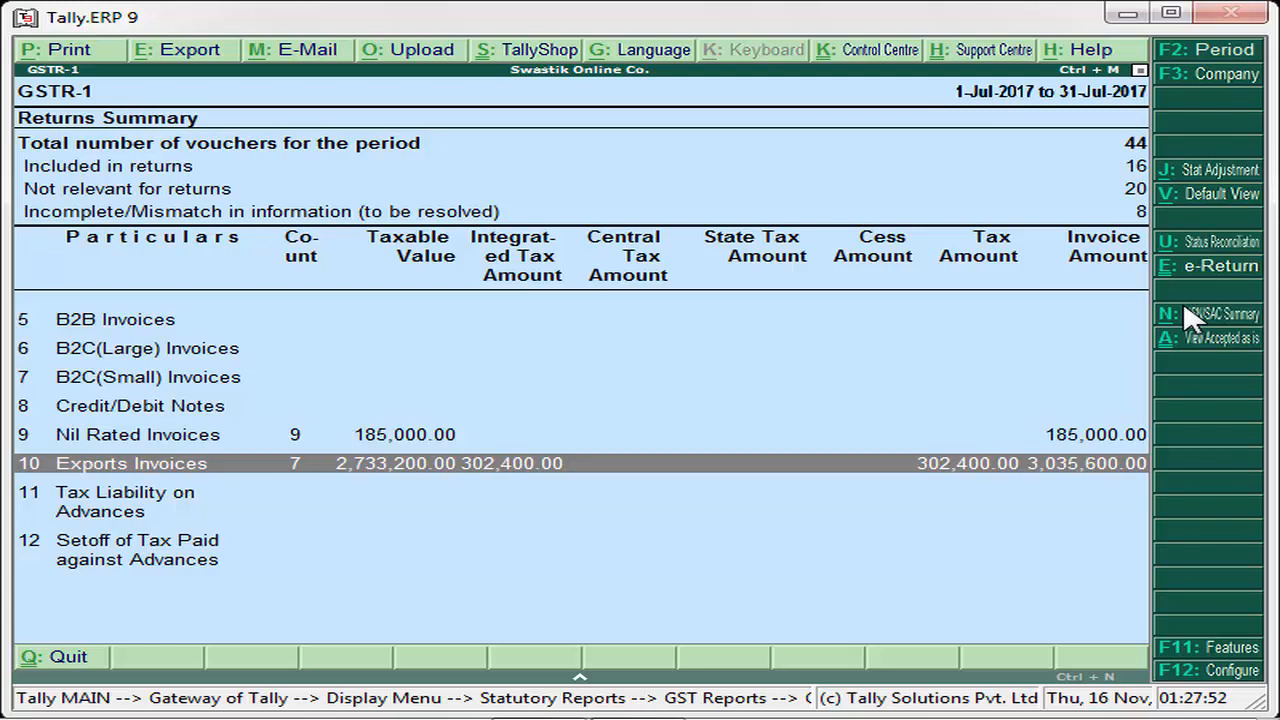
# Review the returns summary rows of GSTR-1, from the vouchers not relevant for returns down to Exports Invoices
pyautogui.press('Up')
pyautogui.press('Up')
pyautogui.press('Up')
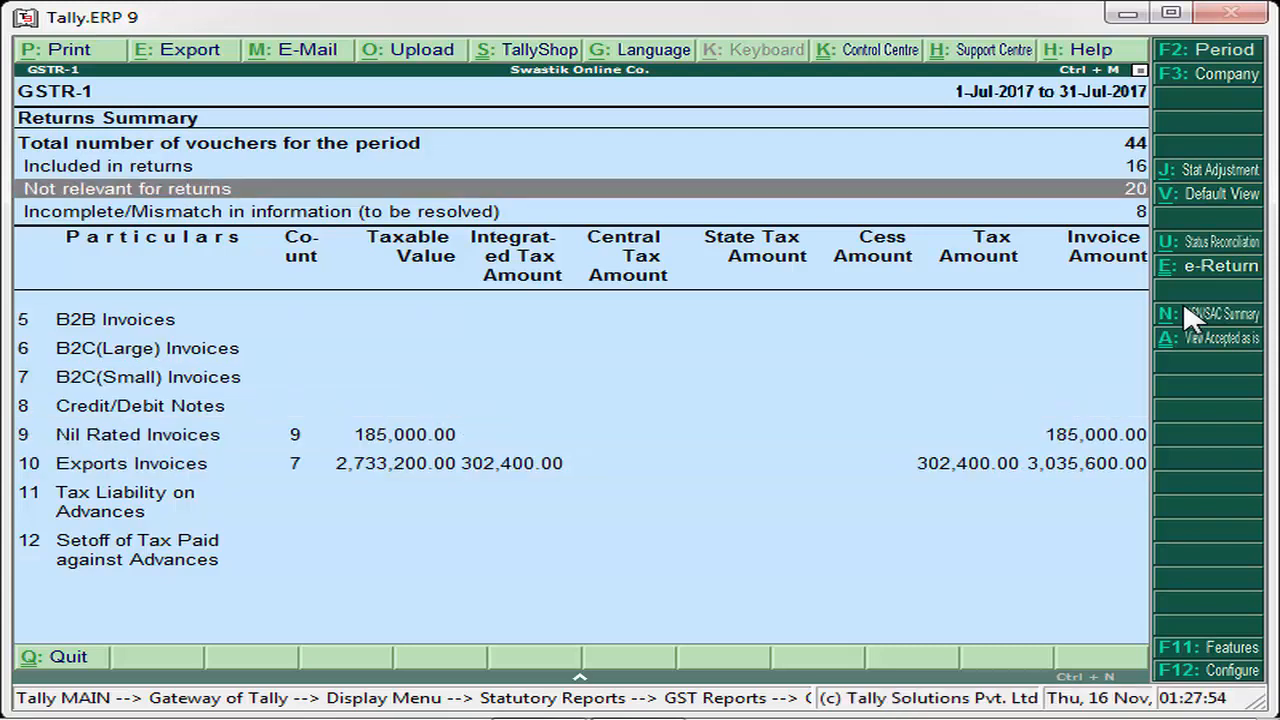
pyautogui.press('Down')
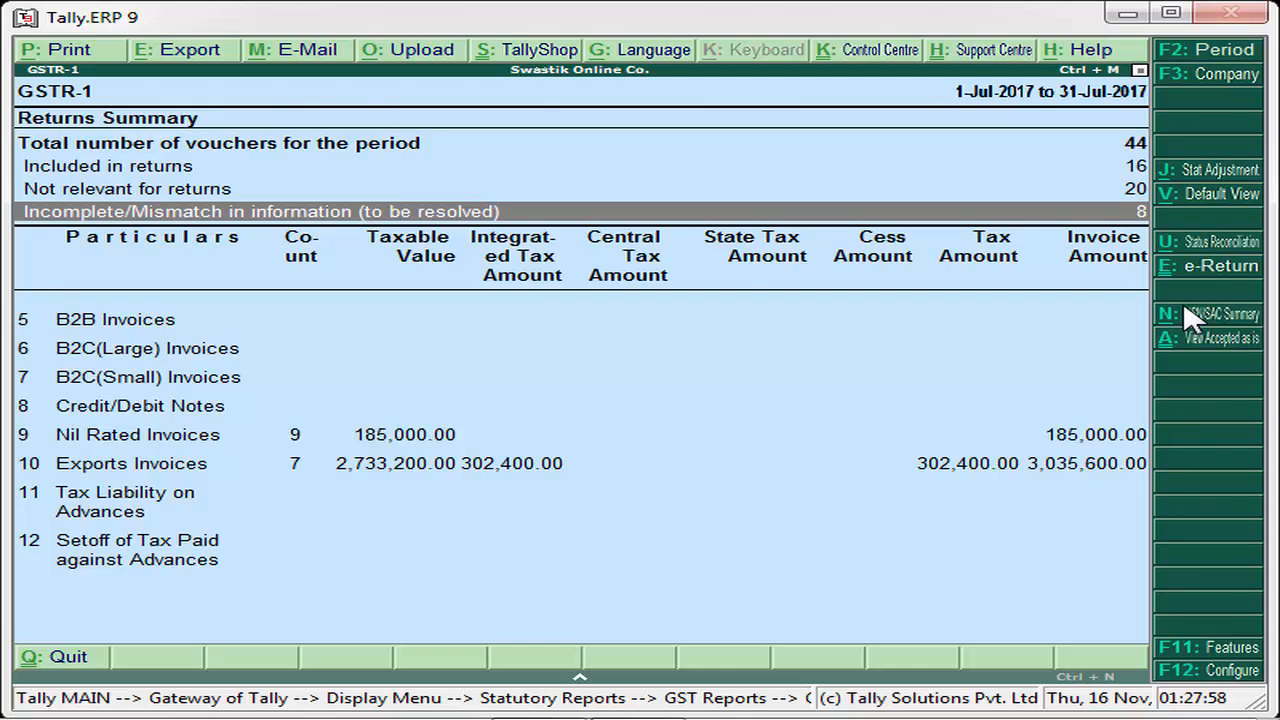
pyautogui.press('Down')
pyautogui.press('Down')
pyautogui.press('Down')
pyautogui.press('Down')
pyautogui.press('Down')
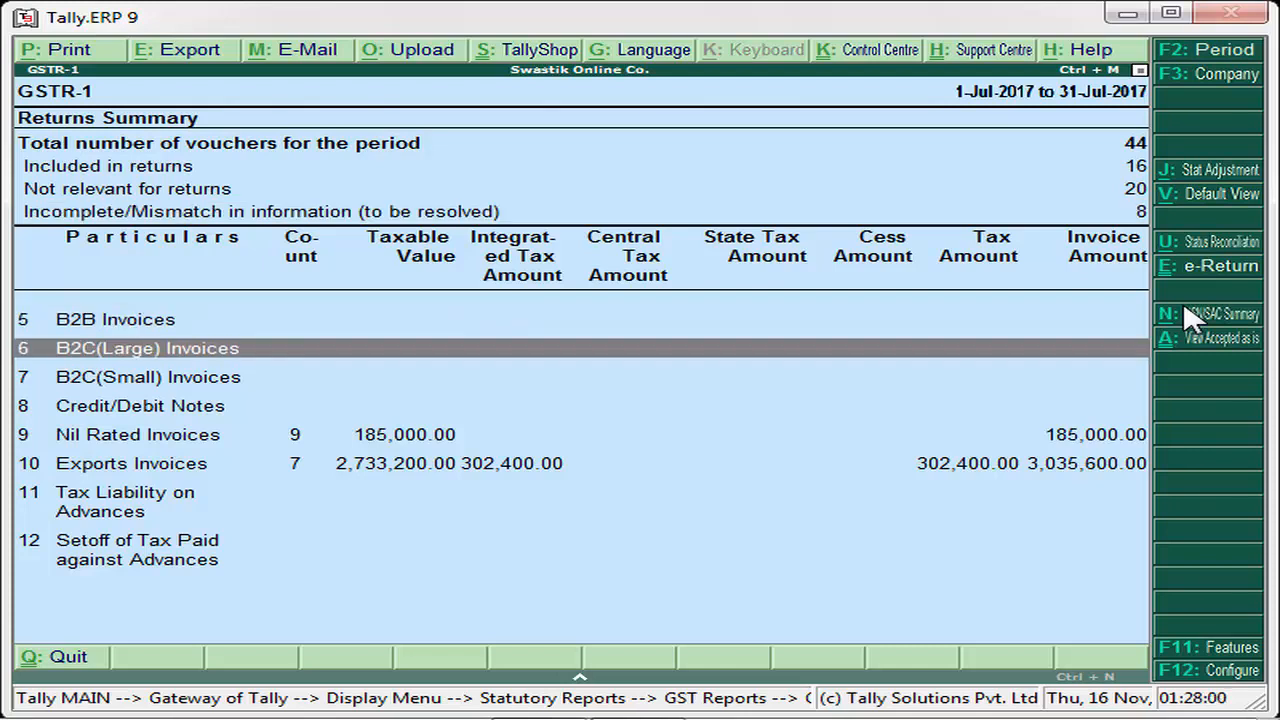
pyautogui.press('Down')
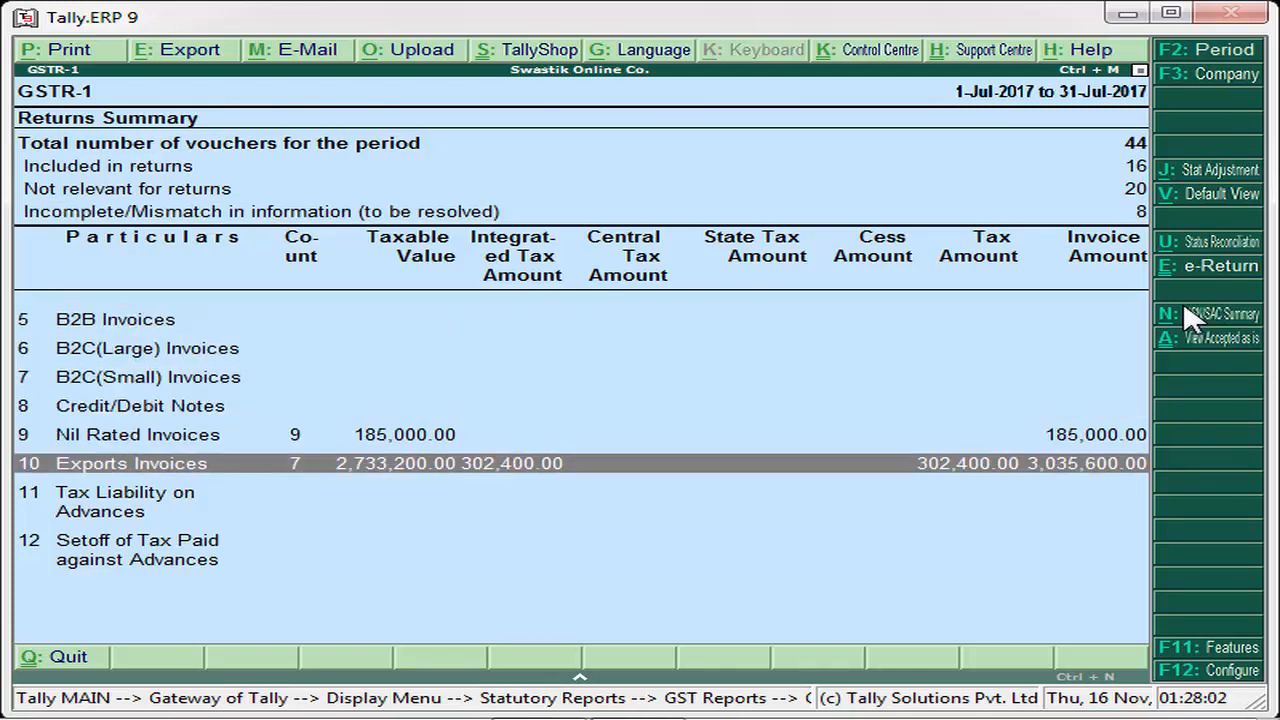